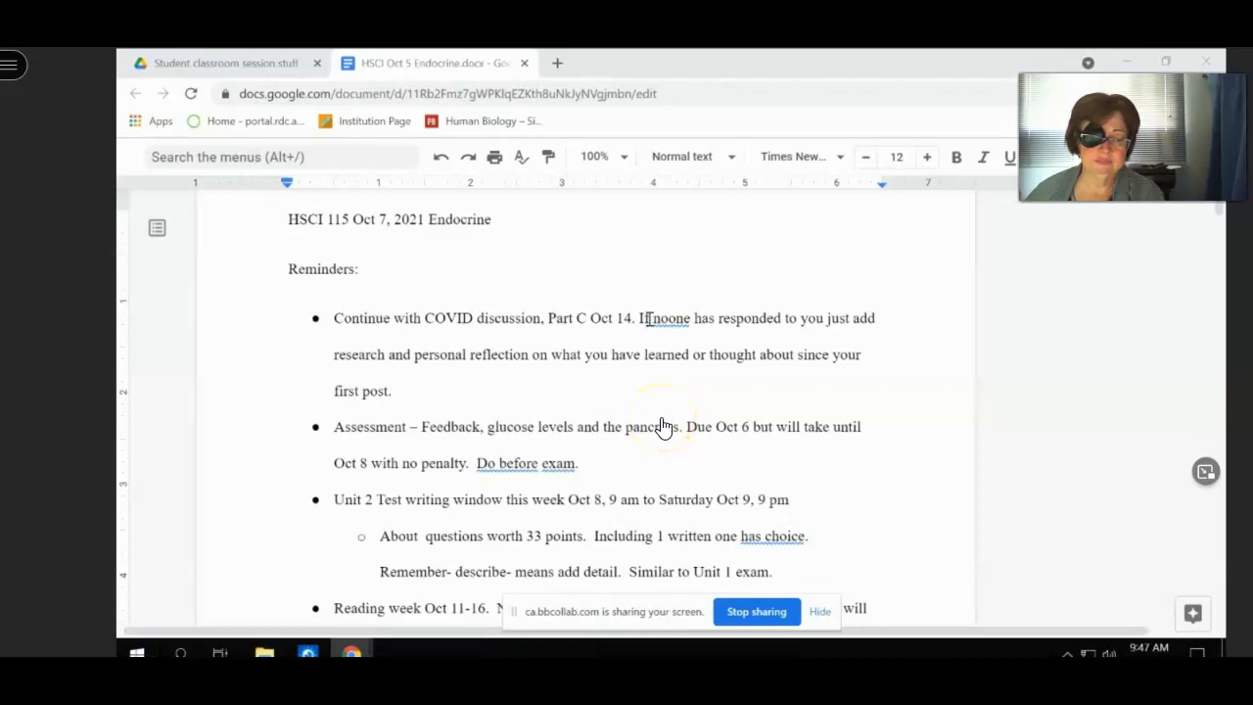
- Replace the misspelled 'noone' with the suggested 'no one' in the COVID discussion reminder
left_click(669, 323)
left_click(671, 325)
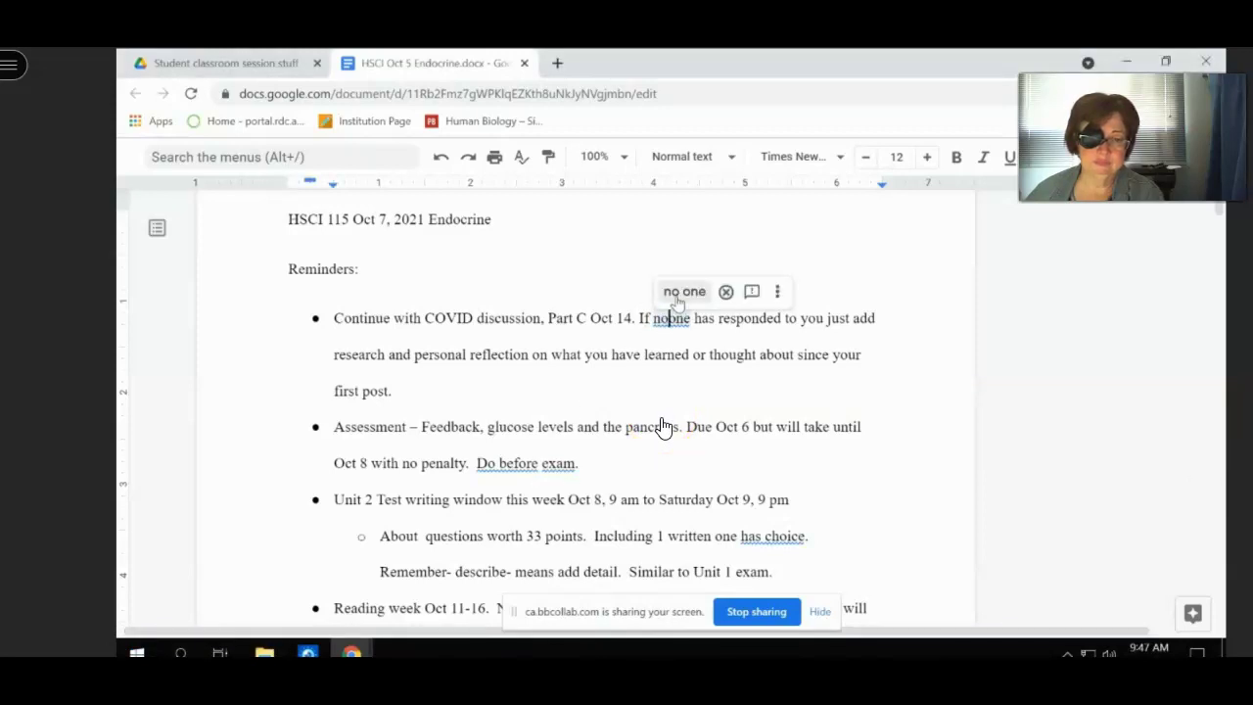
left_click(680, 292)
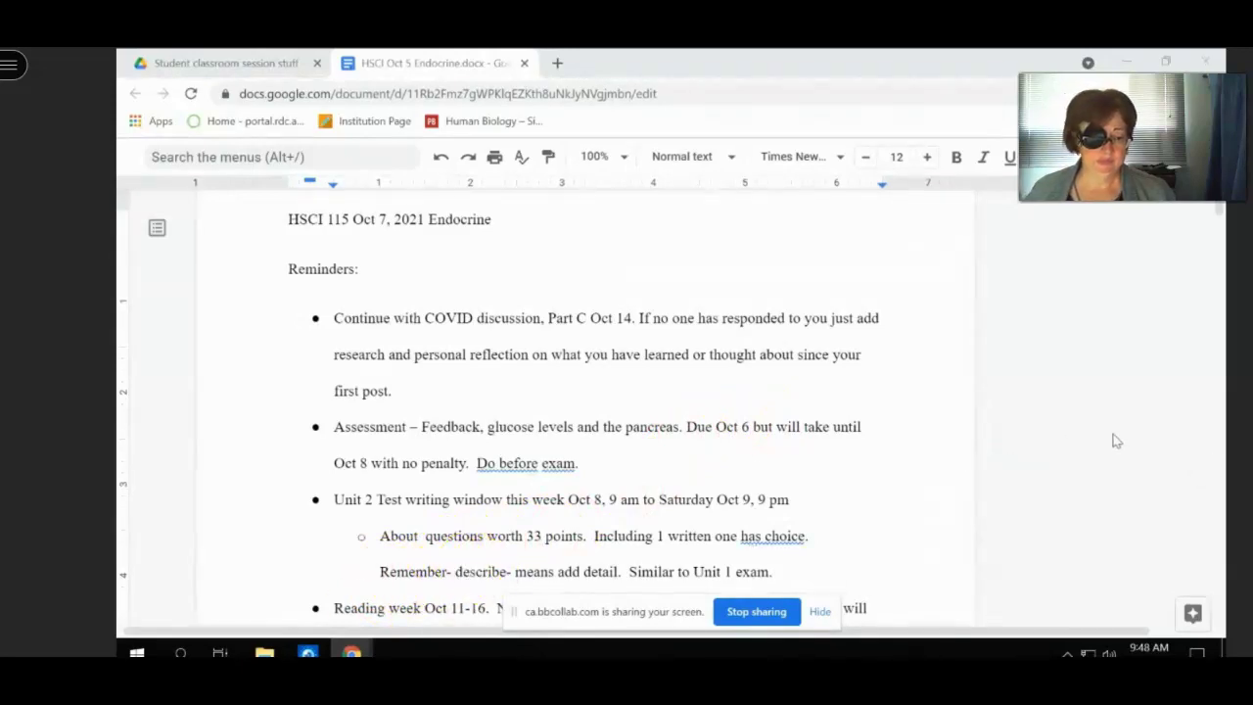
scroll(1115, 441, "down", 1)
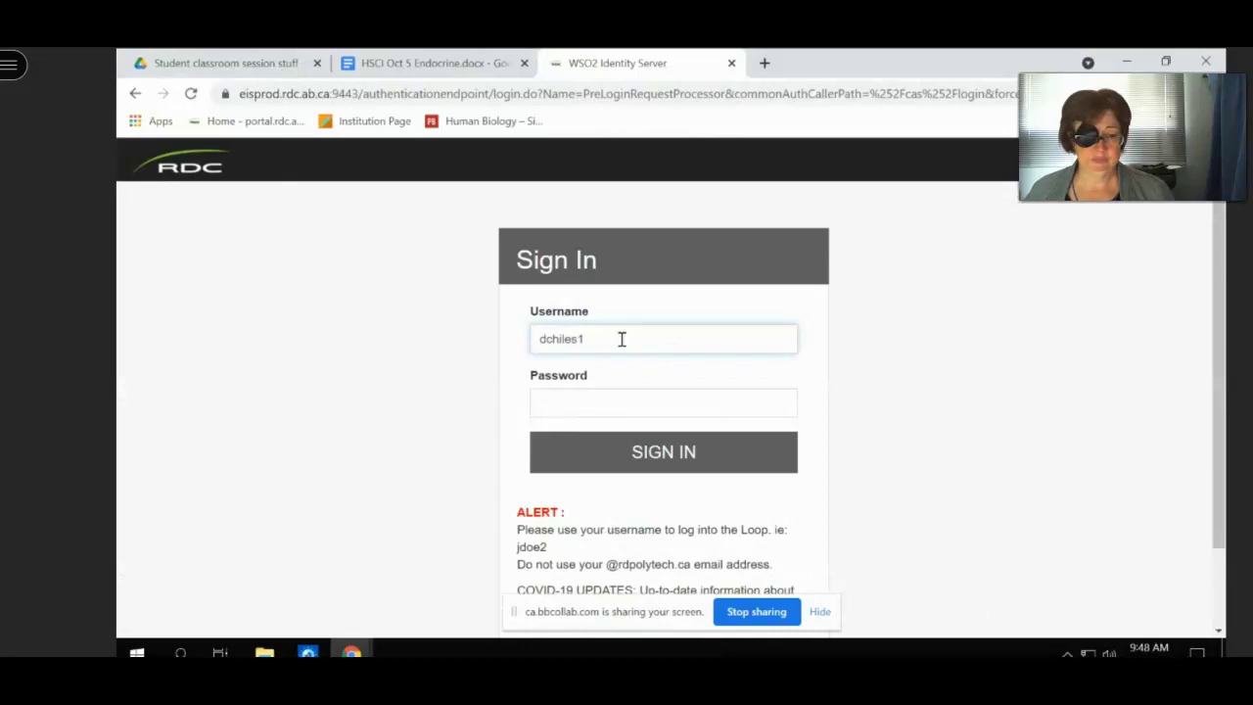
- Enter the account password and sign in to the RDC TheLoop portal
key("Tab")
type("•••••••••")
key("Return")
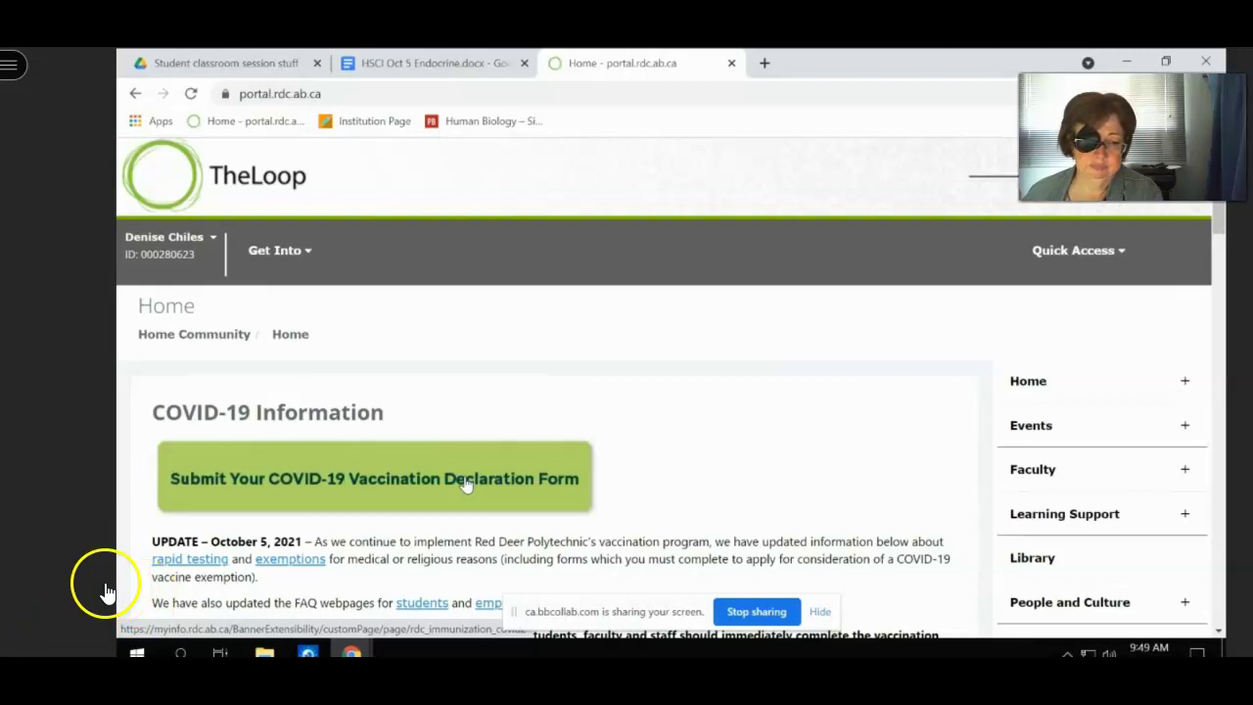
- Look over the TheLoop home page, then close the portal tab to return to the lecture doc
scroll(466, 484, "down", 1)
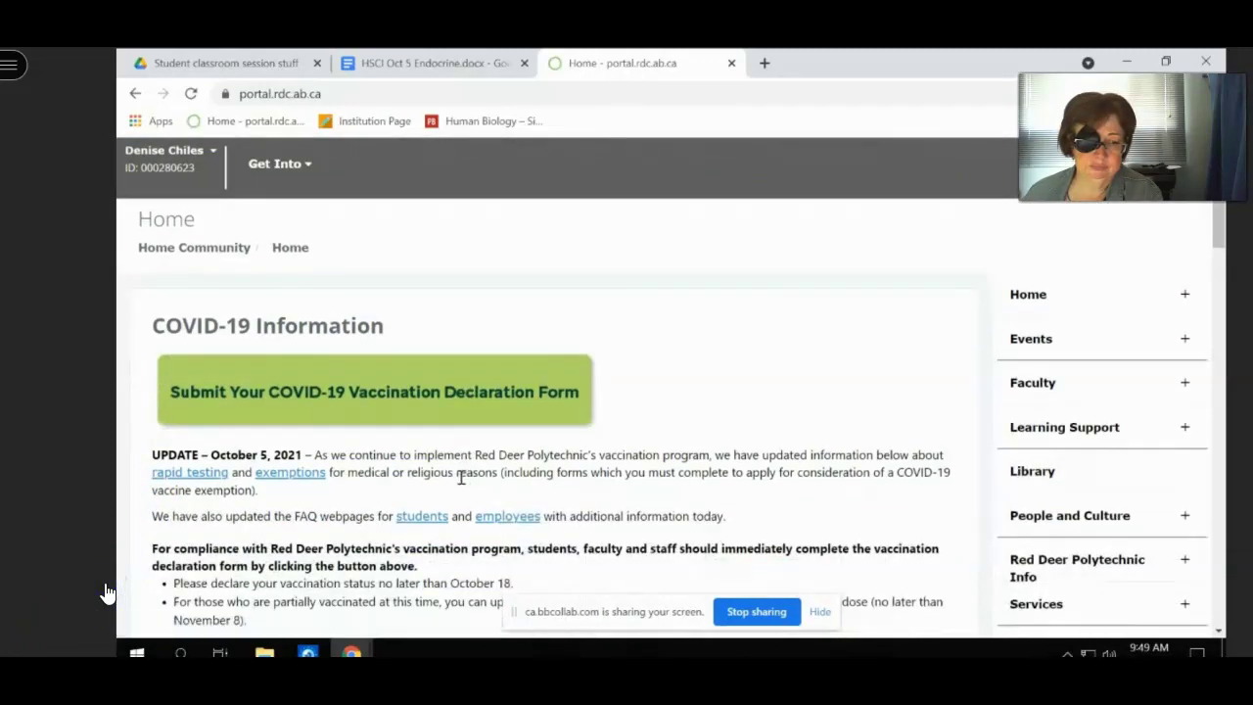
scroll(460, 477, "down", 1)
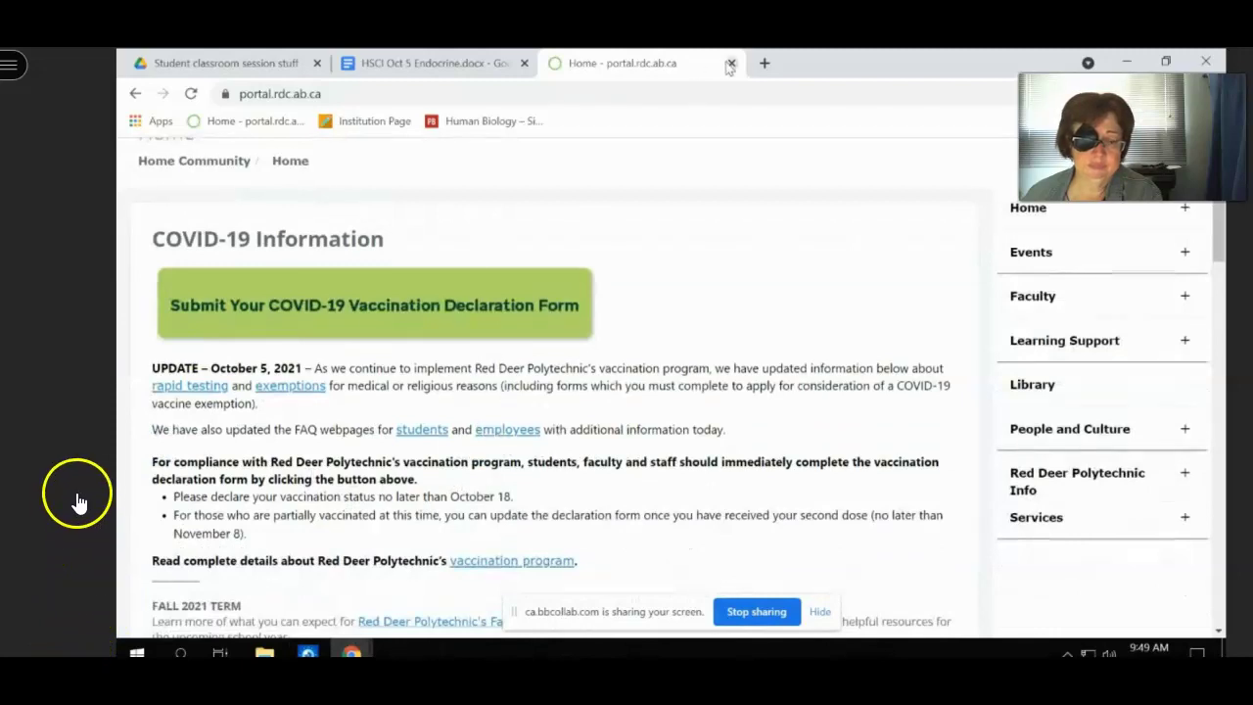
scroll(665, 255, "up", 1)
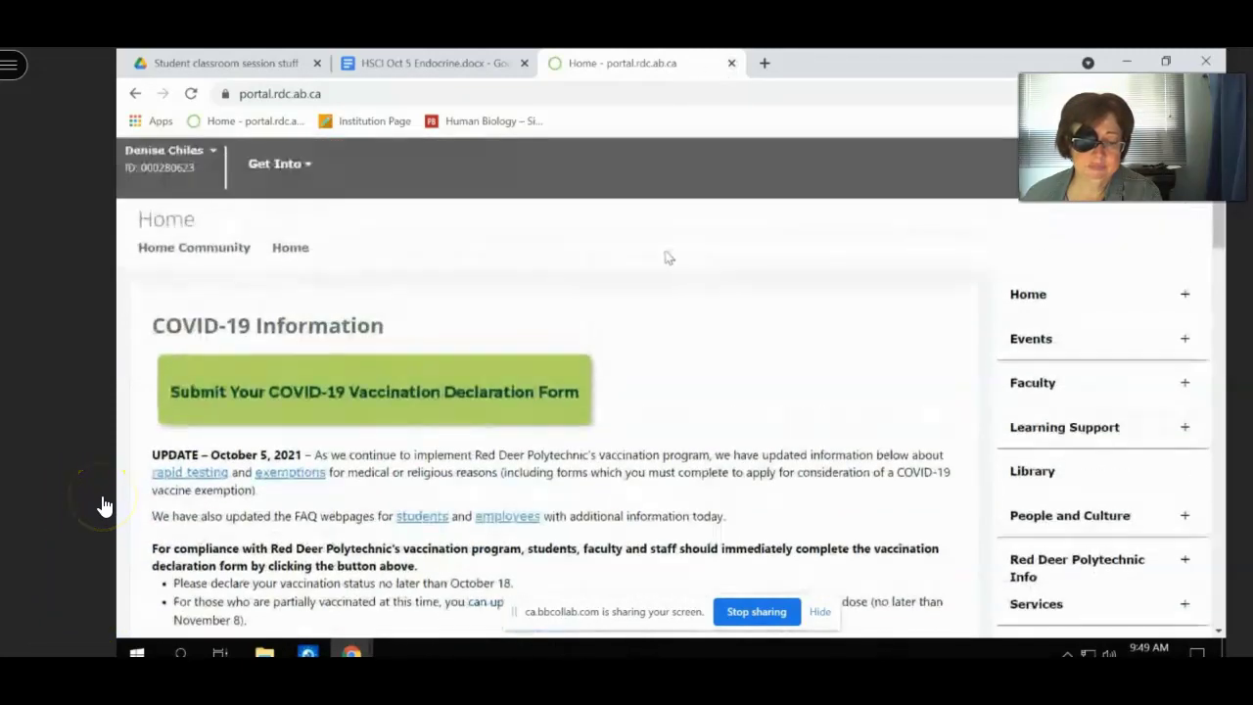
left_click(731, 62)
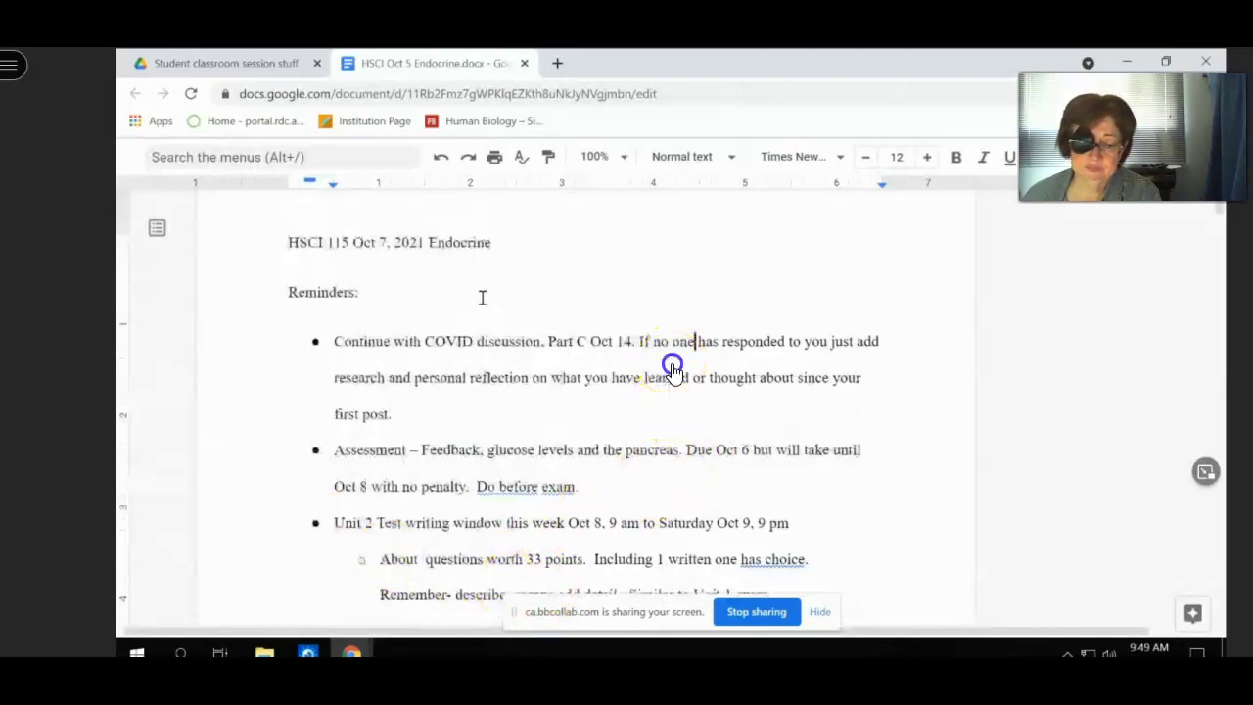
scroll(673, 373, "up", 1)
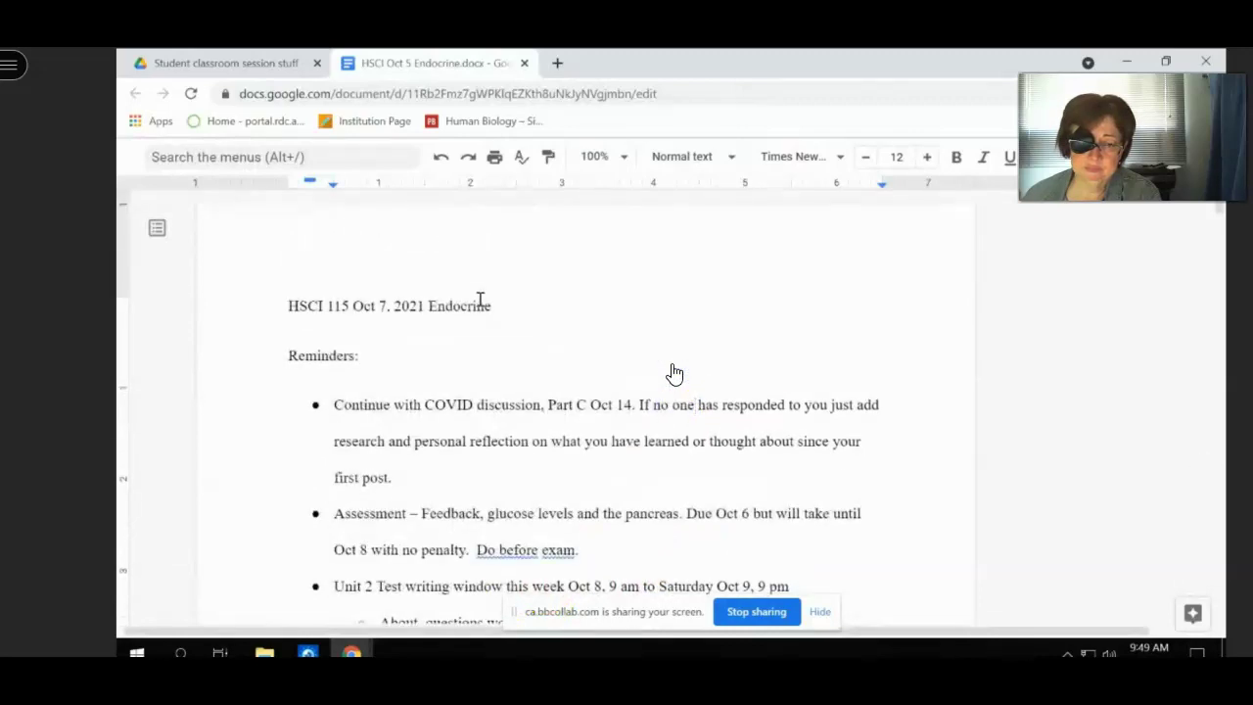
scroll(674, 372, "down", 5)
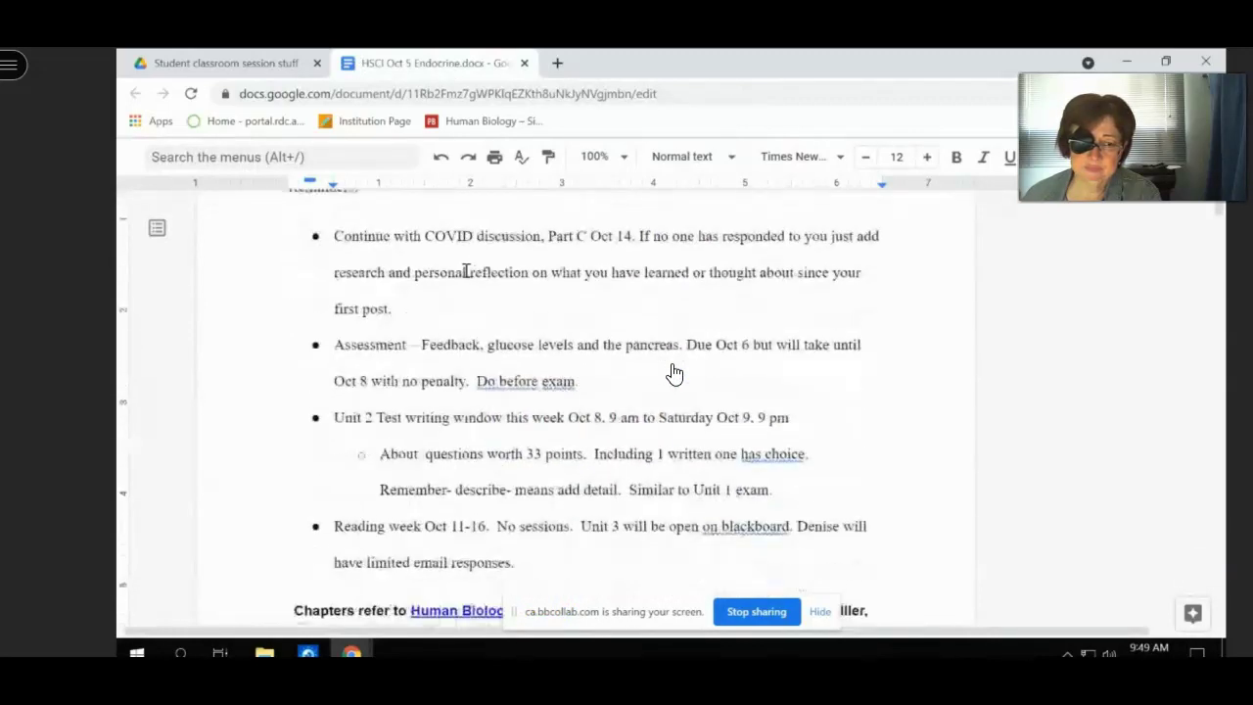
scroll(673, 372, "down", 5)
scroll(674, 372, "up", 7)
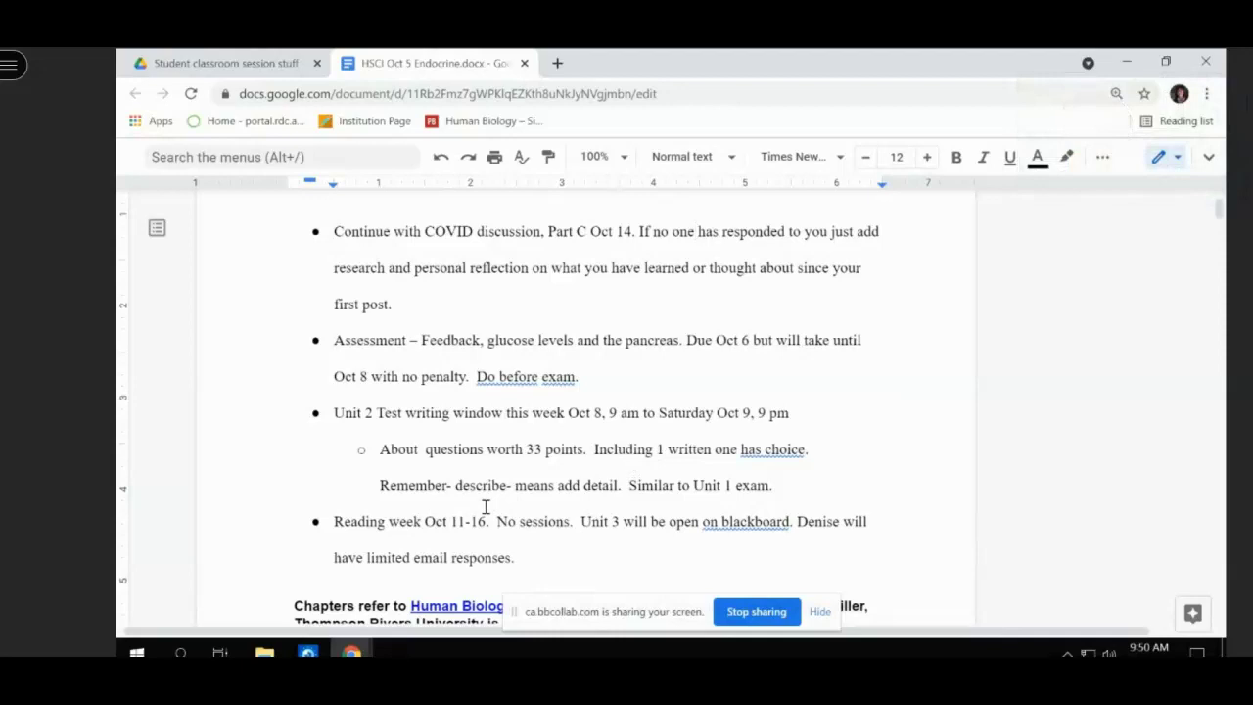
- Scroll the lecture doc down to the 9.5 Thyroid gland table and open a new blank browser tab
scroll(486, 506, "down", 4)
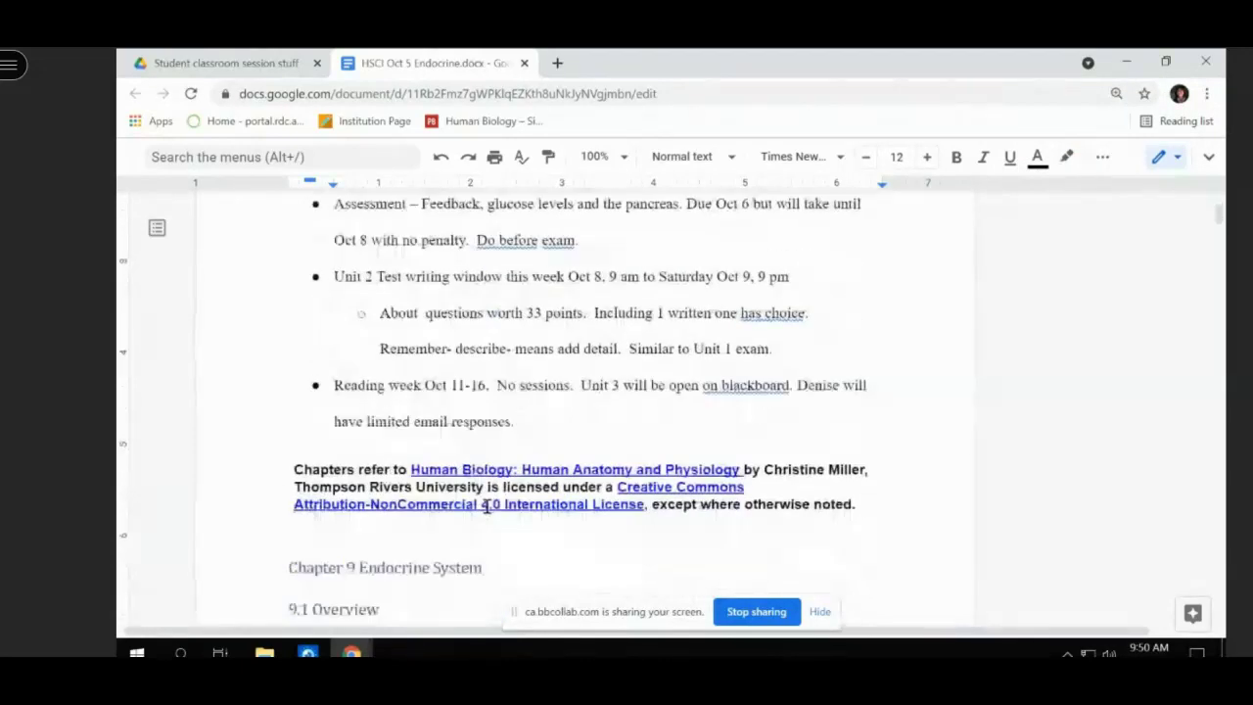
scroll(486, 502, "down", 10)
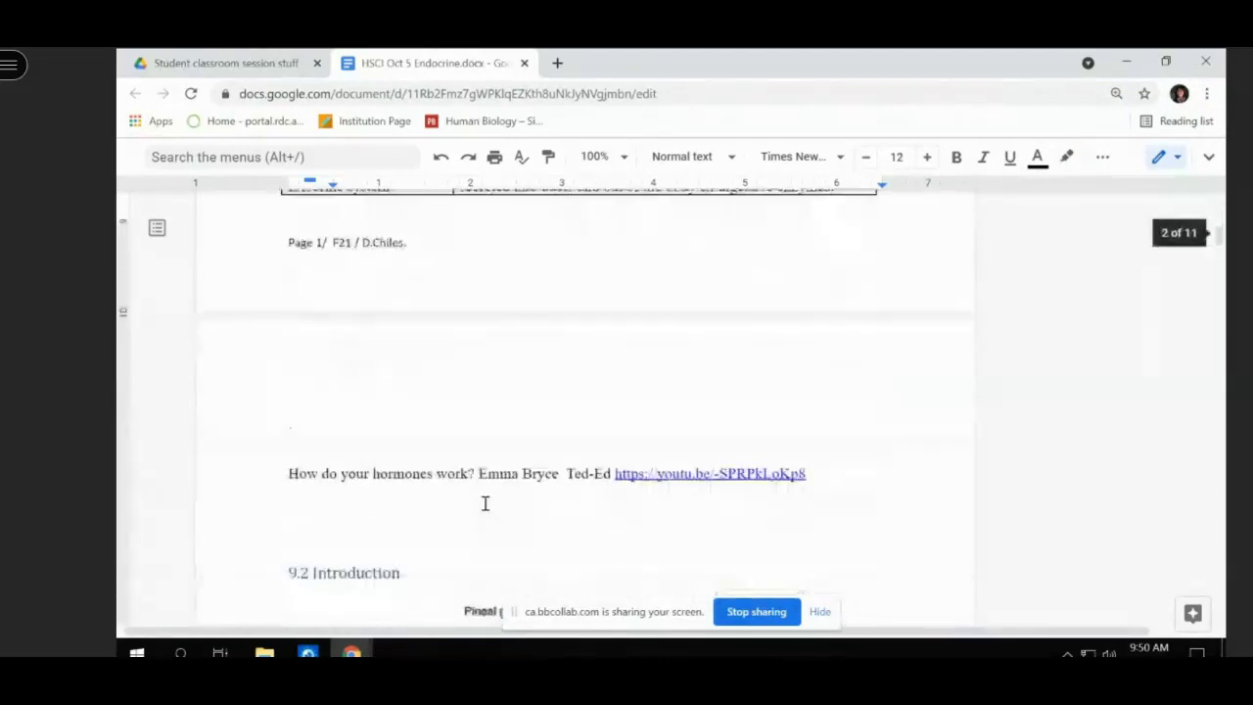
scroll(447, 611, "down", 15)
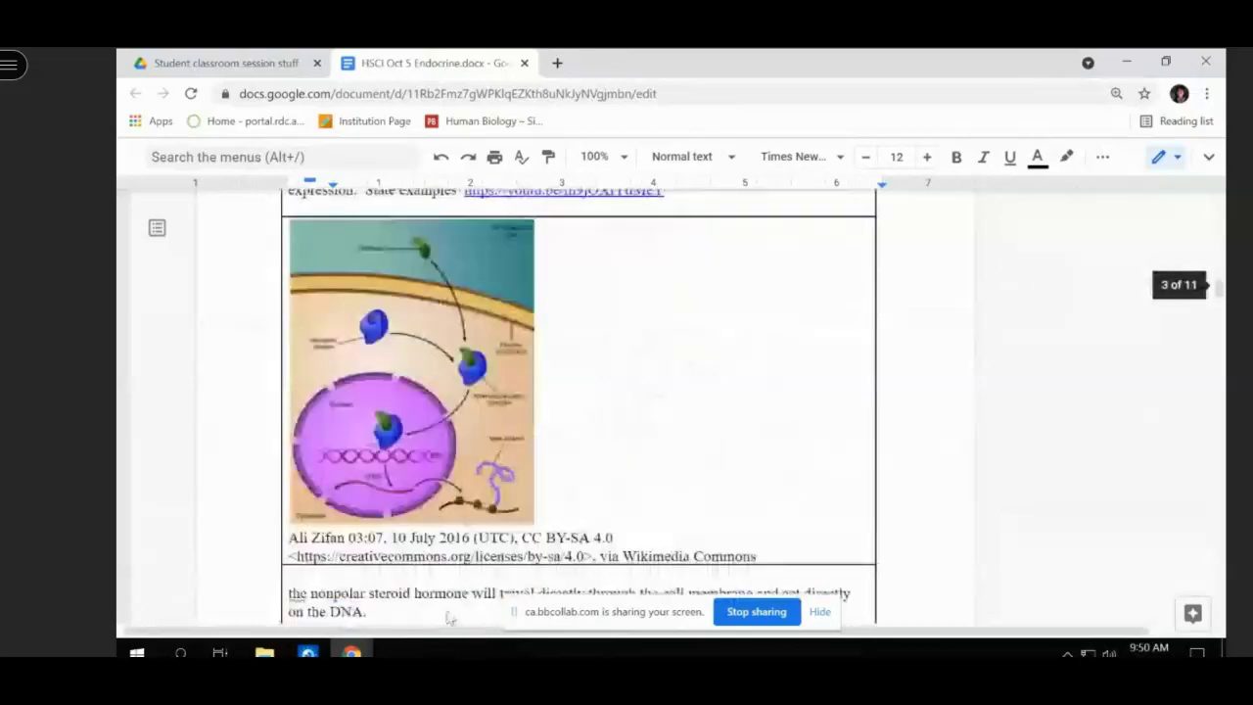
scroll(447, 609, "down", 20)
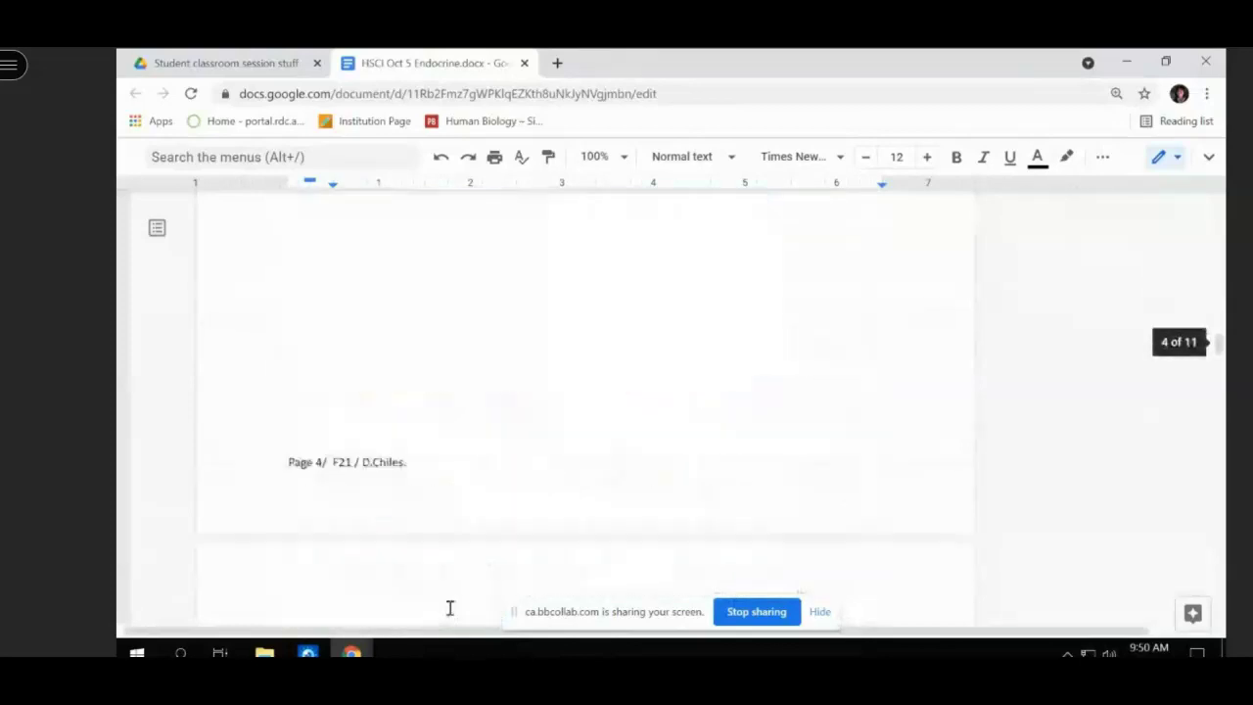
scroll(447, 609, "down", 20)
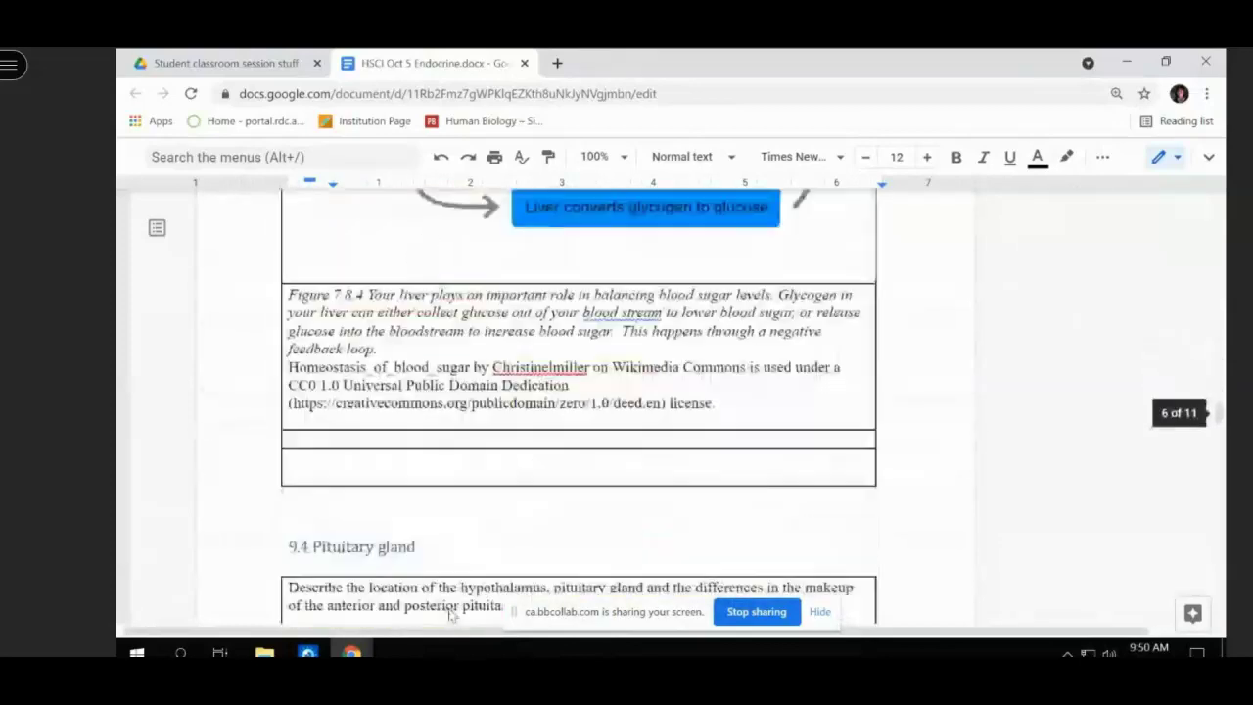
scroll(450, 614, "down", 20)
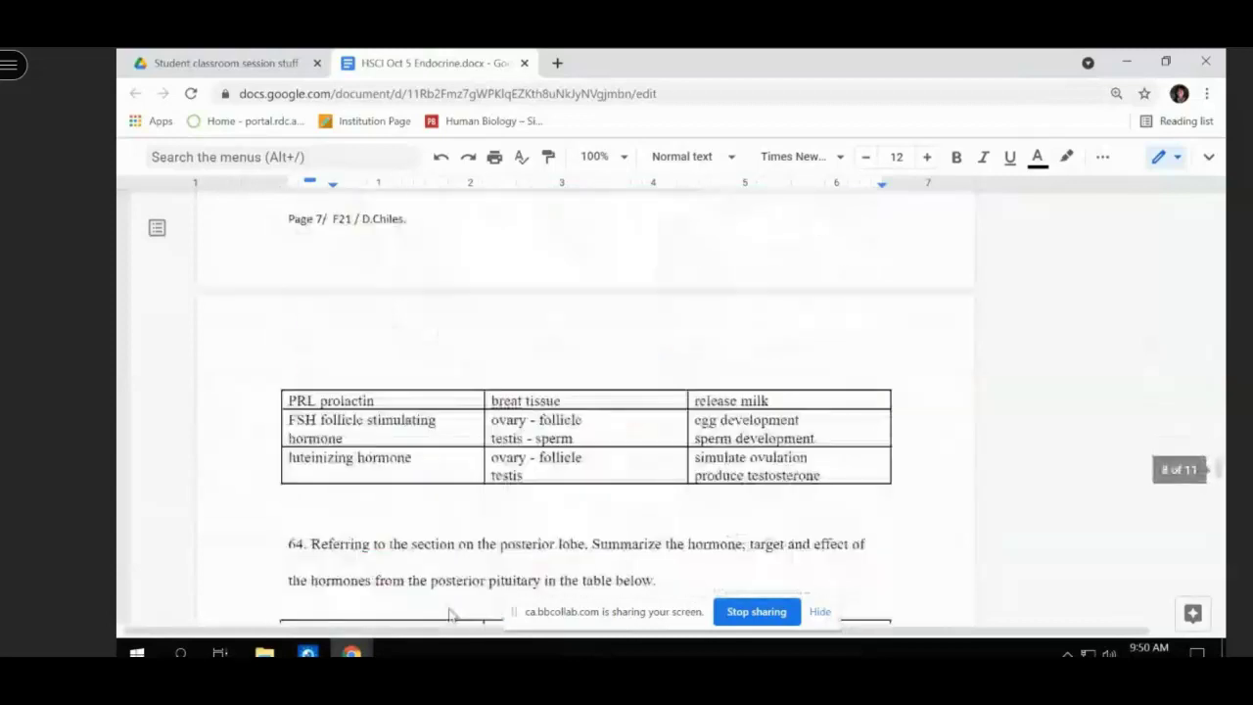
scroll(449, 614, "down", 3)
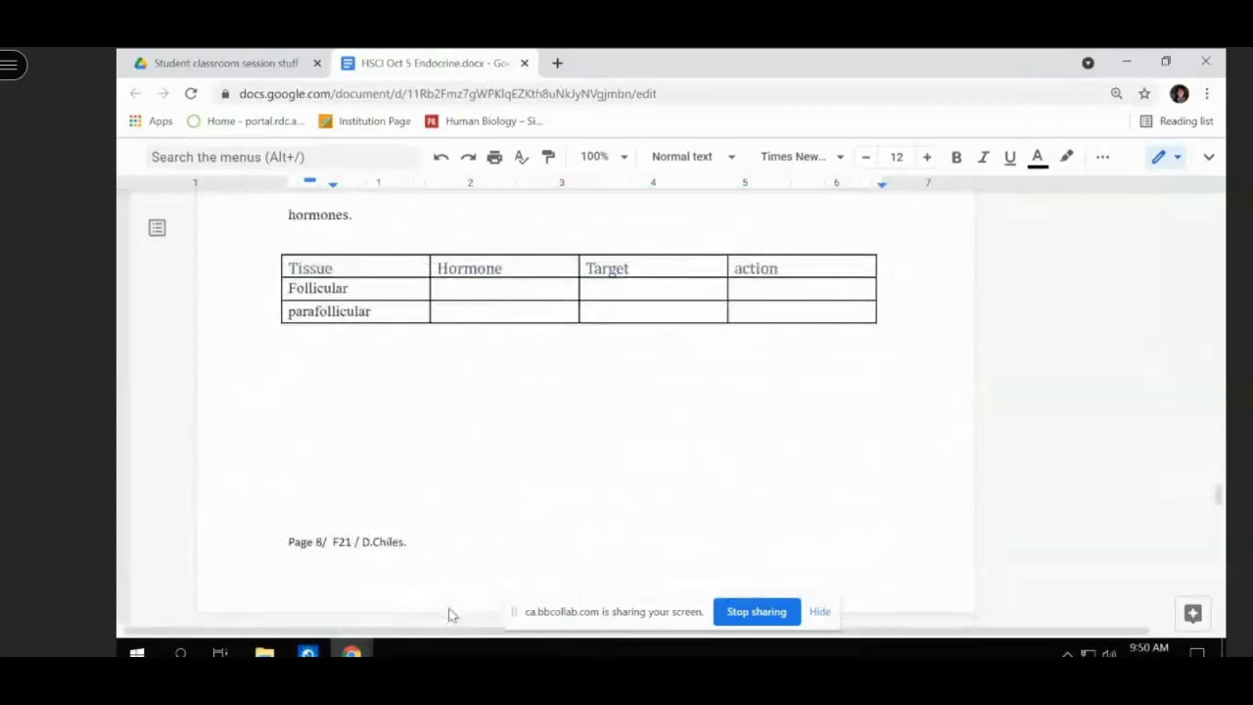
scroll(448, 615, "up", 3)
scroll(451, 615, "down", 1)
scroll(450, 615, "down", 1)
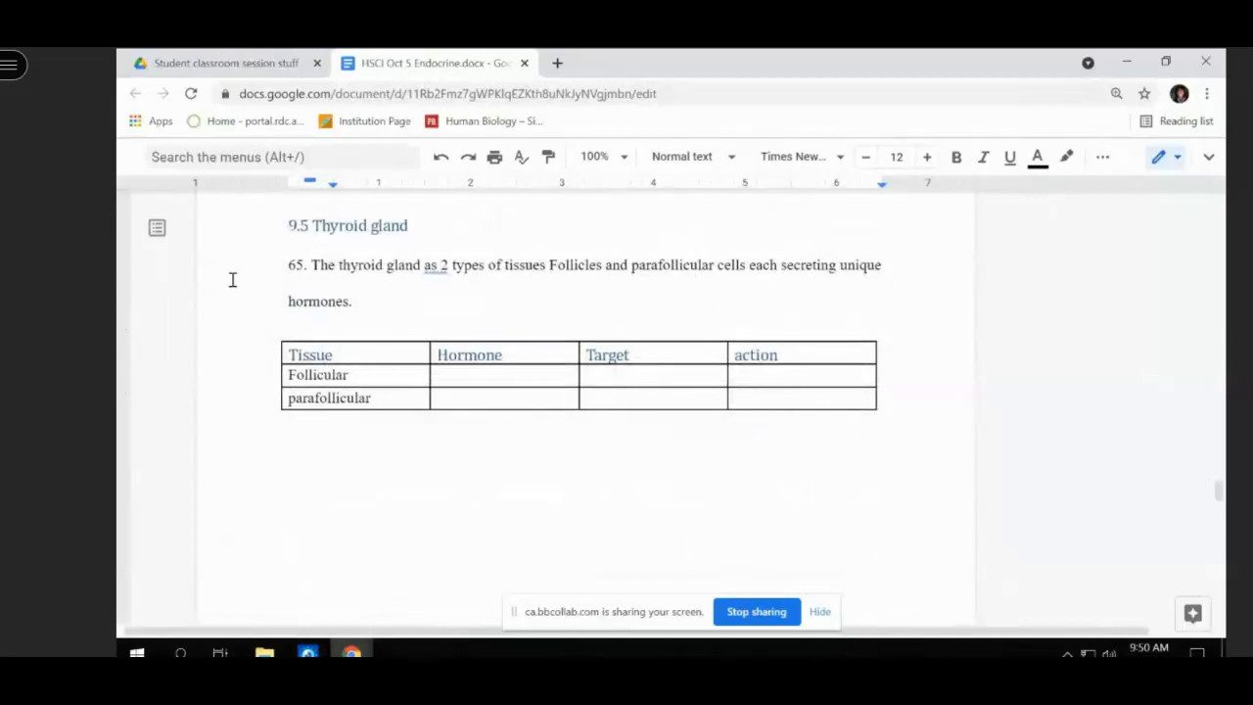
left_click(557, 64)
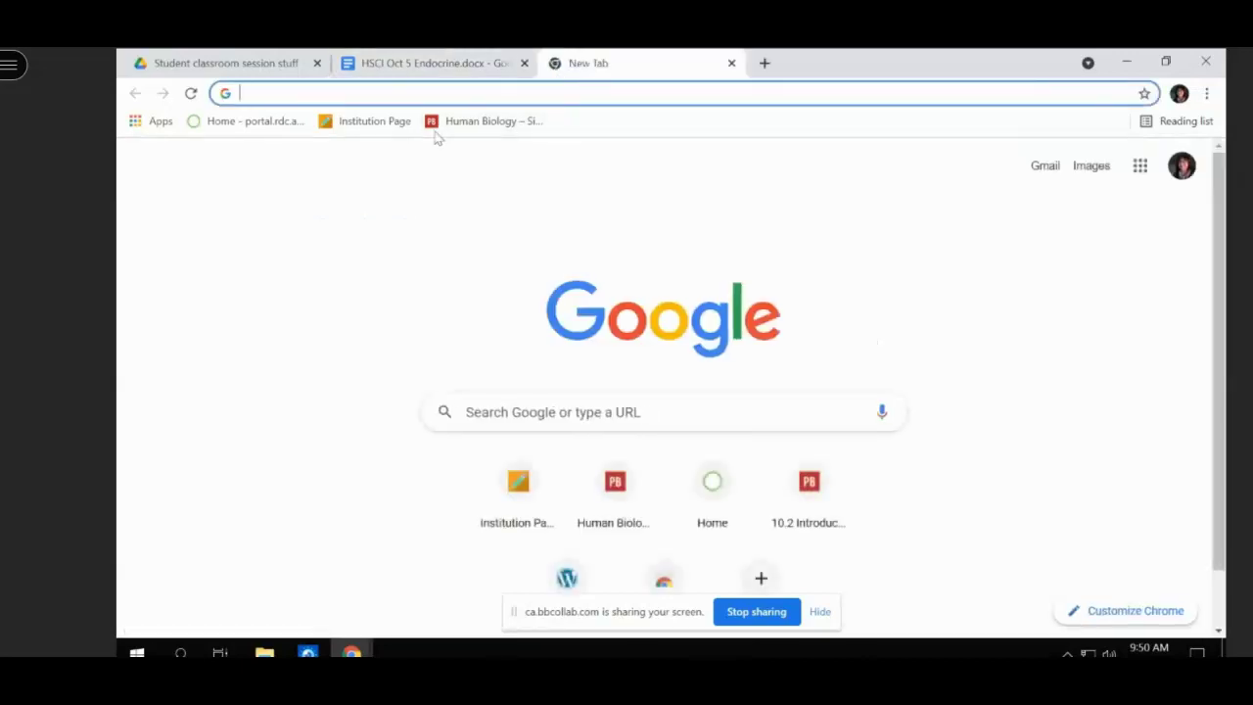
- Open the Human Biology textbook site and go to the 9.5 Thyroid Gland chapter
left_click(499, 121)
scroll(490, 498, "down", 4)
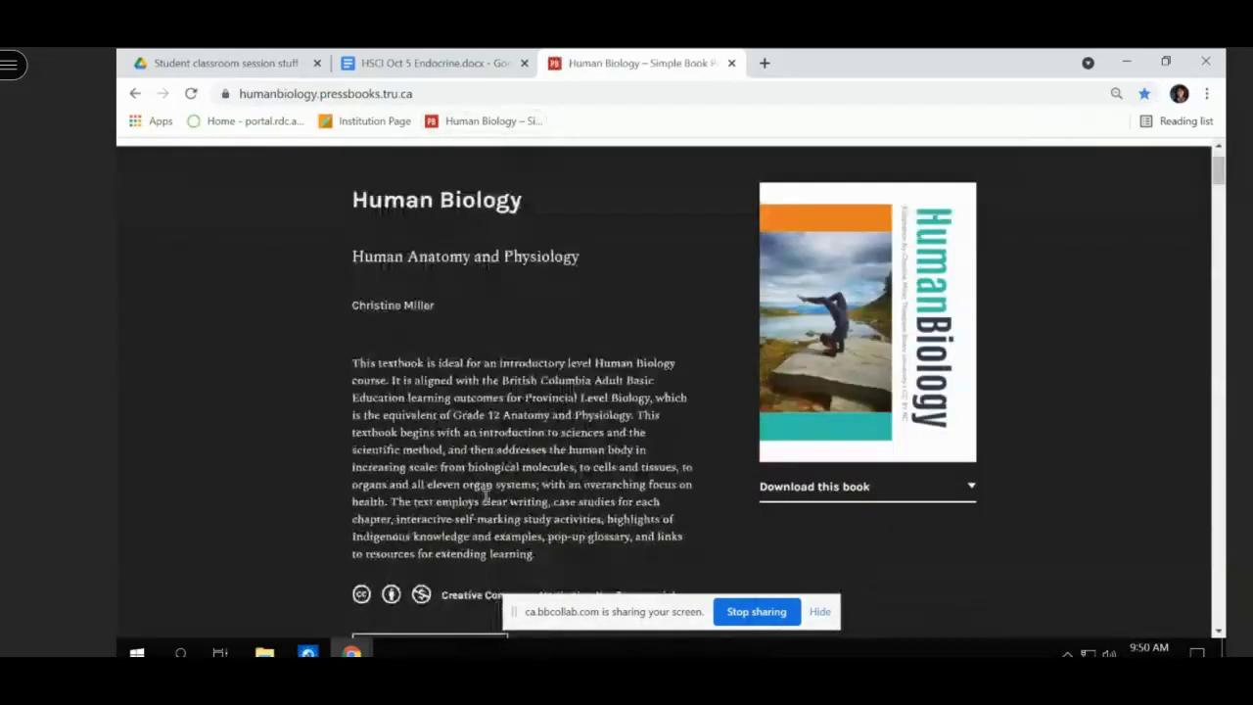
scroll(460, 495, "down", 3)
scroll(460, 494, "down", 20)
scroll(455, 490, "down", 15)
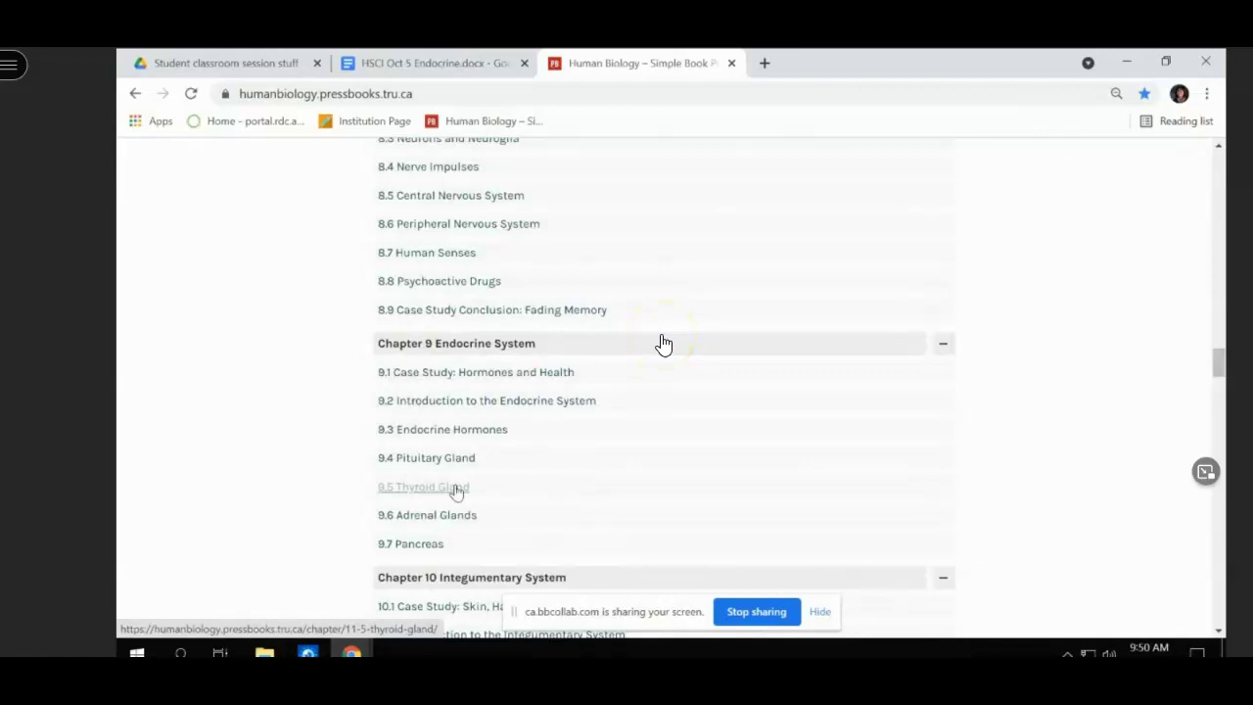
left_click(456, 489)
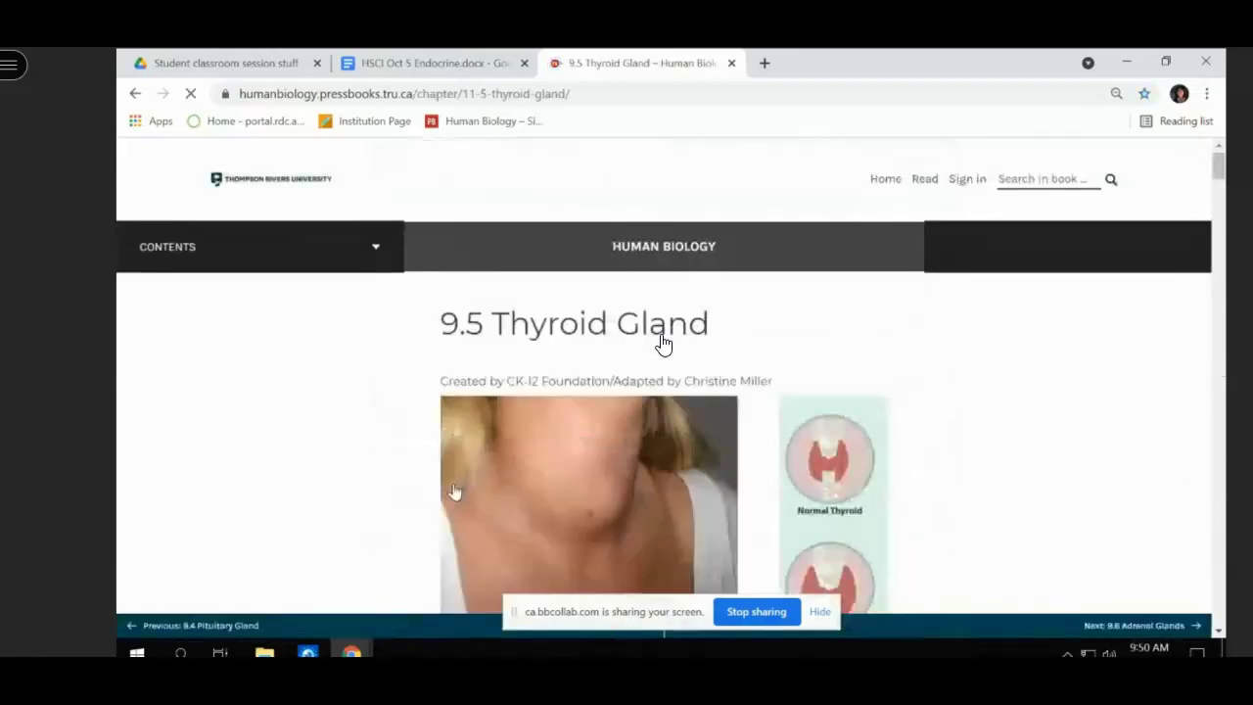
- Read down the thyroid chapter, scroll back to its title, and return to the HSCI Oct 5 Endocrine notes
scroll(456, 490, "down", 20)
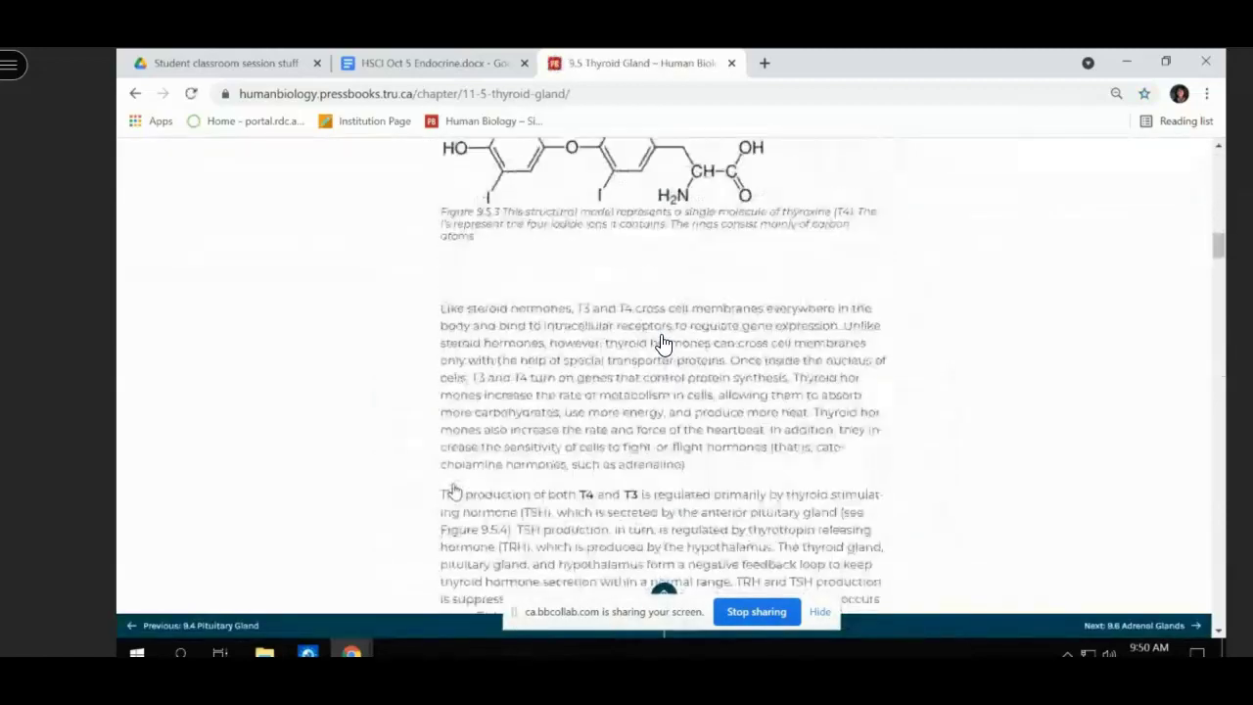
scroll(663, 343, "down", 15)
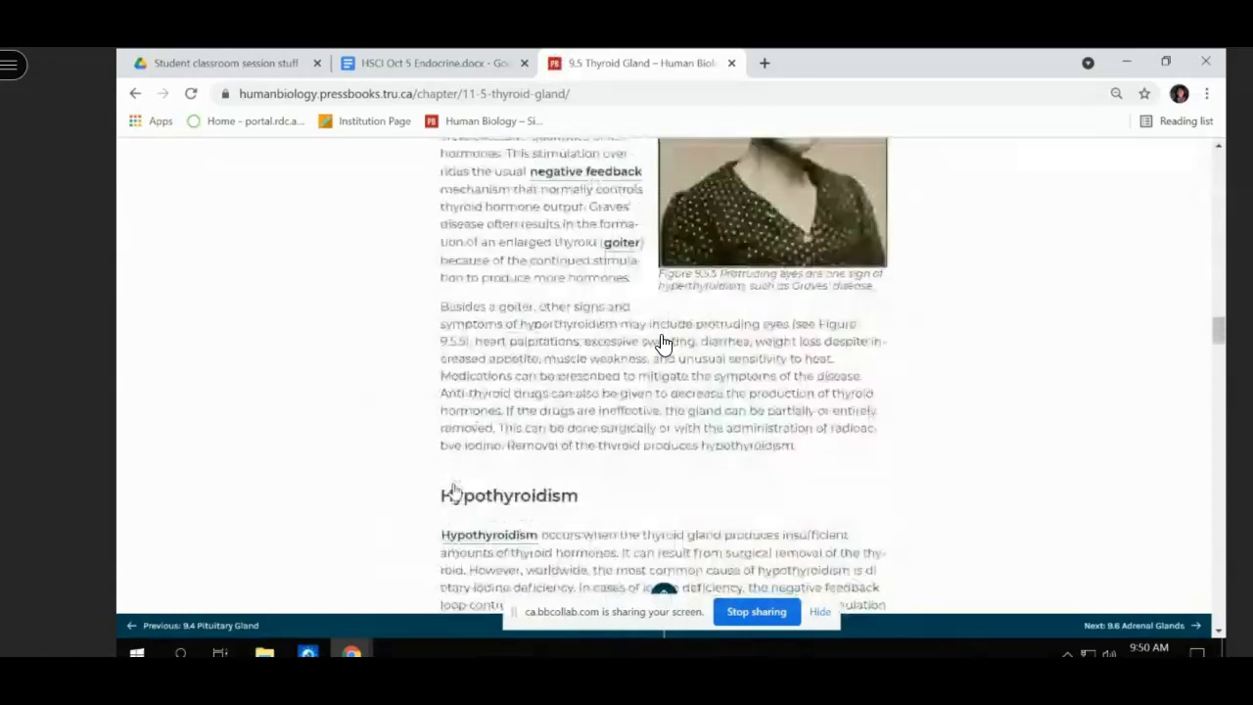
scroll(663, 343, "down", 15)
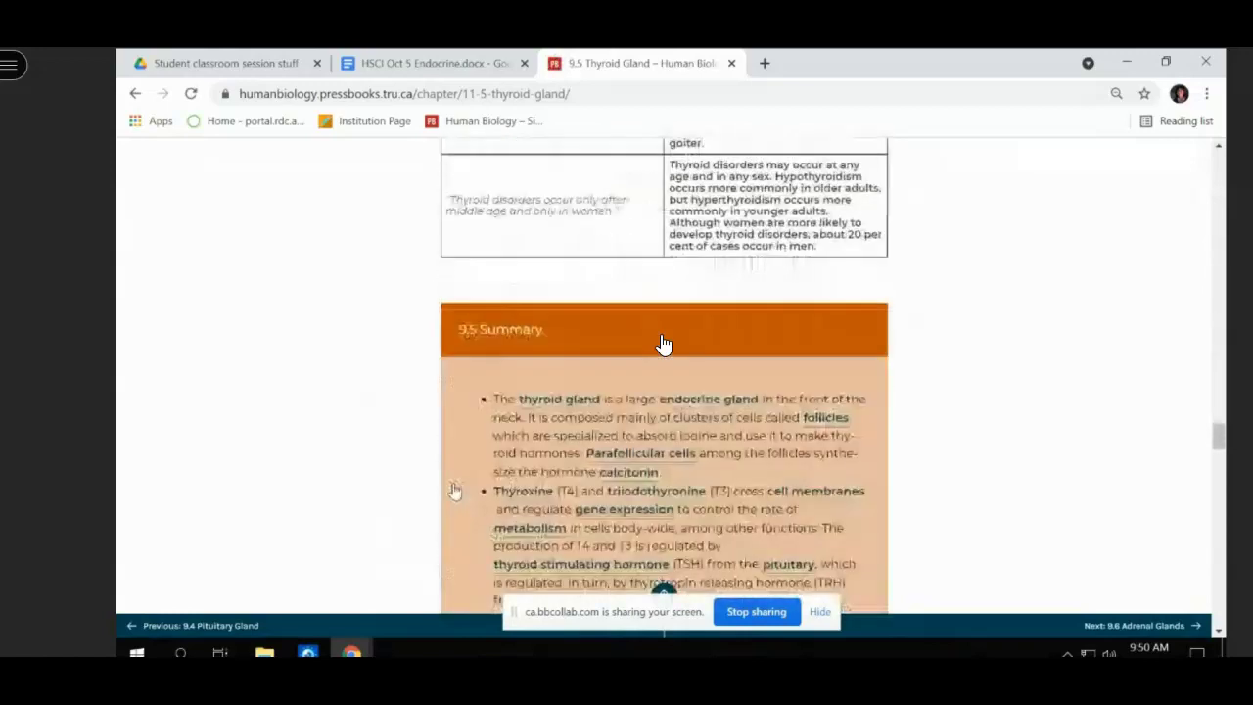
scroll(663, 343, "down", 15)
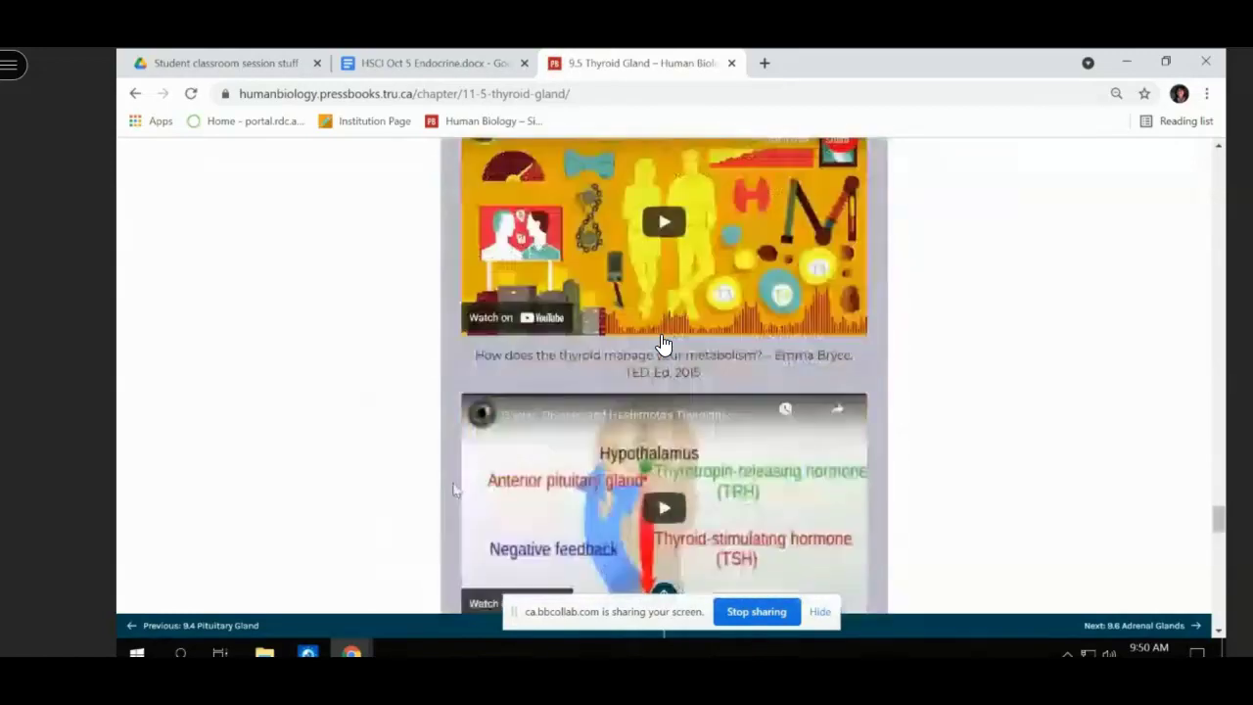
scroll(663, 342, "down", 5)
scroll(663, 343, "up", 10)
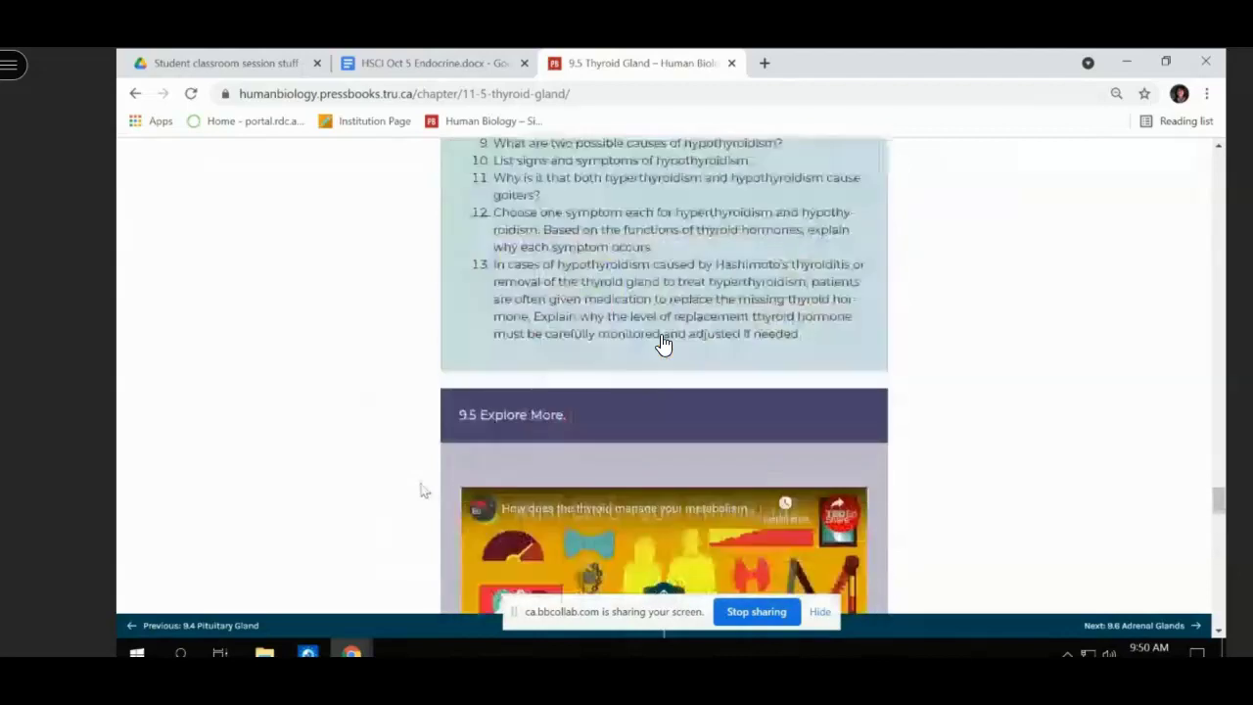
scroll(663, 342, "up", 15)
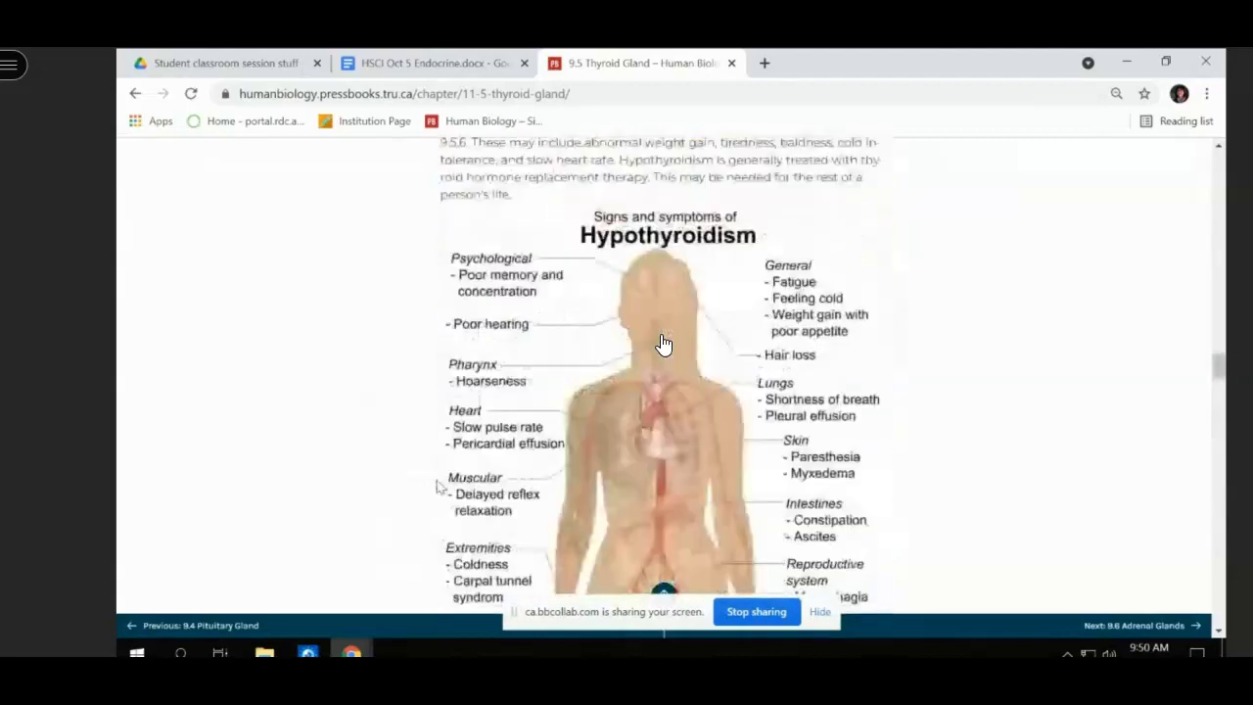
scroll(663, 342, "up", 15)
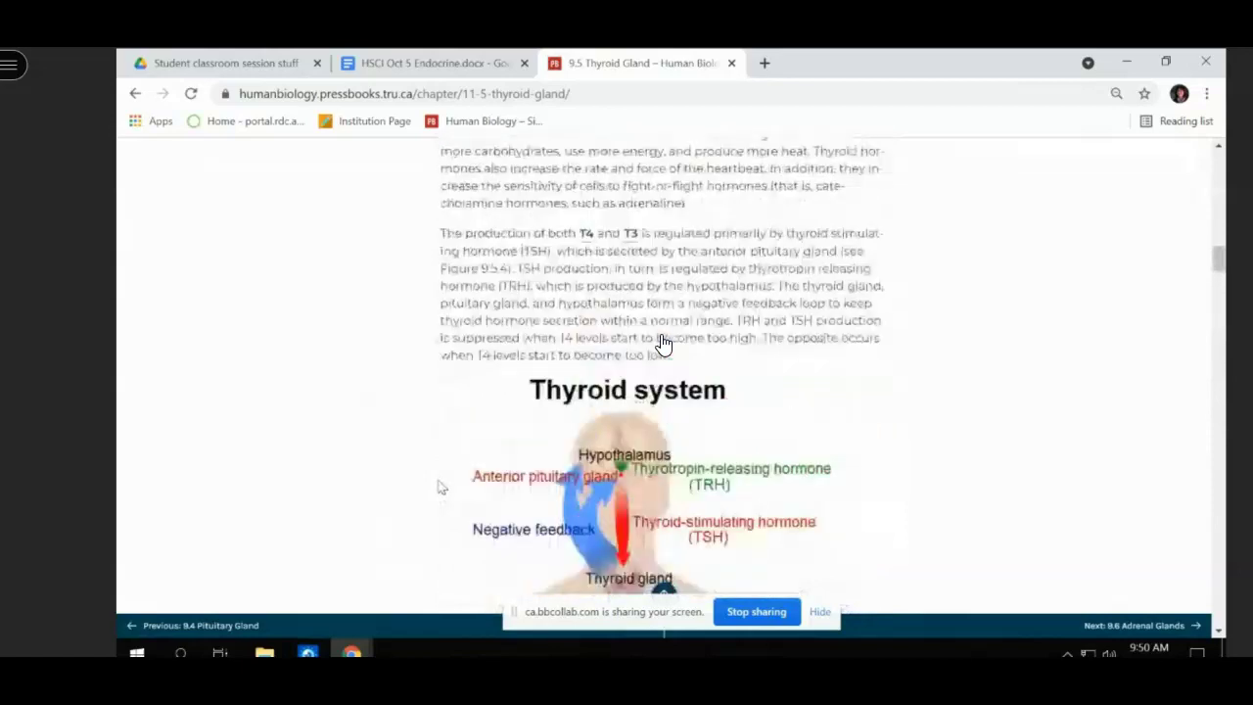
scroll(663, 342, "up", 15)
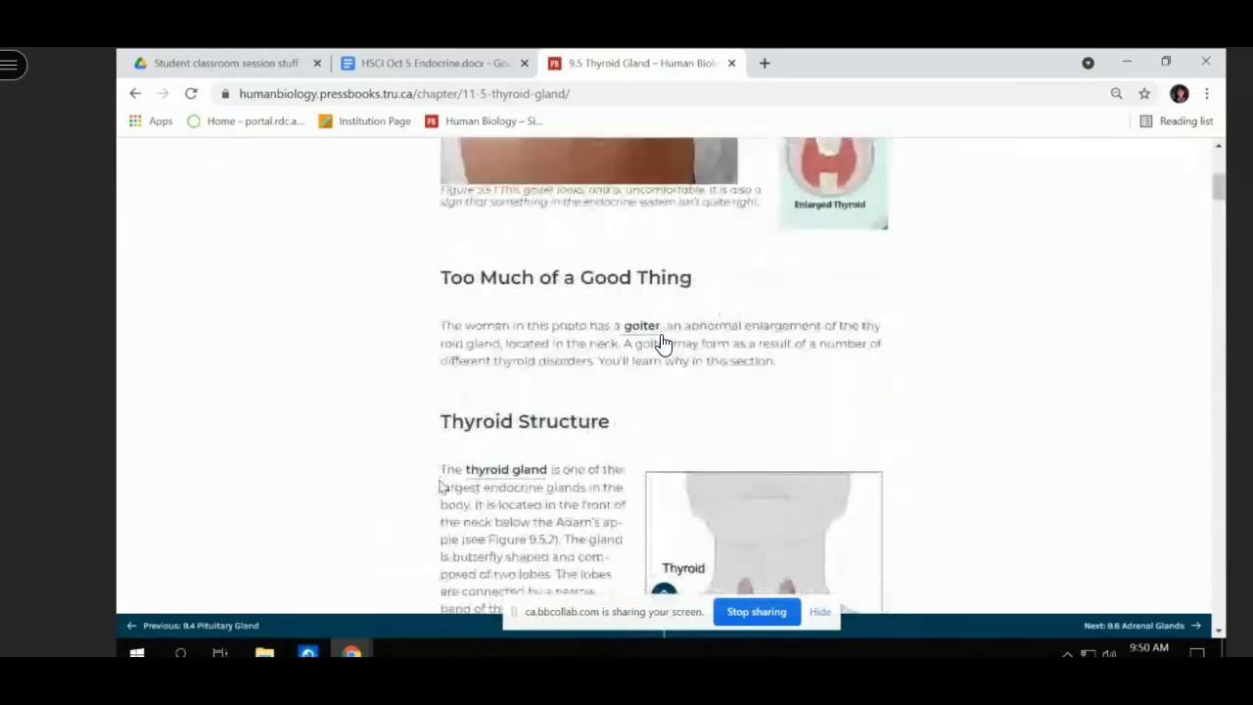
scroll(663, 343, "up", 5)
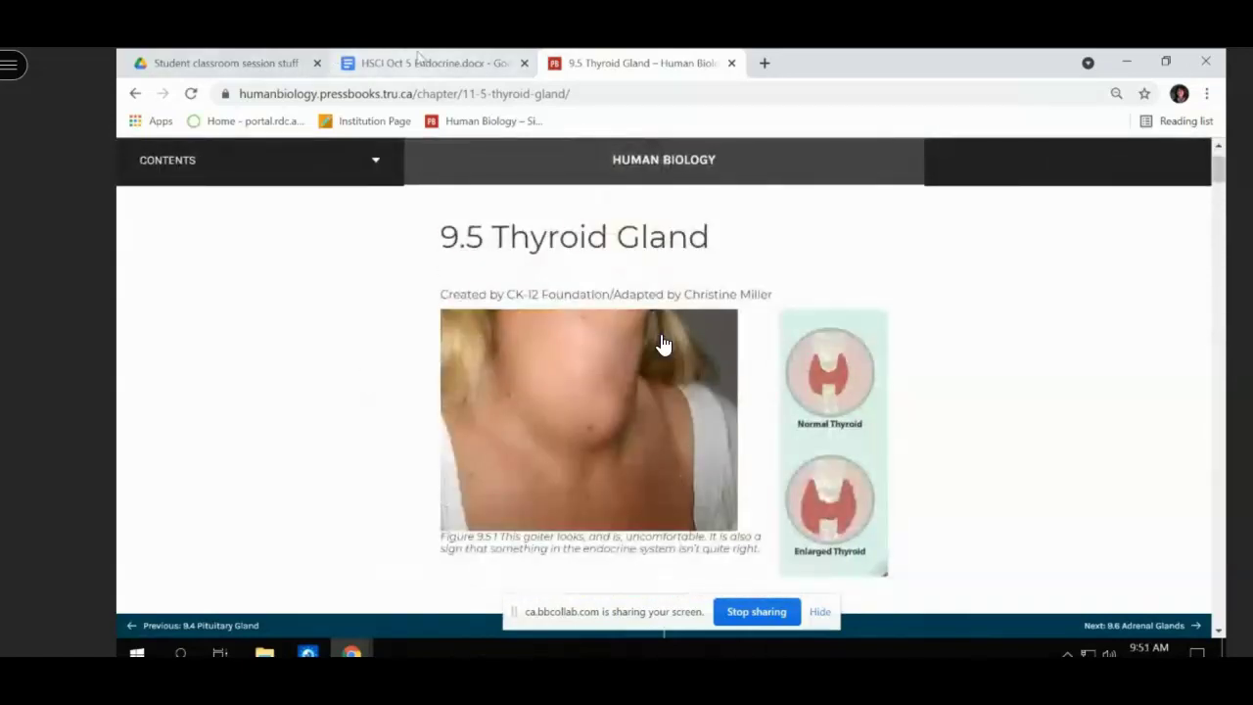
left_click(421, 60)
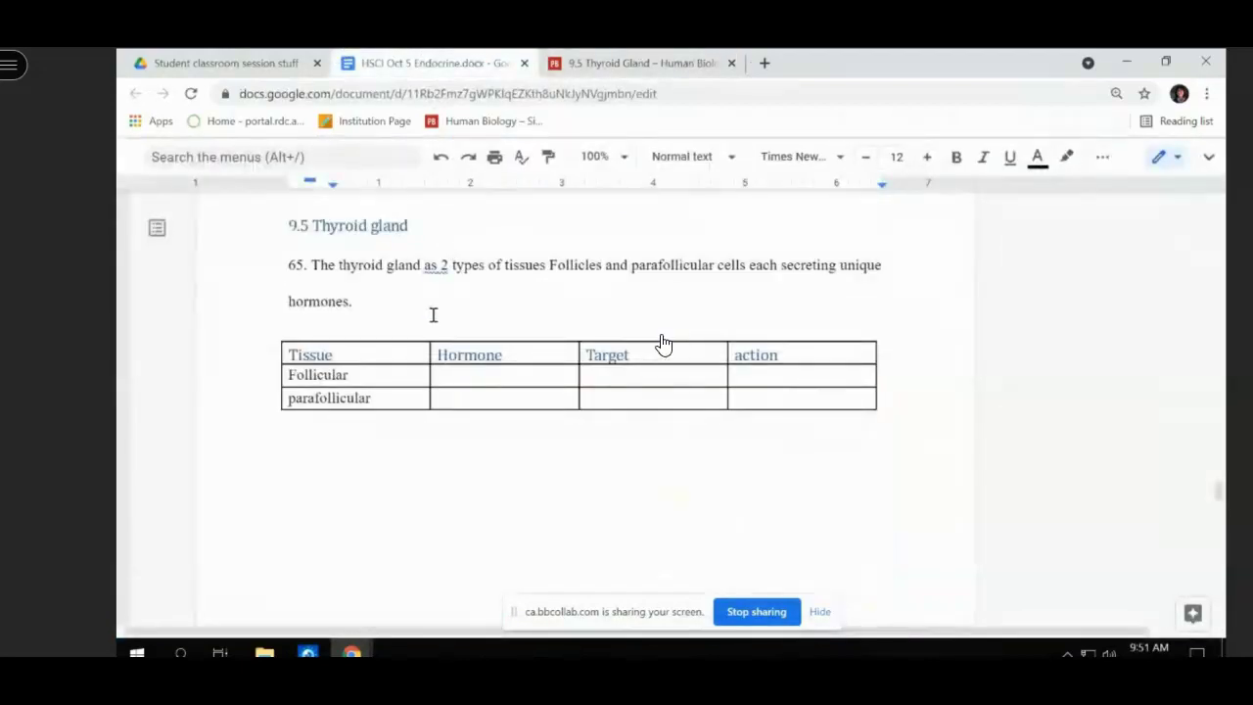
- Switch to the 9.5 Thyroid Gland chapter and scroll to Figure 9.5.2 on follicular cells
left_click(612, 64)
scroll(663, 345, "down", 6)
scroll(663, 344, "down", 2)
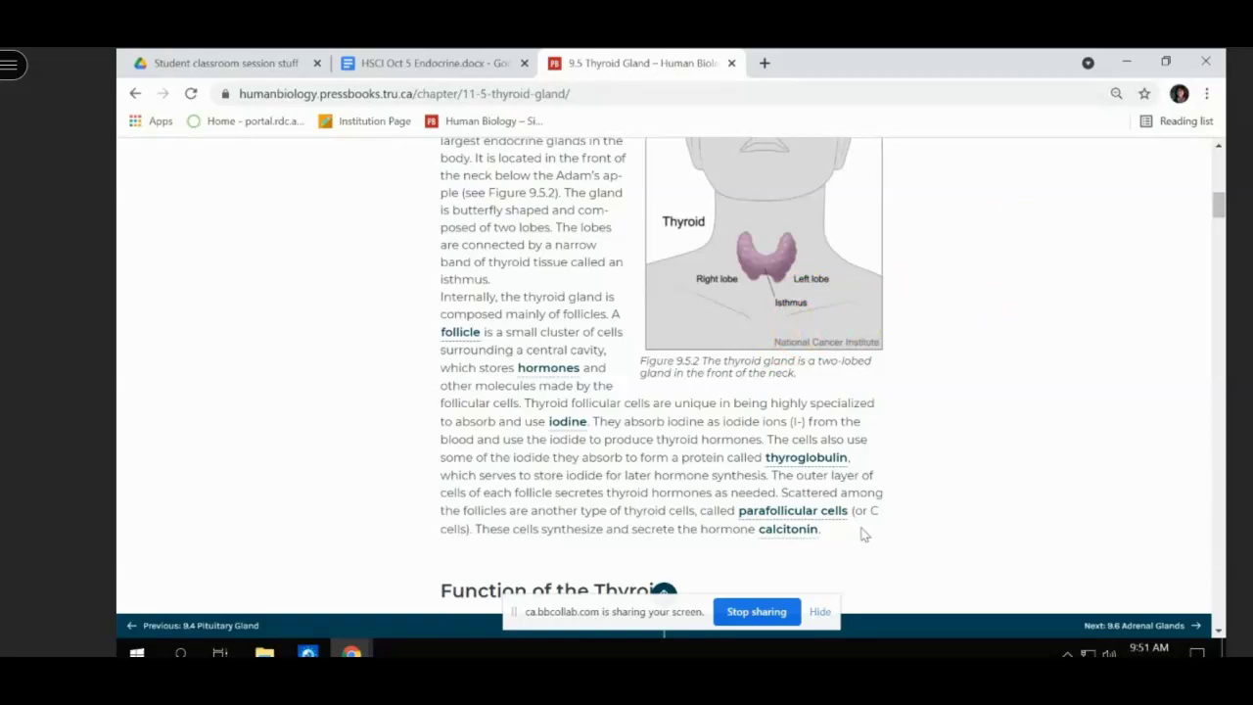
- Fill the Follicular row: hormone T3,T4, target body cells, action increase metabolism
left_click(421, 67)
left_click(447, 380)
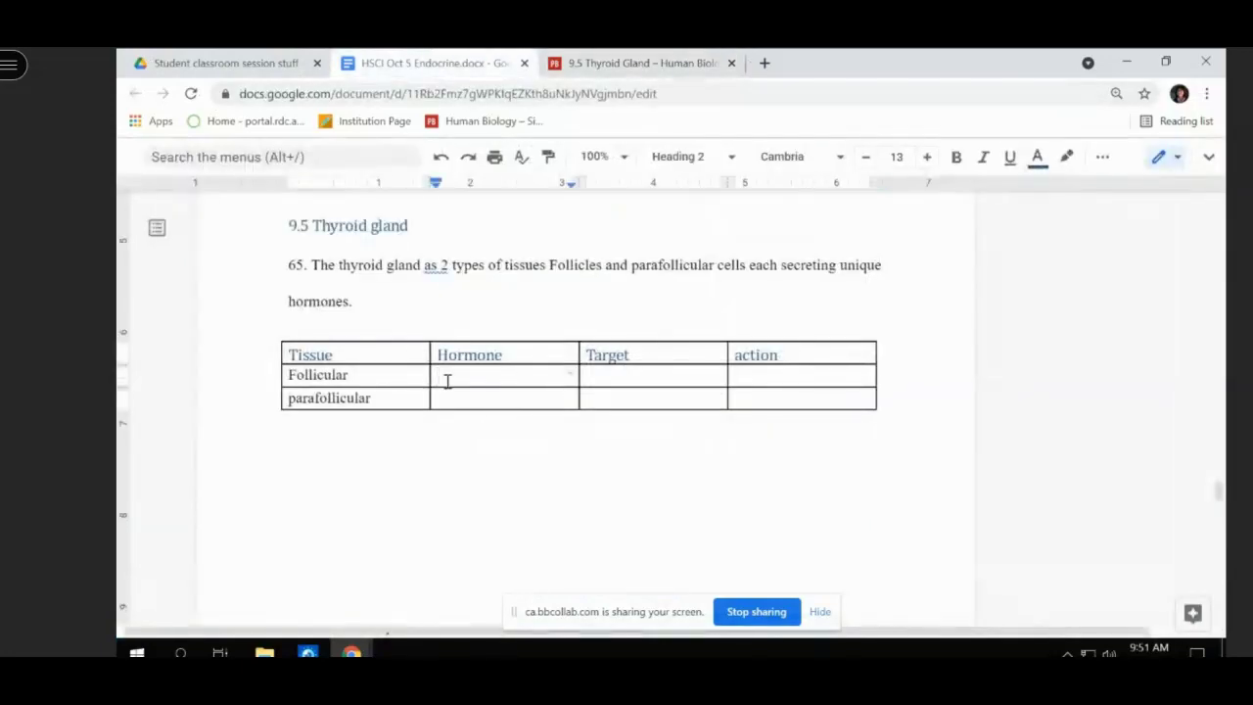
type("t")
key("BackSpace")
type("T3")
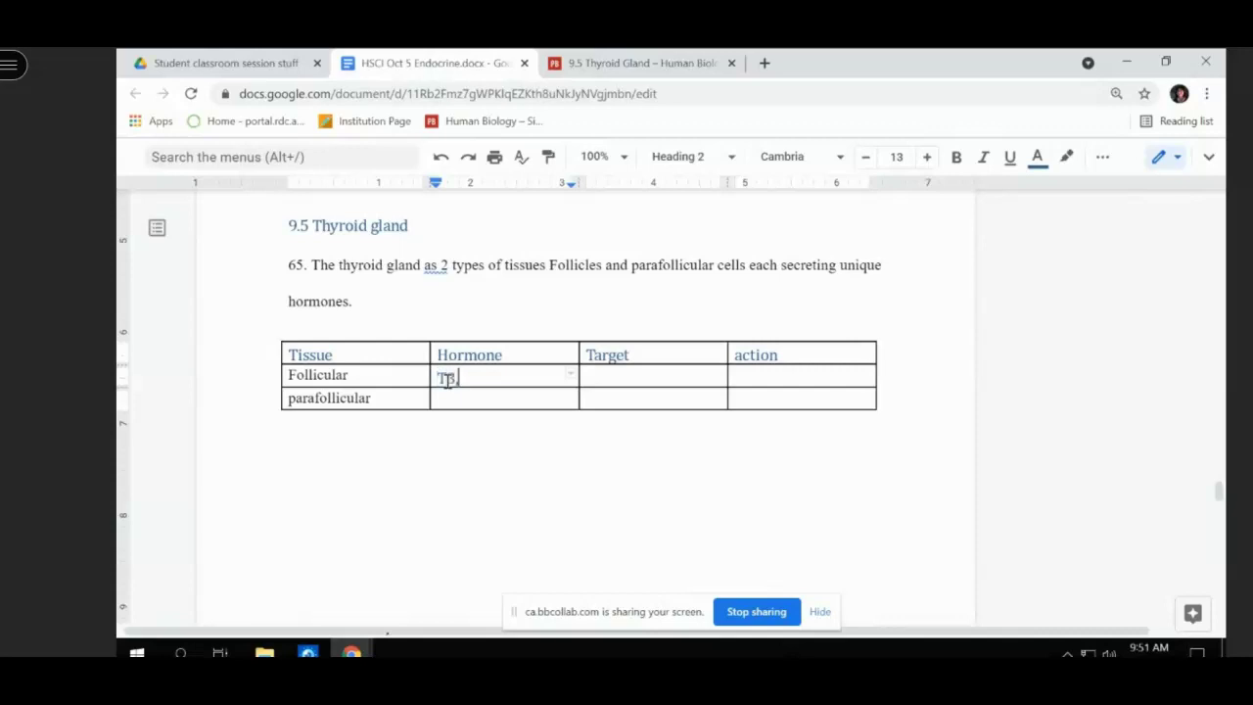
type(",T4")
key("Tab")
type("bof")
key("BackSpace")
type("dy cells")
key("Tab")
type("incr3ase")
key("BackSpace")
key("BackSpace")
key("BackSpace")
key("BackSpace")
type("ease metabolism")
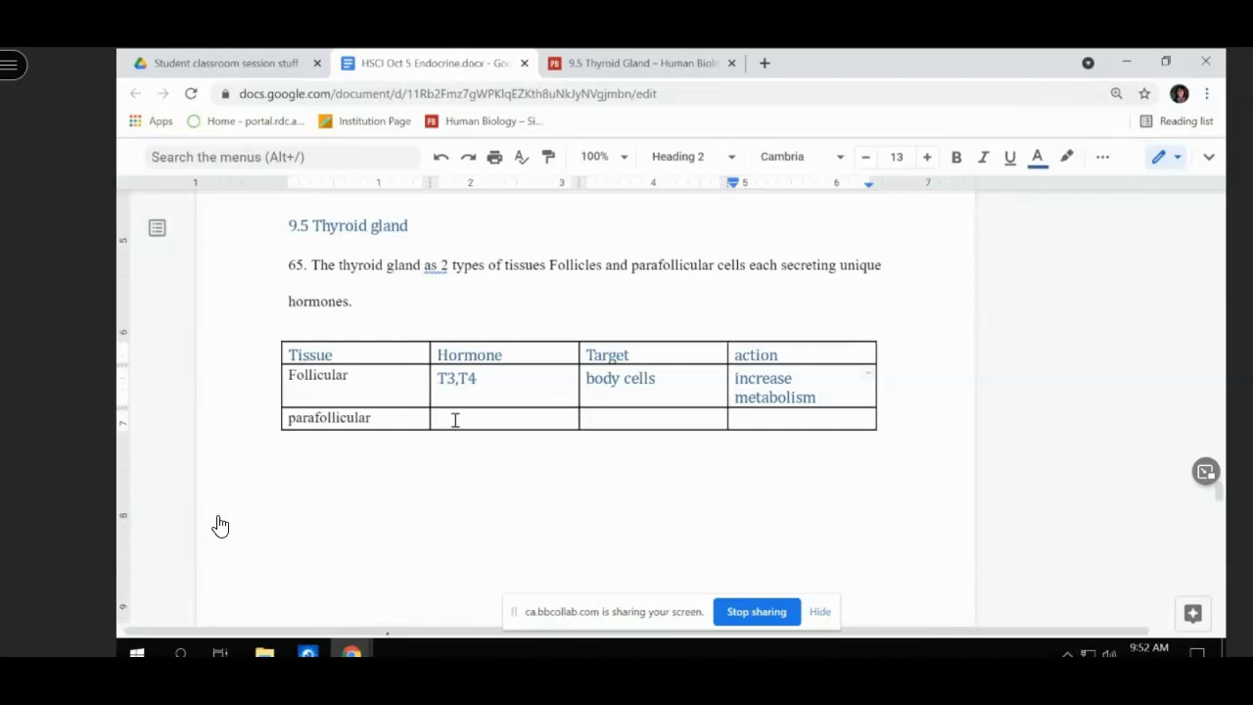
- Enter calcitonin as the parafollicular hormone and bones and teeth as its target
left_click(457, 421)
type("calciton")
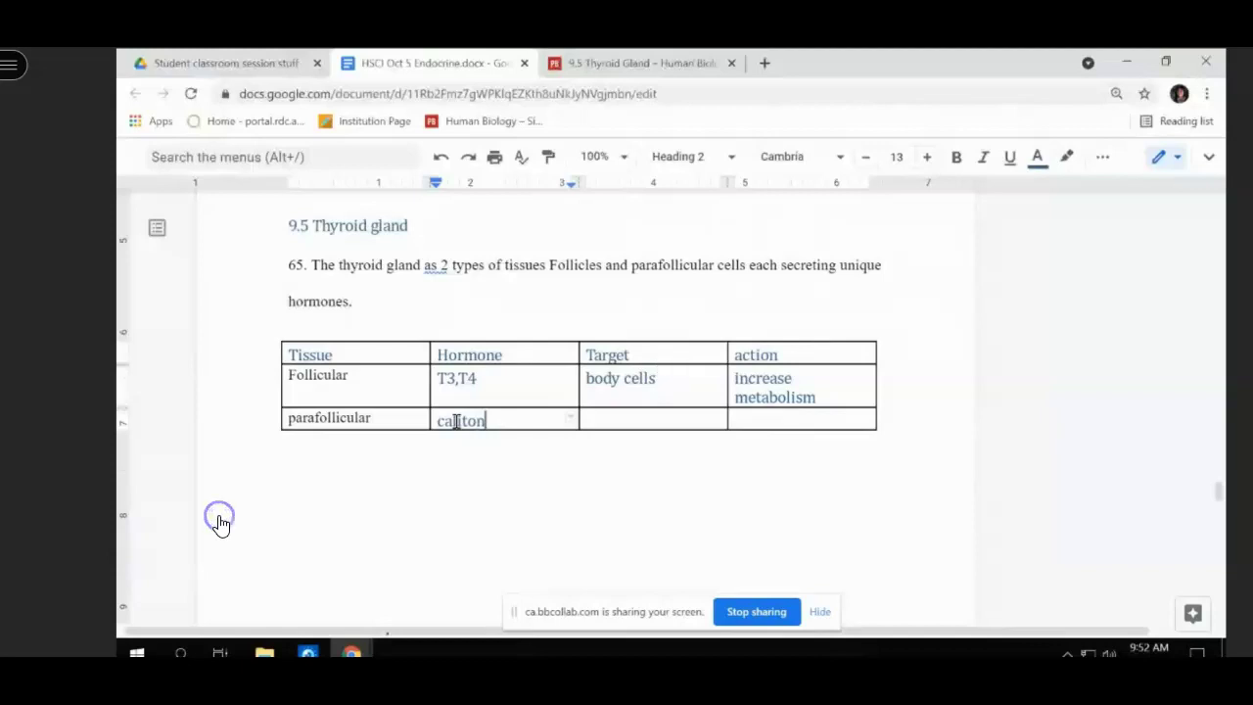
type("in")
key("Tab")
type("bon")
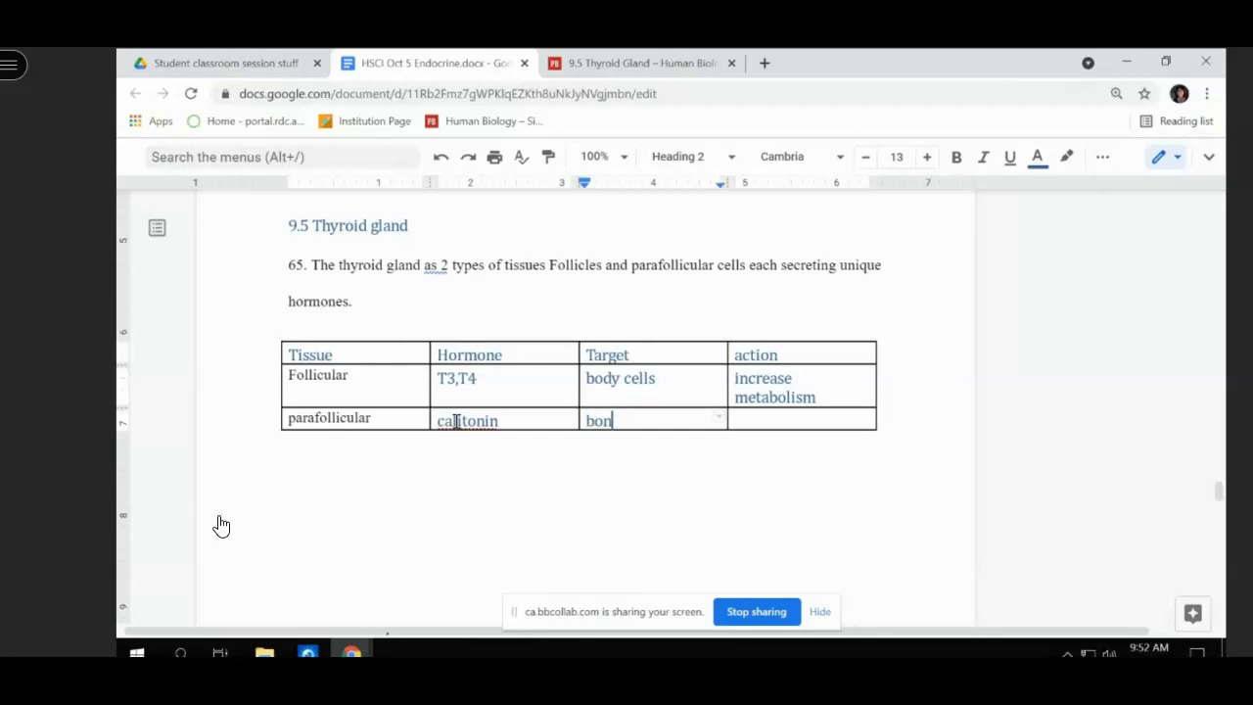
type("es and teeth")
- Type 'remove blood calcium and store in into bones.' in the parafollicular action cell
left_click(790, 424)
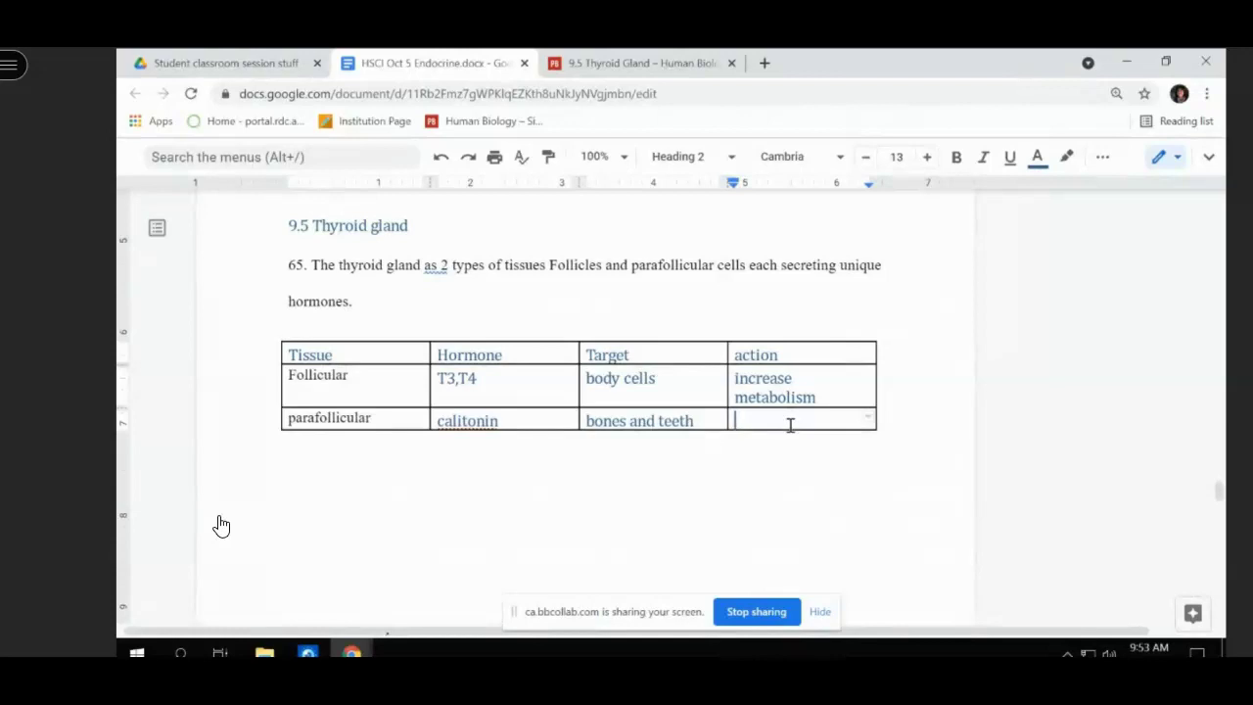
type("remove blood calcium an")
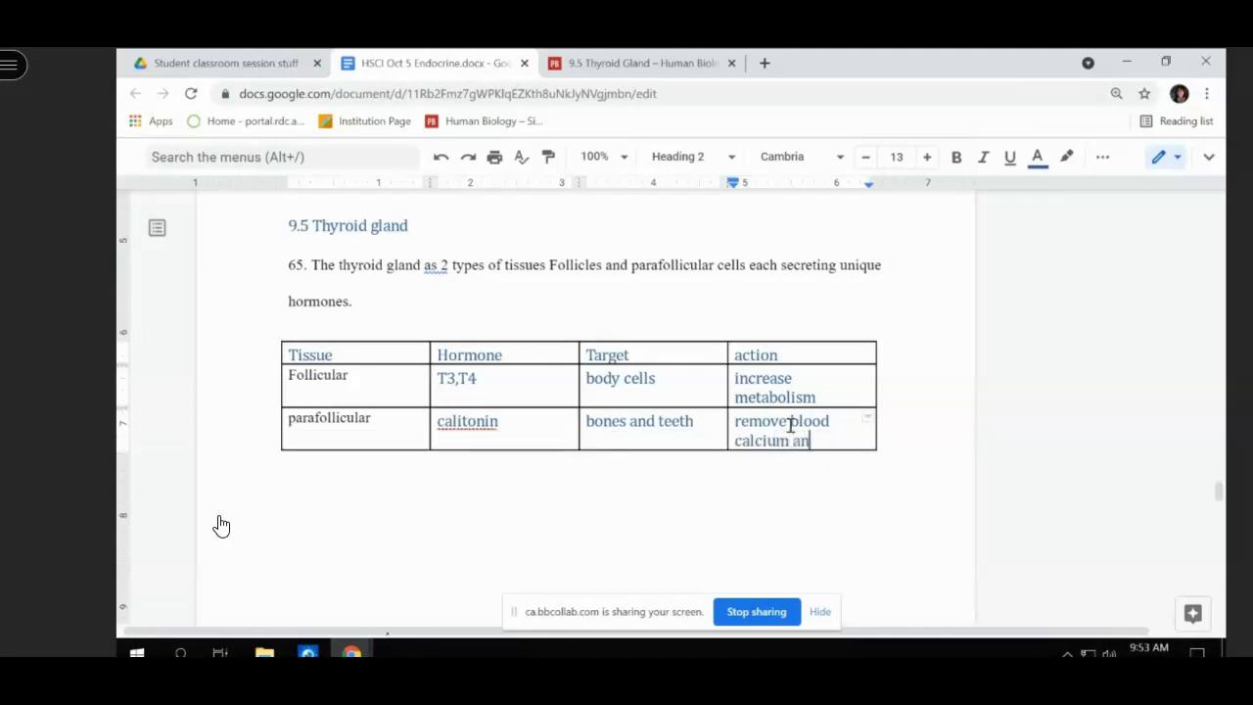
type("d store int in")
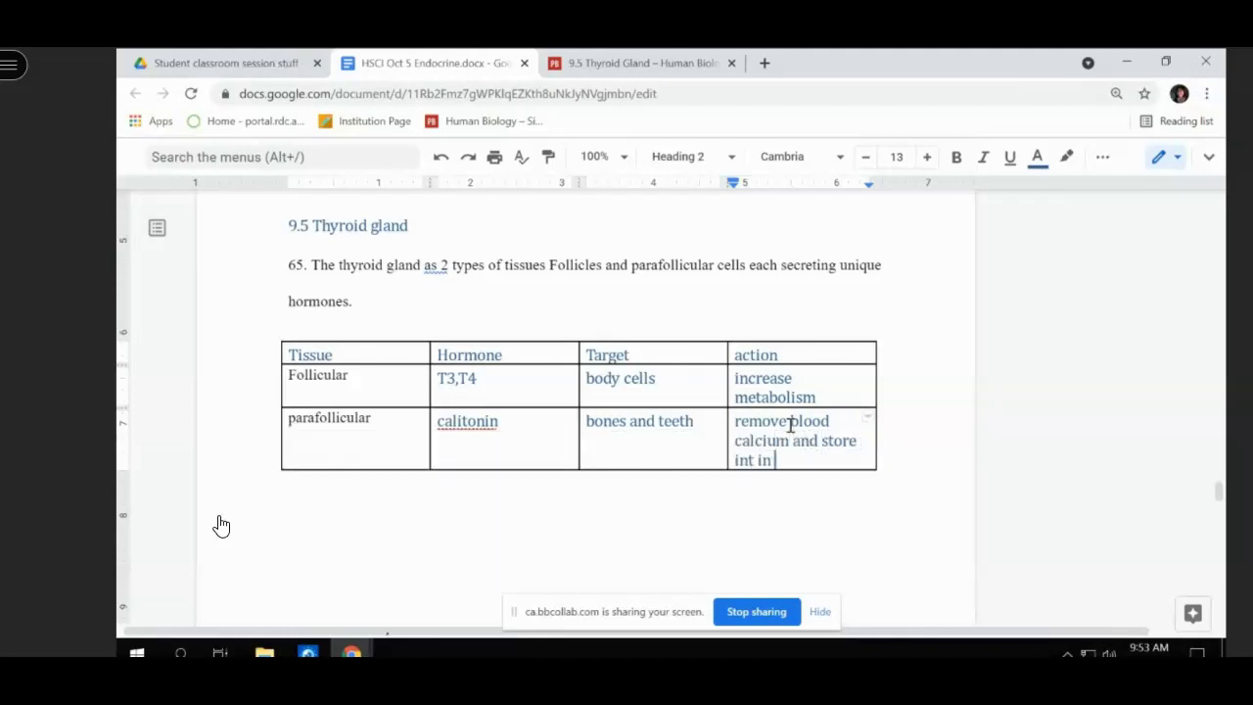
key("BackSpace")
key("BackSpace")
key("BackSpace")
key("BackSpace")
type("into bones.")
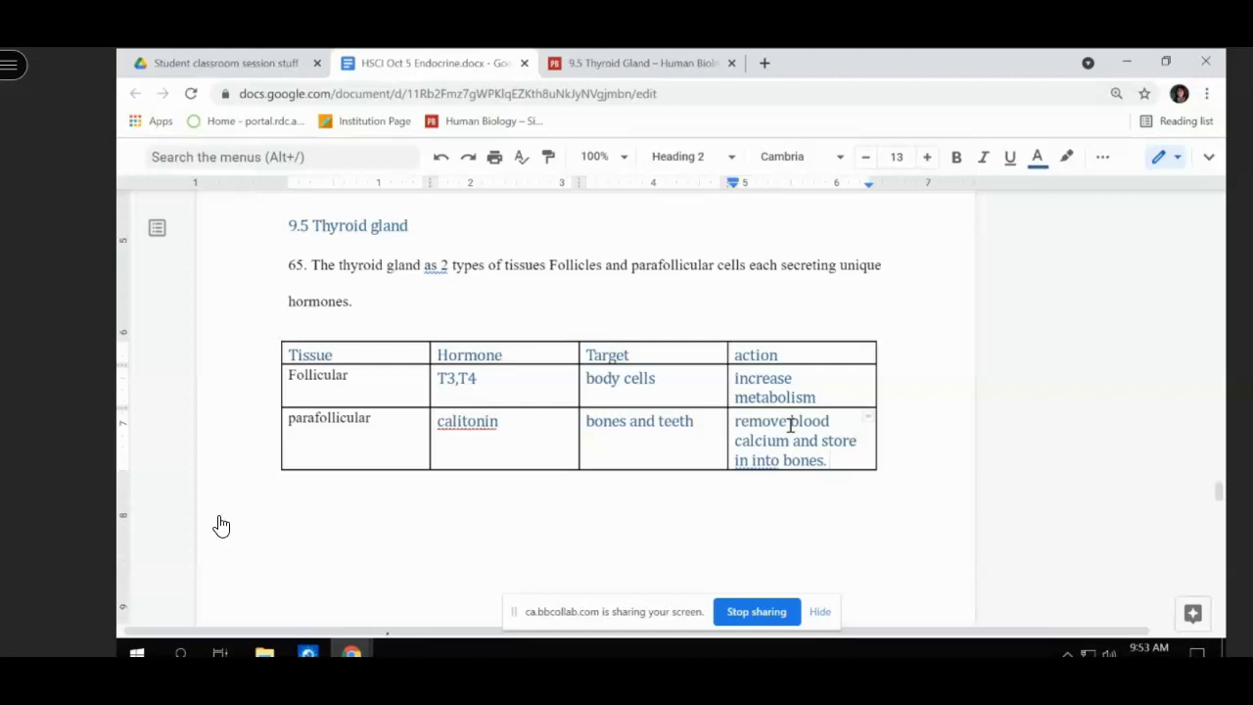
- Scroll past questions 66–68 and back up to the Thyroid system diagram
scroll(795, 430, "down", 3)
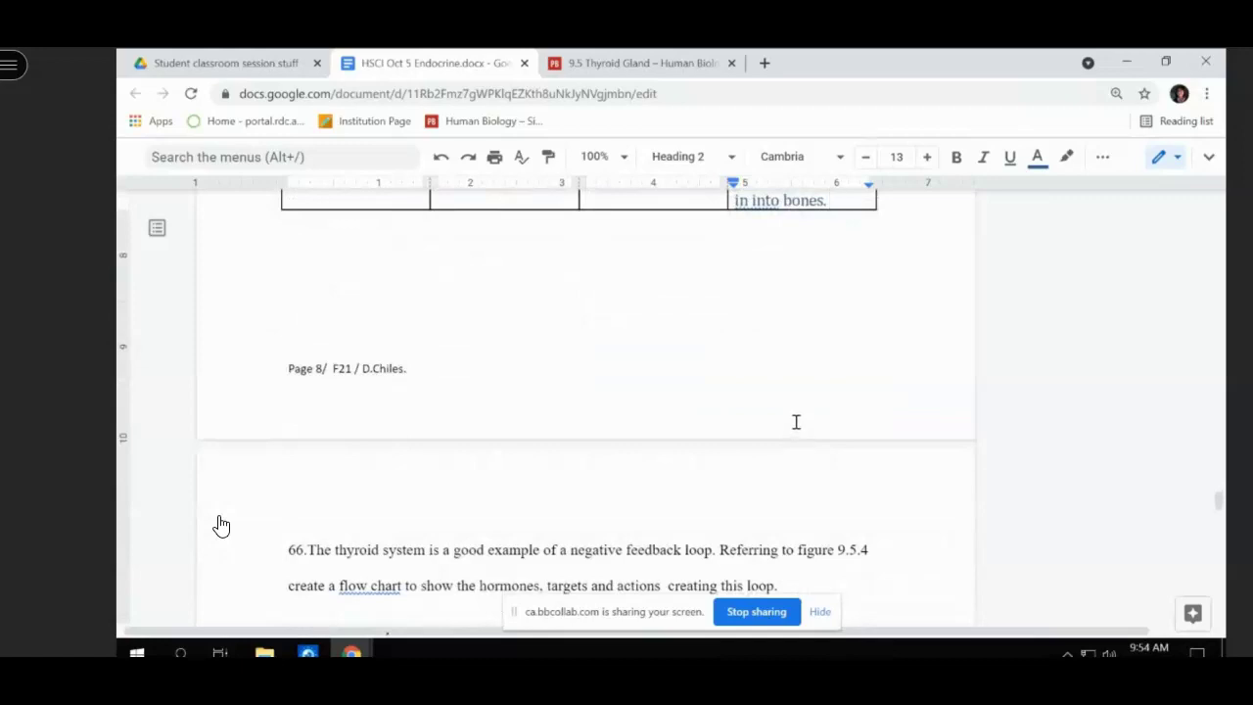
scroll(795, 423, "up", 4)
scroll(795, 421, "down", 12)
scroll(795, 423, "up", 4)
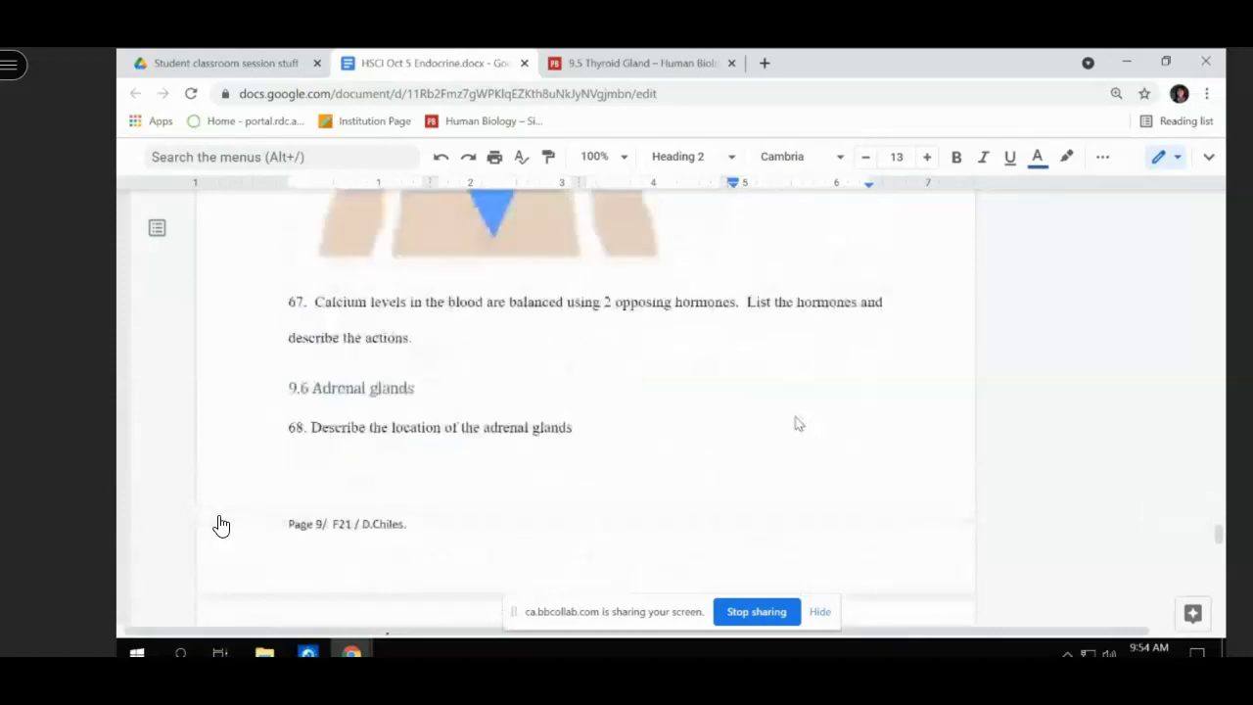
scroll(796, 417, "up", 2)
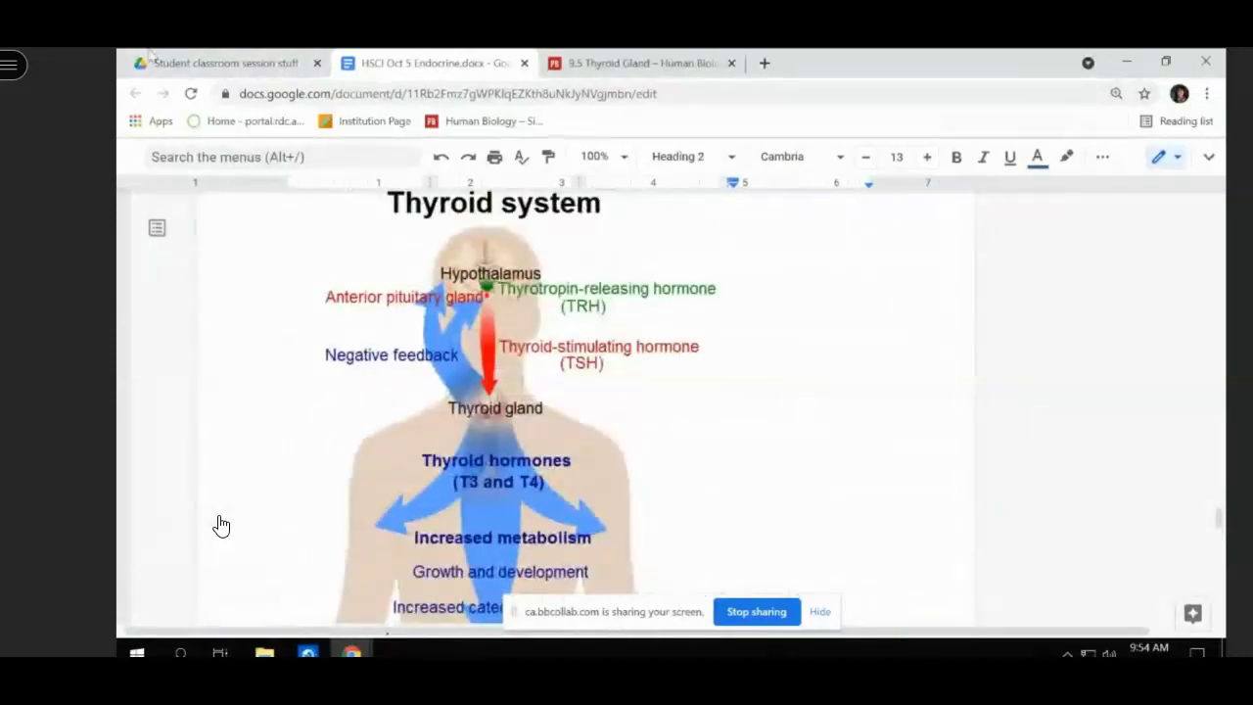
- Return to the 9.5 Thyroid Gland chapter and scroll to the Explore More Graves' Disease video
left_click(627, 59)
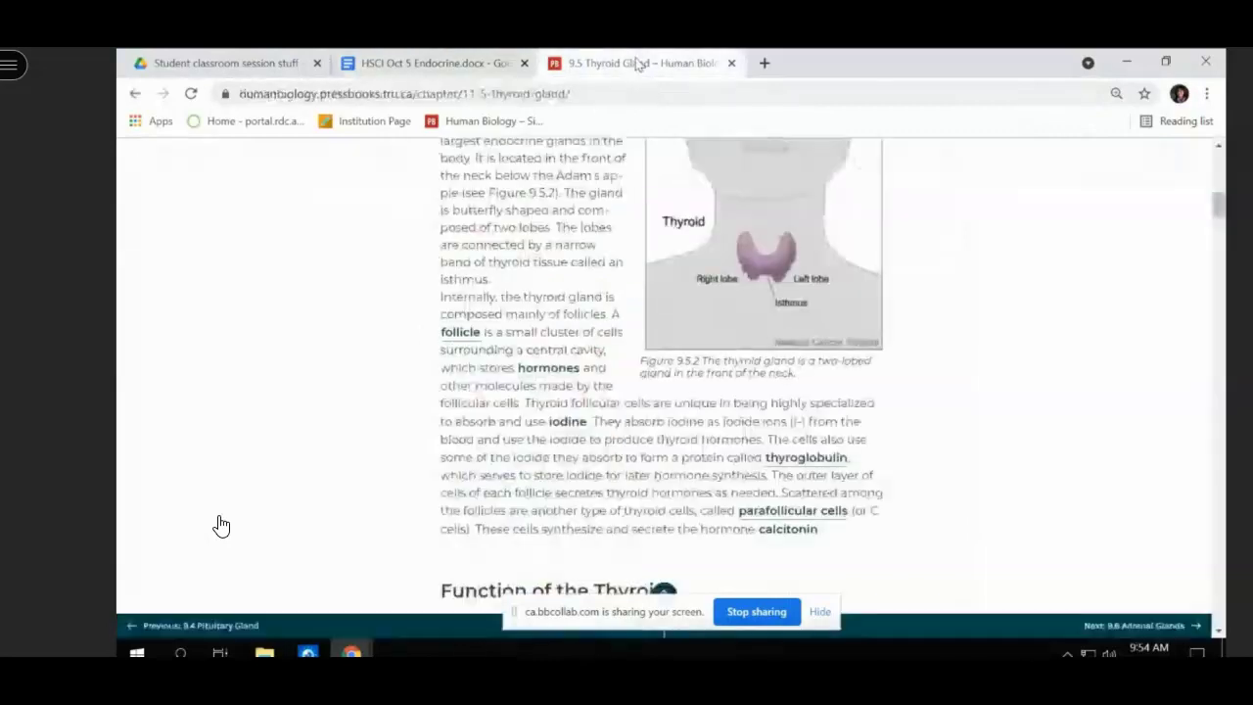
scroll(717, 528, "down", 3)
scroll(715, 537, "down", 15)
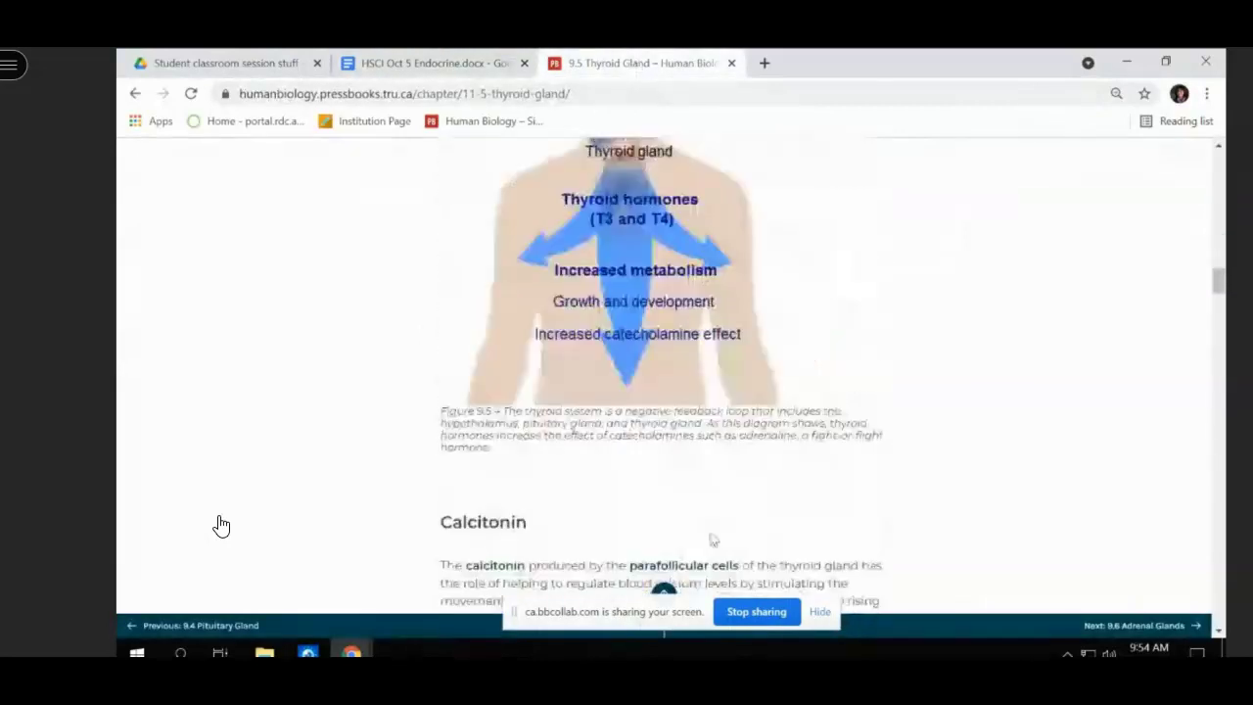
scroll(712, 536, "down", 20)
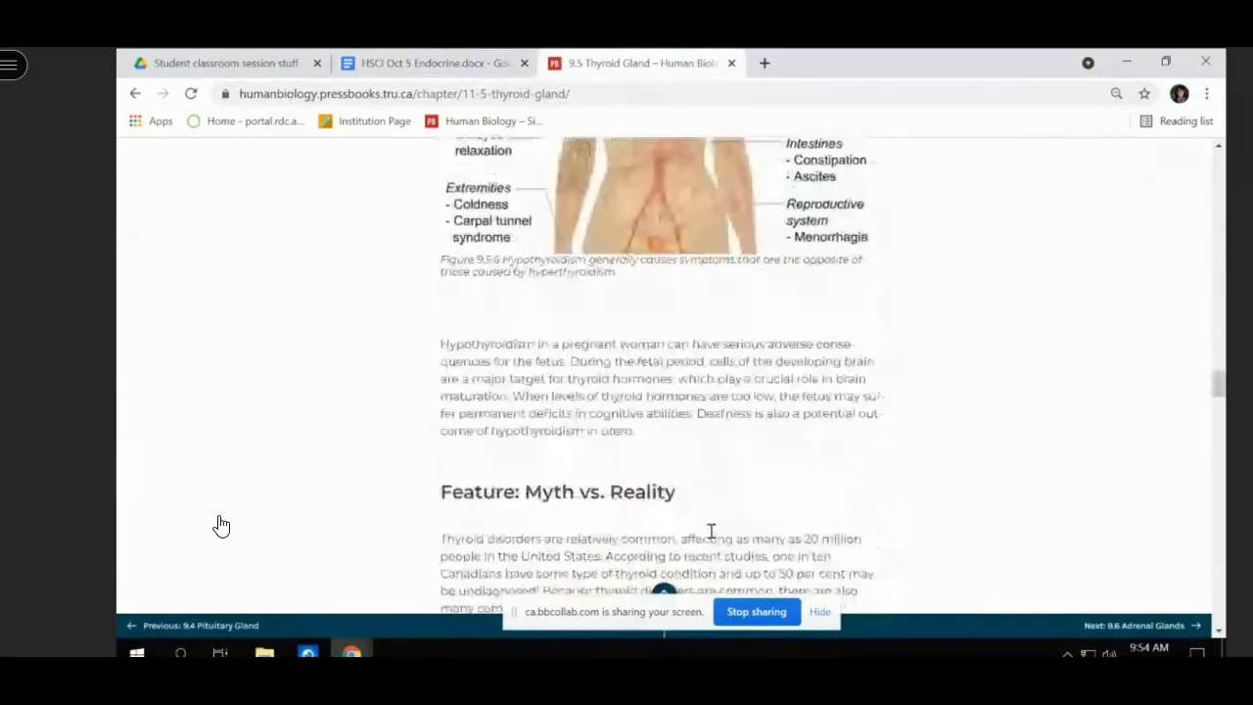
scroll(222, 526, "down", 15)
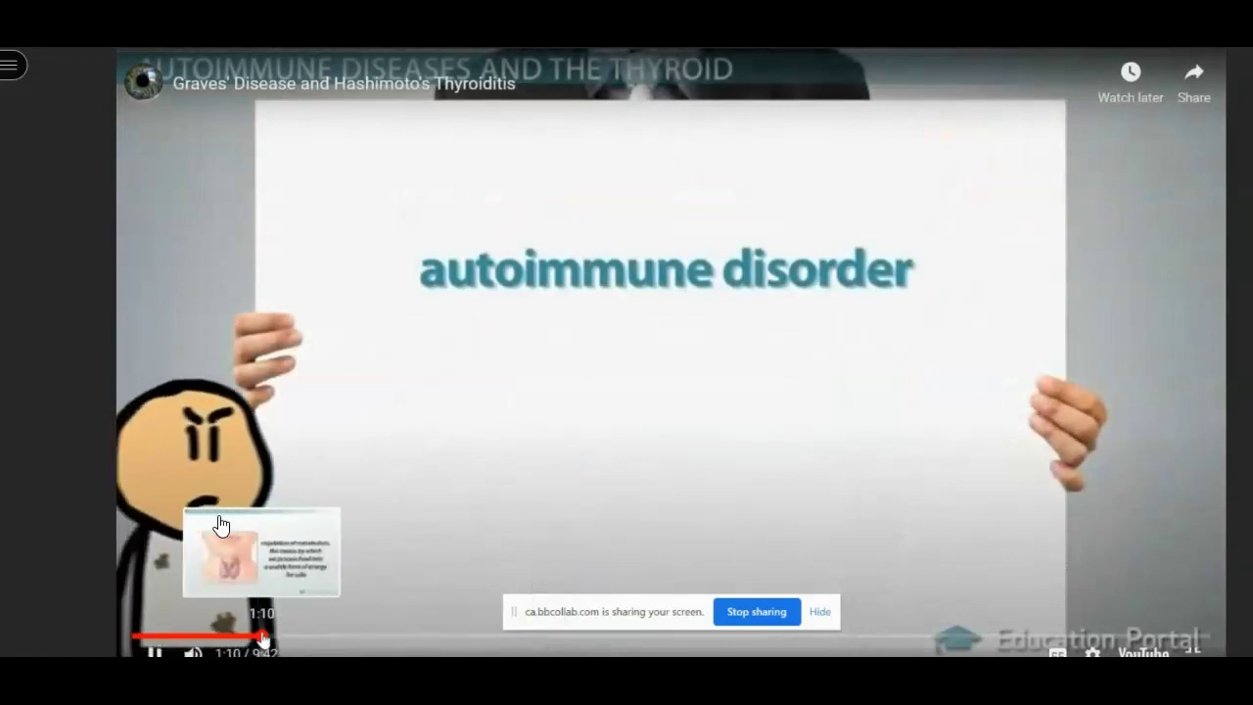
- Scrub the thyroid video back to 0:46 and let it play on to the Thyroid system slide
left_click(263, 638)
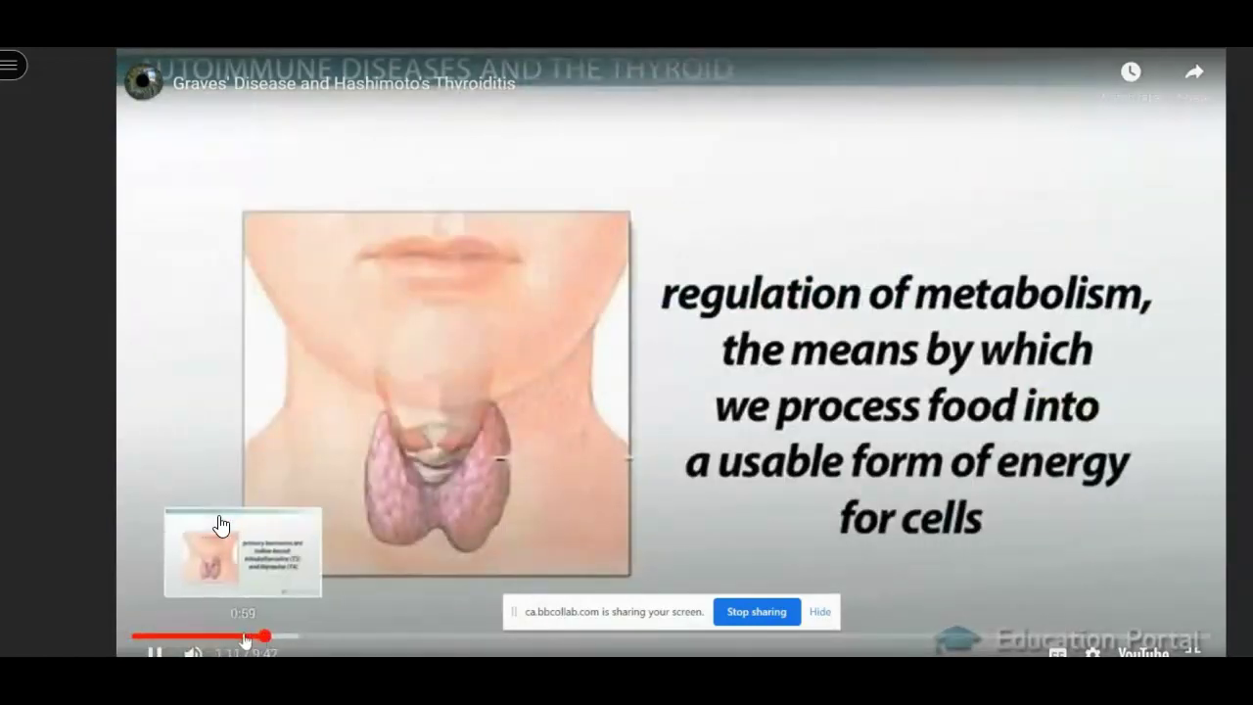
left_click(244, 638)
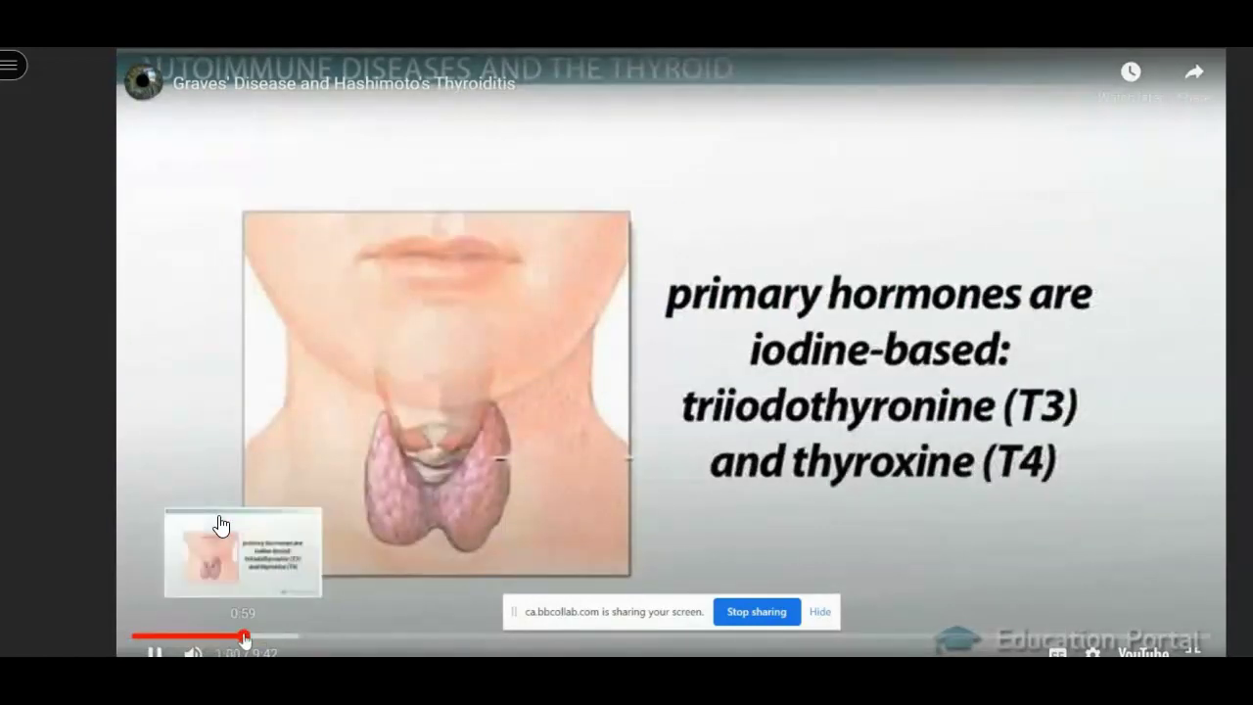
left_click(217, 638)
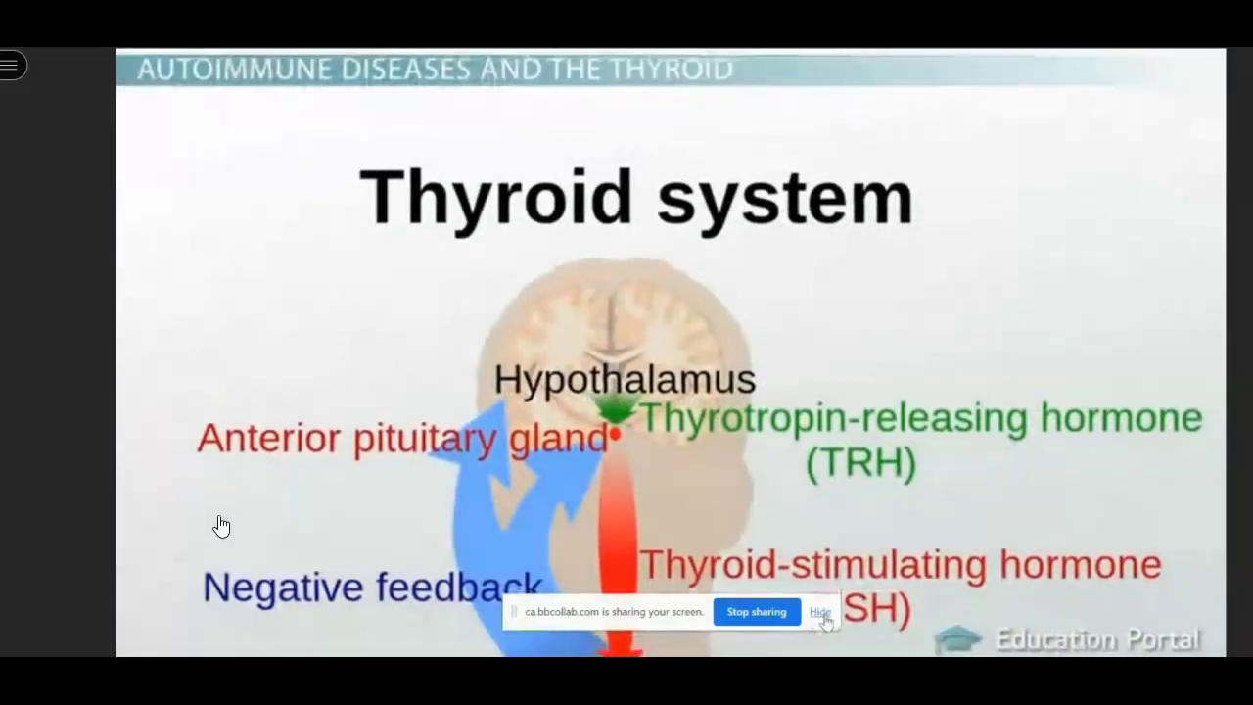
- Hide the screen-sharing notice and pause the thyroid video at 2:03
left_click(821, 613)
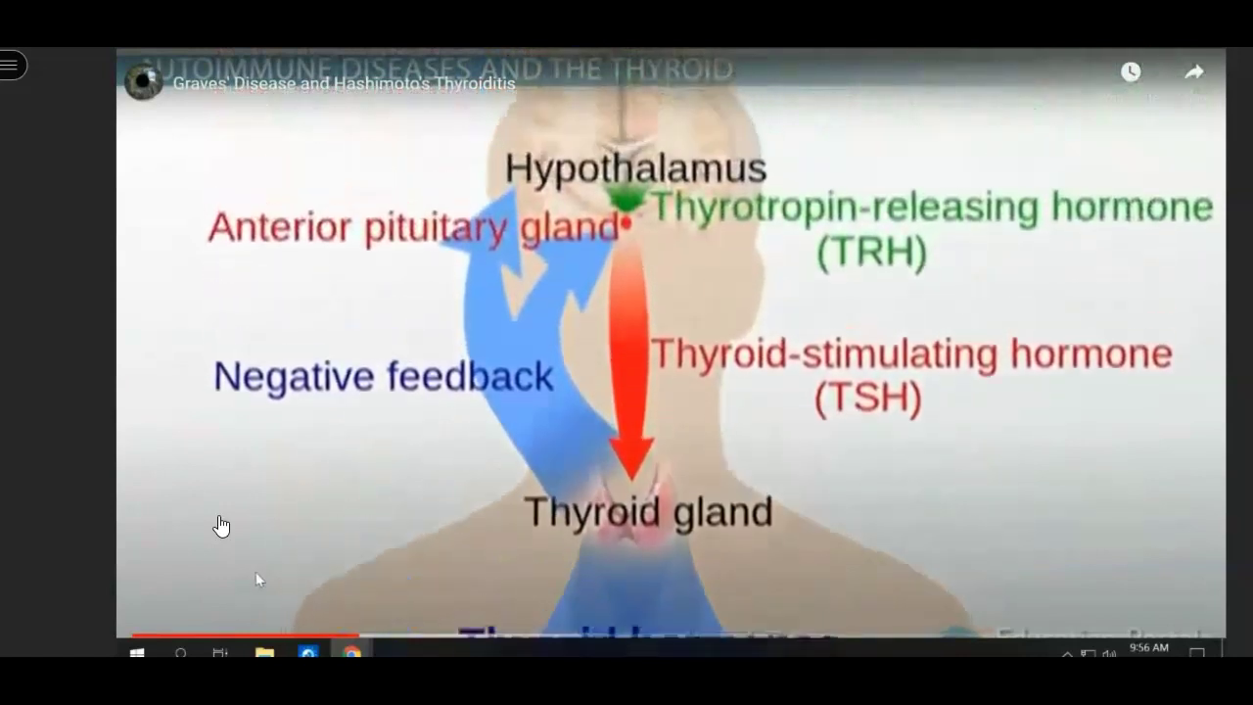
left_click(221, 526)
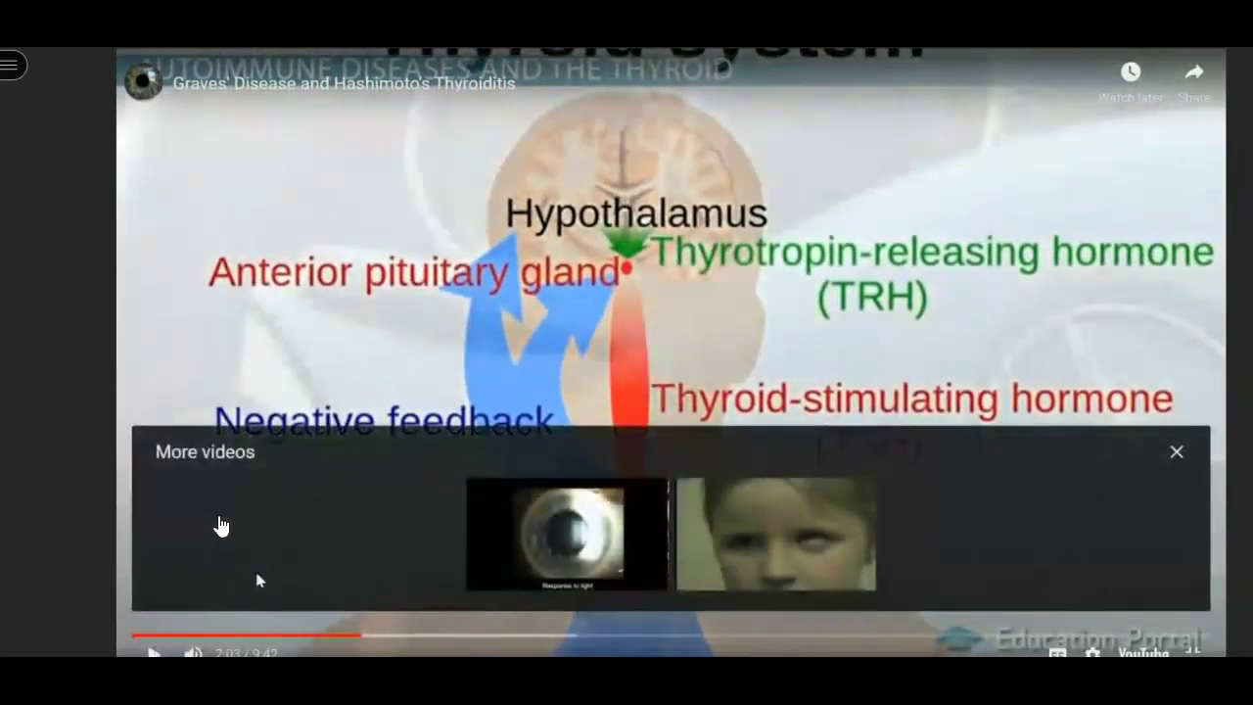
- Dismiss the suggested-videos overlay and pause the thyroid disease video at 2:37
left_click(1176, 454)
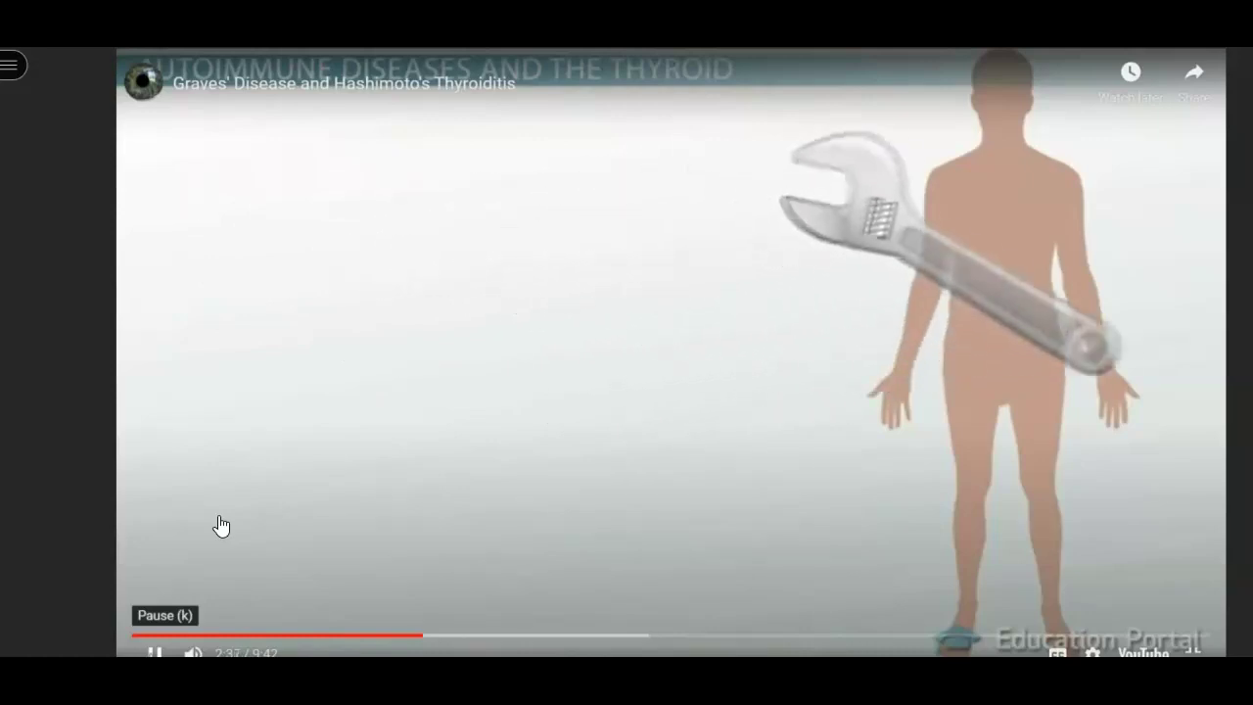
left_click(221, 527)
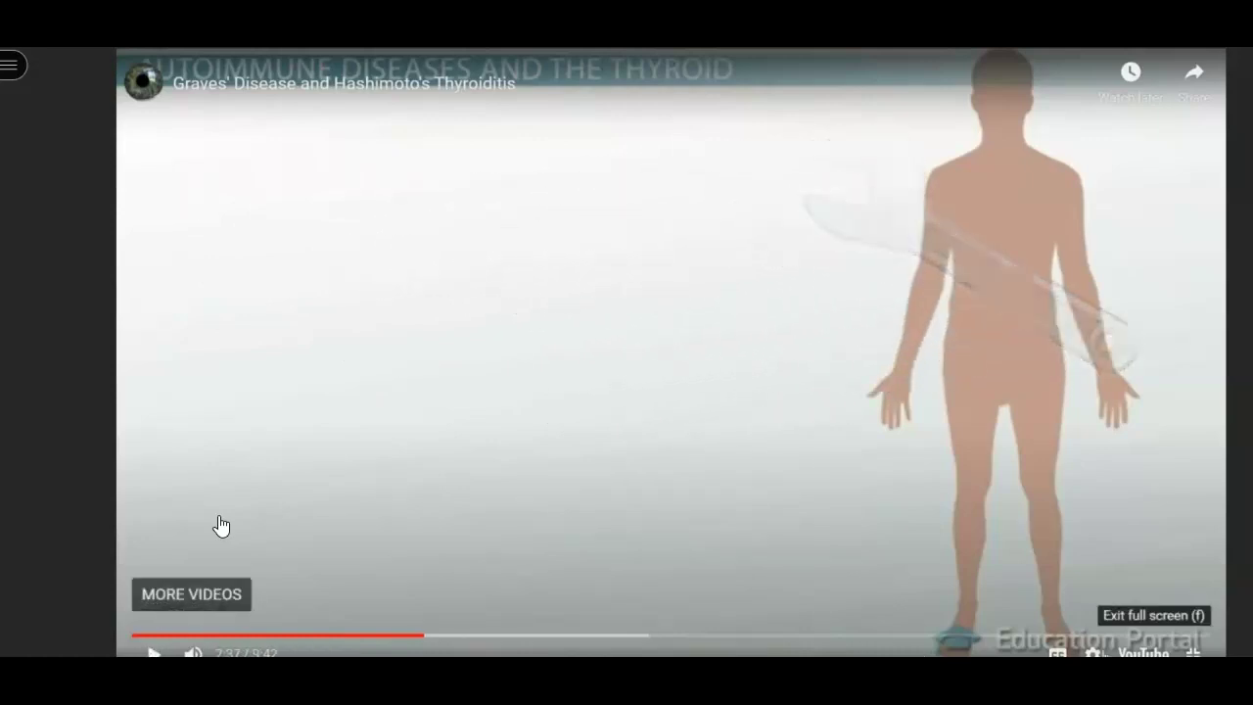
- Exit full screen and scroll the 9.5 Thyroid Gland page around the paused Graves' video
key("Escape")
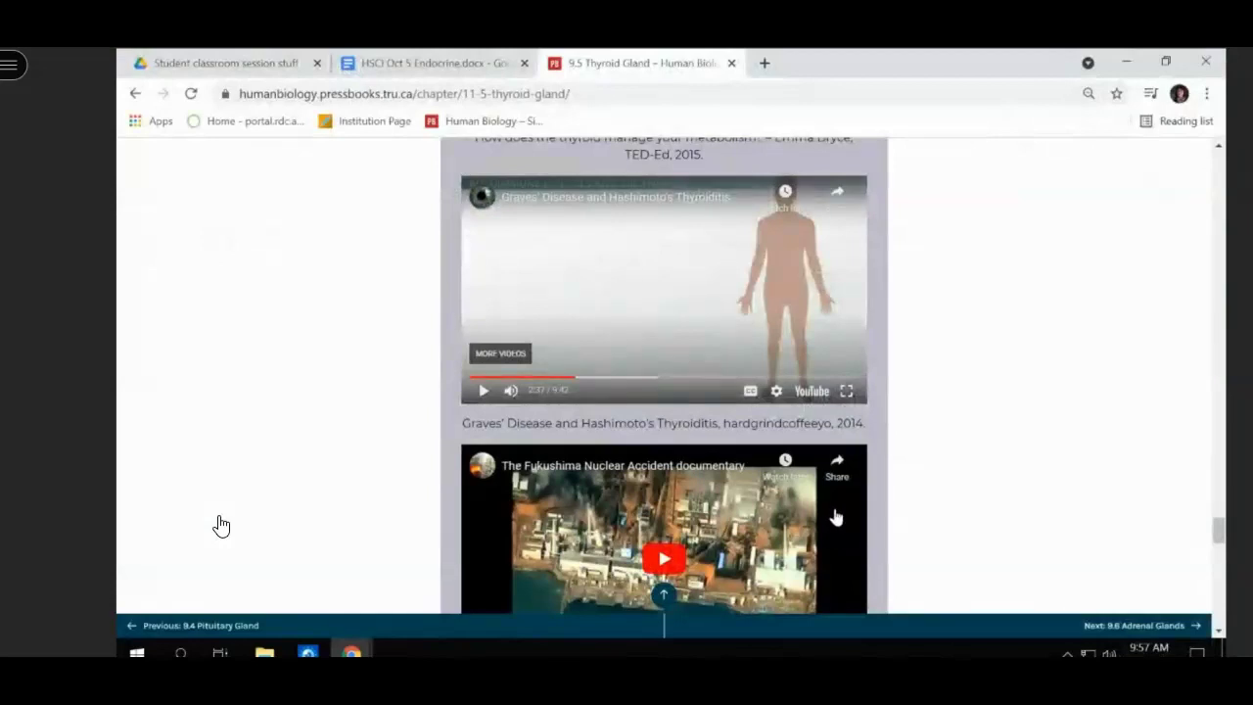
scroll(221, 527, "down", 1)
scroll(221, 527, "up", 2)
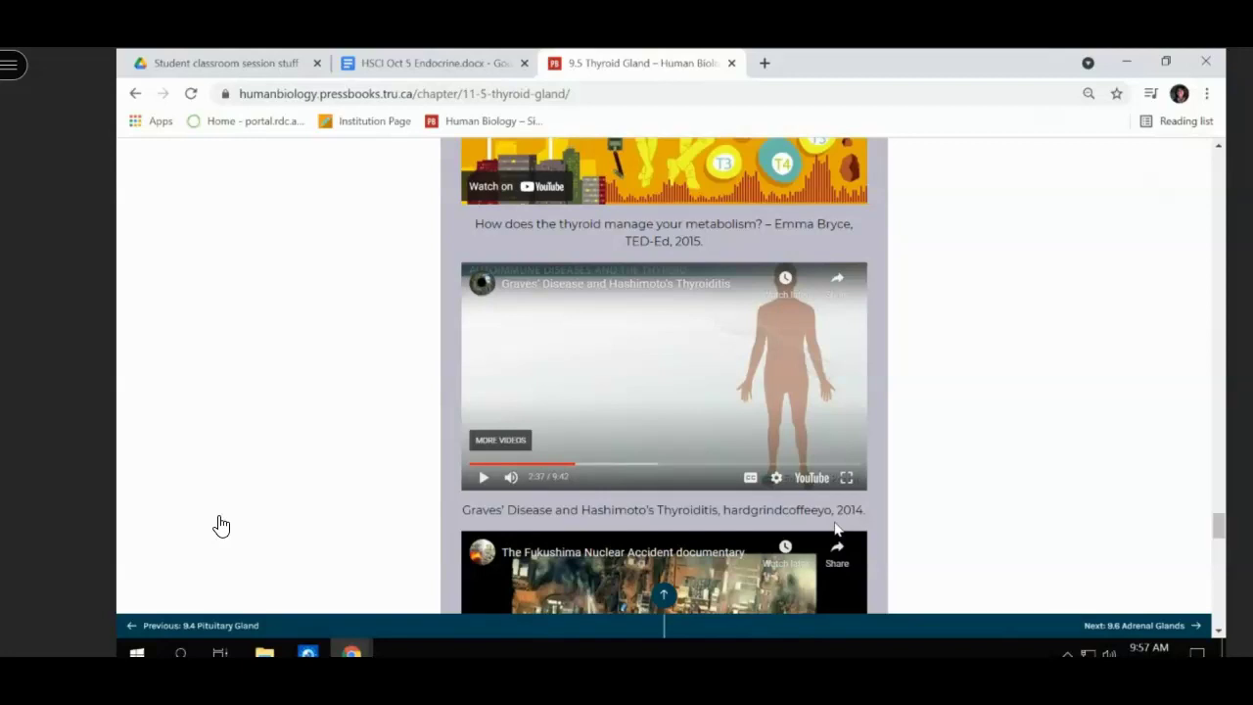
scroll(836, 528, "down", 2)
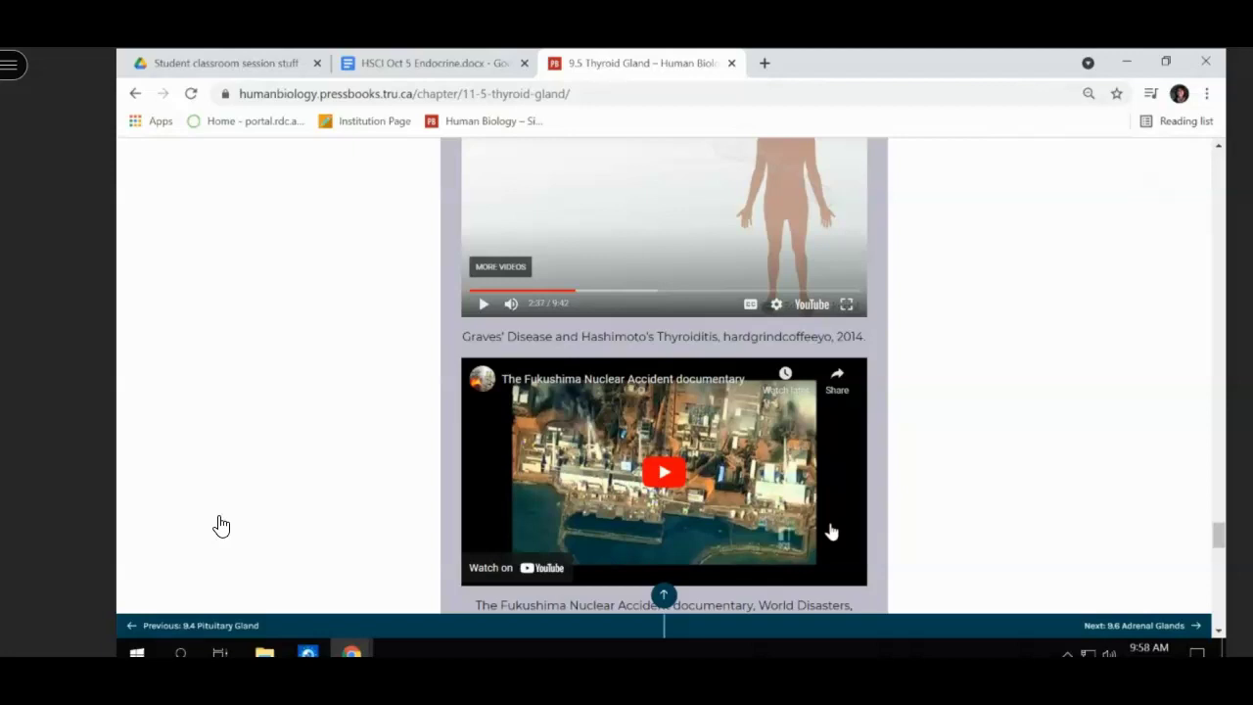
scroll(848, 522, "up", 1)
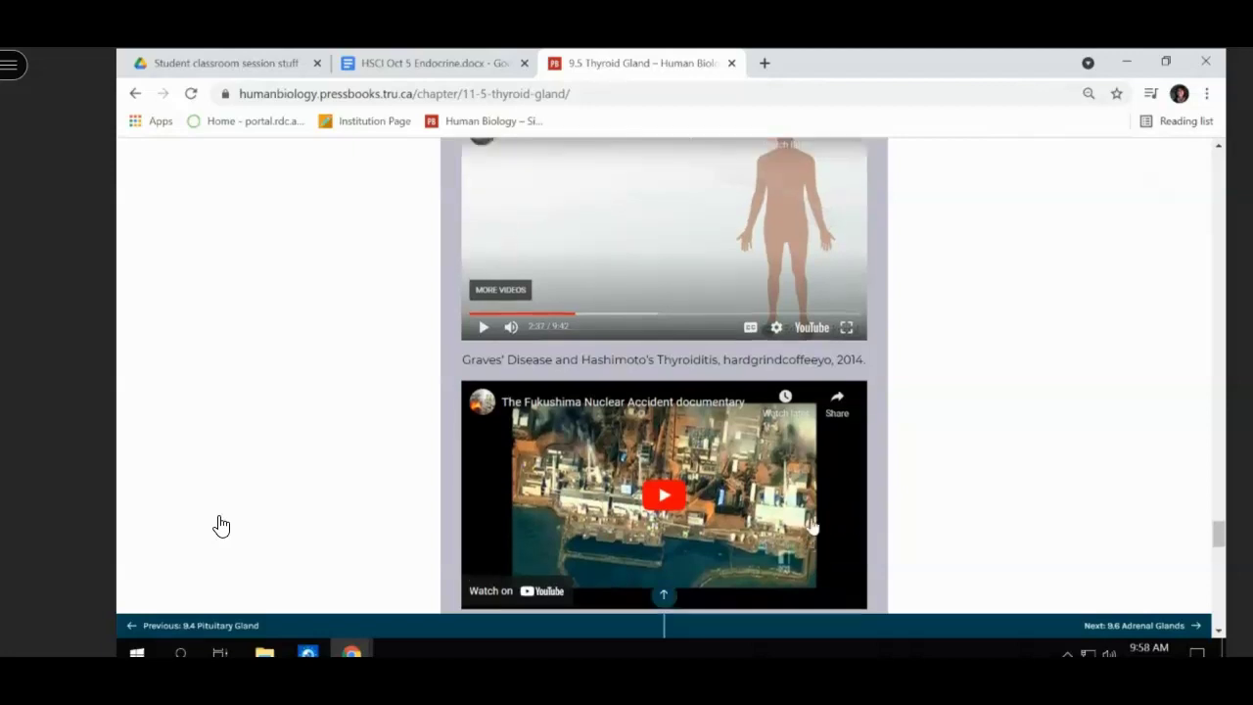
scroll(811, 527, "up", 20)
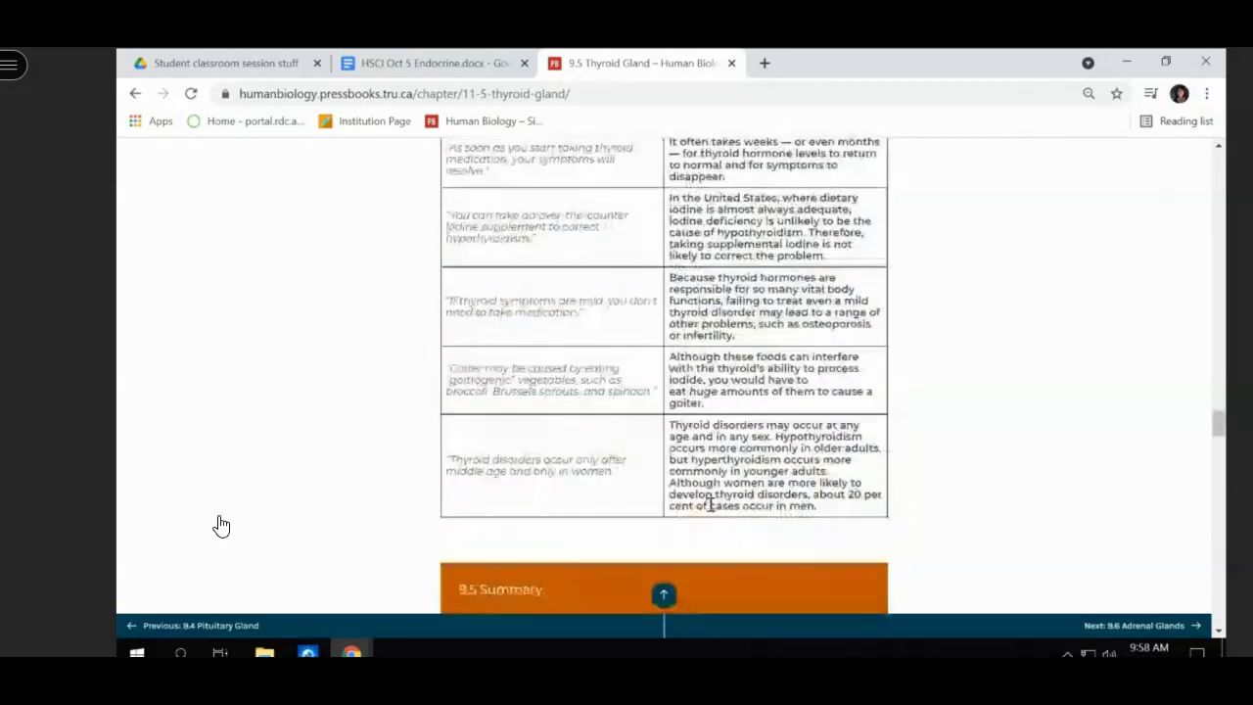
scroll(710, 504, "up", 10)
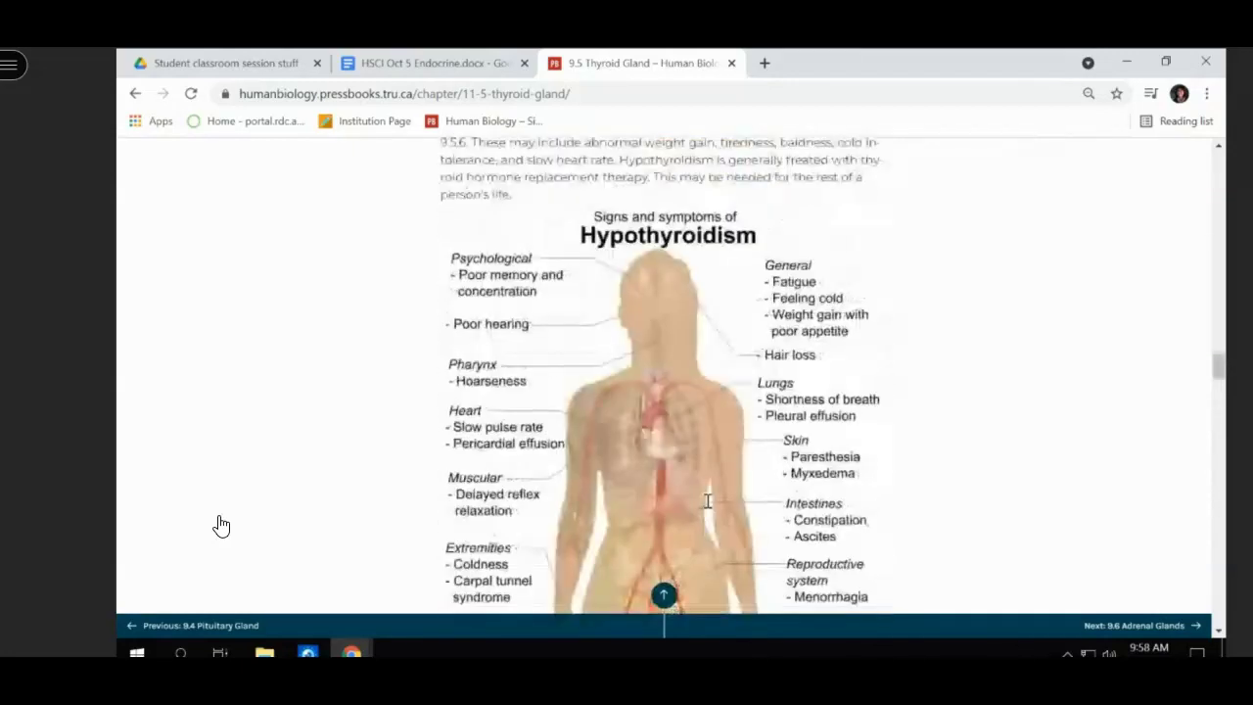
scroll(708, 501, "up", 15)
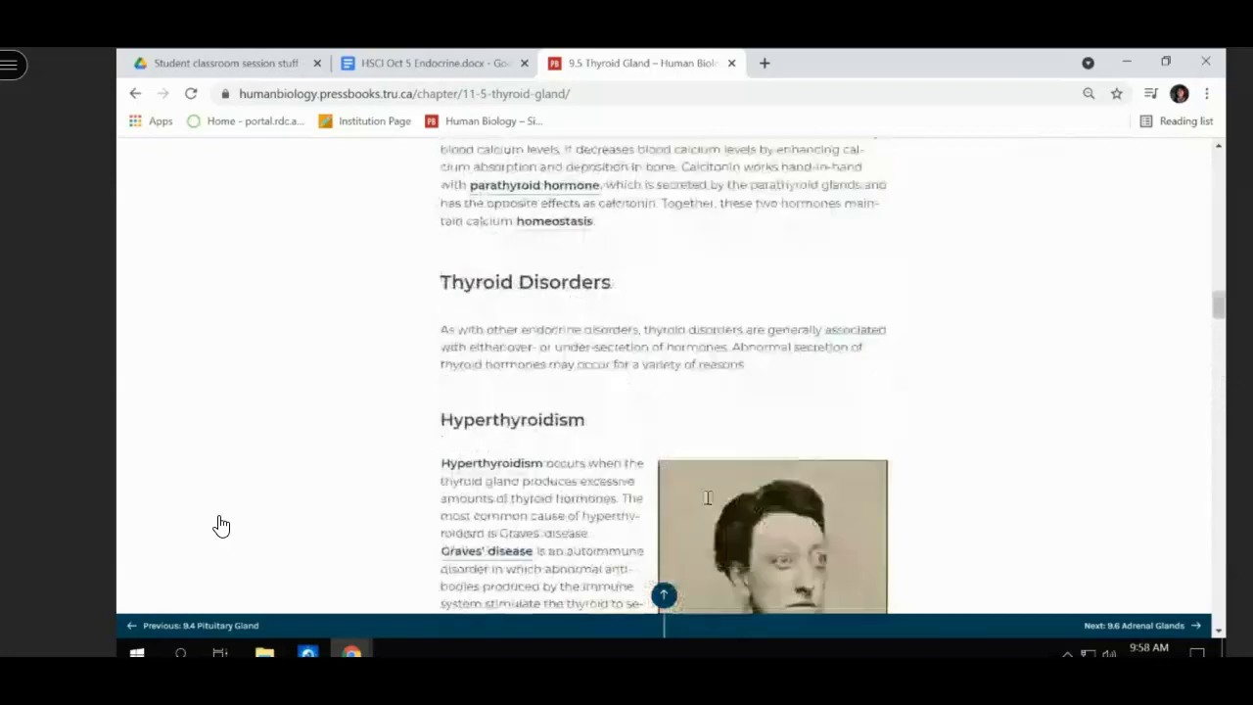
scroll(708, 502, "up", 2)
scroll(710, 506, "down", 1)
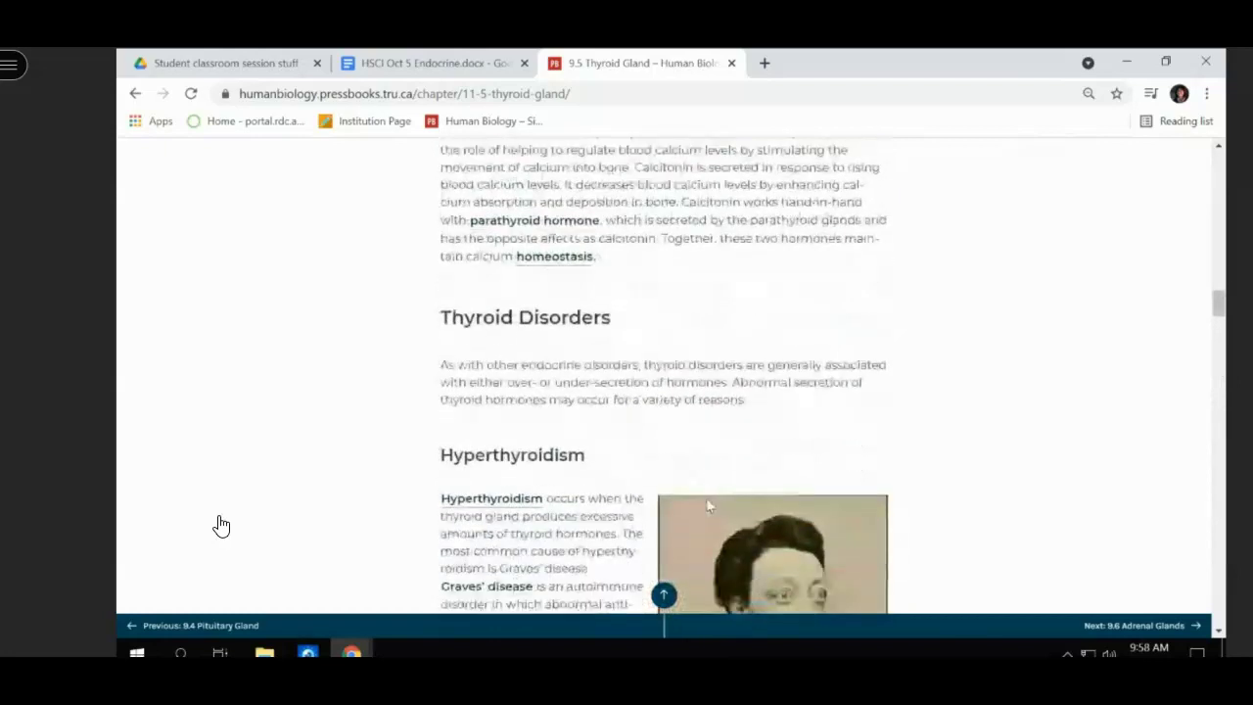
scroll(708, 505, "down", 3)
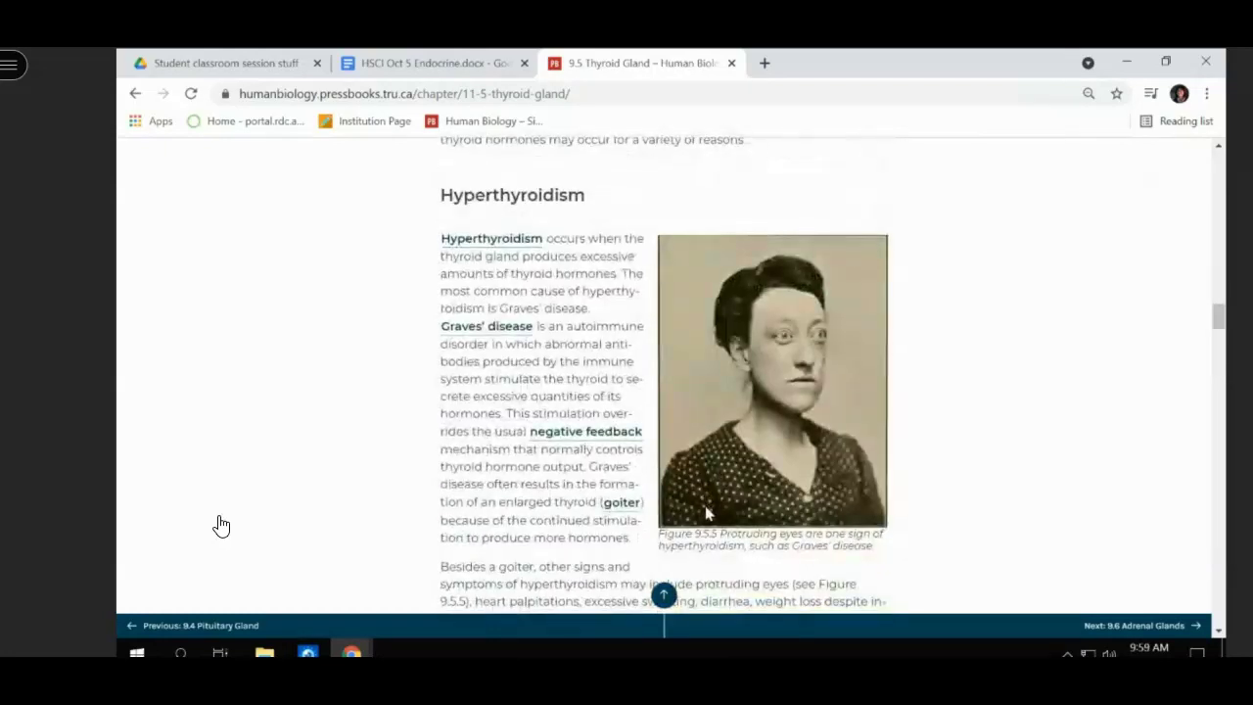
scroll(704, 507, "down", 1)
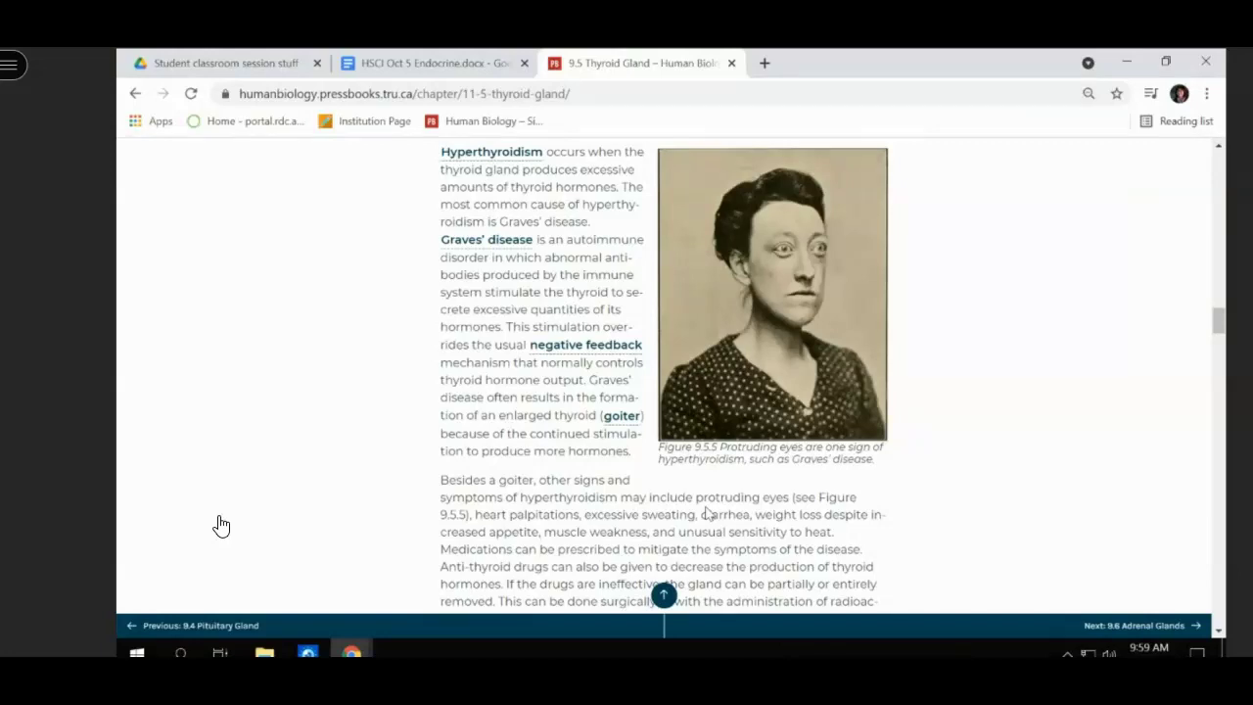
scroll(707, 513, "up", 10)
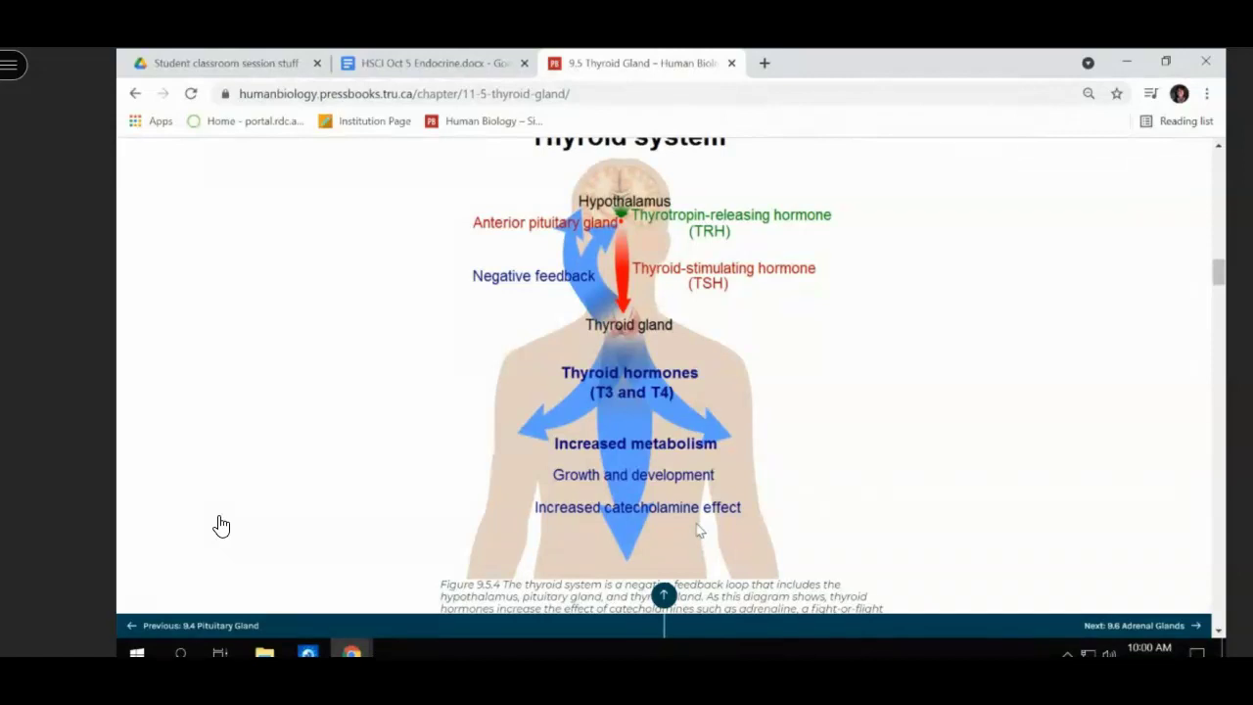
scroll(697, 519, "down", 4)
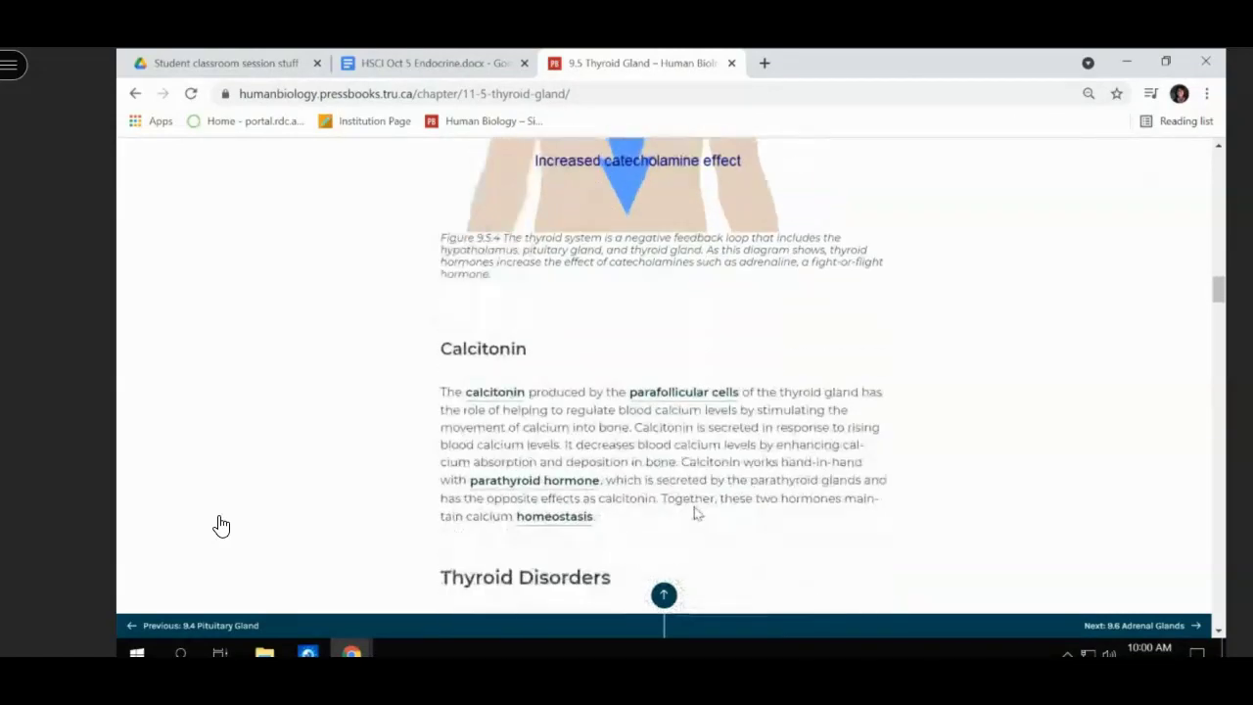
scroll(698, 514, "down", 1)
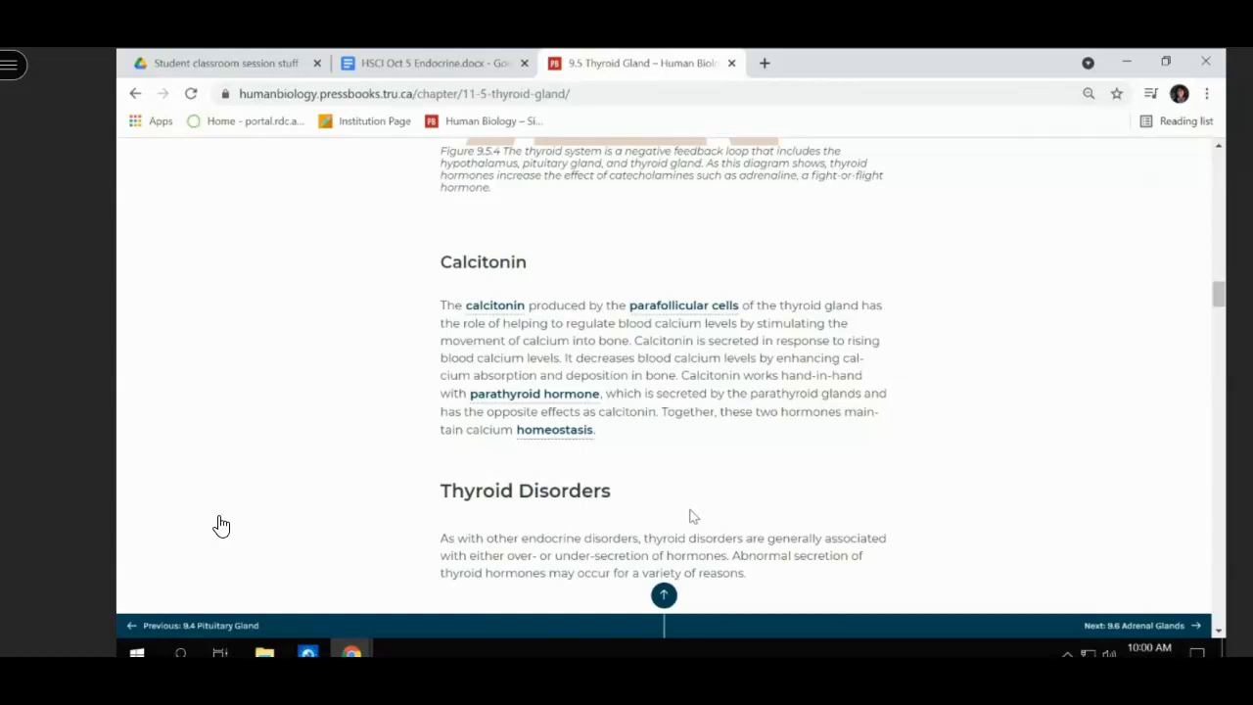
scroll(689, 509, "up", 15)
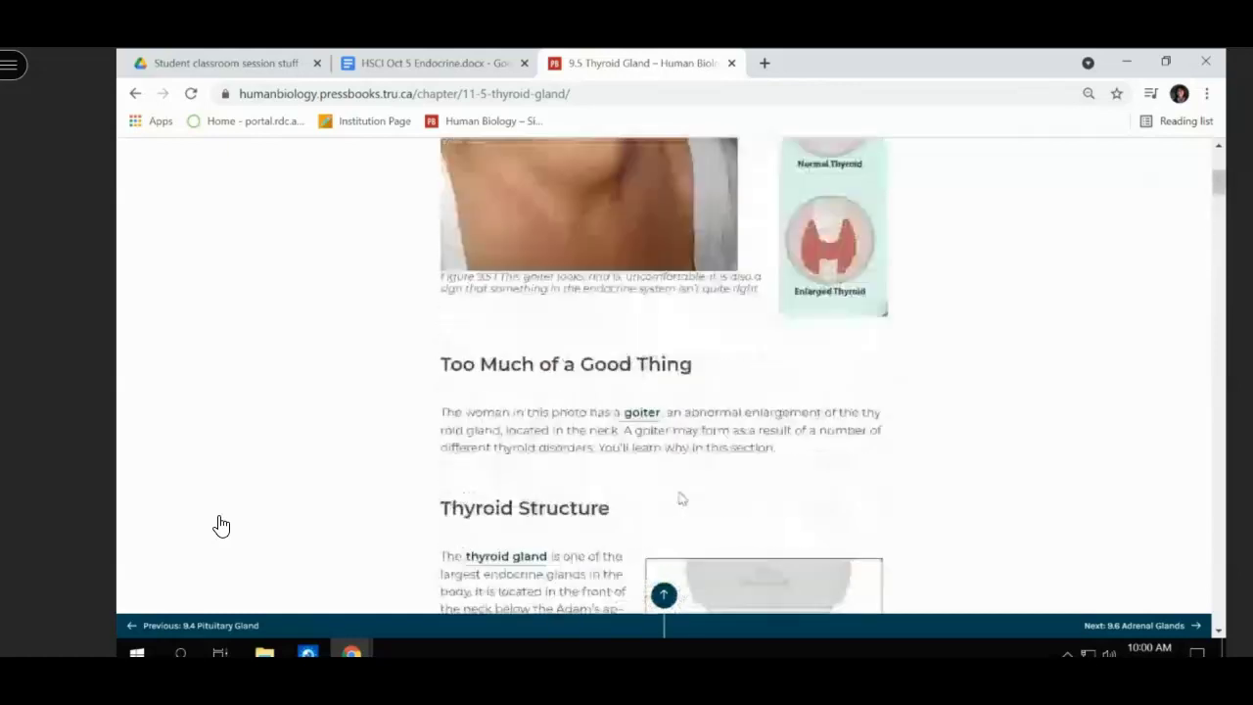
scroll(683, 498, "up", 5)
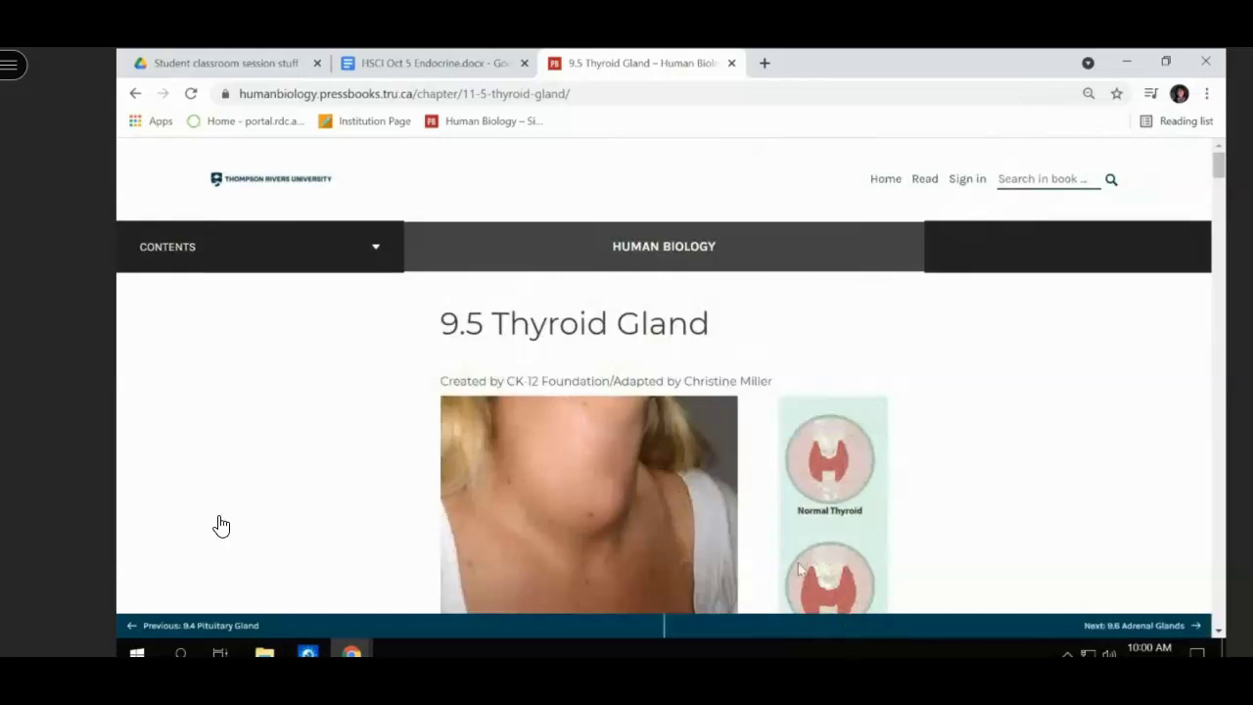
scroll(221, 526, "down", 2)
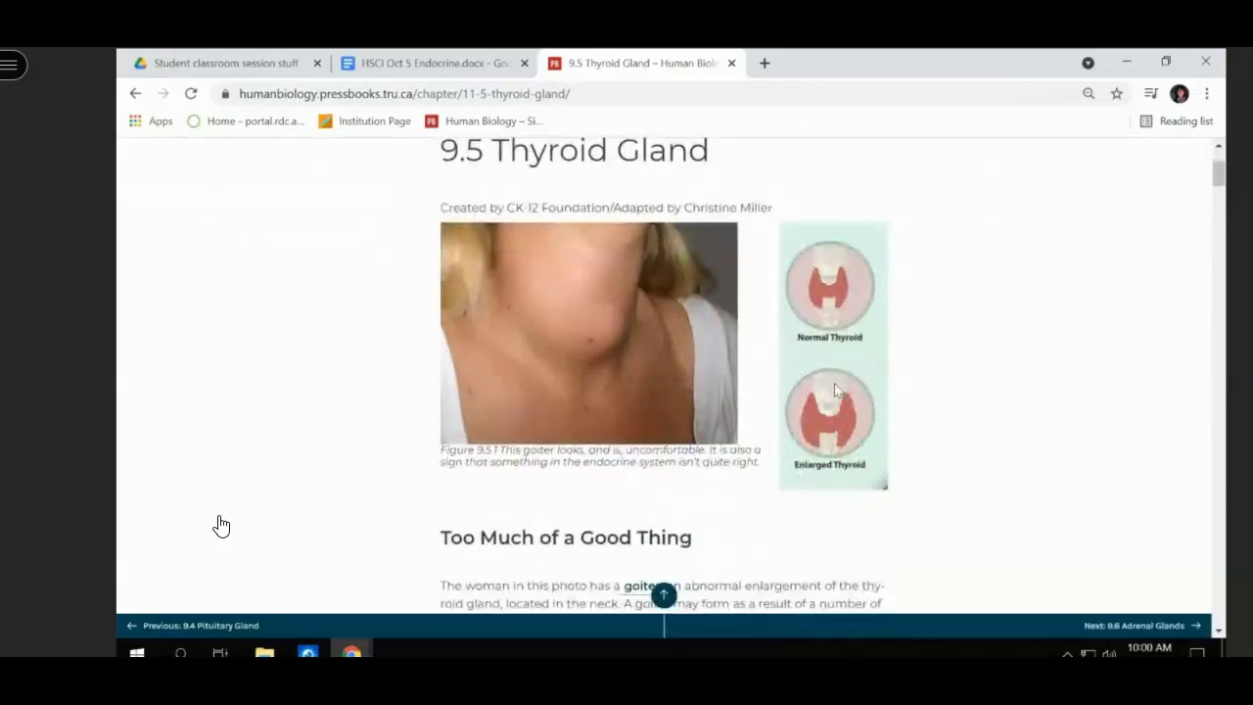
scroll(221, 526, "down", 10)
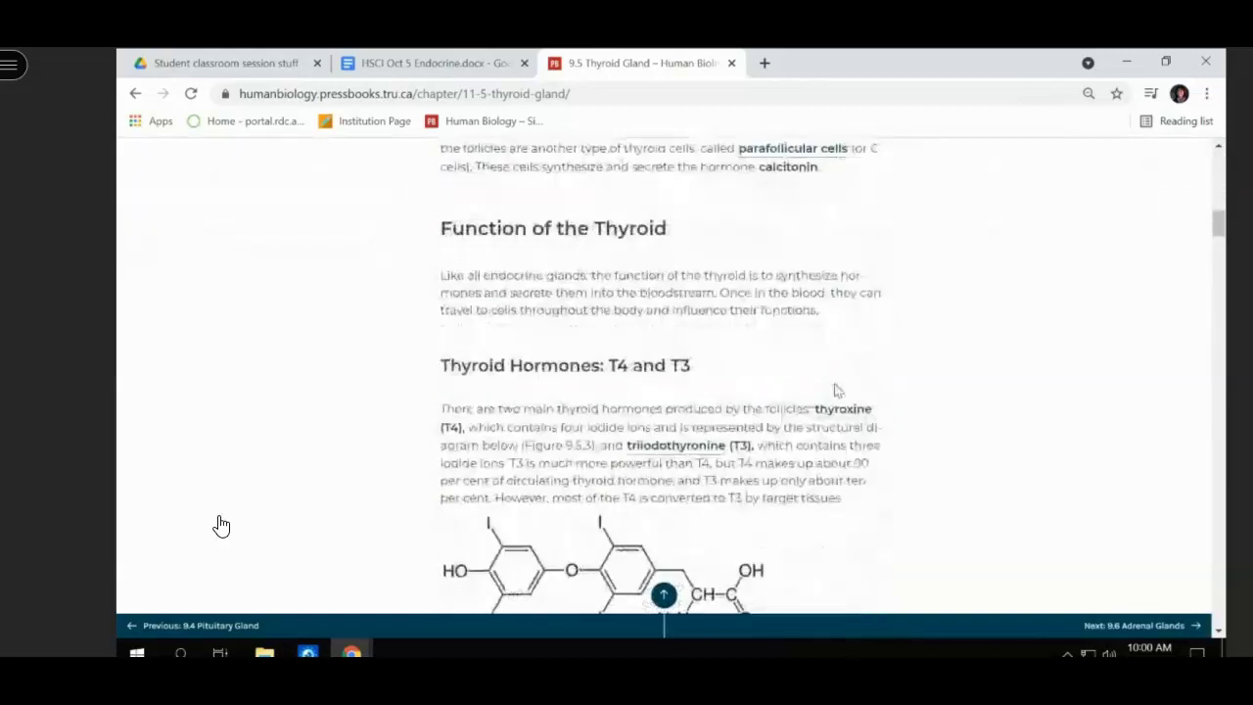
scroll(221, 525, "down", 10)
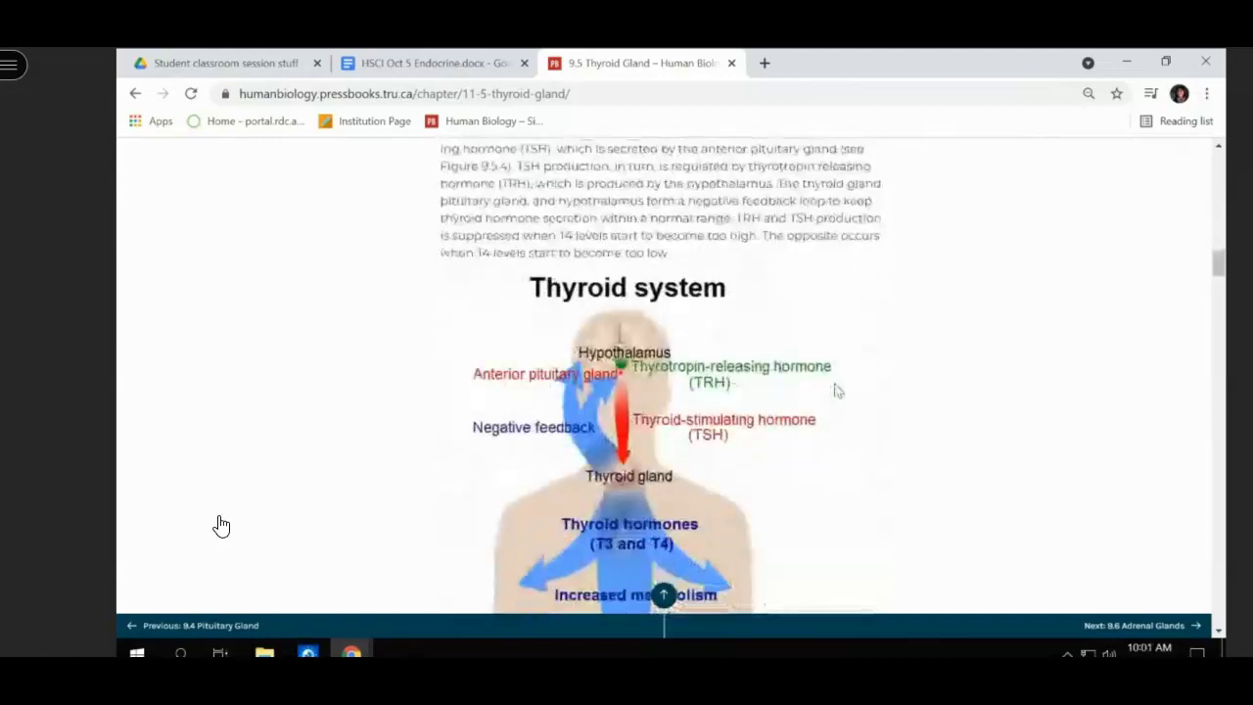
scroll(222, 525, "down", 3)
scroll(221, 525, "up", 4)
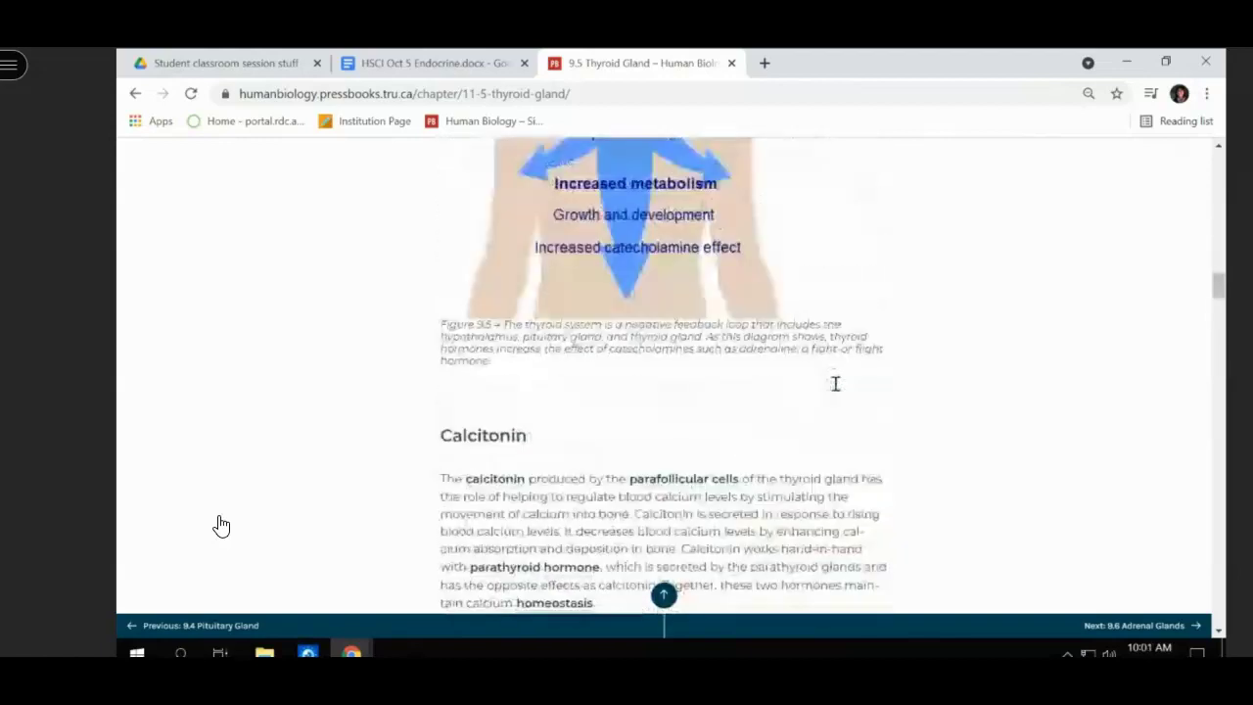
scroll(221, 526, "down", 2)
scroll(222, 526, "up", 2)
scroll(222, 526, "down", 3)
scroll(221, 525, "up", 3)
scroll(837, 389, "down", 2)
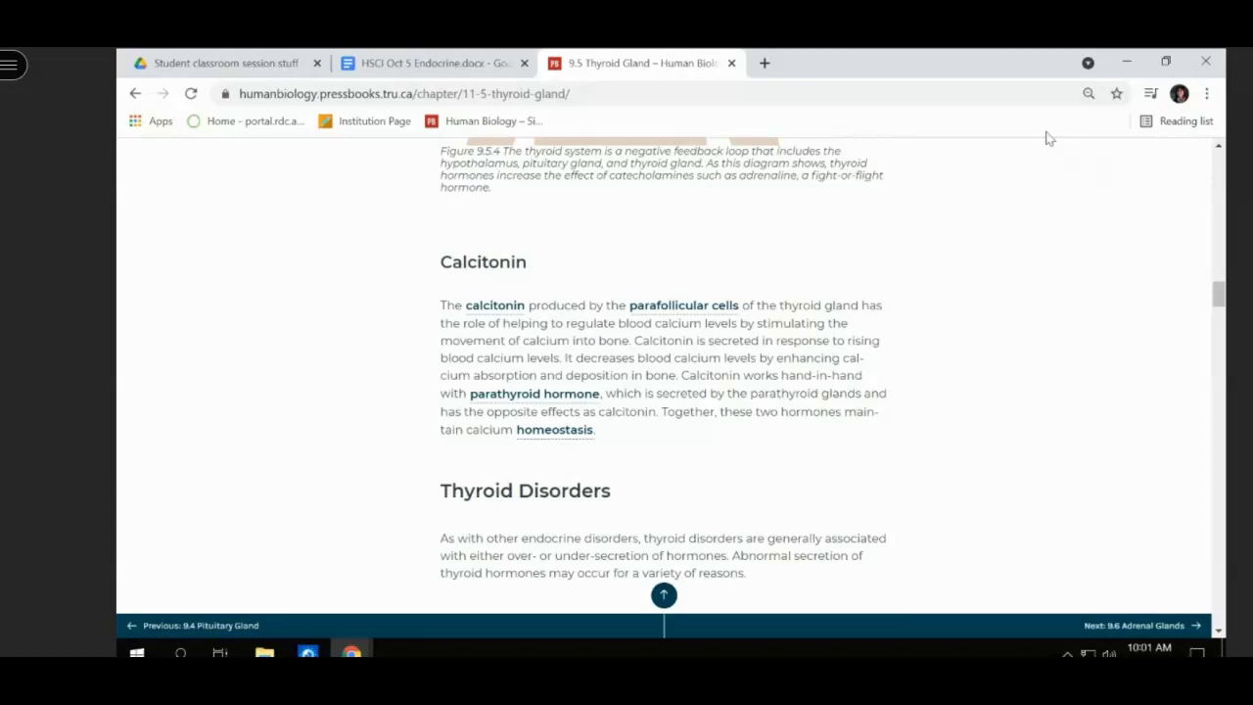
- Under question 67, note that calcitonin removes calcium from the blood and stores it in bone
left_click(484, 67)
scroll(481, 450, "down", 5)
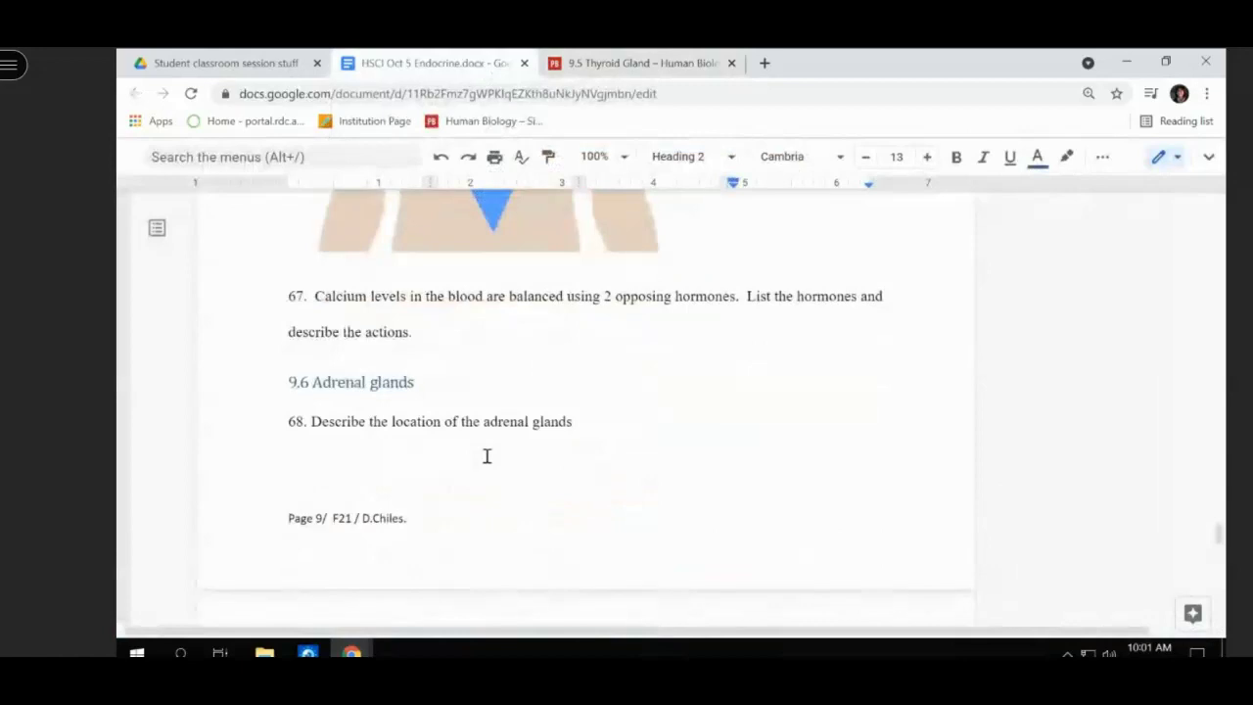
left_click(475, 323)
left_click(475, 329)
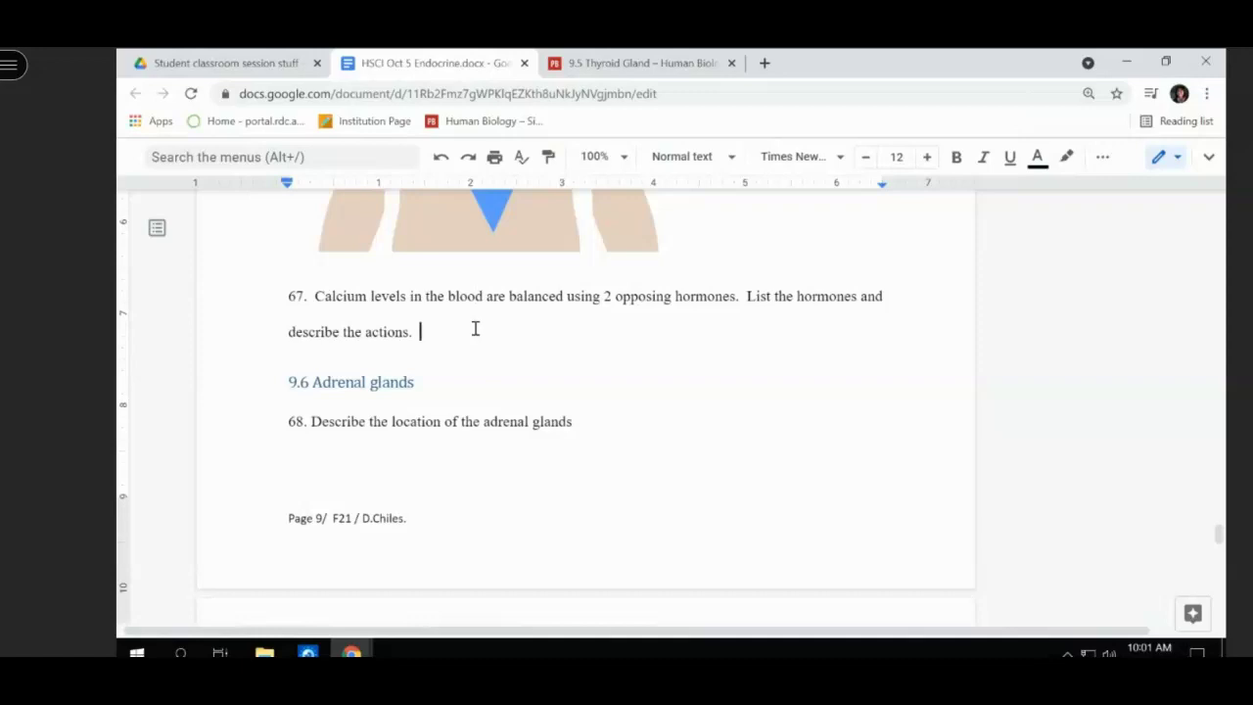
key("Return")
type("calic")
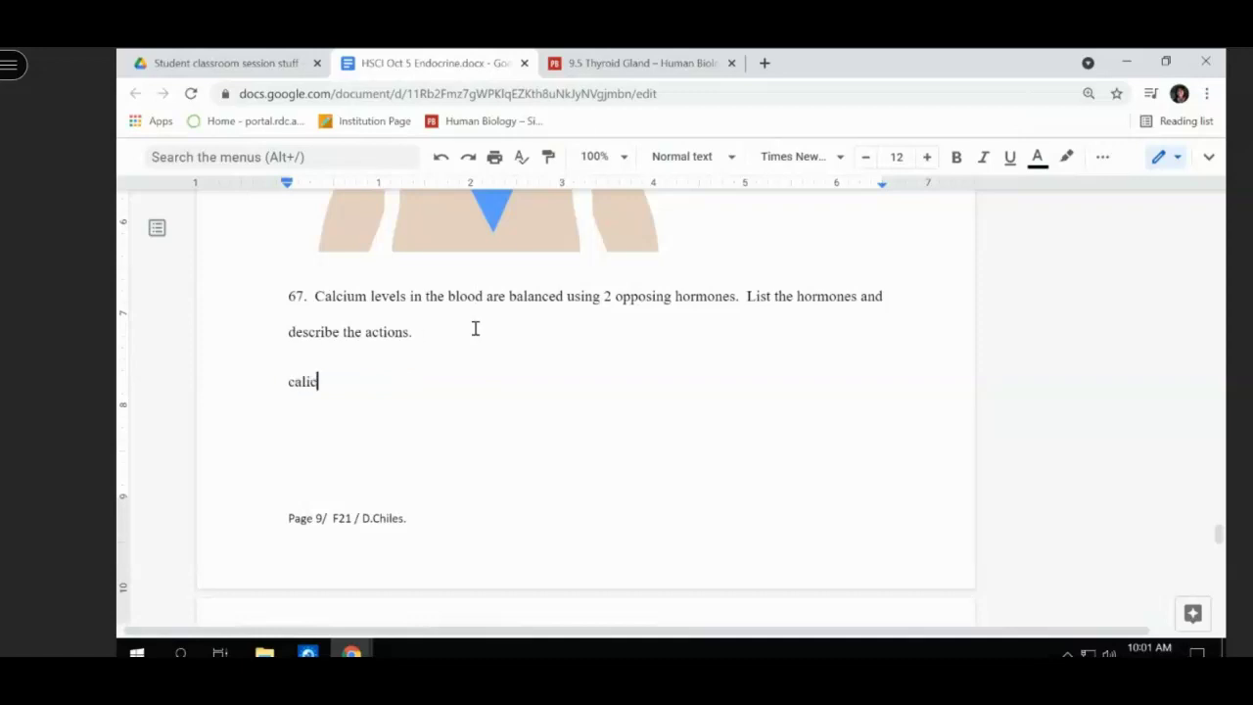
type("tonin removed b")
key("BackSpace")
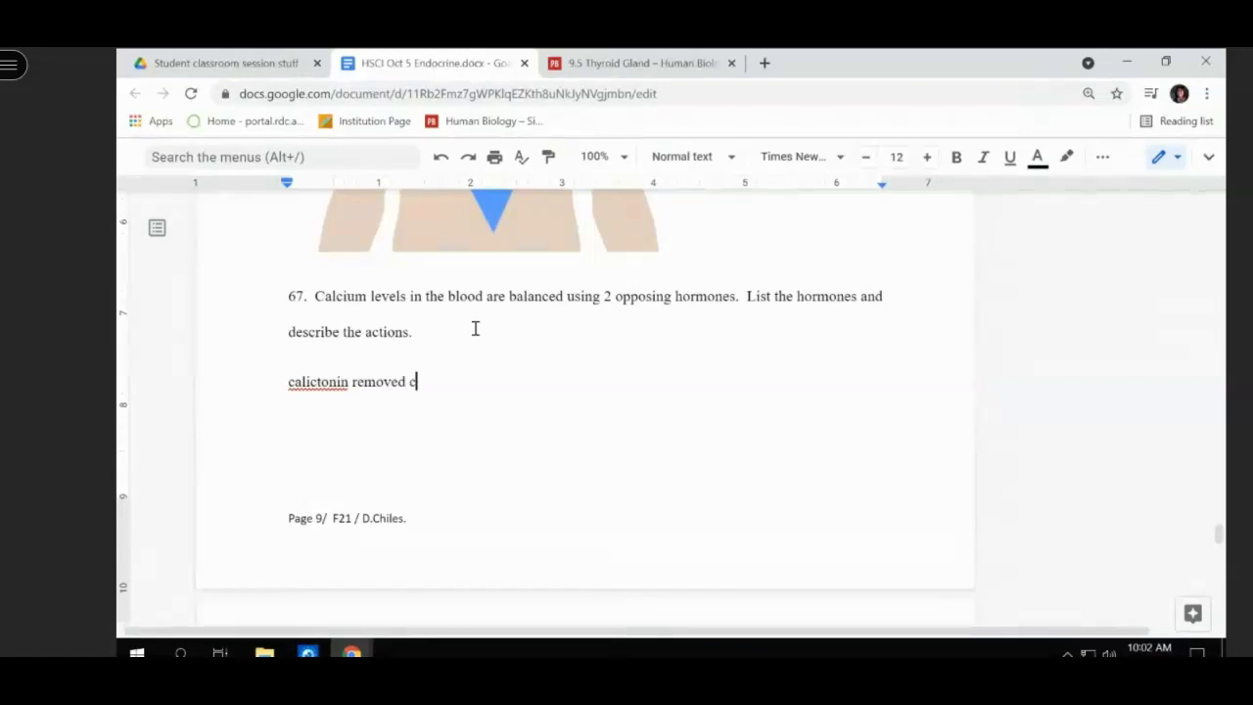
type("calci")
key("BackSpace")
key("BackSpace")
type("cui")
type("m from the ")
type("blood and p")
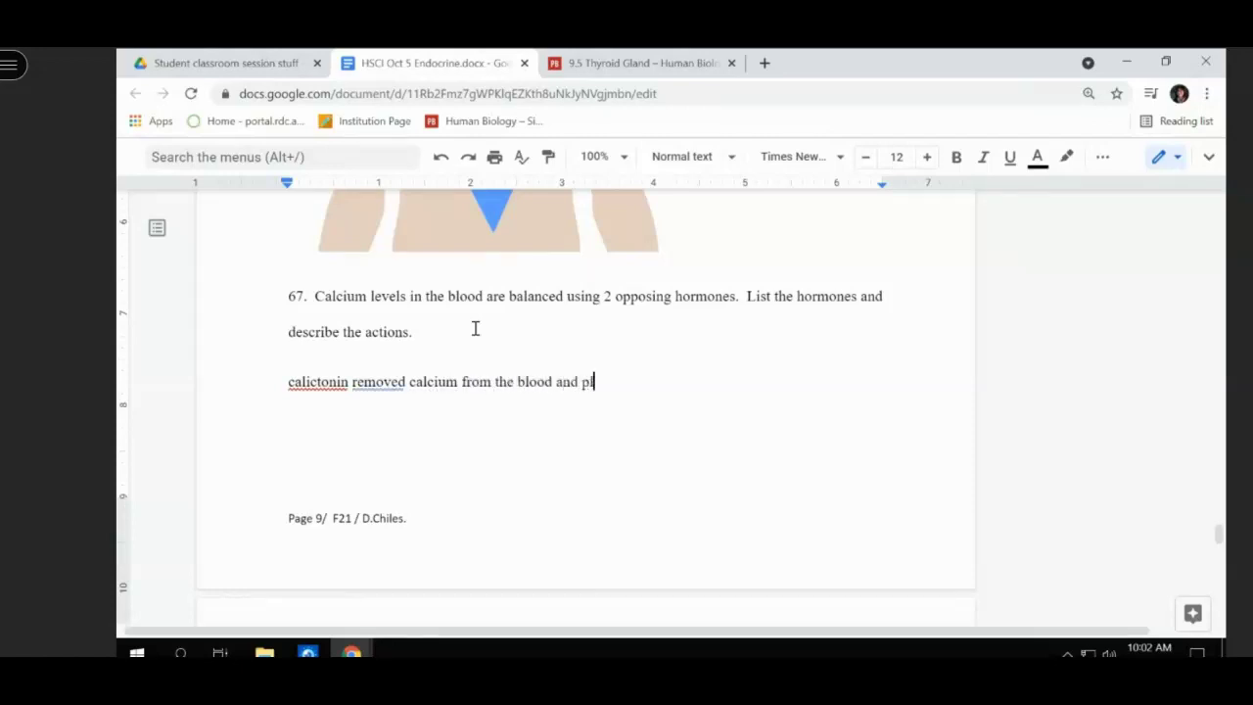
key("BackSpace")
type("stores it in the bone")
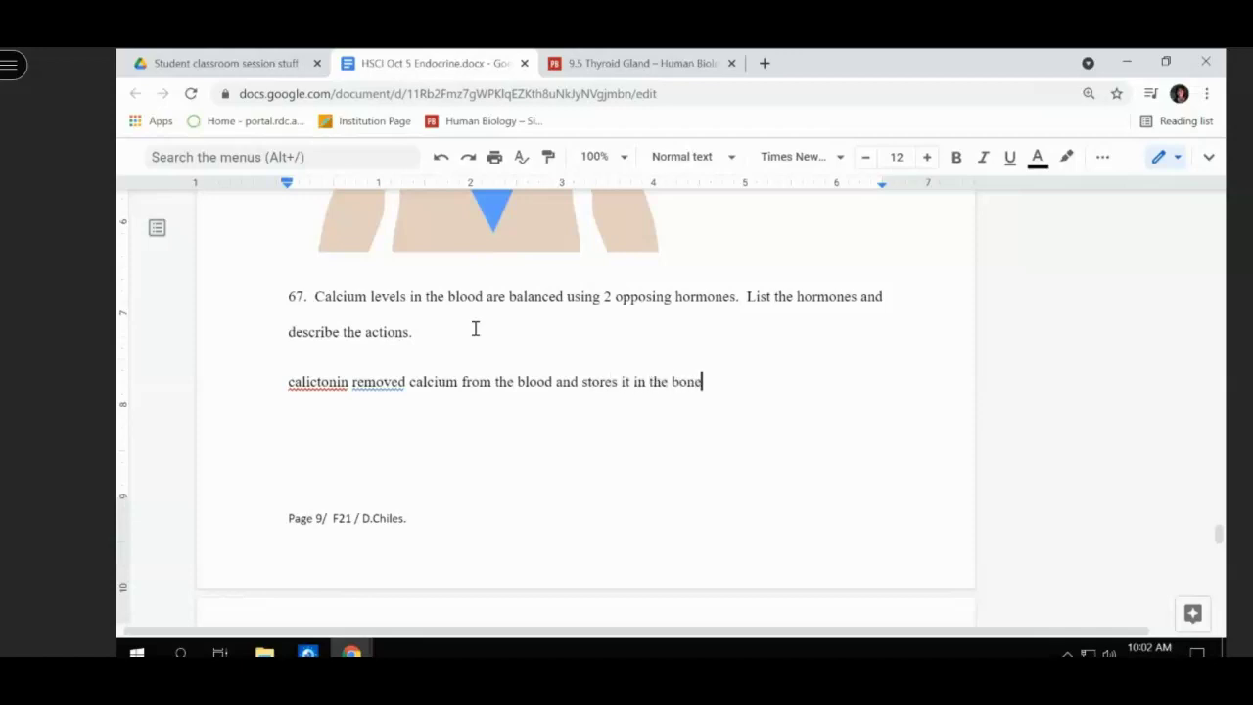
type(".")
key("Return")
- Add that parathyroid hormone stimulates bone breakdown, placing calcium into the blood and restoring its level
type("parathyroid hor")
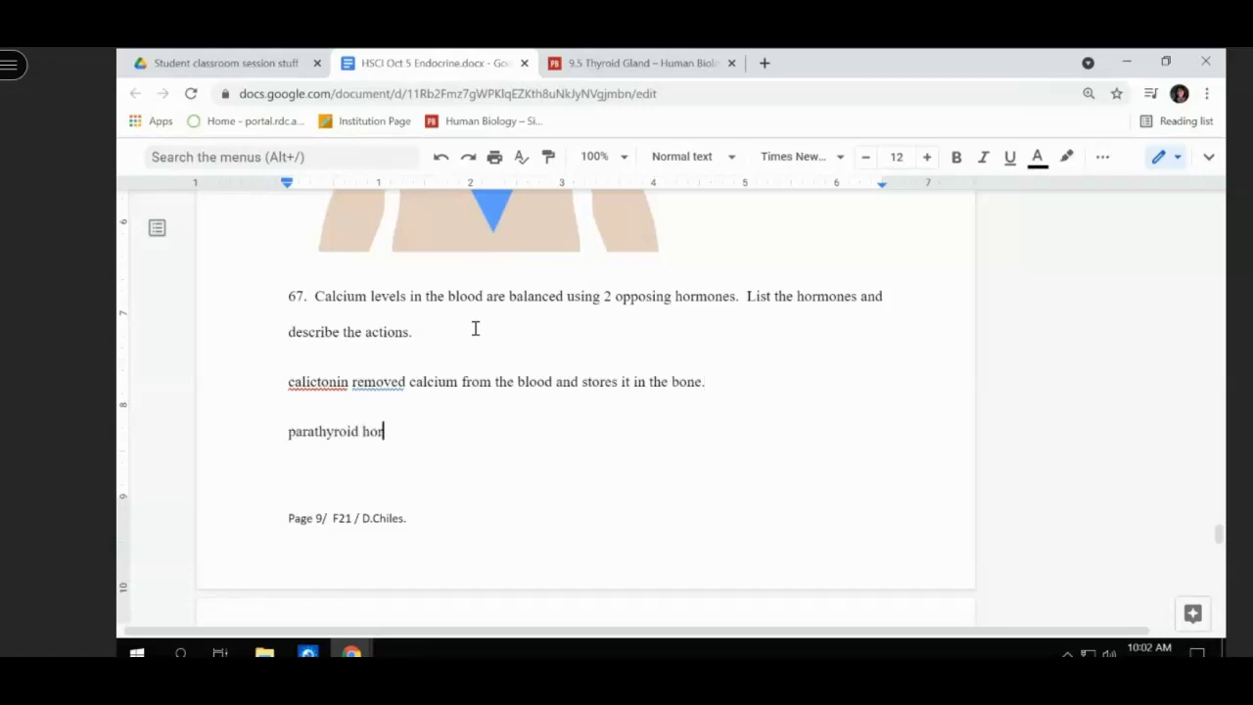
type("mone stimulets")
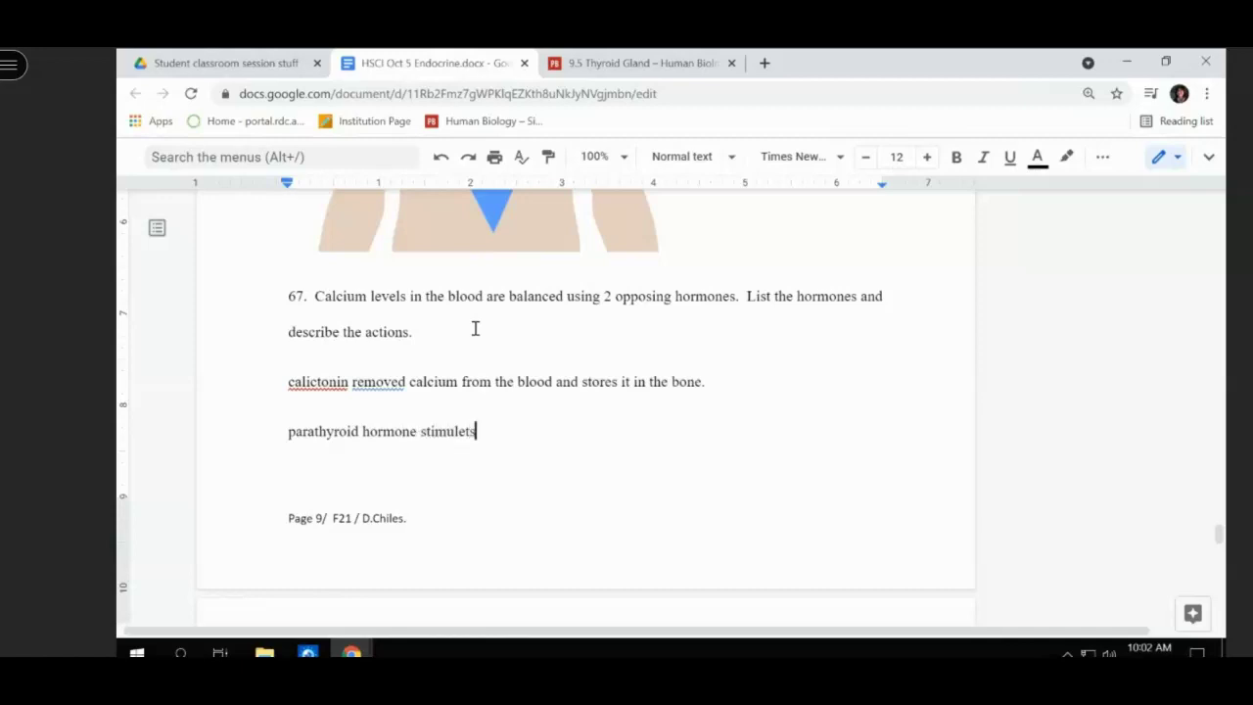
key("BackSpace")
key("BackSpace")
key("BackSpace")
type("us the break  do")
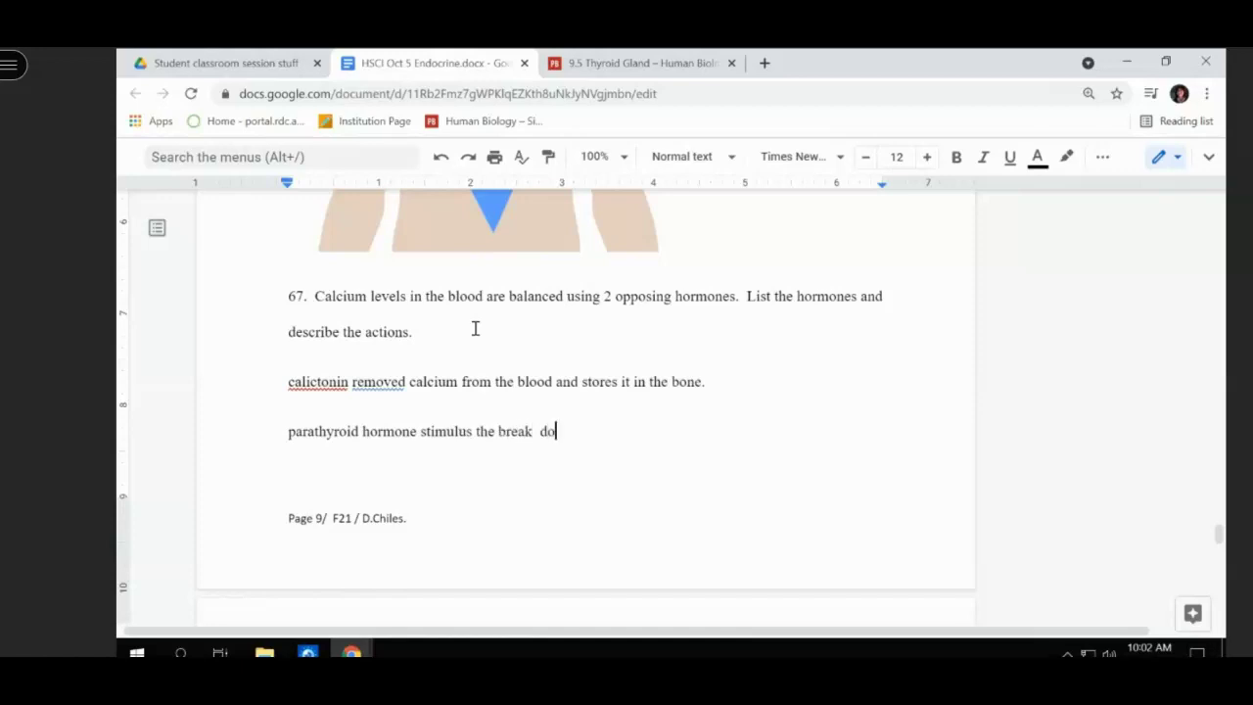
type("wn of bone and r")
key("BackSpace")
type("places it ")
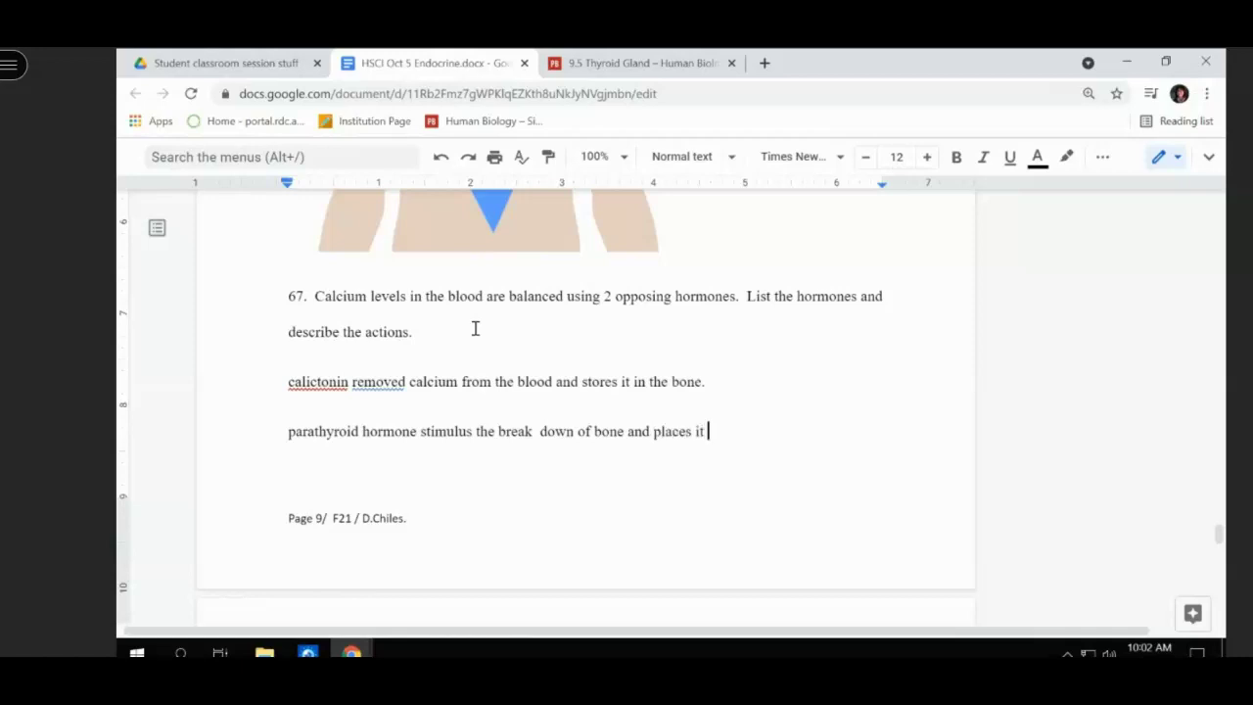
type("into the blood resotri")
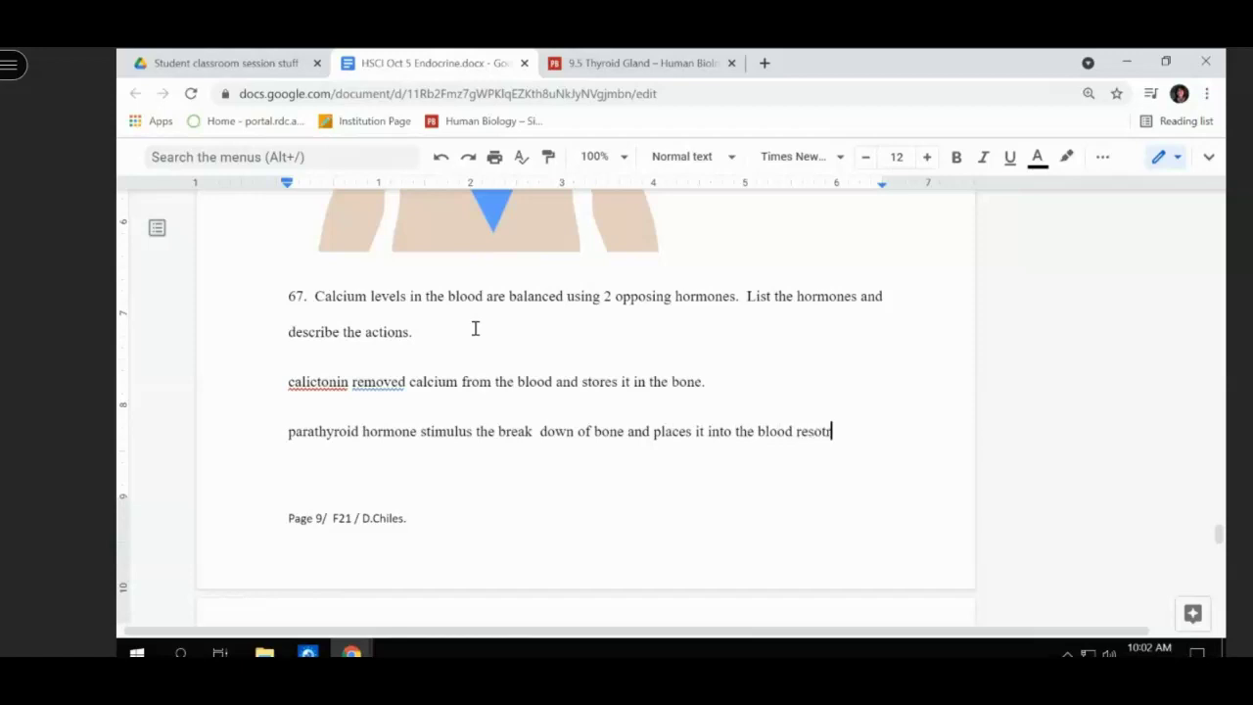
key("BackSpace")
key("BackSpace")
key("BackSpace")
key("BackSpace")
type("toring the cal")
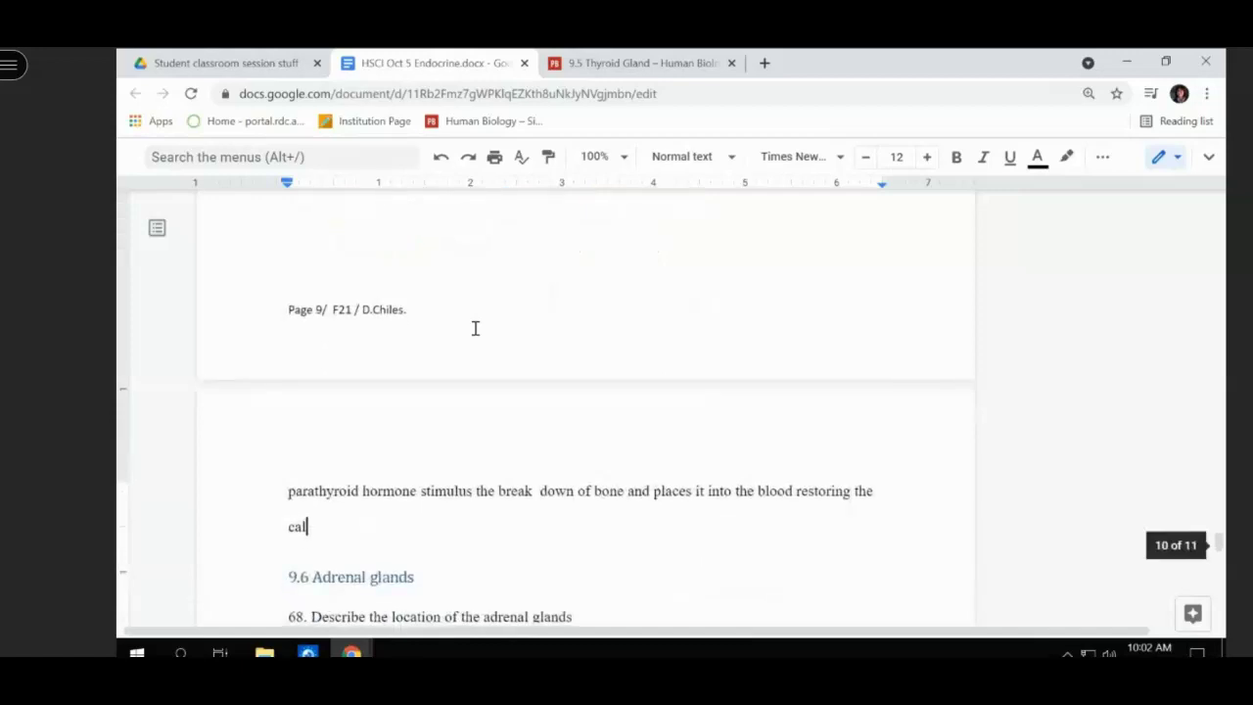
type("cium level")
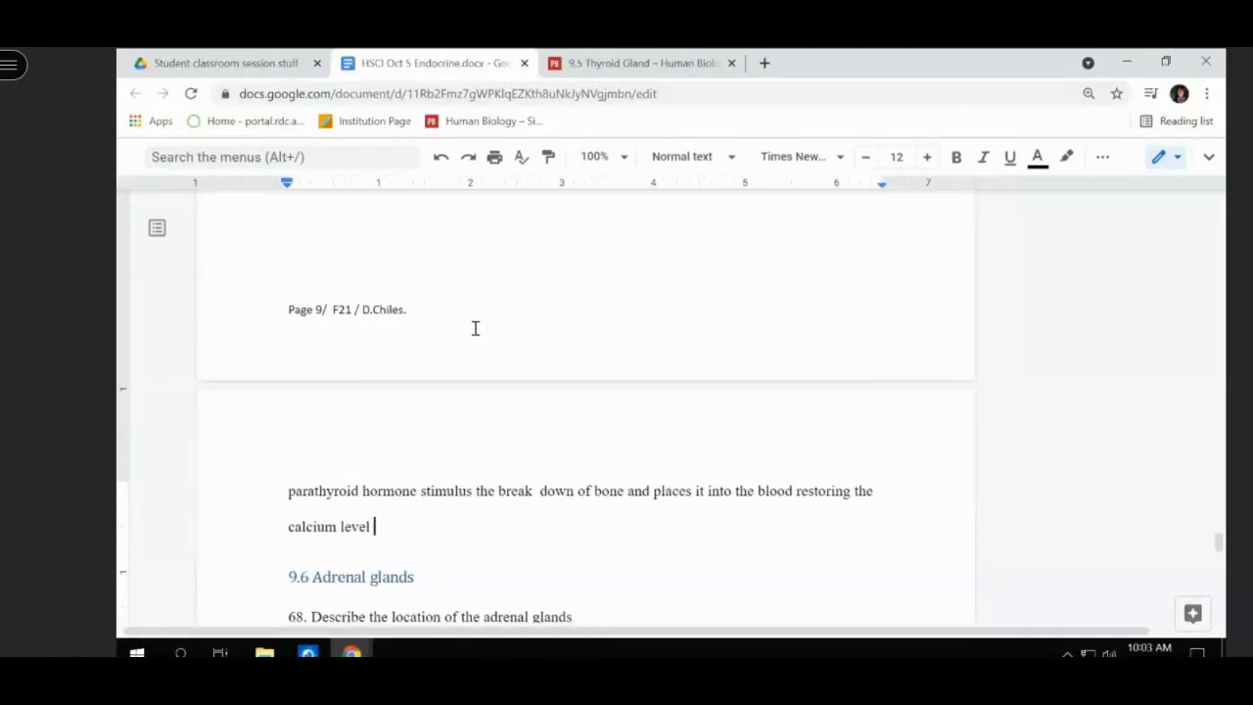
scroll(475, 328, "down", 2)
scroll(474, 328, "down", 2)
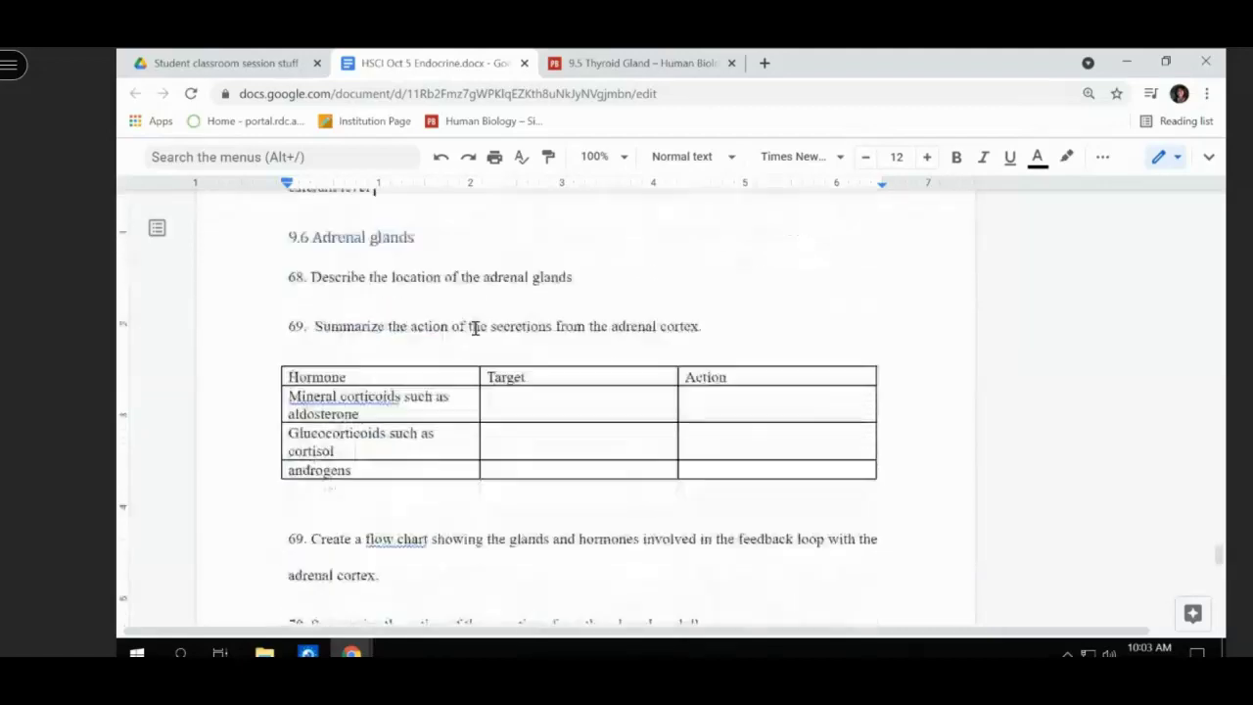
scroll(475, 328, "up", 1)
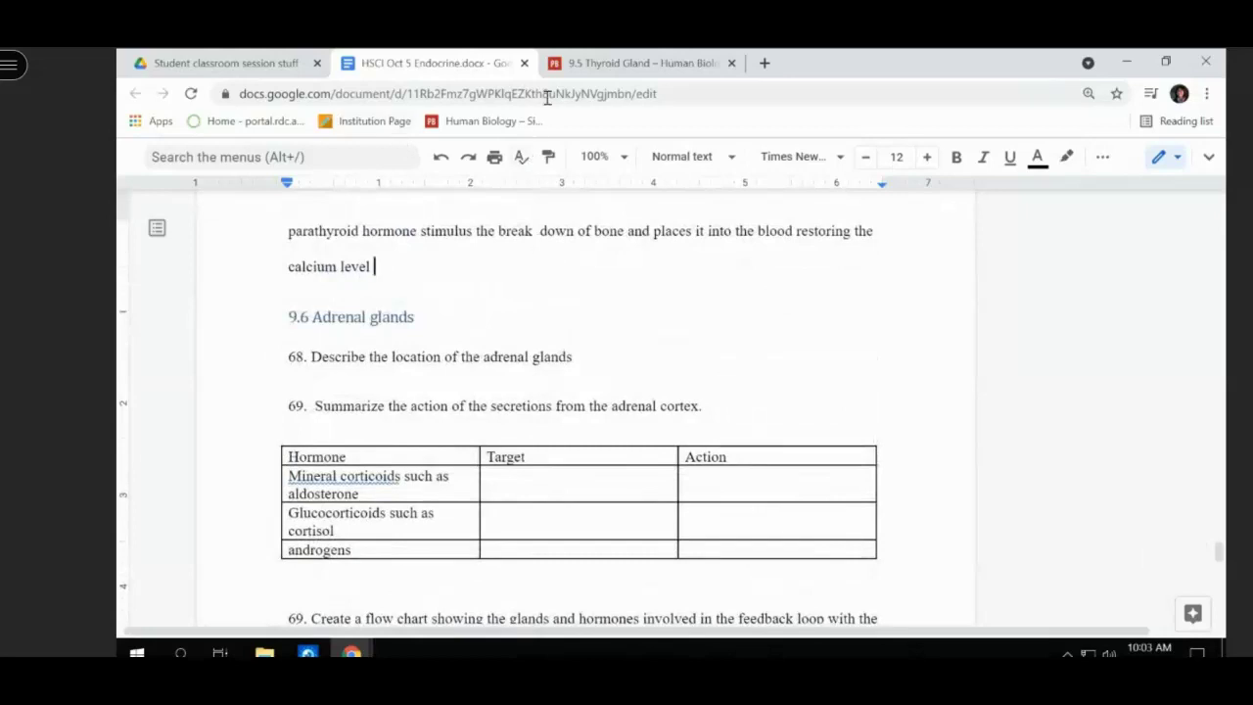
- Go from the 9.5 Thyroid Gland page to 9.6 Adrenal Glands and scroll to Figure 9.6.2
left_click(578, 65)
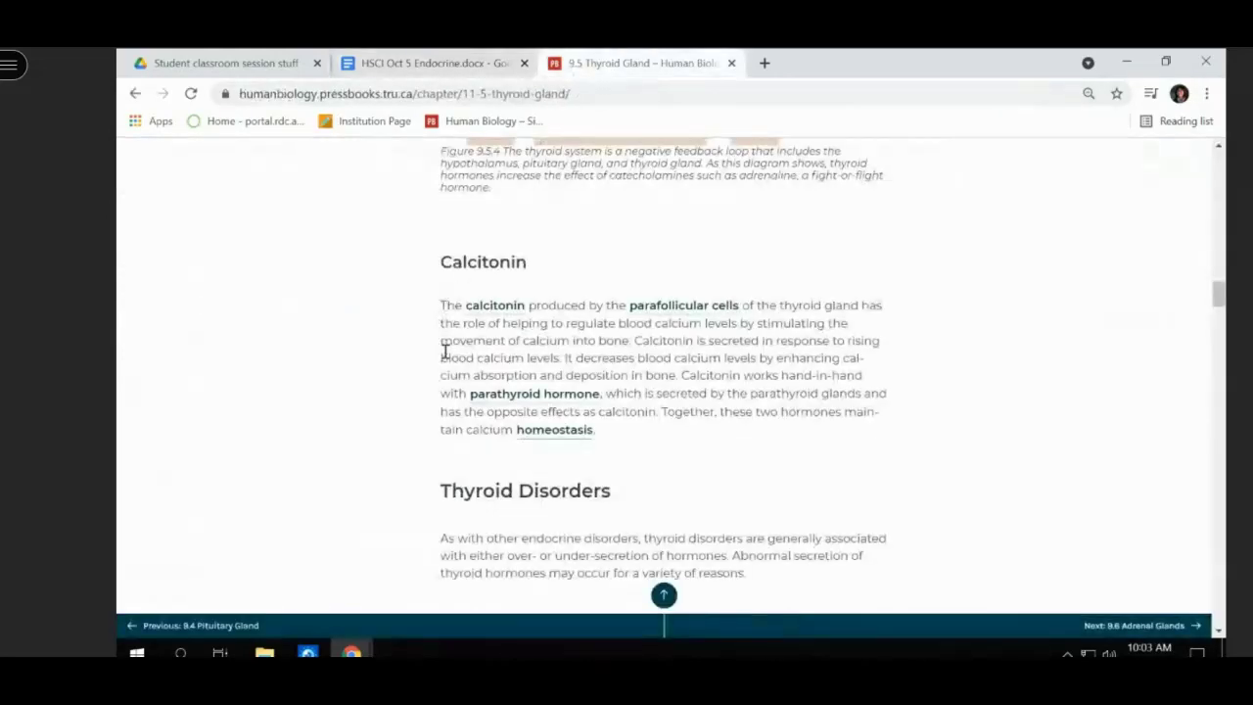
scroll(450, 333, "down", 4)
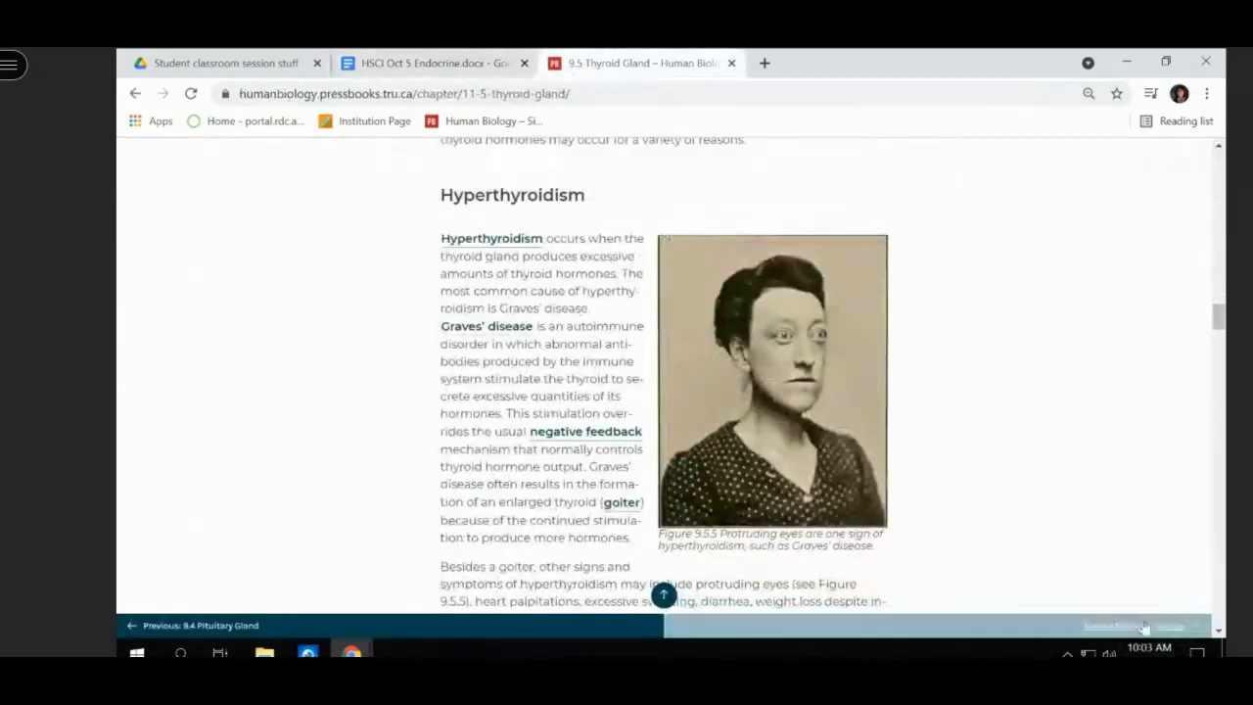
left_click(1136, 625)
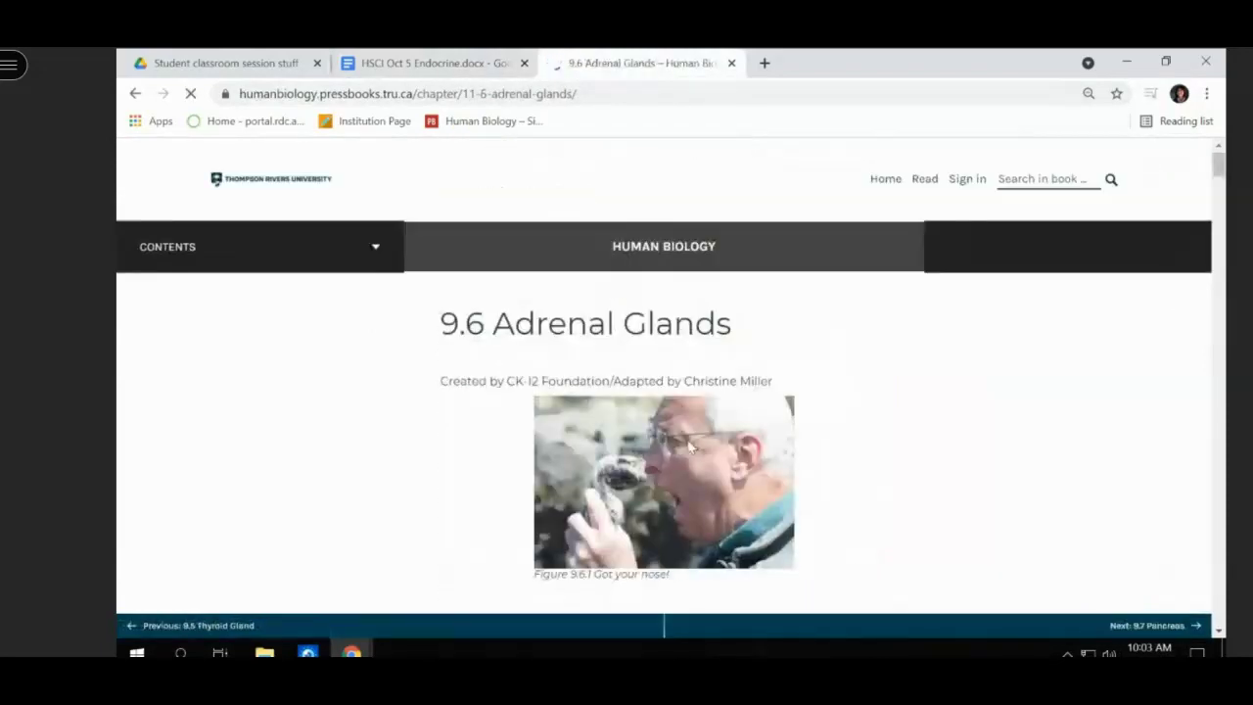
scroll(690, 446, "down", 3)
scroll(690, 445, "down", 4)
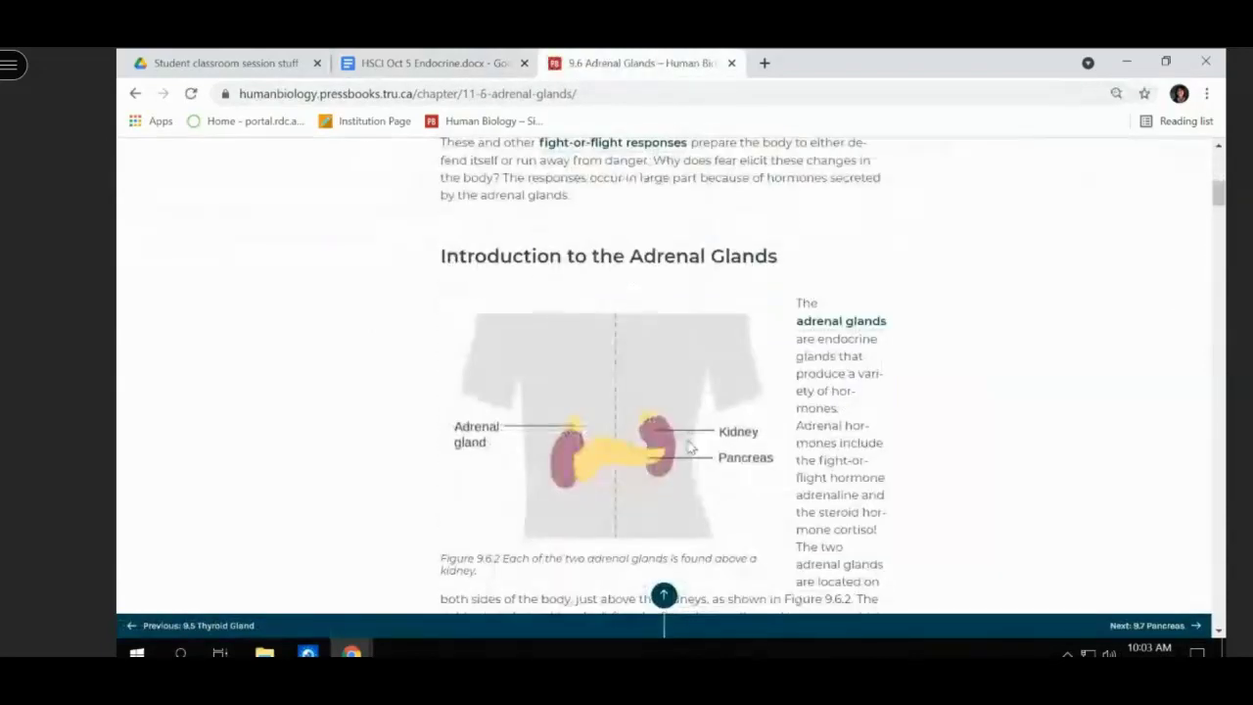
scroll(688, 446, "down", 1)
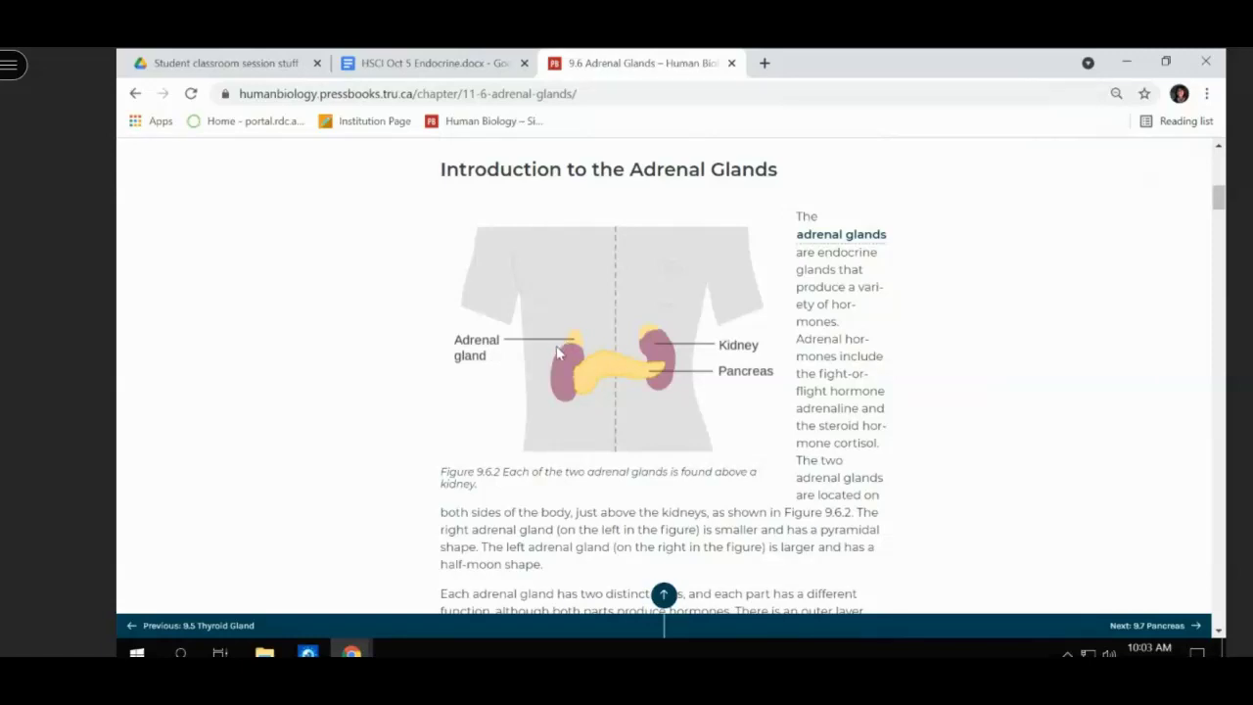
scroll(556, 352, "down", 8)
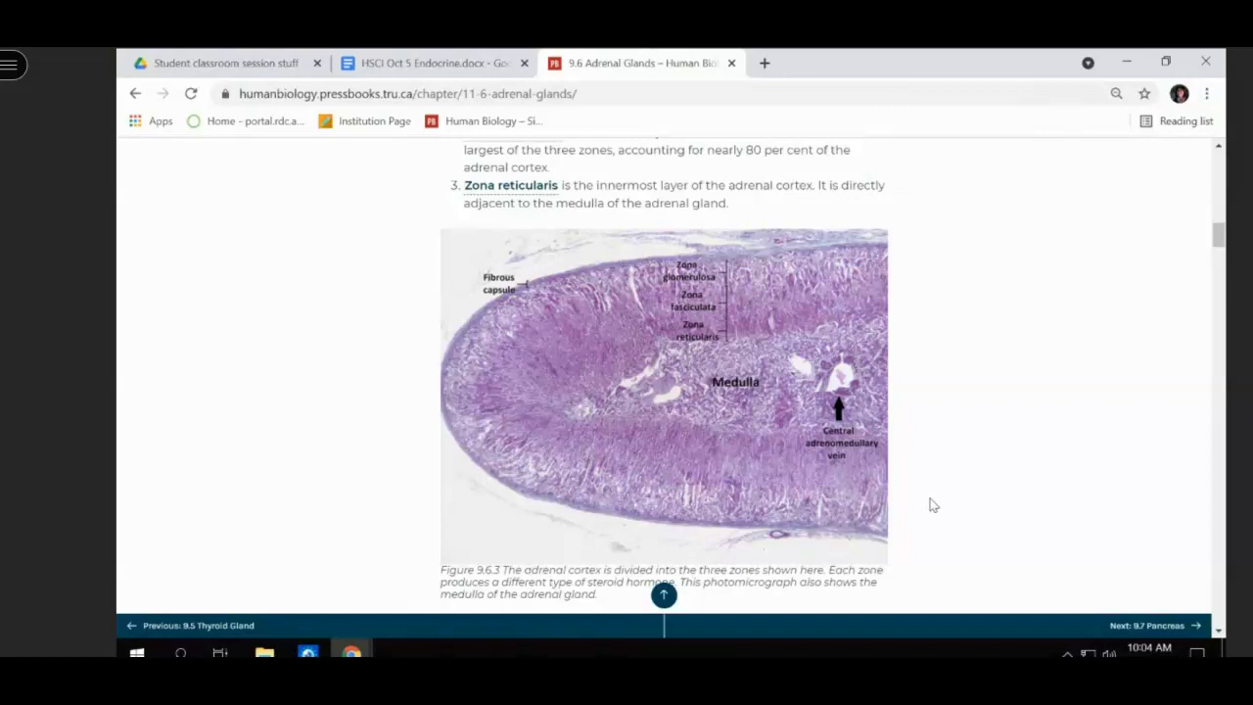
scroll(741, 297, "up", 3)
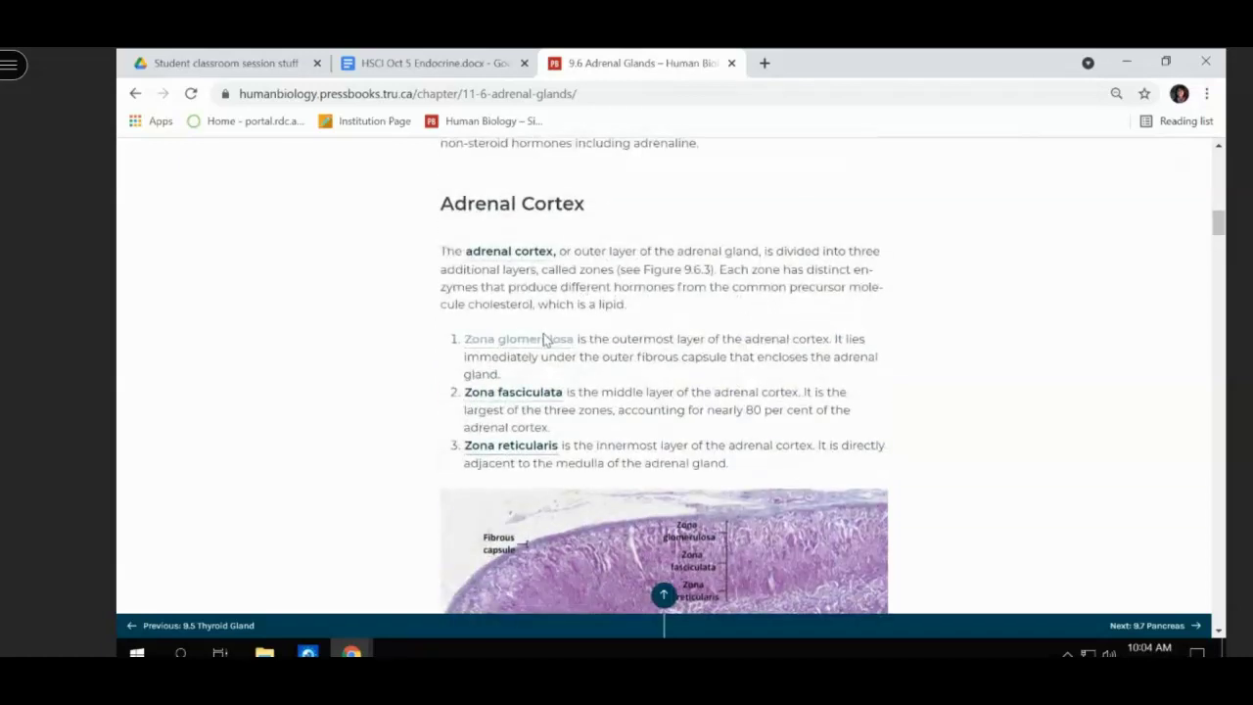
scroll(544, 339, "up", 5)
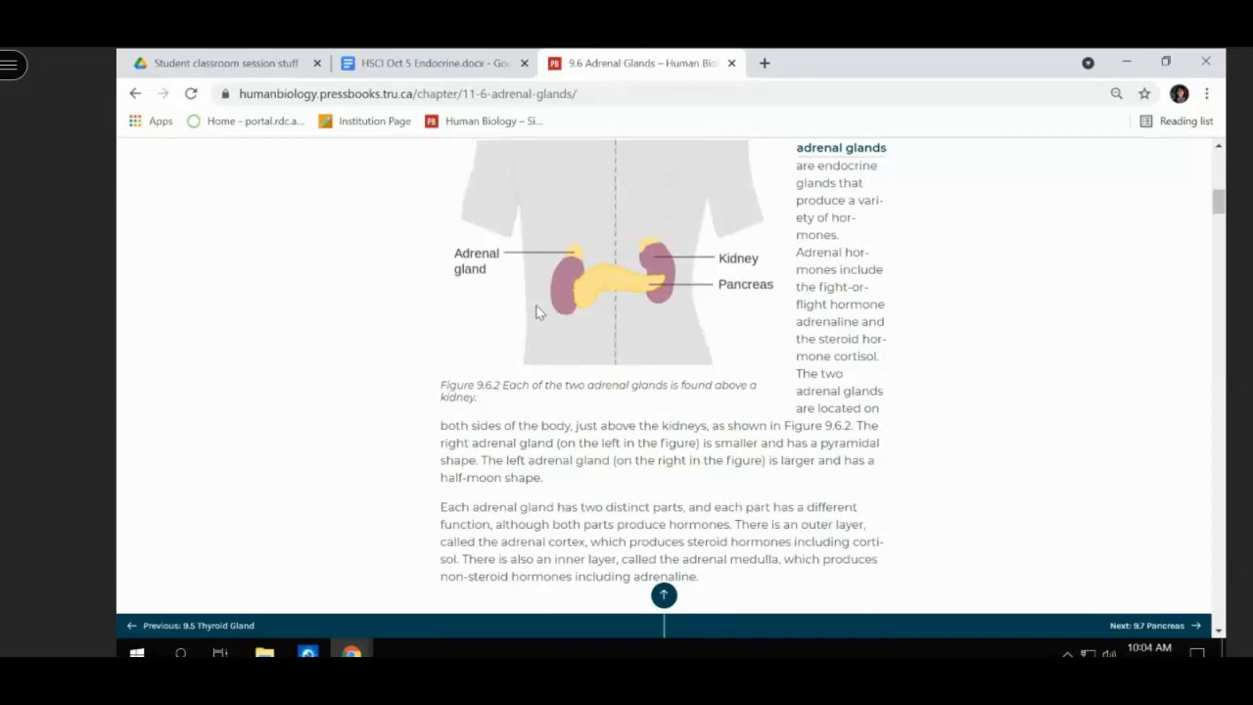
- Answer question 68 with 'Located on top of the kidneys in the abdomen'
left_click(455, 64)
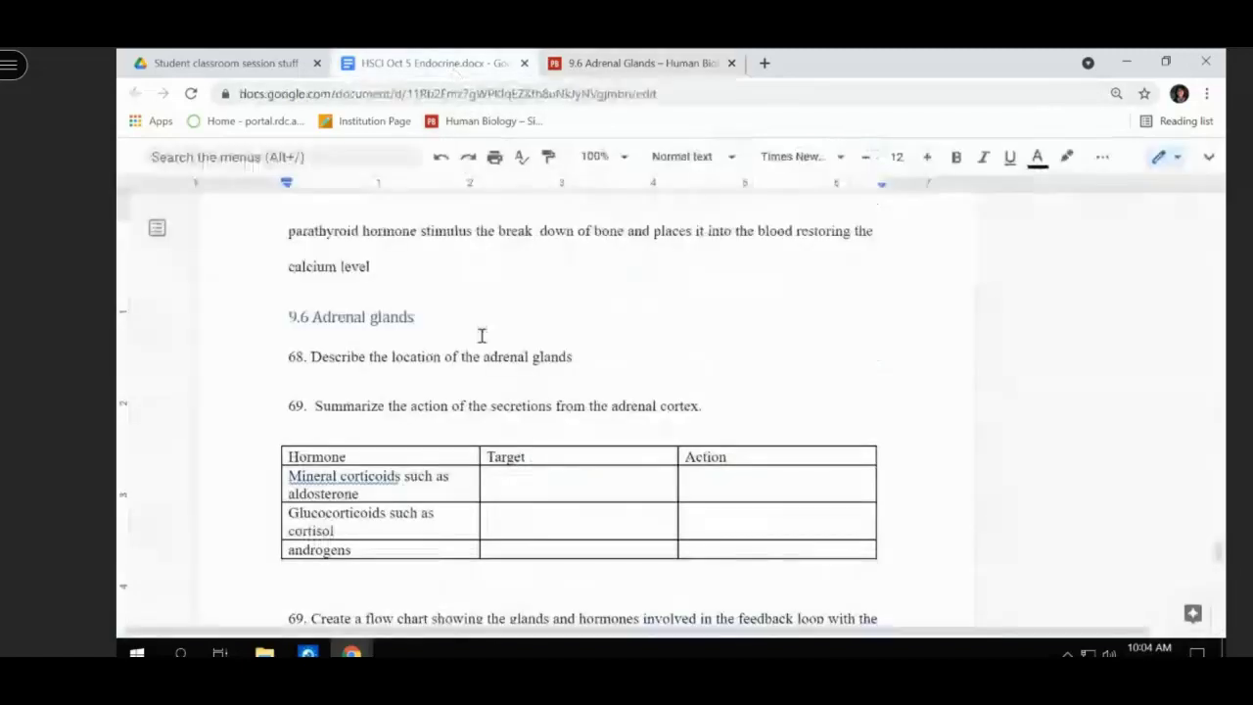
left_click(586, 357)
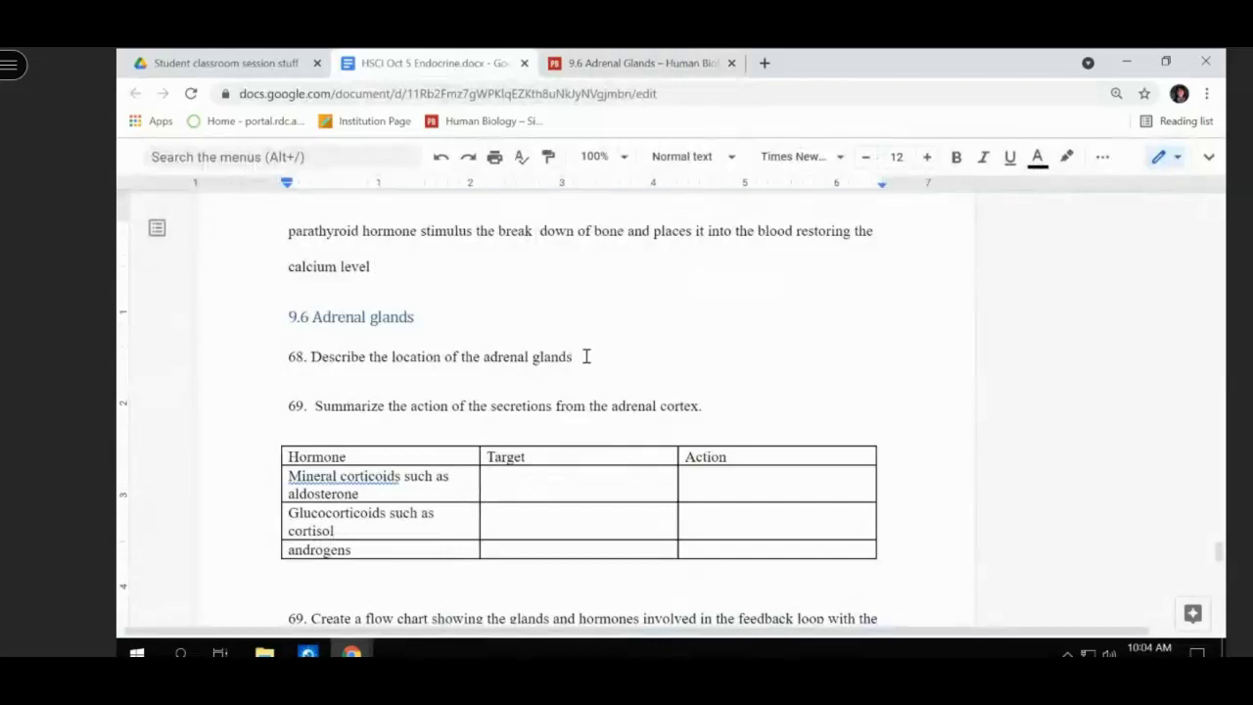
type(". Located on topof")
key("BackSpace")
key("BackSpace")
type("of te")
key("BackSpace")
key("BackSpace")
type("he kiden")
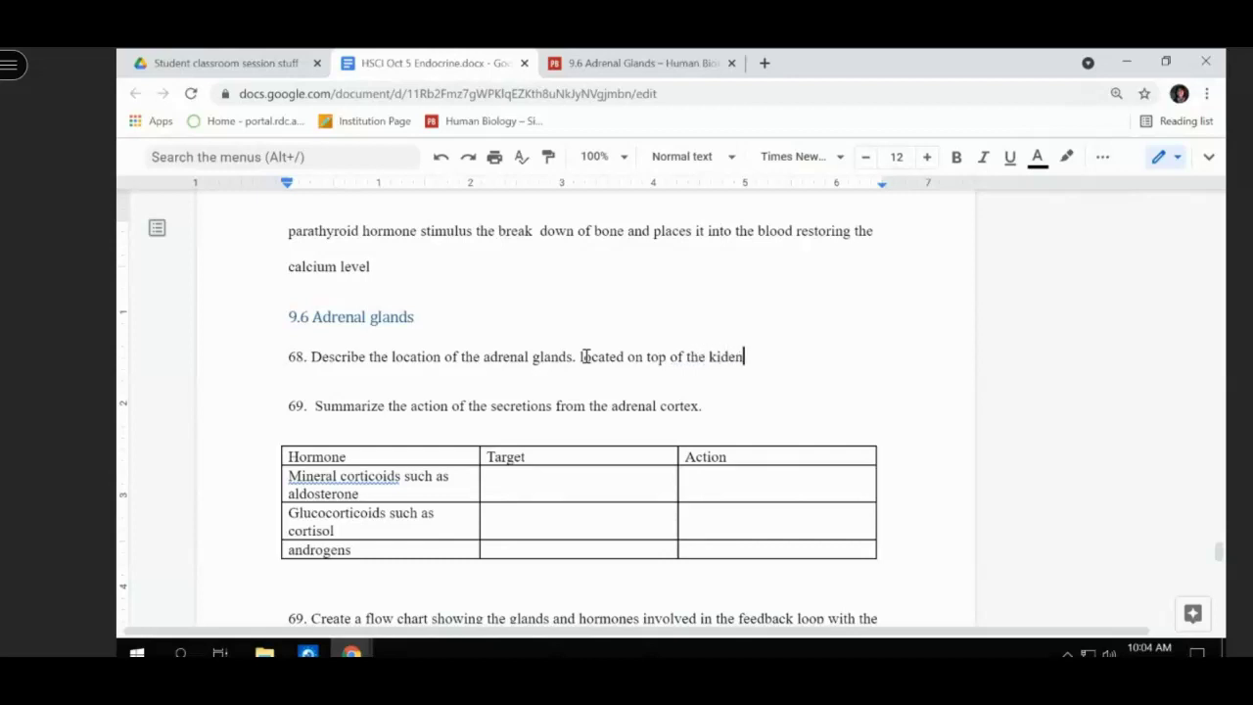
key("BackSpace")
key("BackSpace")
type("neys in the abdomk")
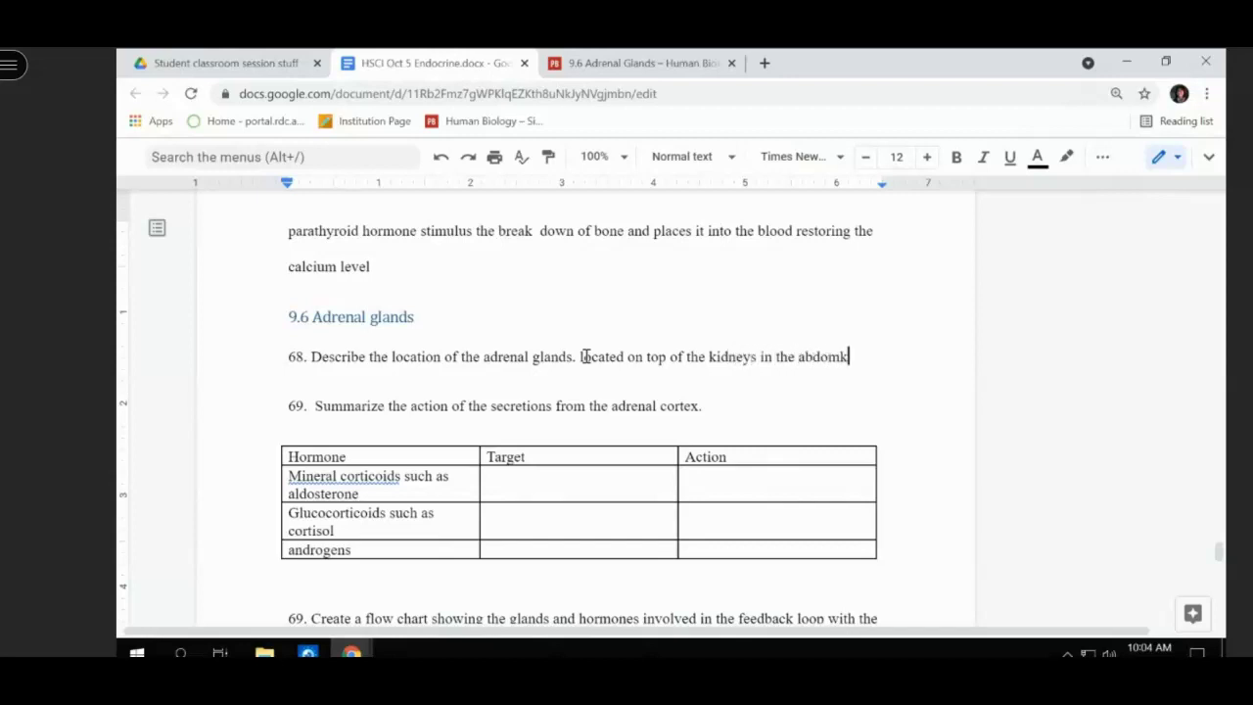
type("in")
key("BackSpace")
key("BackSpace")
key("BackSpace")
type("en")
- Add a second line: 'have 2 layers. middle medulla outer cortex.'
key("Return")
type("have ")
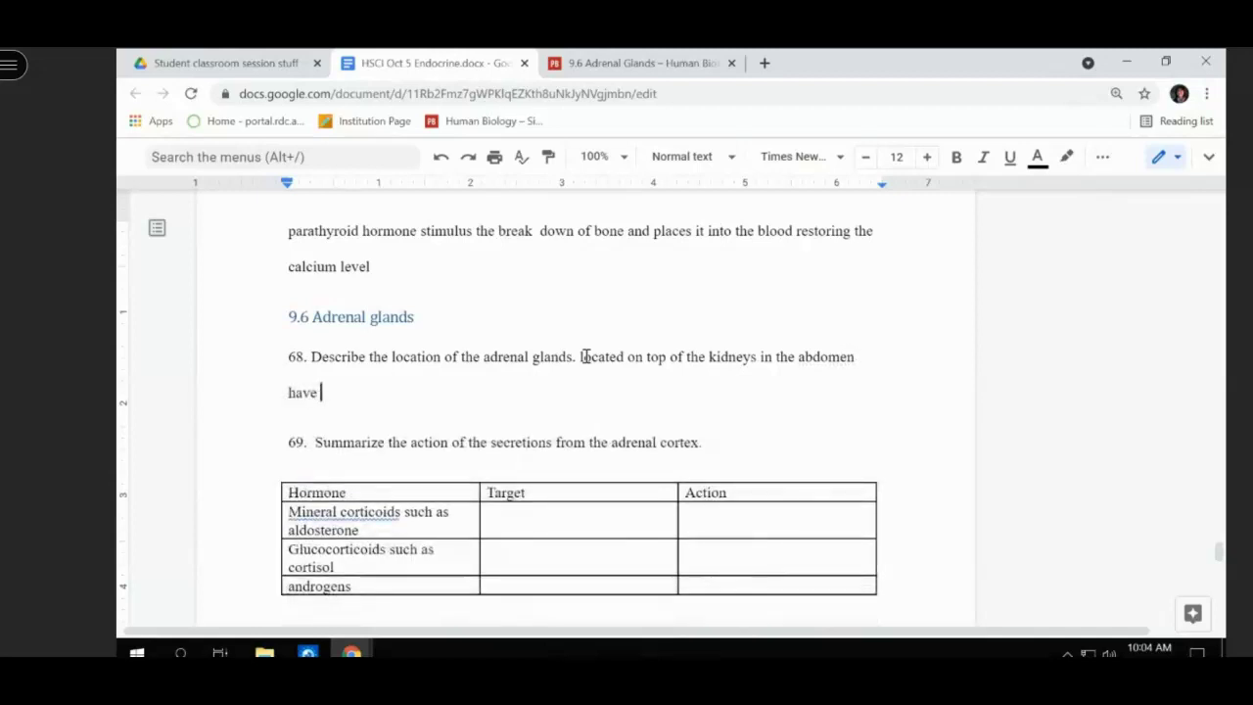
type("2 ")
type("layers. ")
type("C")
key("BackSpace")
type("middle medulla outer cortex.")
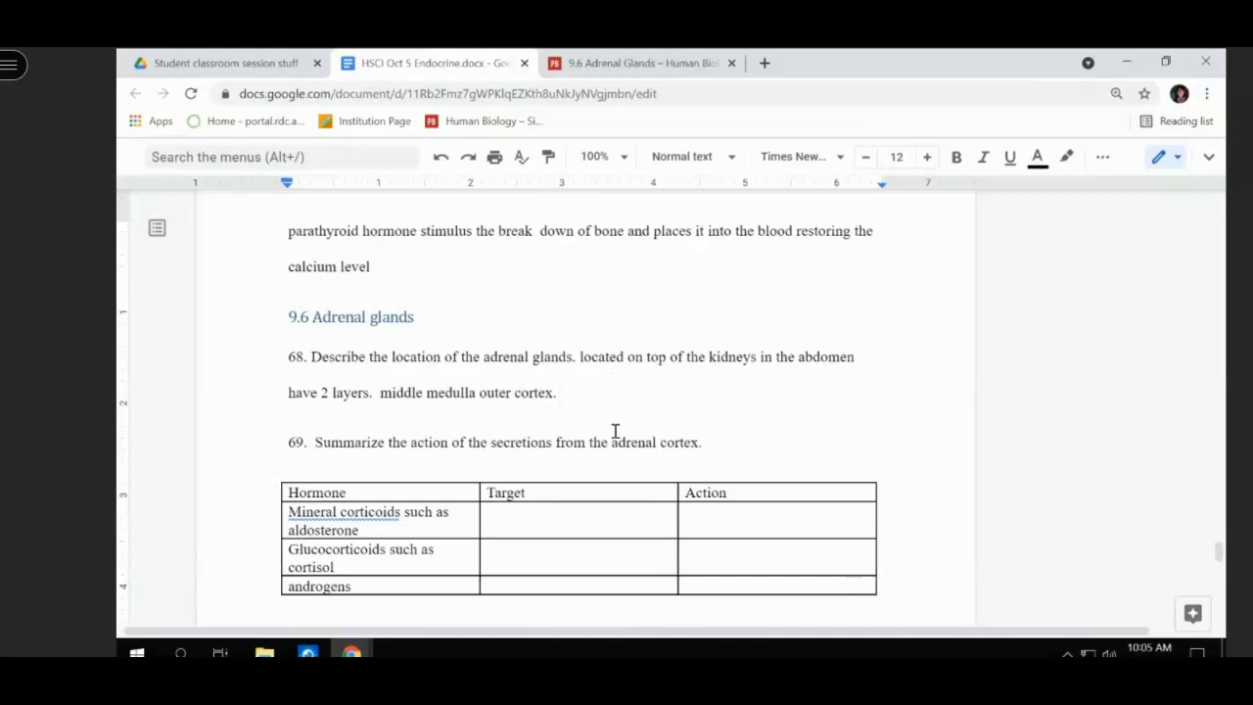
scroll(614, 430, "down", 2)
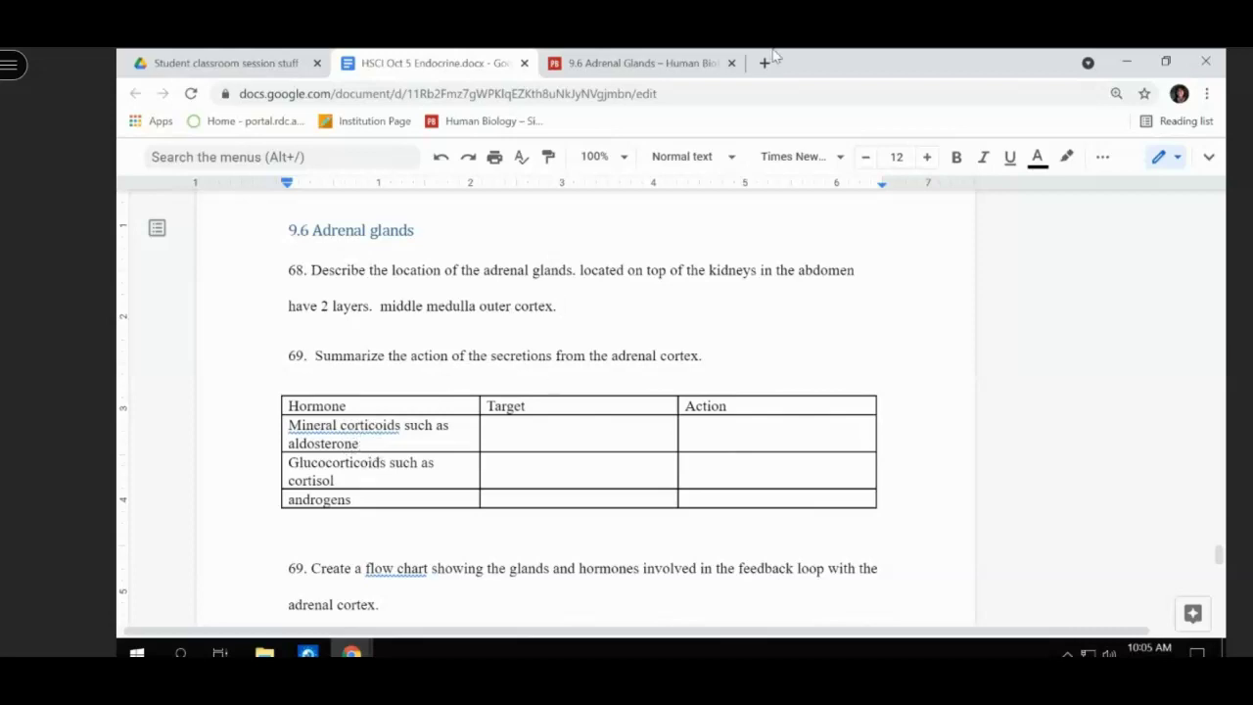
- Scroll the 9.6 Adrenal Glands page to Types of Adrenal Cortex Hormones and Figure 9.6.4
left_click(607, 66)
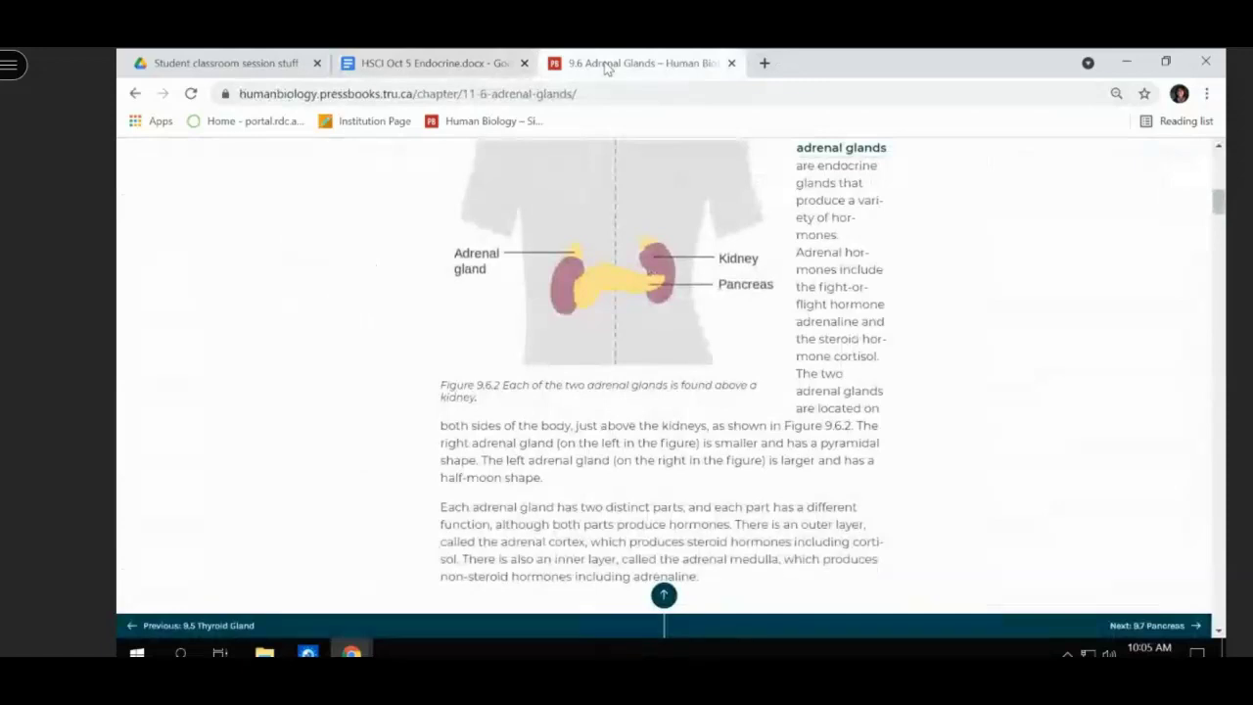
scroll(584, 362, "down", 2)
scroll(584, 362, "down", 6)
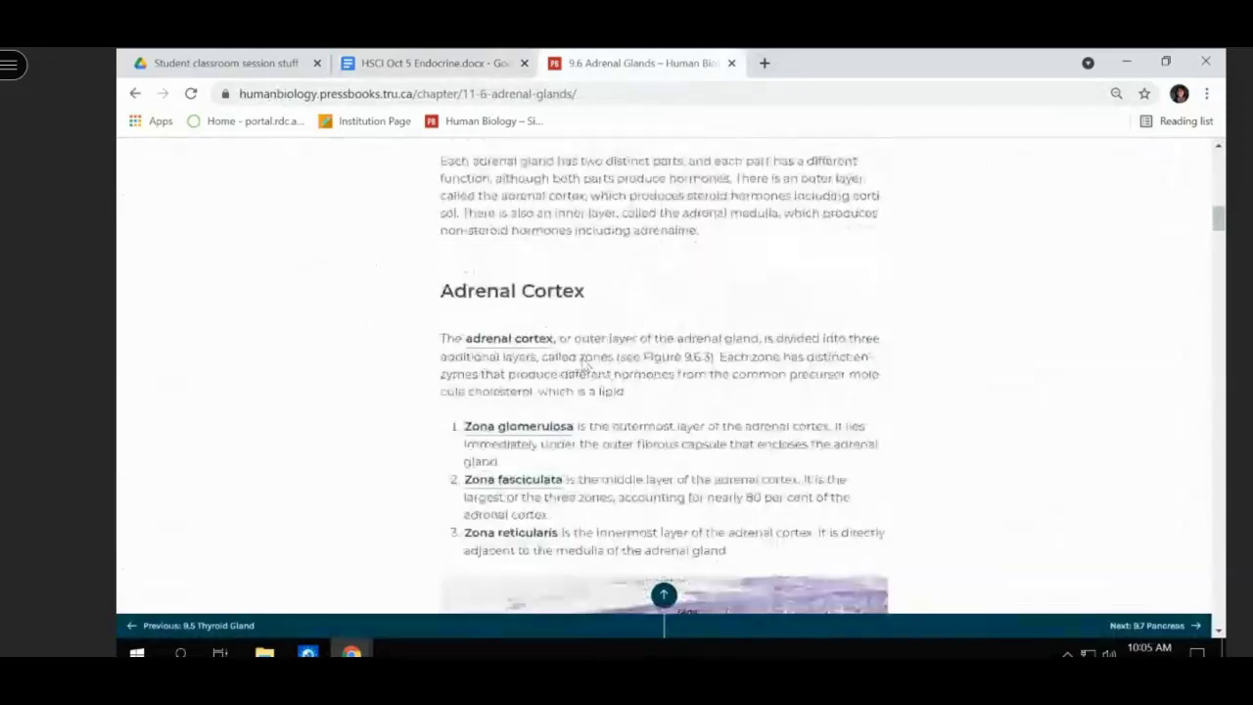
scroll(583, 359, "down", 4)
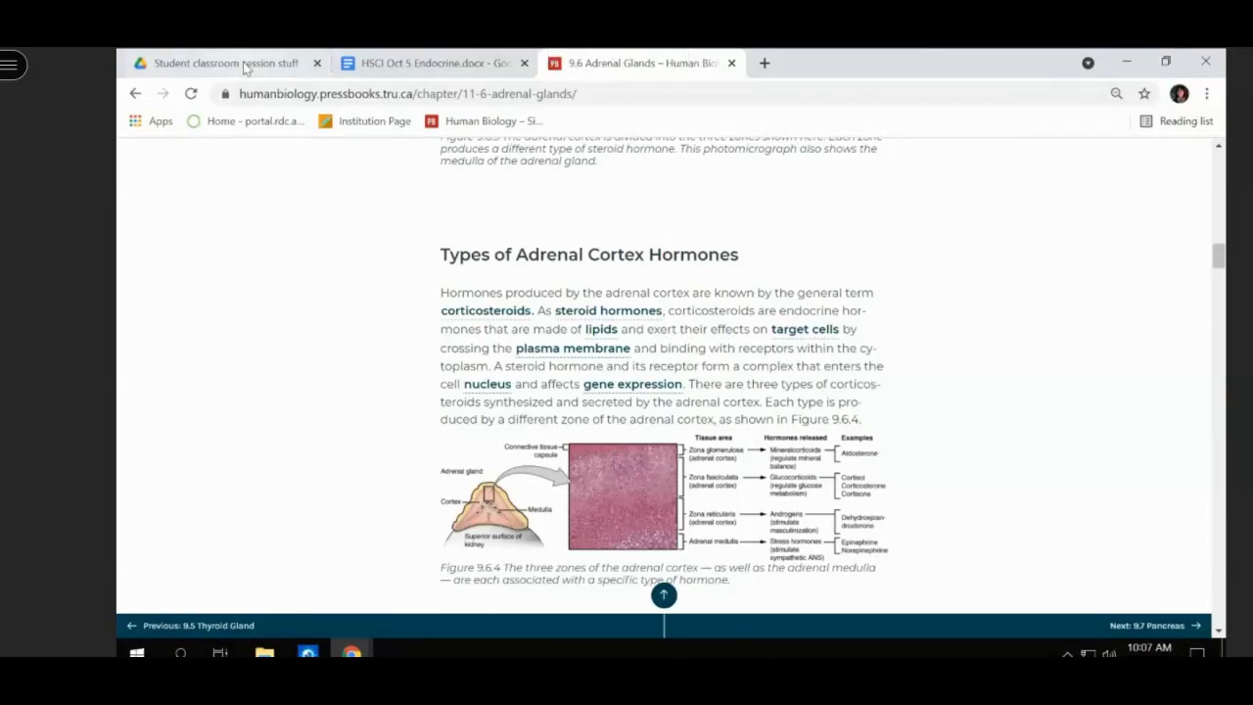
- In the mineral corticoids row, enter target 'kidney' and action 'increase water absorption'
left_click(431, 65)
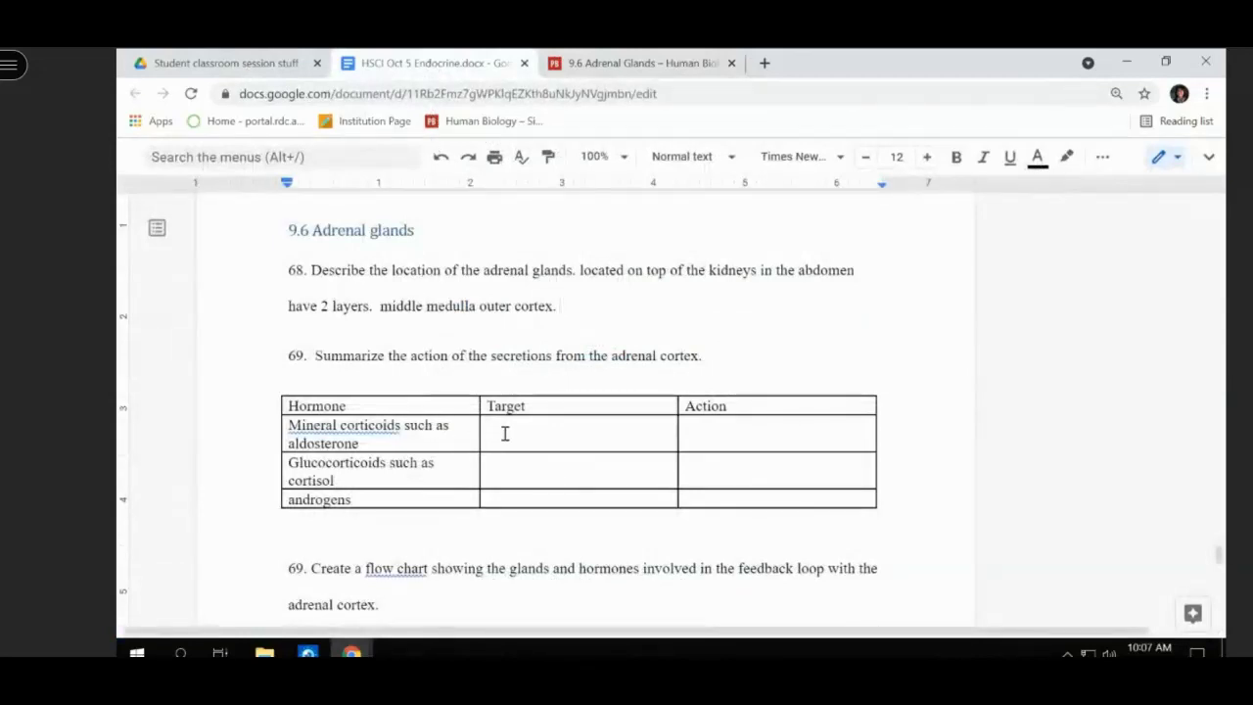
left_click(505, 434)
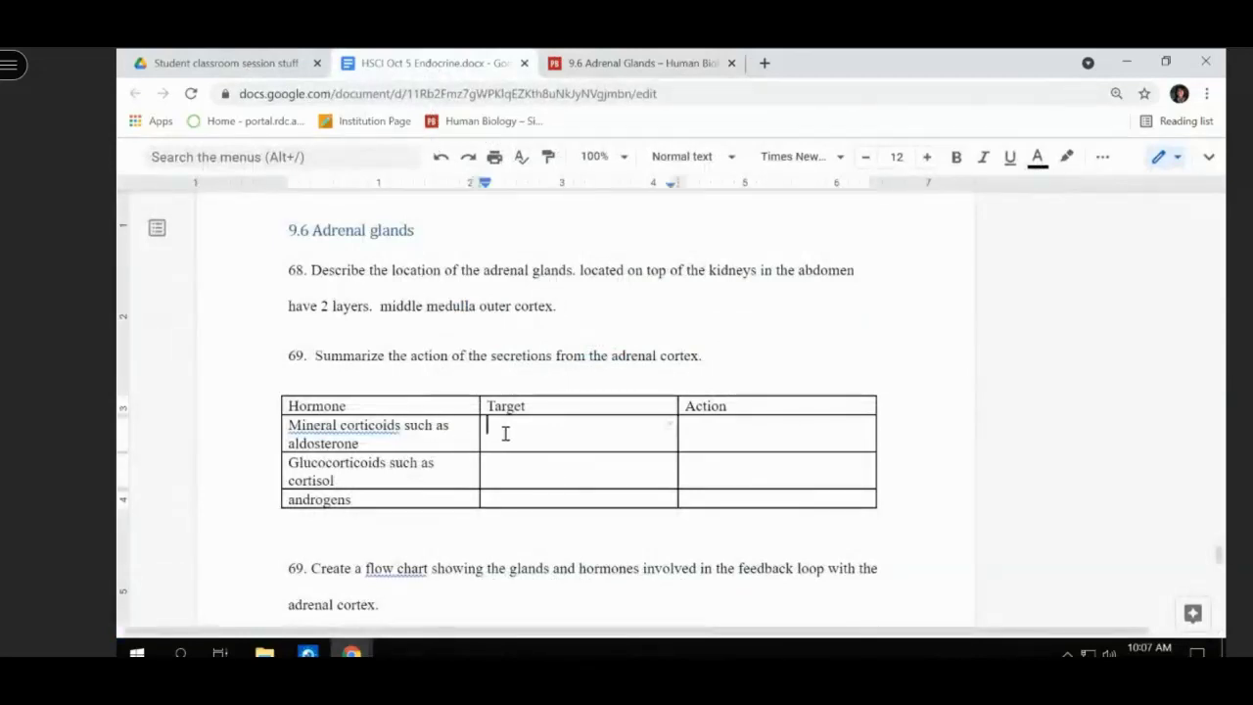
type("kidney")
key("Tab")
type("increase wats")
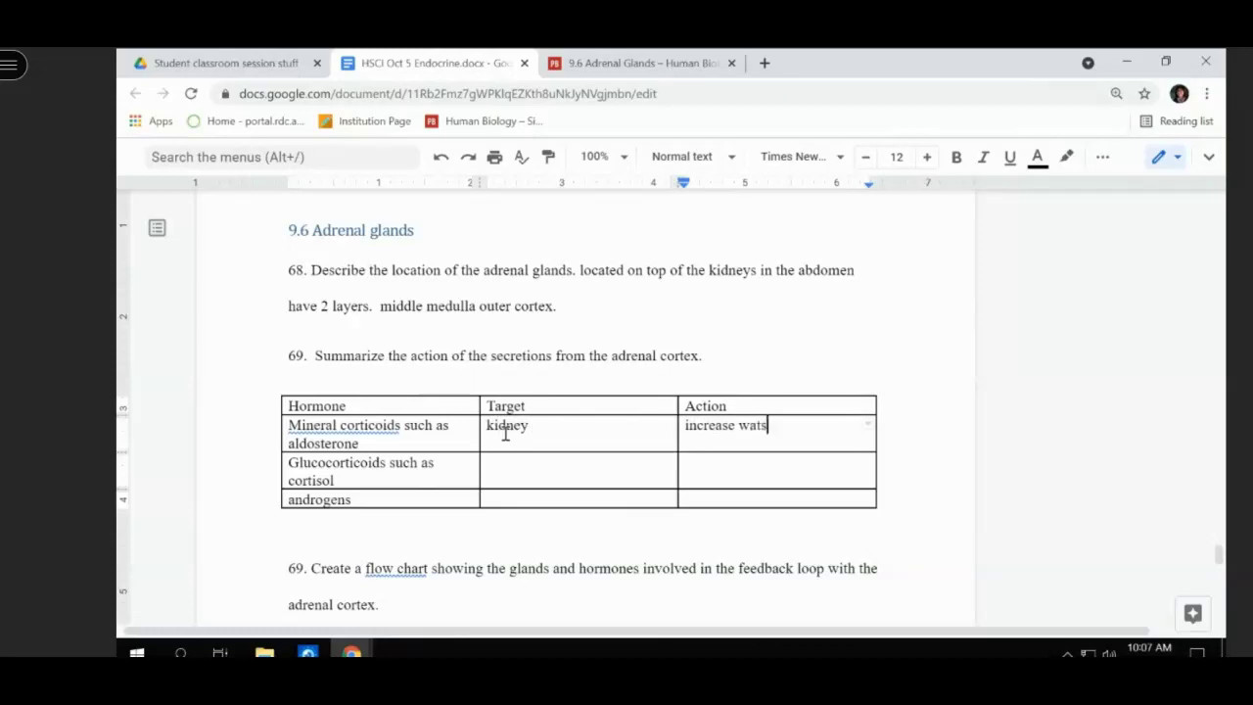
key("BackSpace")
type("er absorption")
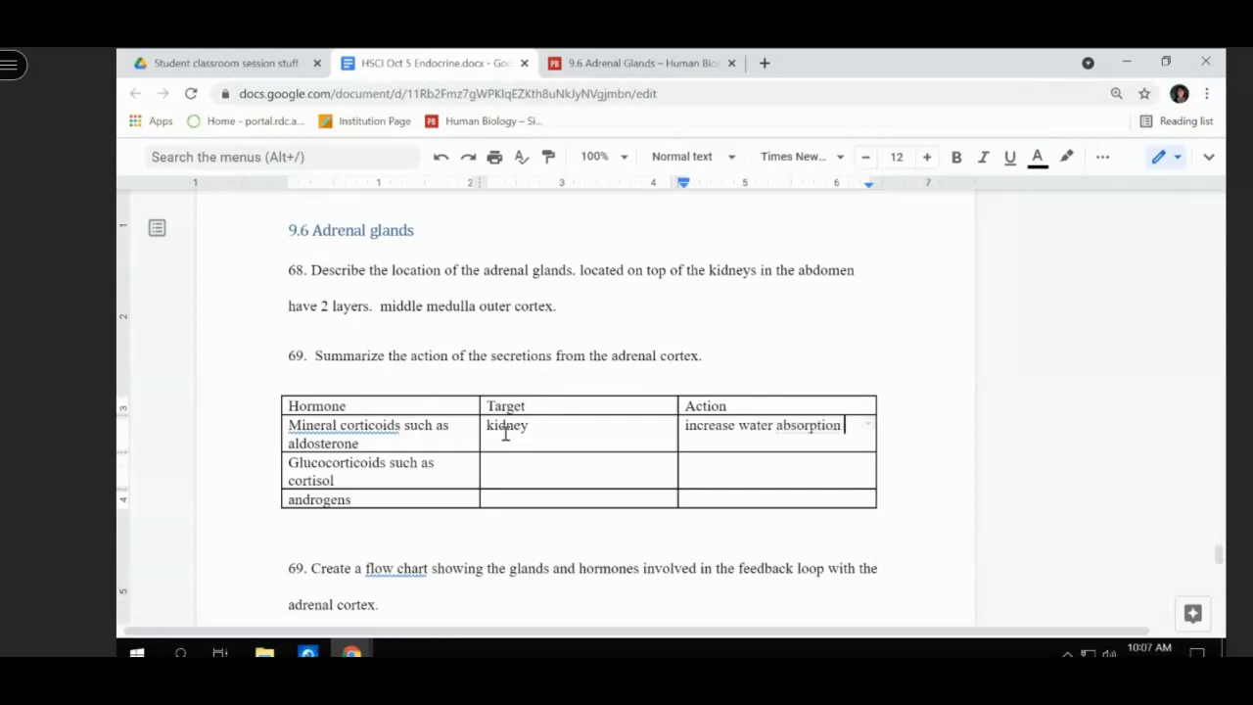
key("Left")
key("Left")
key("Left")
key("Left")
key("Left")
key("Left")
key("Left")
key("Left")
key("Left")
key("Left")
key("Left")
key("Left")
key("Left")
key("Left")
key("Left")
key("Left")
key("Left")
key("Left")
key("Left")
key("Left")
key("Left")
key("Left")
key("Left")
- Extend the mineral corticoids target with 'increase the reabsorption of Na', then return to the Adrenal Glands page
left_click(539, 428)
type("increase the reabsorb")
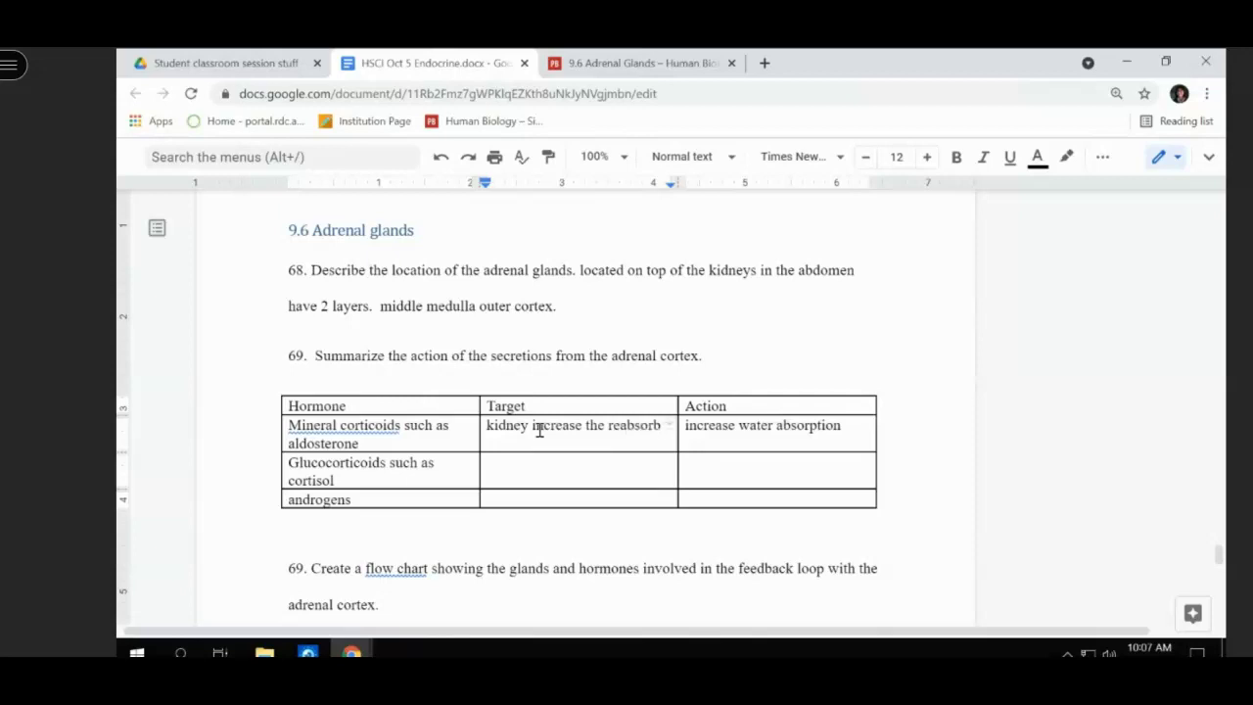
type("iom of Na")
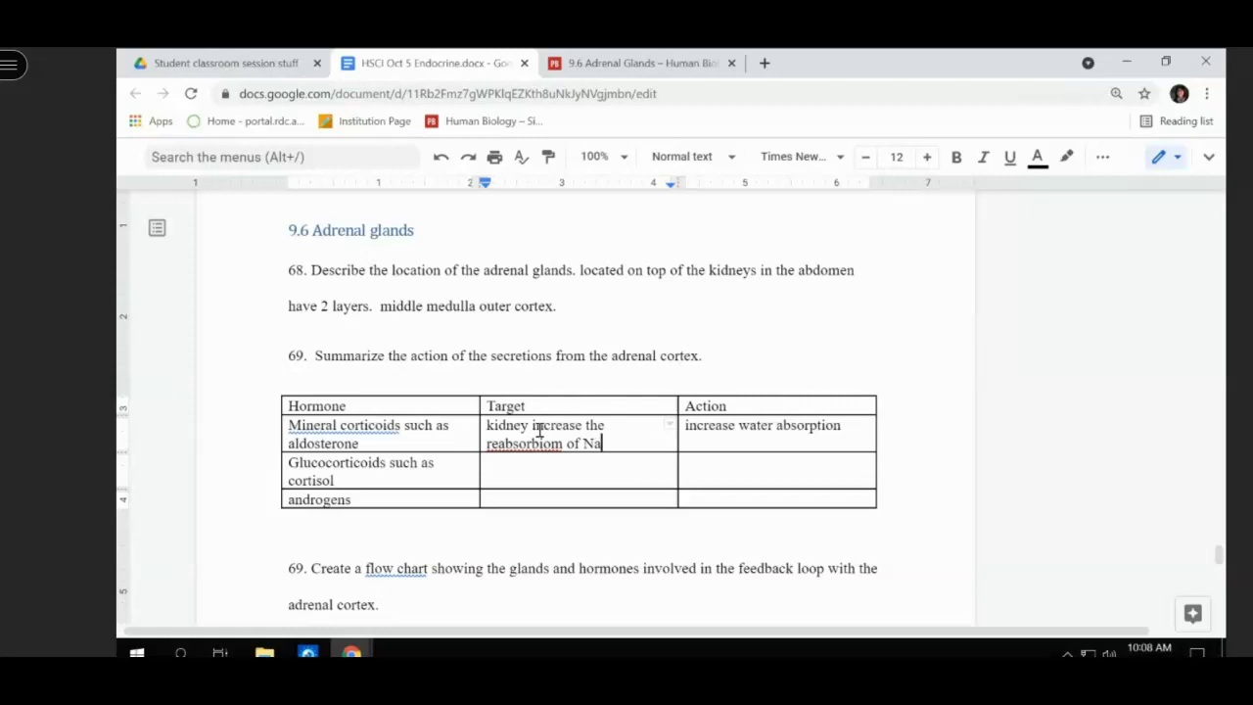
left_click(526, 475)
left_click(636, 63)
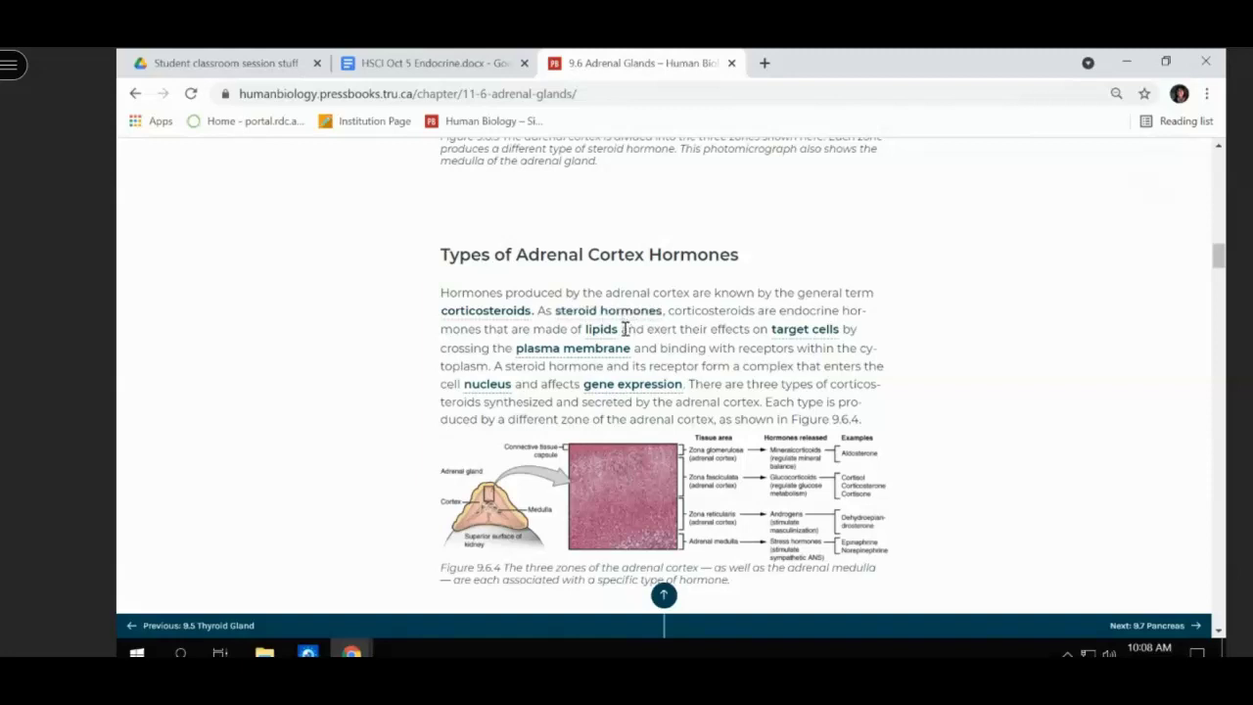
- Scroll the adrenal chapter down to the Mineralocorticoids and Glucocorticoids sections
scroll(623, 329, "down", 5)
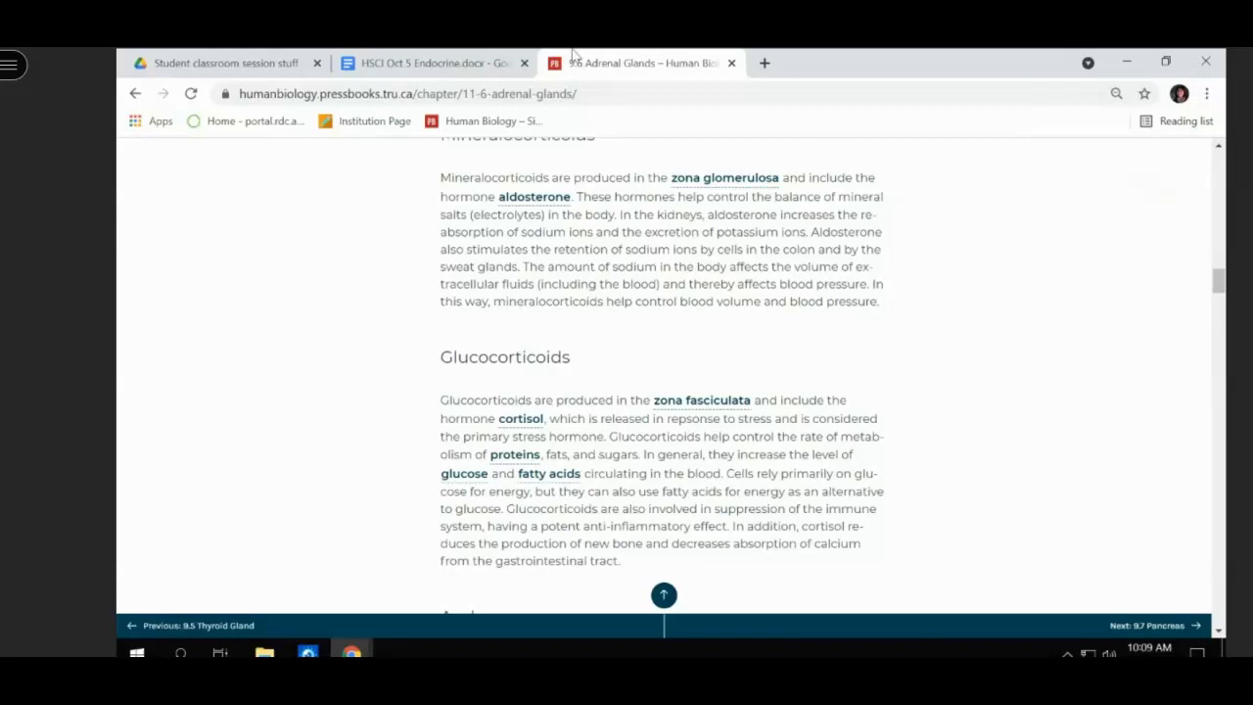
- Enter 'protein and fat store' as the glucocorticoids target in the Endocrine lecture doc
left_click(440, 63)
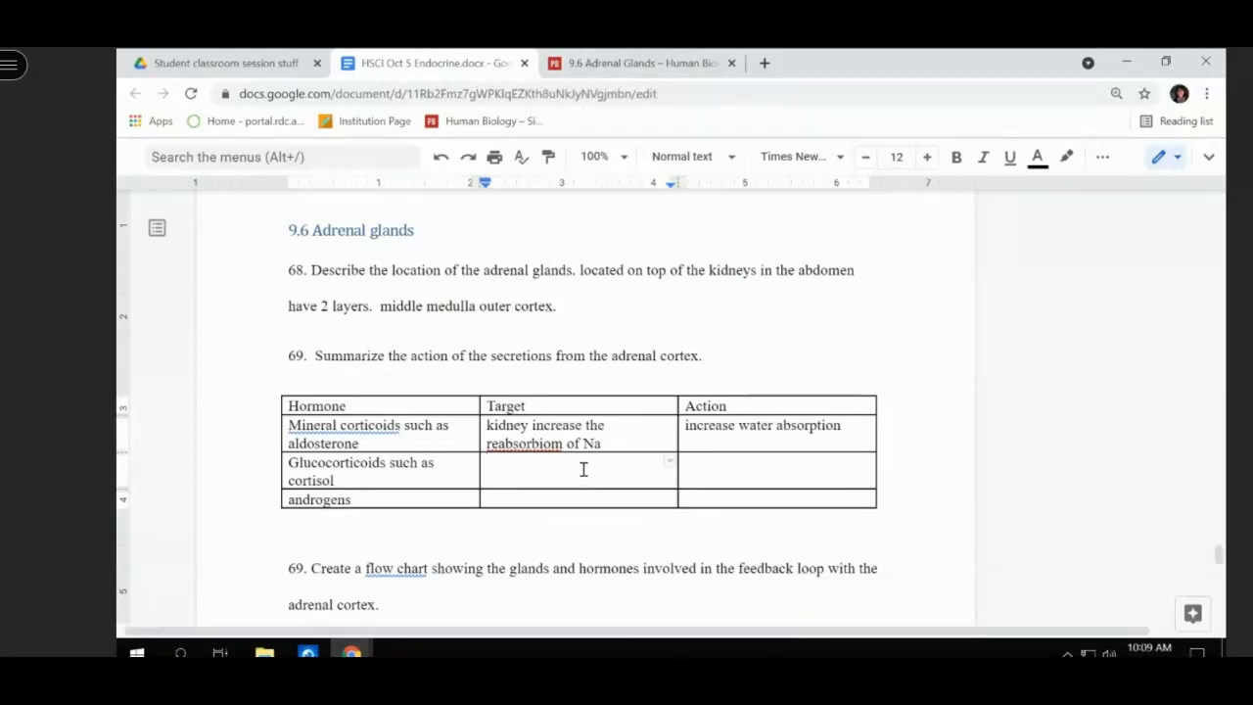
type("protein and fat store")
key("Tab")
- Type the glucocorticoids action 'increase the metabolism of fat and protein', correcting the typos
type("increase the metabolic")
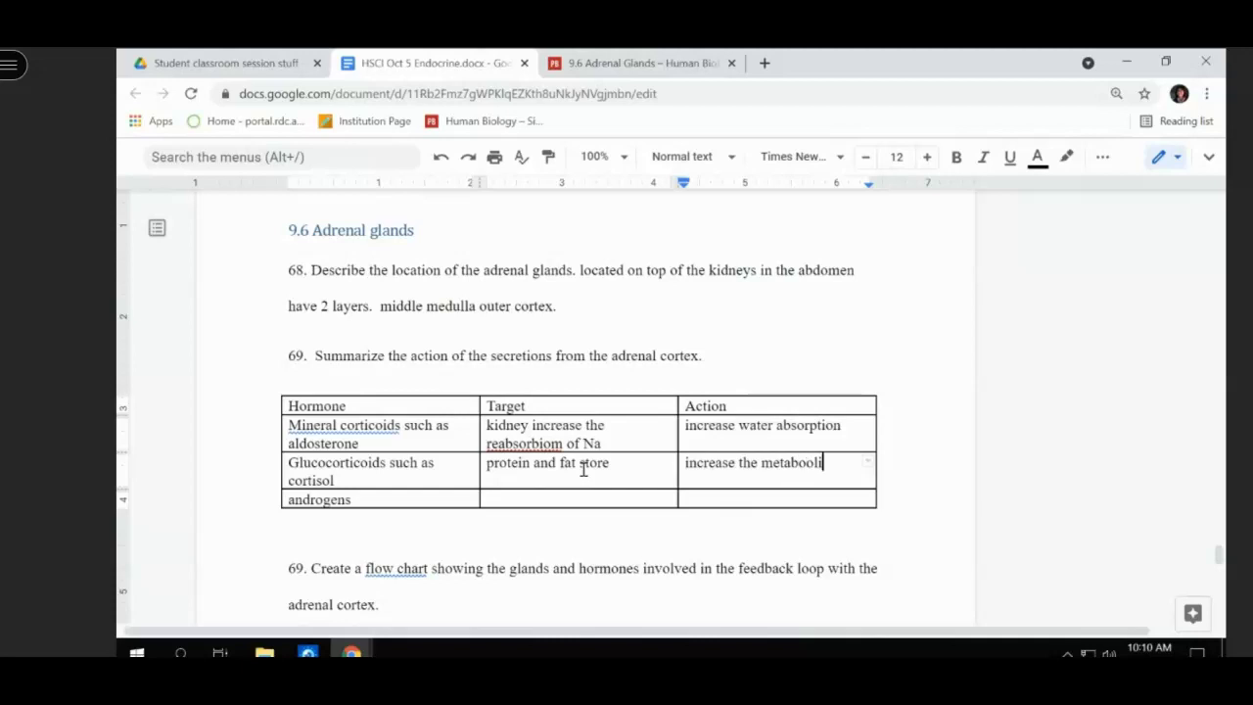
key("BackSpace")
key("BackSpace")
type("ism of fat and r")
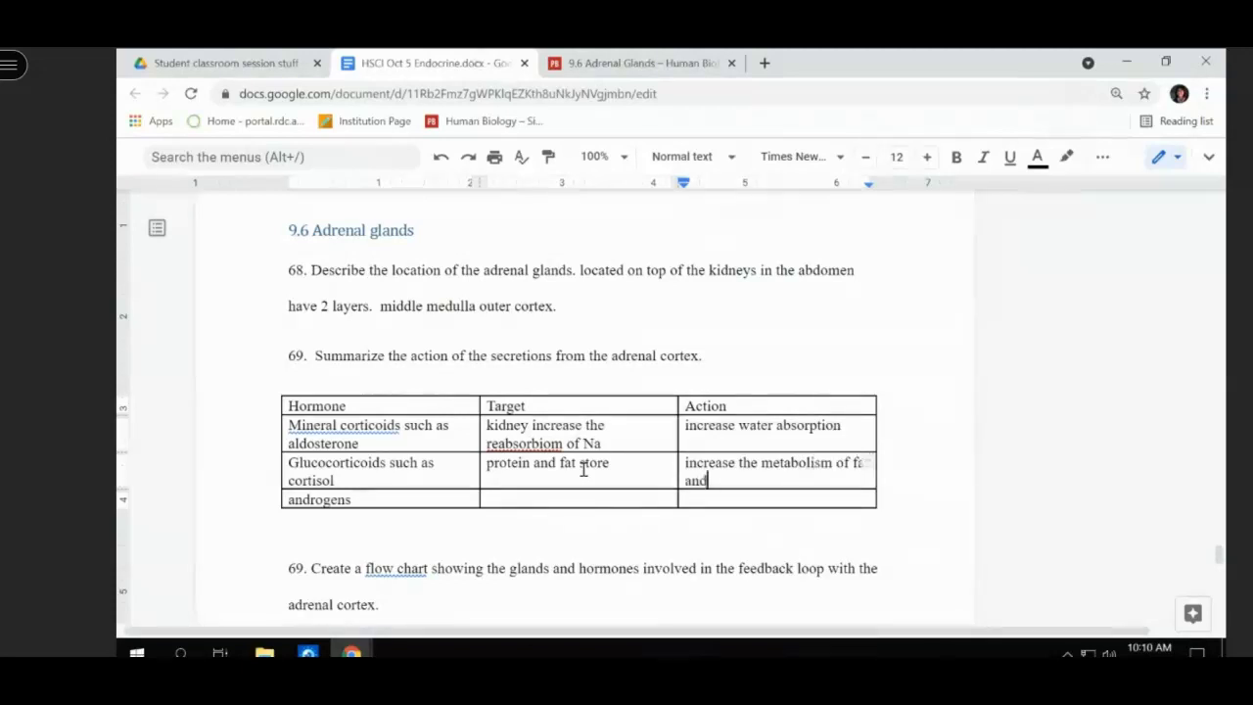
key("BackSpace")
type("proe")
key("BackSpace")
type("tine")
key("BackSpace")
key("BackSpace")
key("BackSpace")
key("BackSpace")
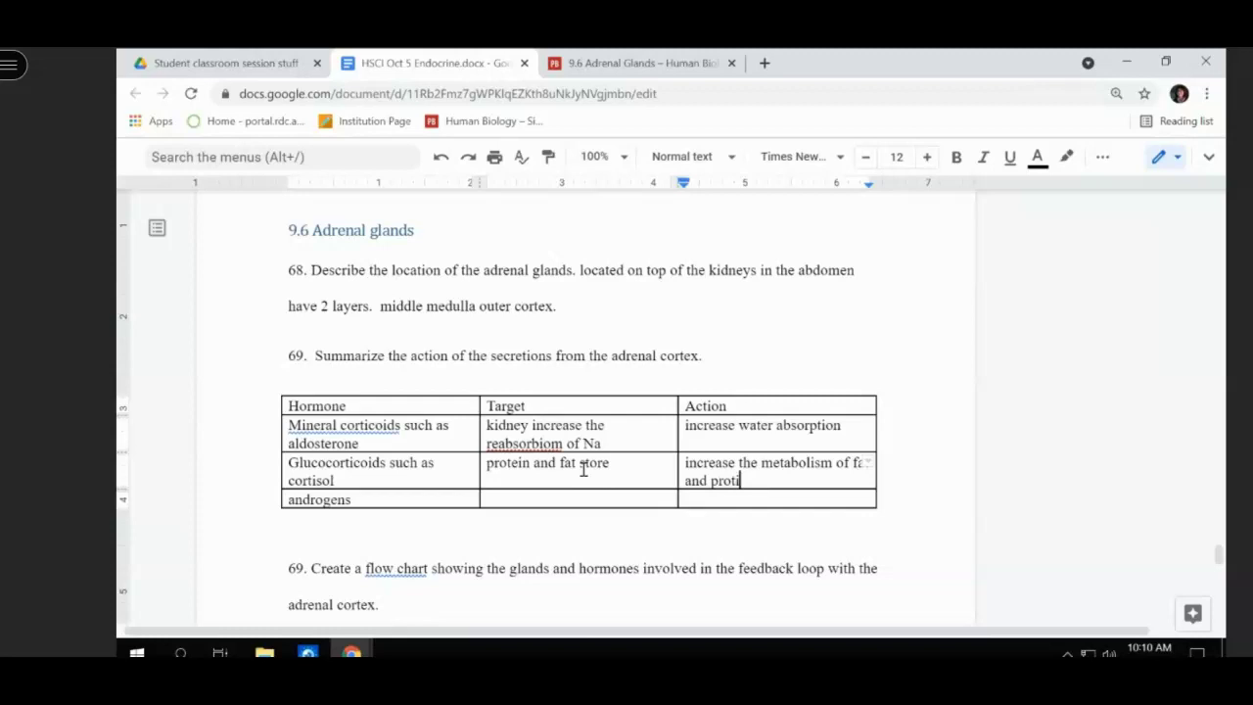
type("ein an")
key("BackSpace")
key("BackSpace")
left_click_drag(520, 497, 522, 467)
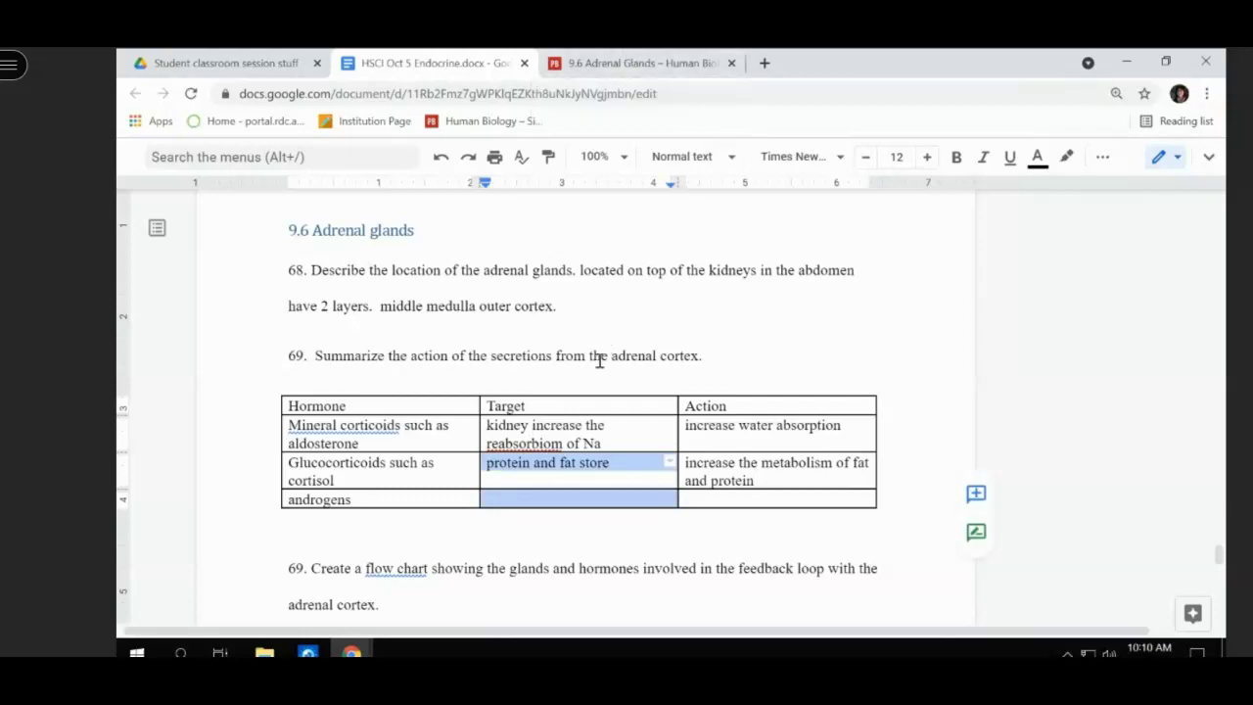
type("testro")
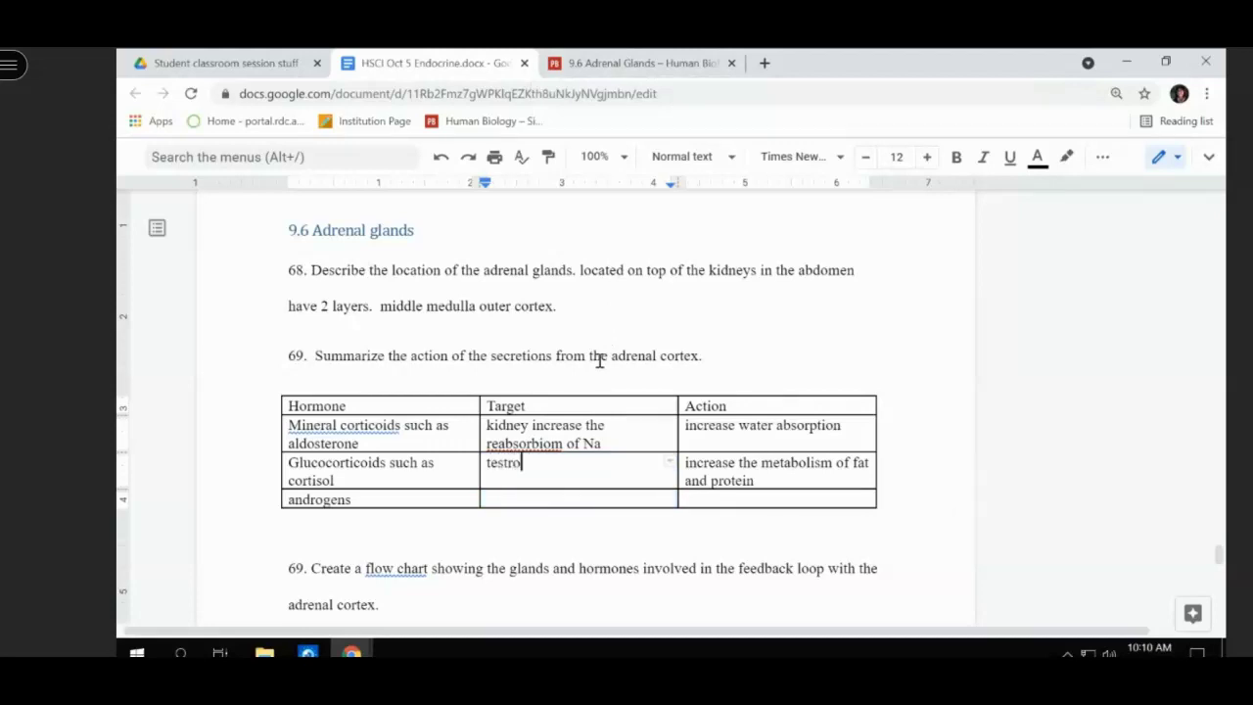
key("BackSpace")
type("sterone recepto")
key("BackSpace")
key("BackSpace")
key("BackSpace")
key("BackSpace")
key("BackSpace")
key("BackSpace")
key("BackSpace")
key("BackSpace")
key("BackSpace")
key("BackSpace")
left_click(440, 159)
left_click(439, 158)
left_click(440, 158)
left_click(440, 158)
left_click(440, 158)
left_click(439, 158)
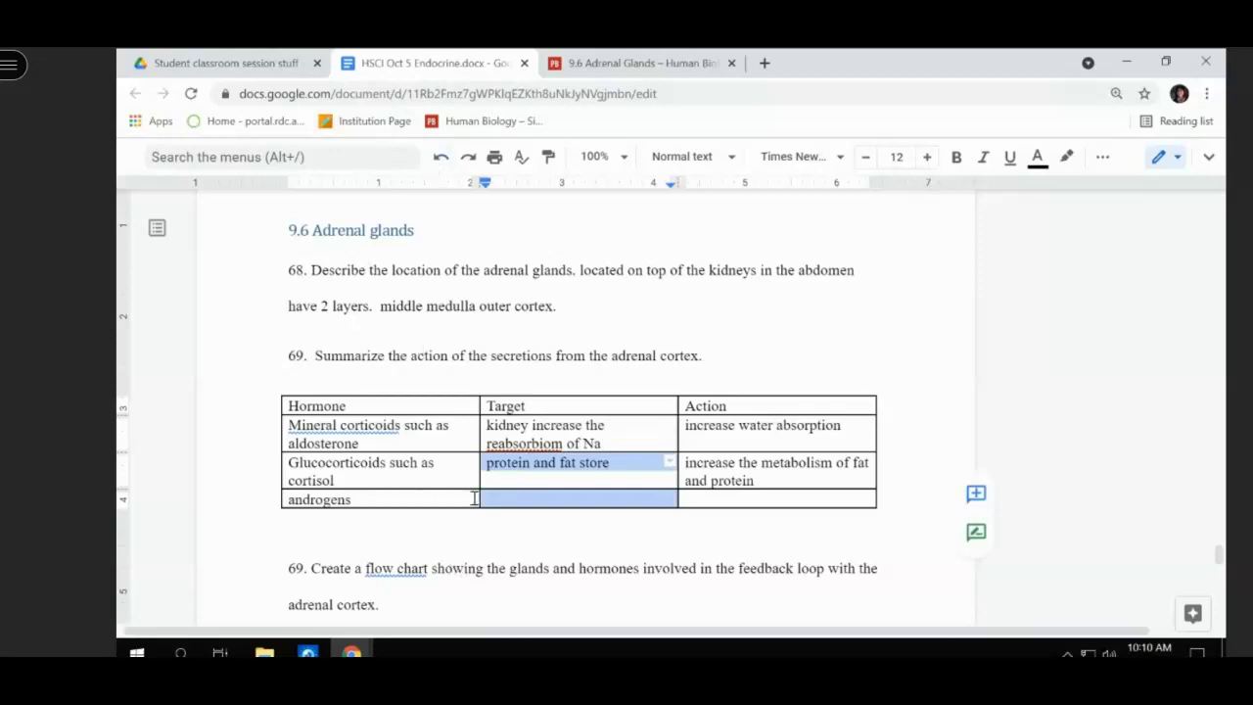
- Enter testosterone as the androgens target via the spelling suggestion, and start the action with 'produce'
key("Right")
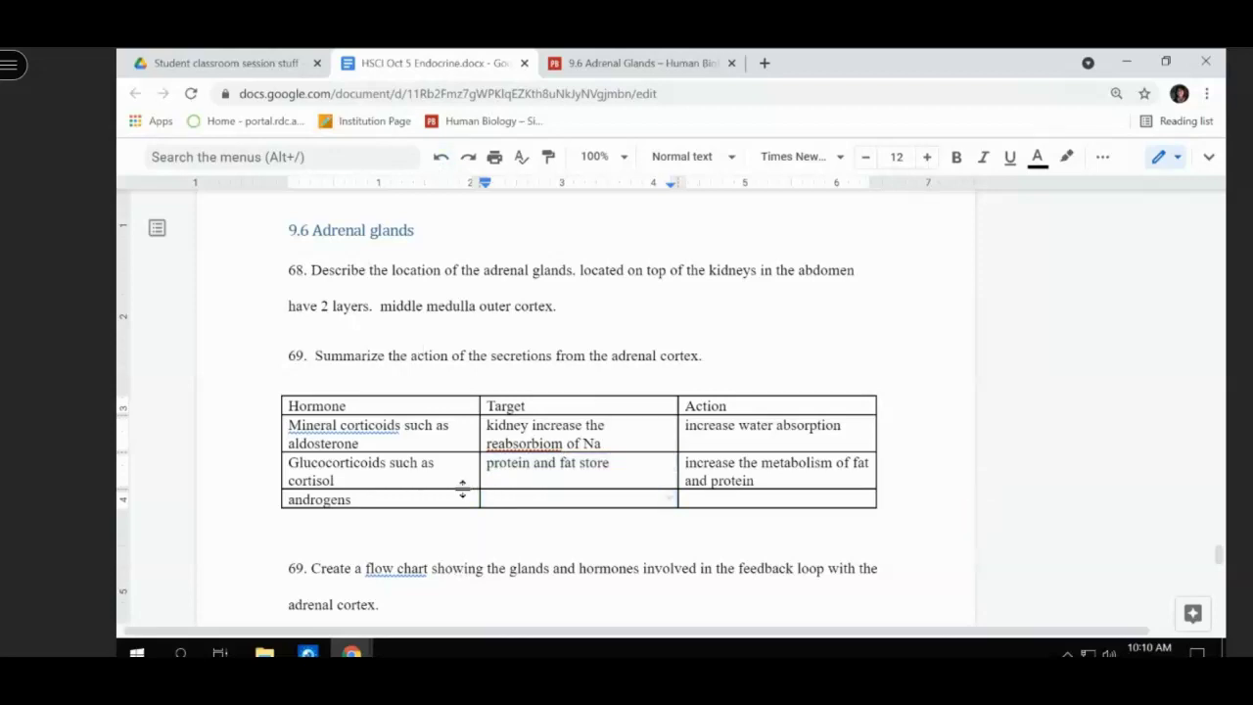
type("testersone")
key("Tab")
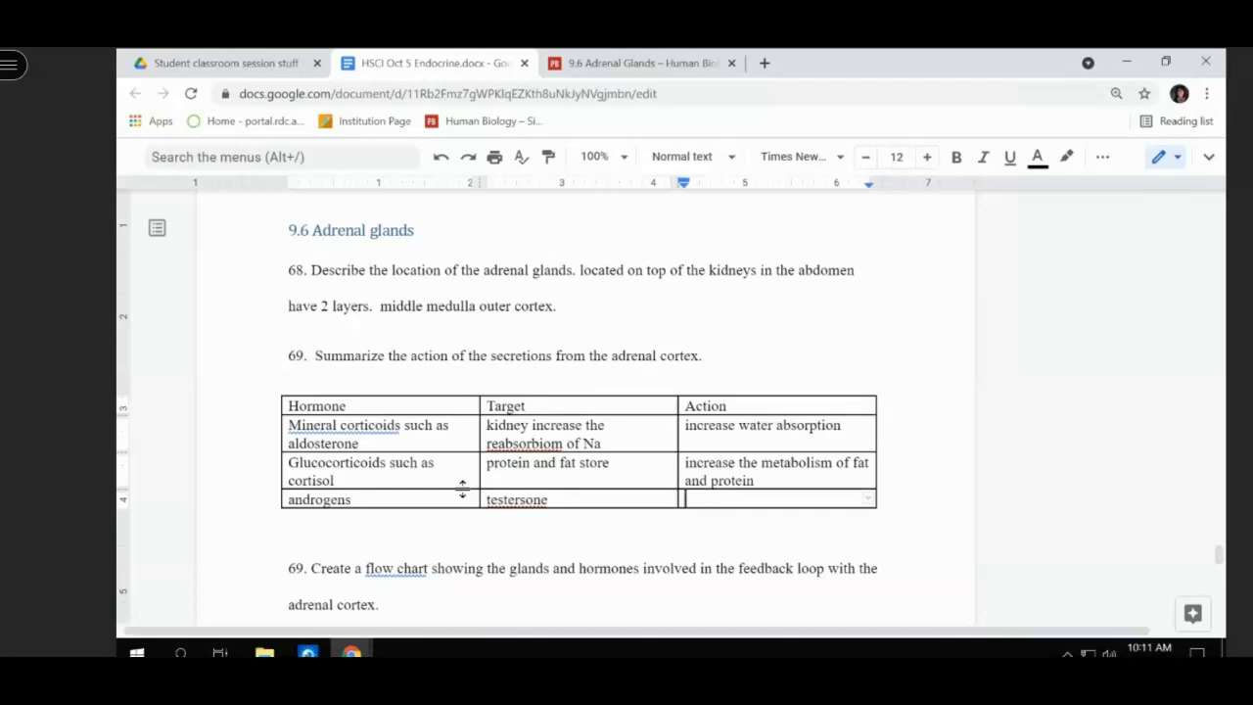
left_click(507, 498)
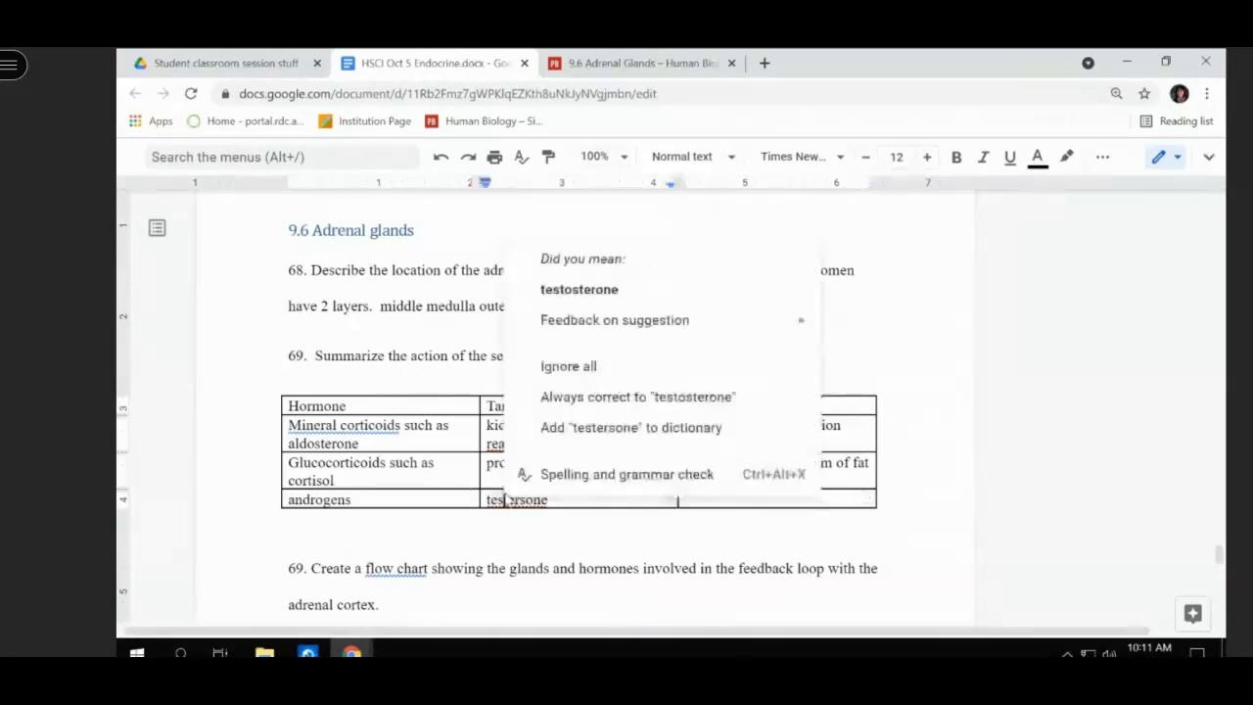
left_click(558, 290)
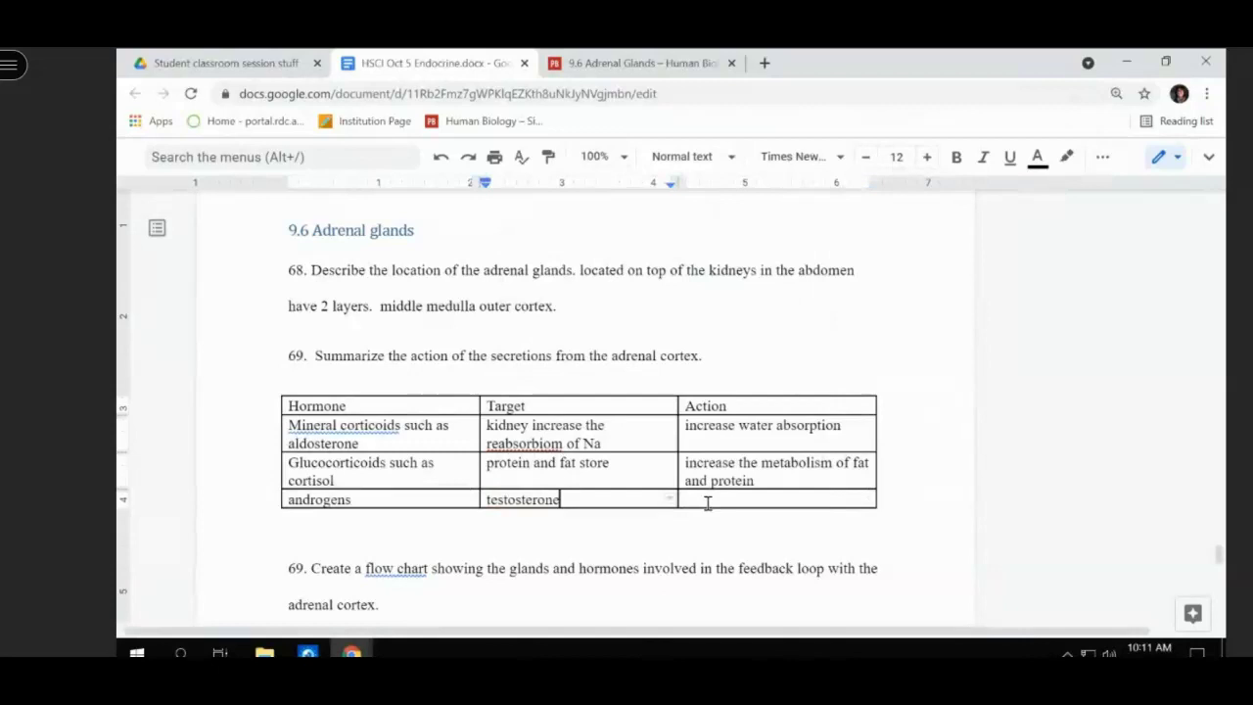
left_click(707, 502)
type("produce")
left_click(623, 64)
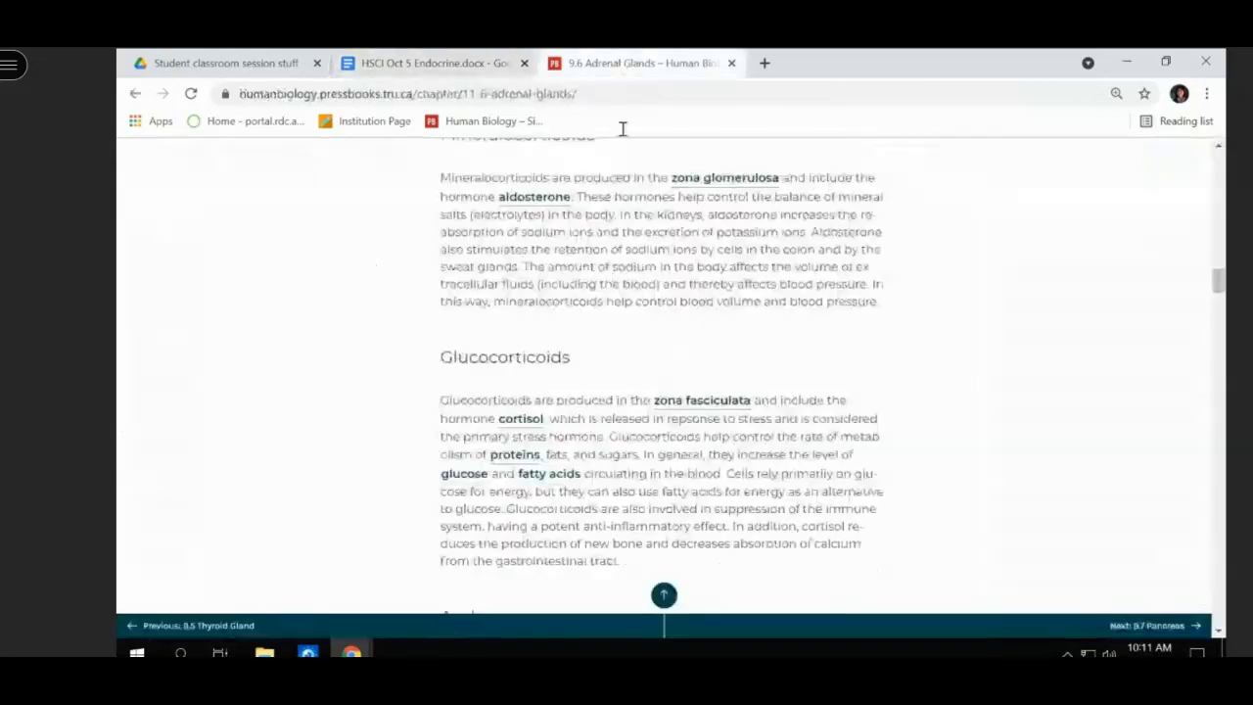
scroll(598, 497, "down", 3)
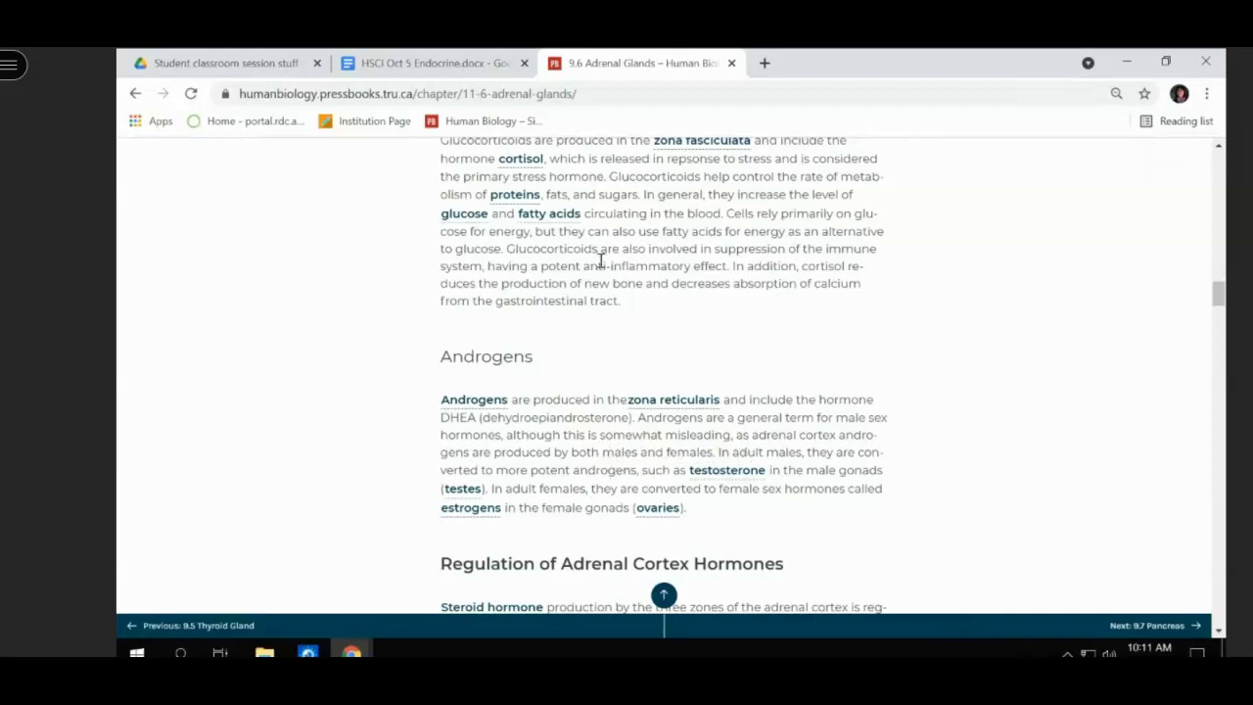
left_click(428, 63)
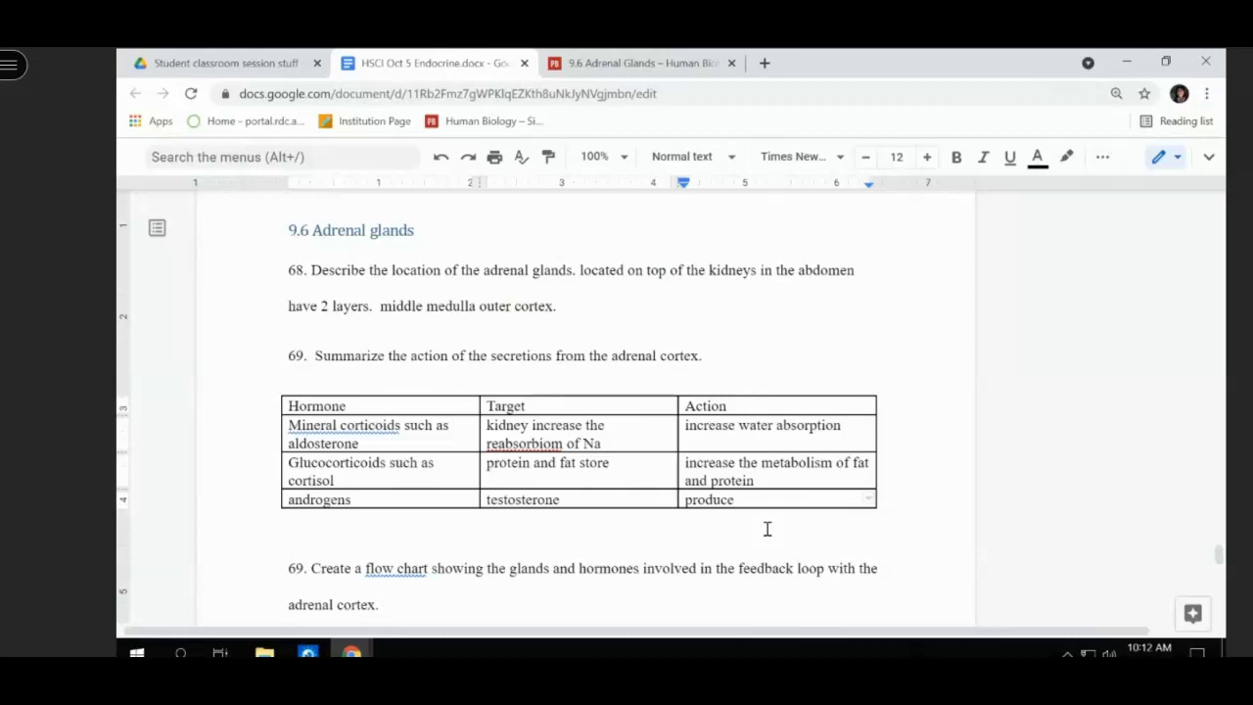
- Change the androgens target to 'testosterone receptors' and the action to 'converted into sex hormone'
key("BackSpace")
key("BackSpace")
key("BackSpace")
key("BackSpace")
key("BackSpace")
key("BackSpace")
key("BackSpace")
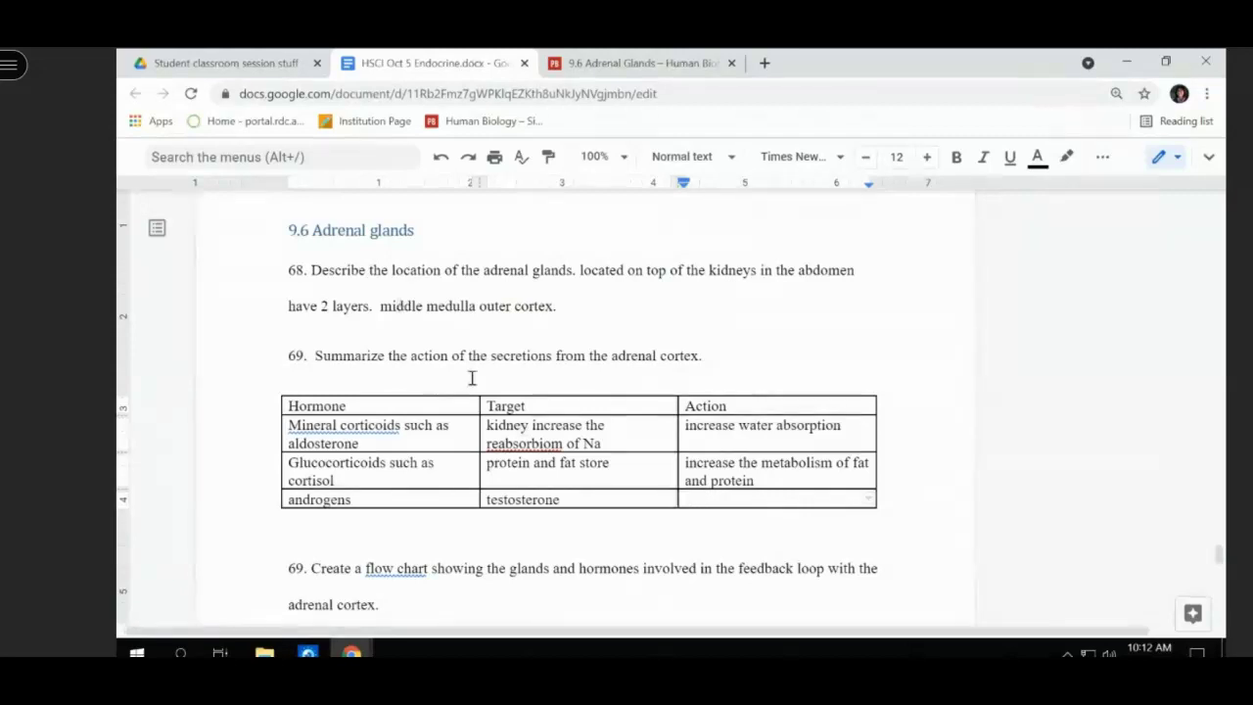
left_click(576, 492)
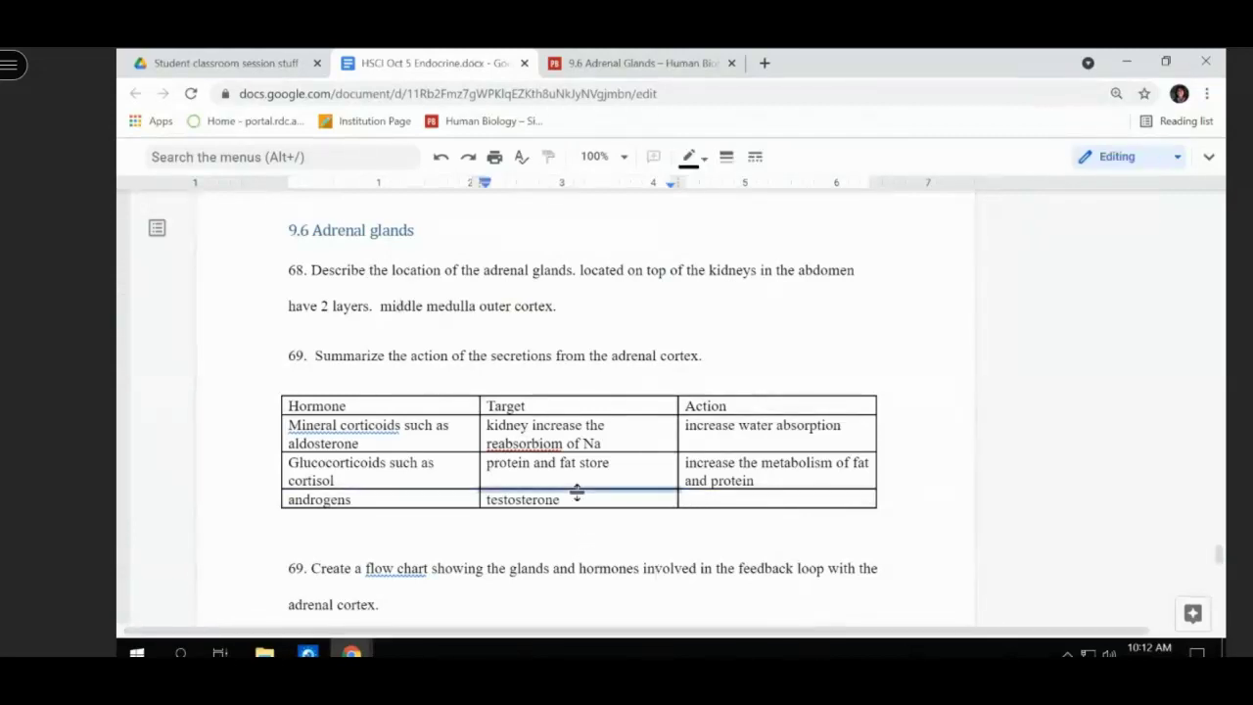
left_click(593, 502)
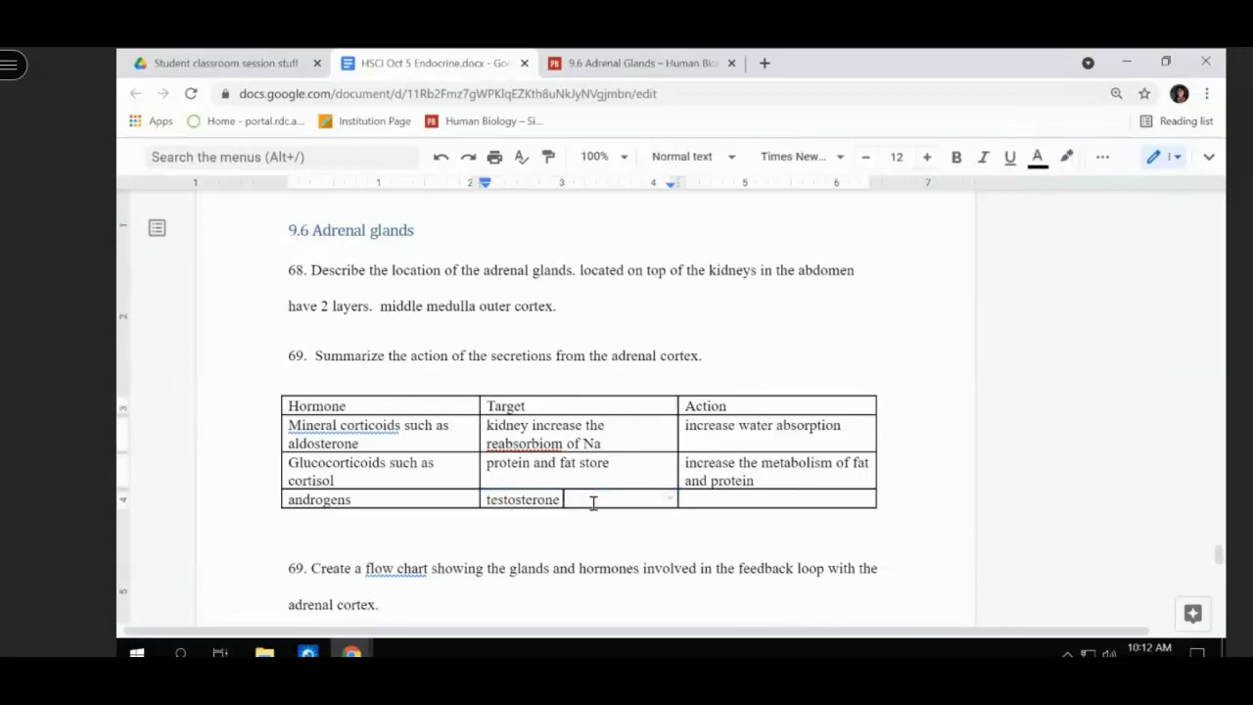
type("receptors")
key("Tab")
type("converted inm")
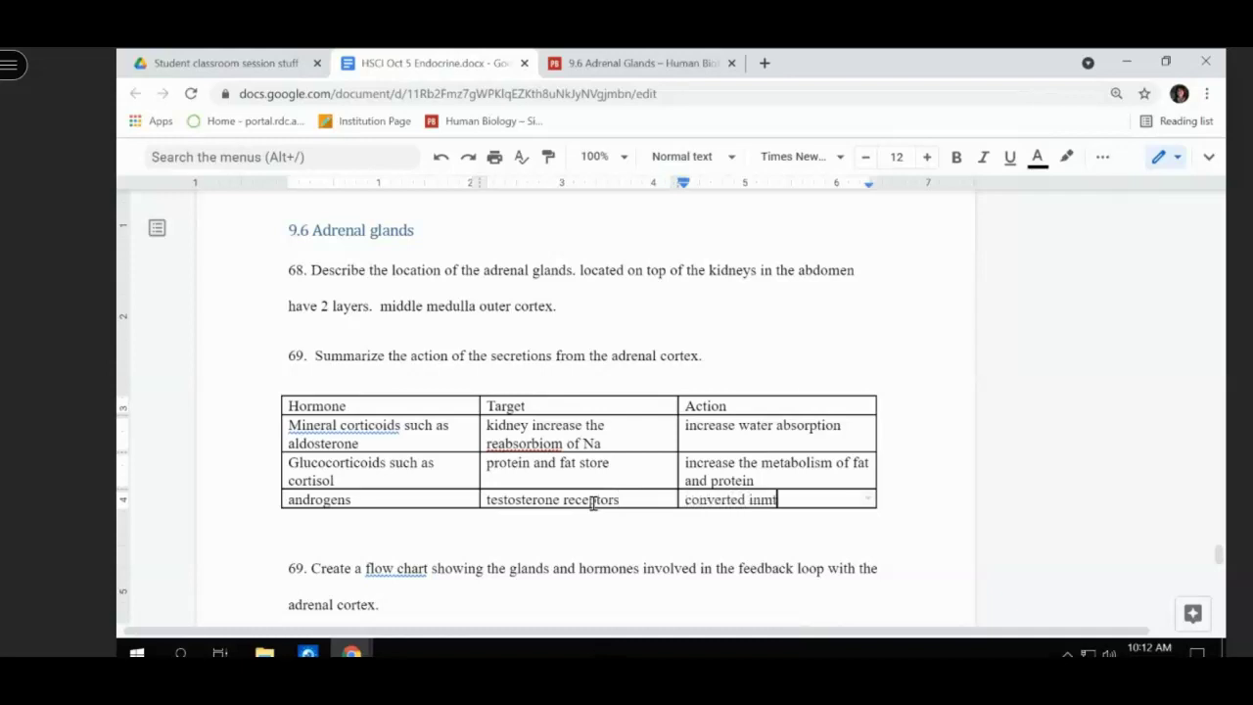
key("BackSpace")
type("to sex hr")
key("BackSpace")
type("ormone")
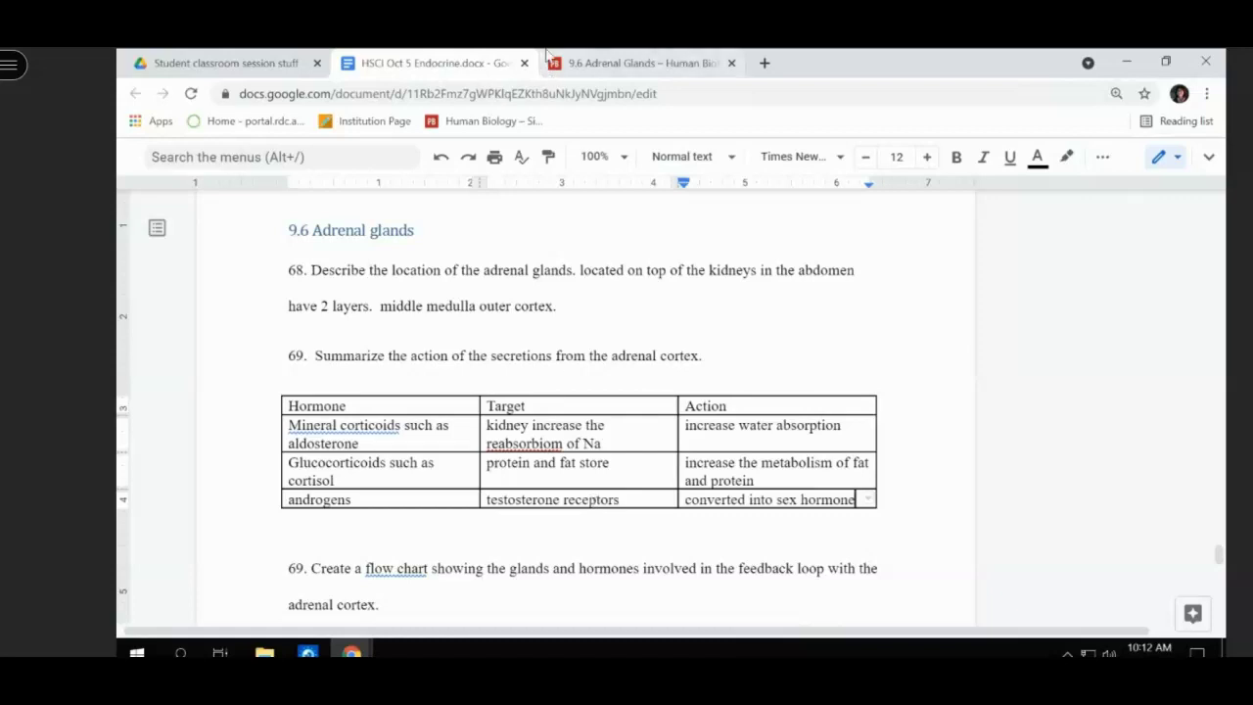
- Scroll the worksheet down to the Endocrine cards Jamboard link and back up to question 69
scroll(499, 264, "down", 3)
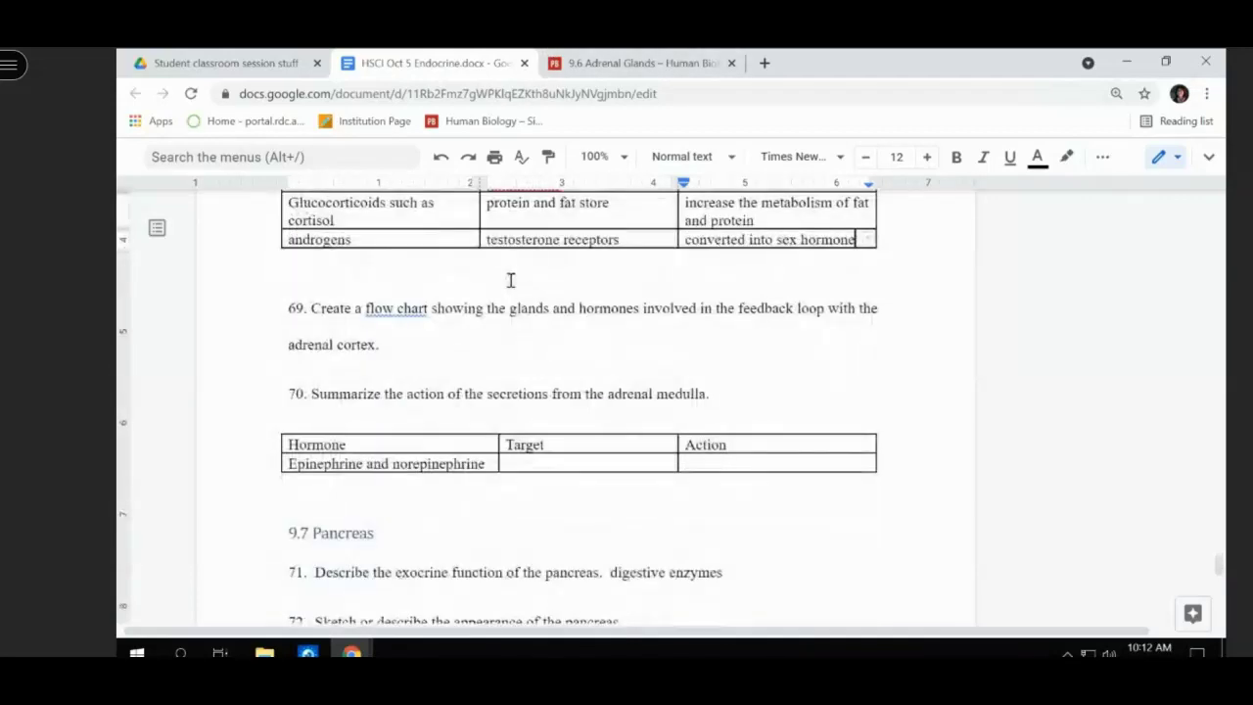
scroll(510, 280, "down", 4)
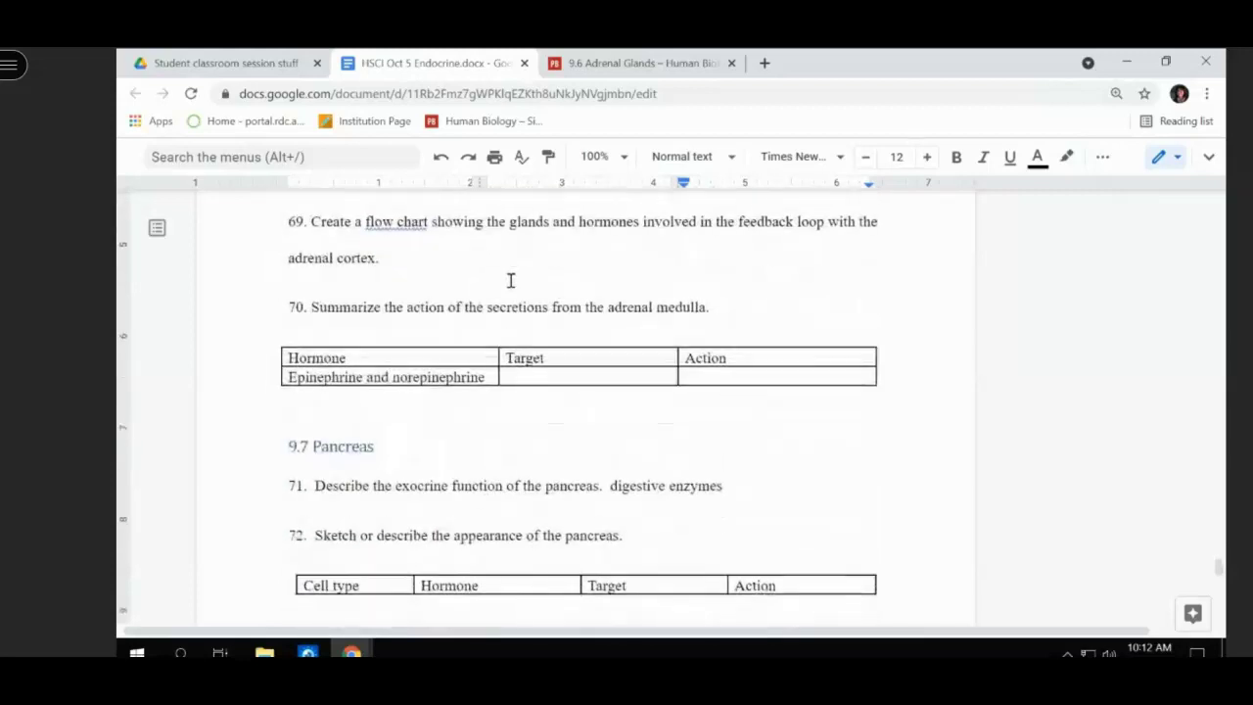
scroll(510, 280, "down", 7)
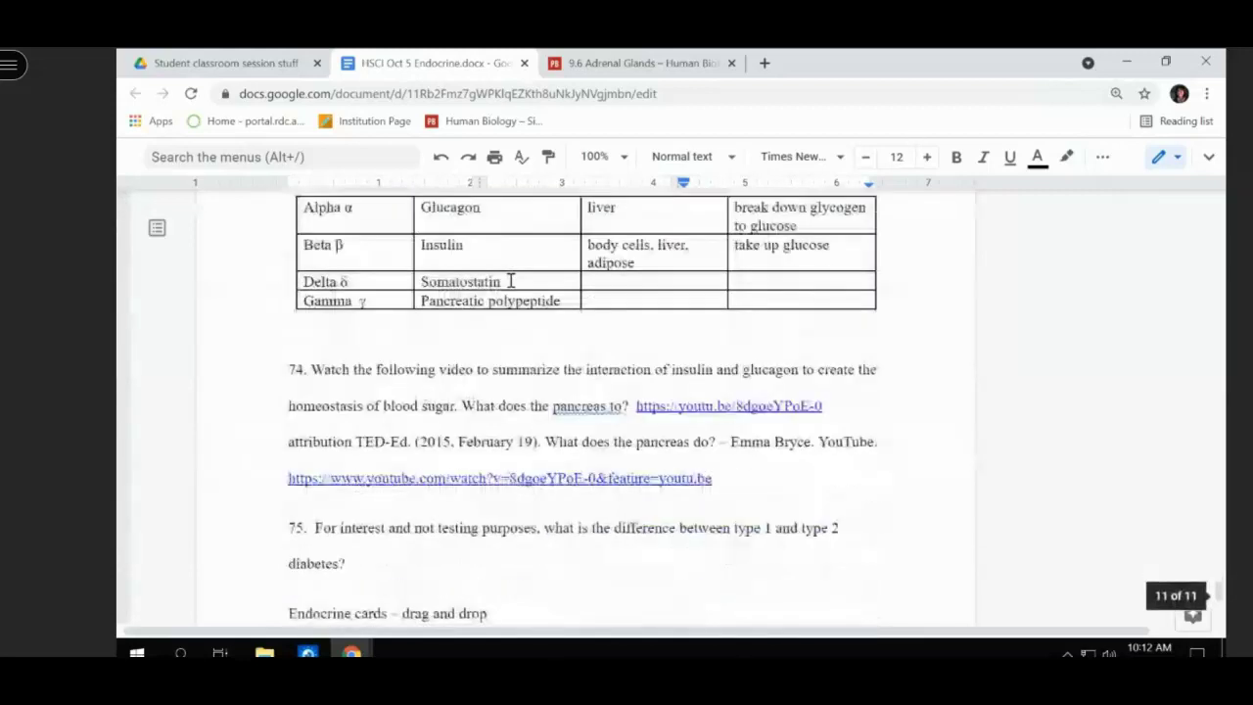
scroll(509, 280, "down", 2)
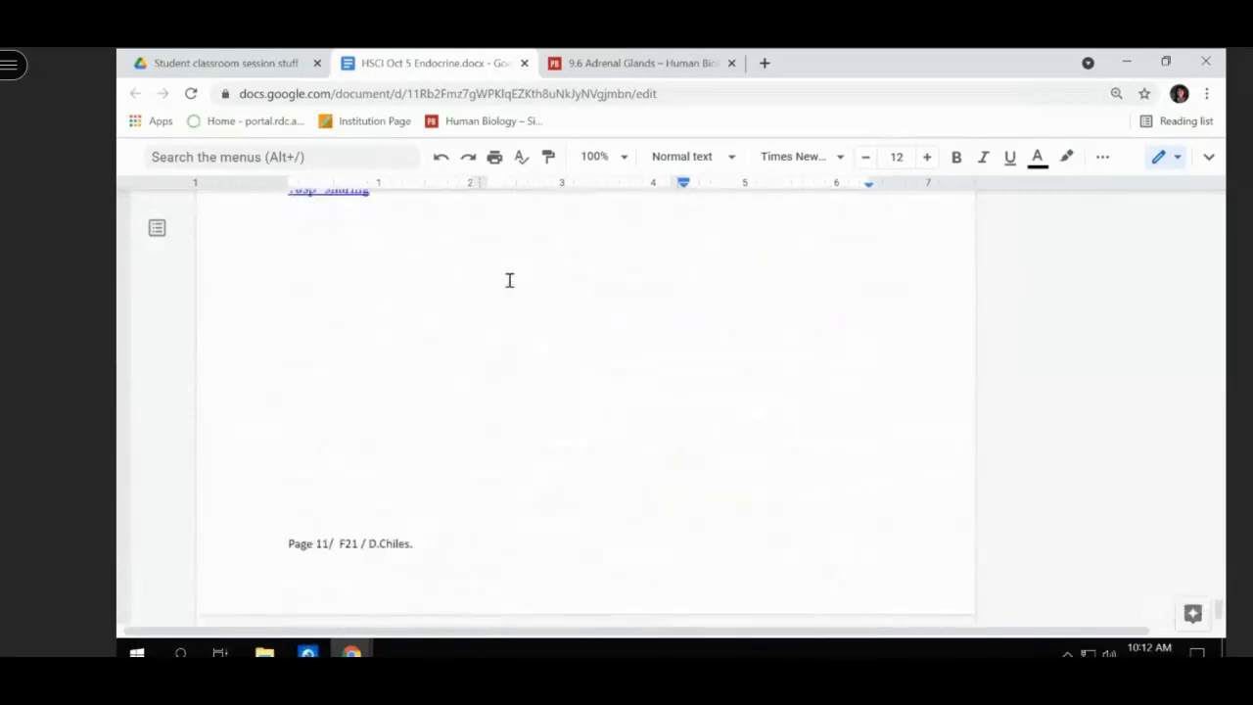
scroll(509, 280, "up", 10)
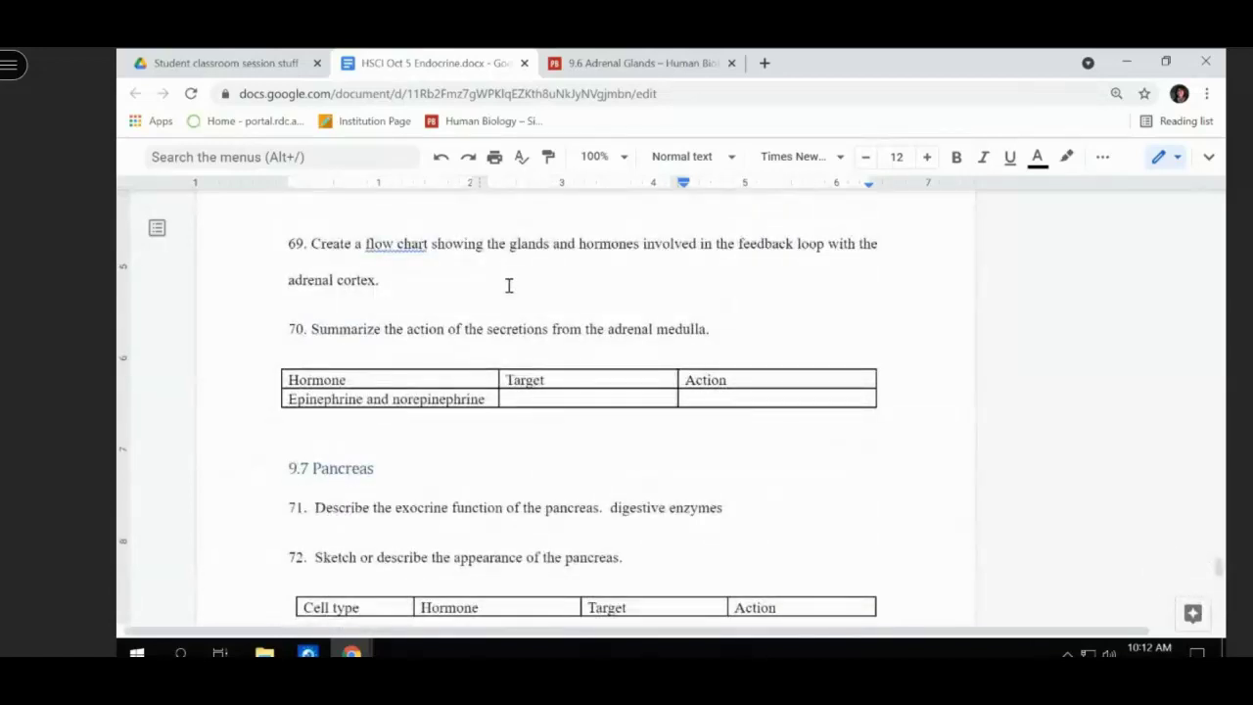
- Scroll the 9.6 Adrenal Glands page to the Adrenal Medulla passage on catecholamines, briefly checking the worksheet
left_click(597, 63)
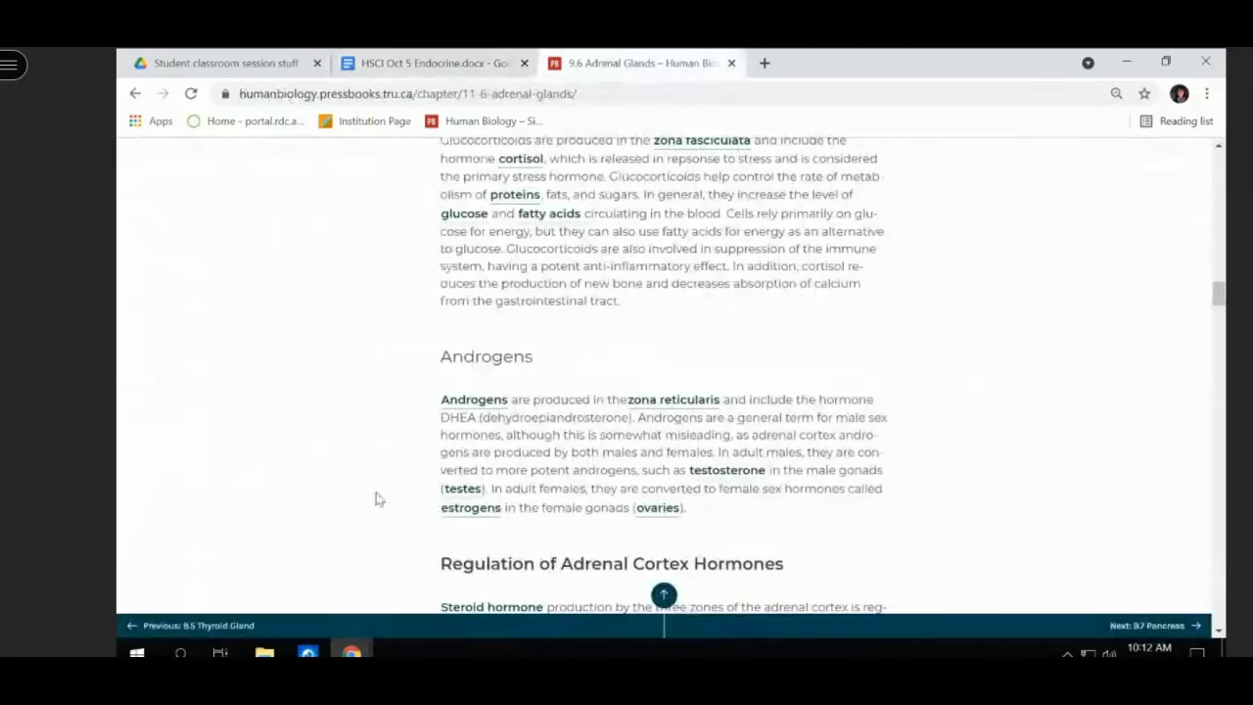
scroll(522, 456, "down", 3)
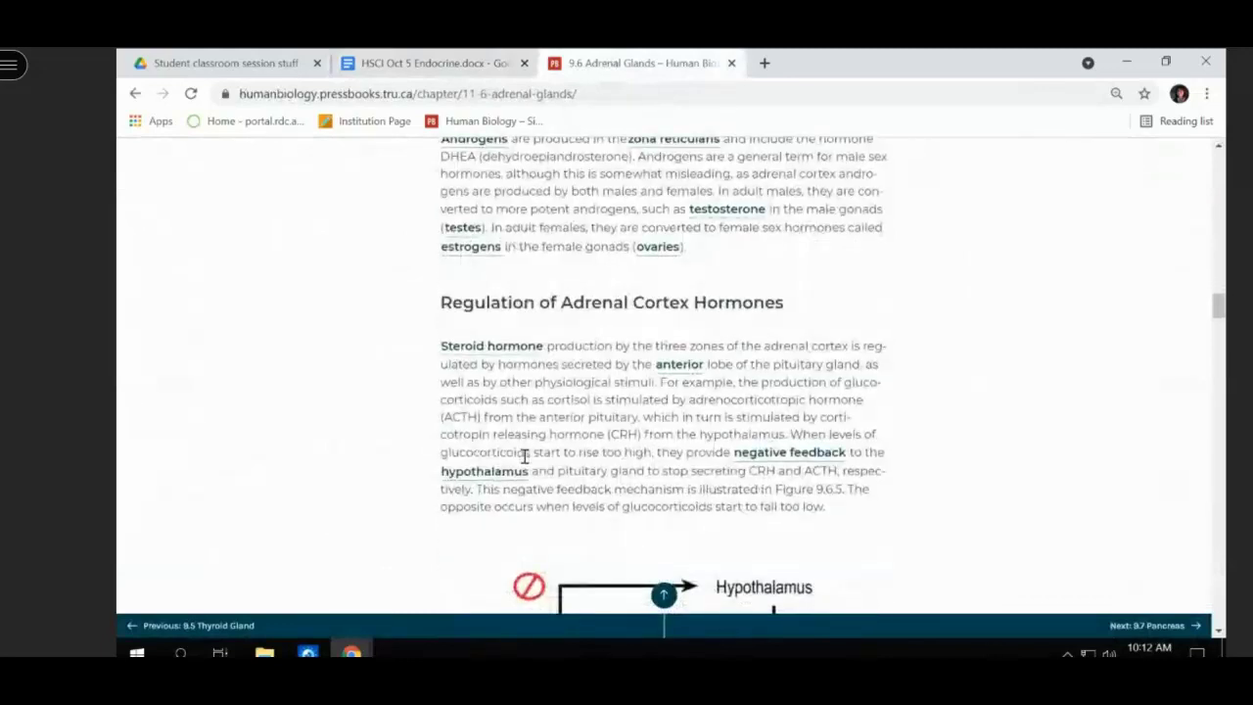
scroll(525, 456, "down", 5)
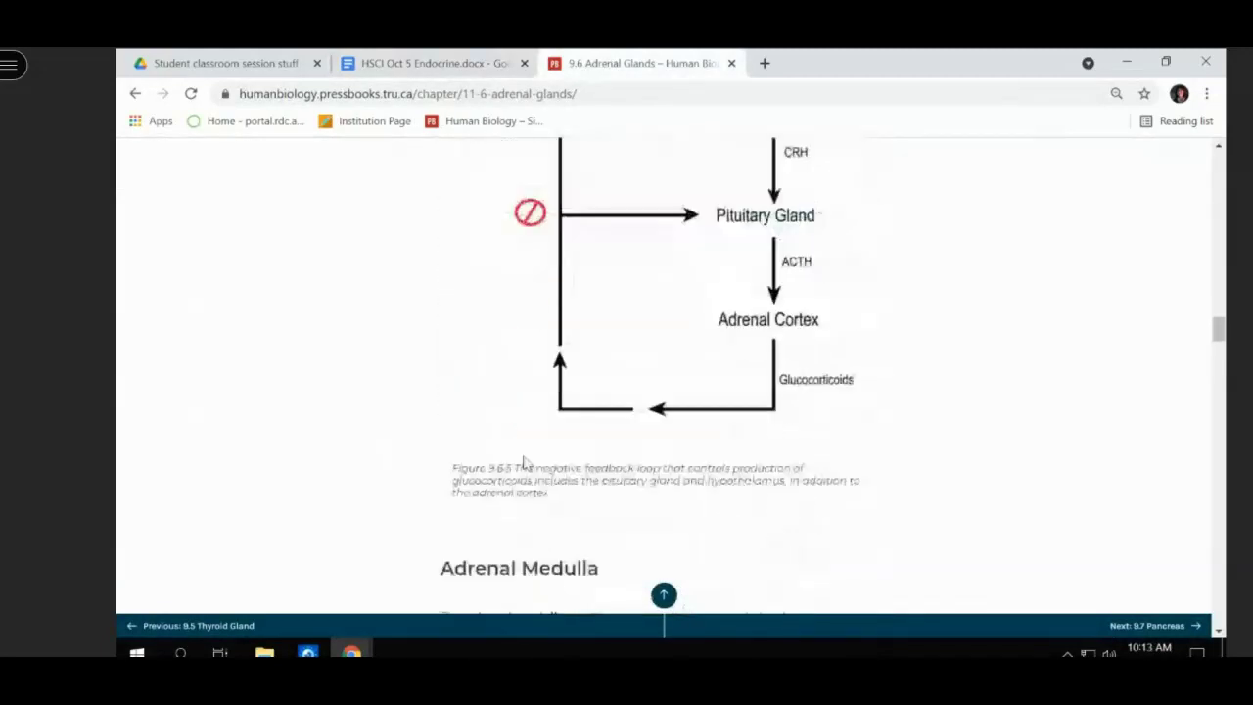
scroll(525, 462, "down", 4)
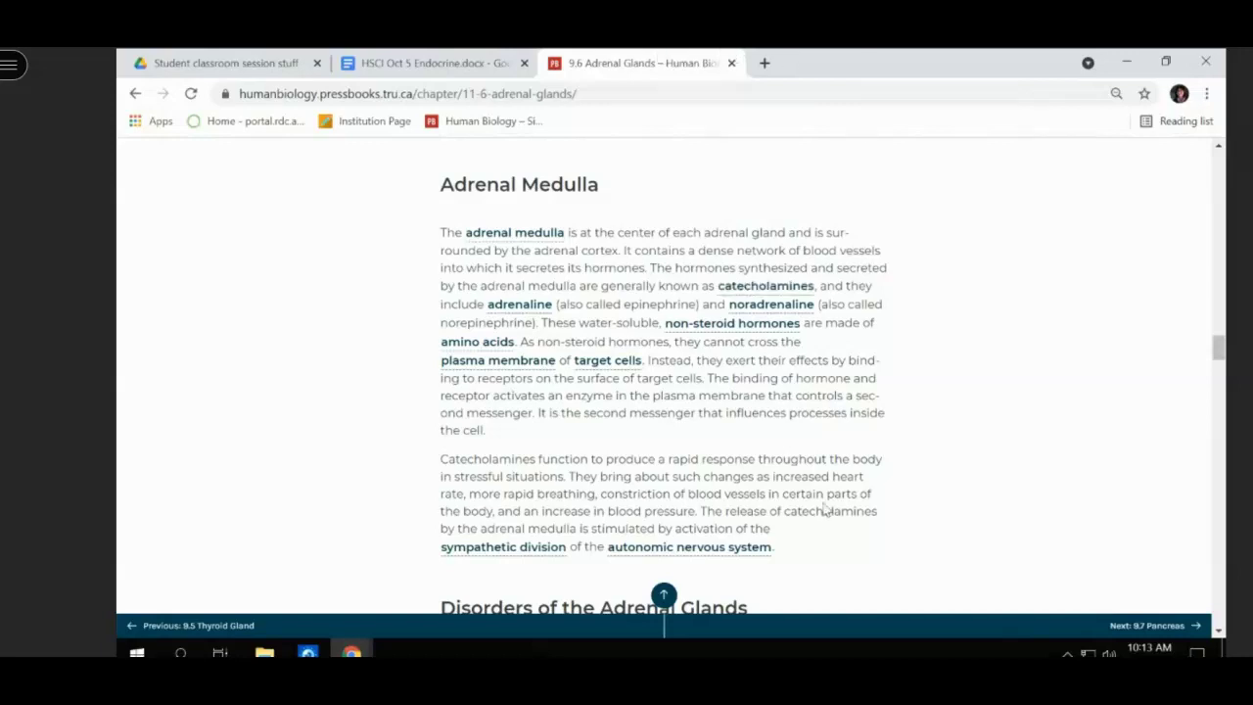
scroll(593, 637, "down", 1)
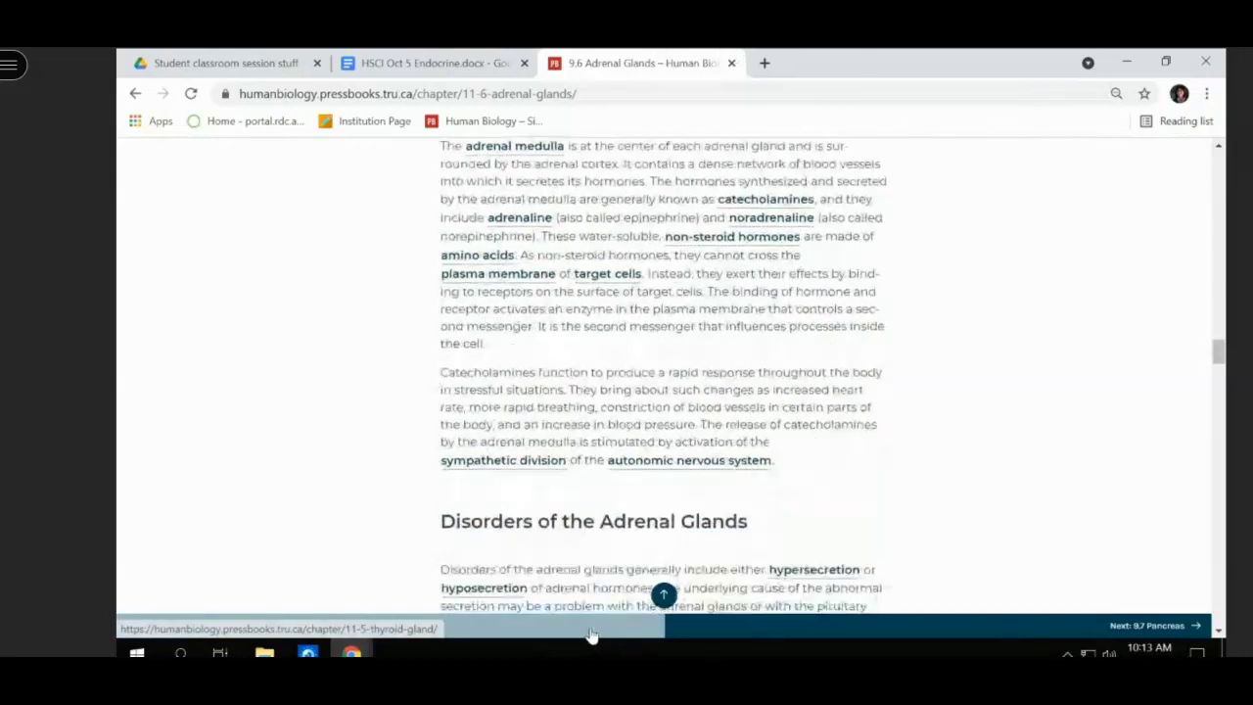
left_click(395, 62)
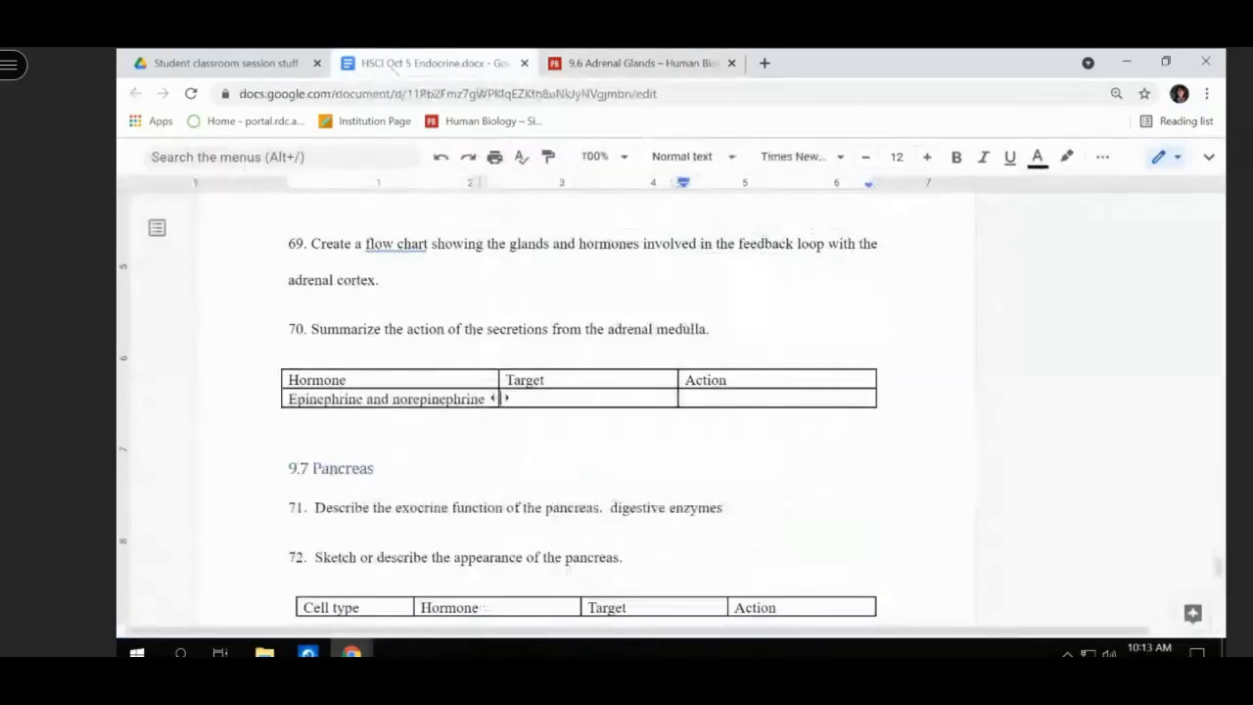
scroll(487, 456, "down", 1)
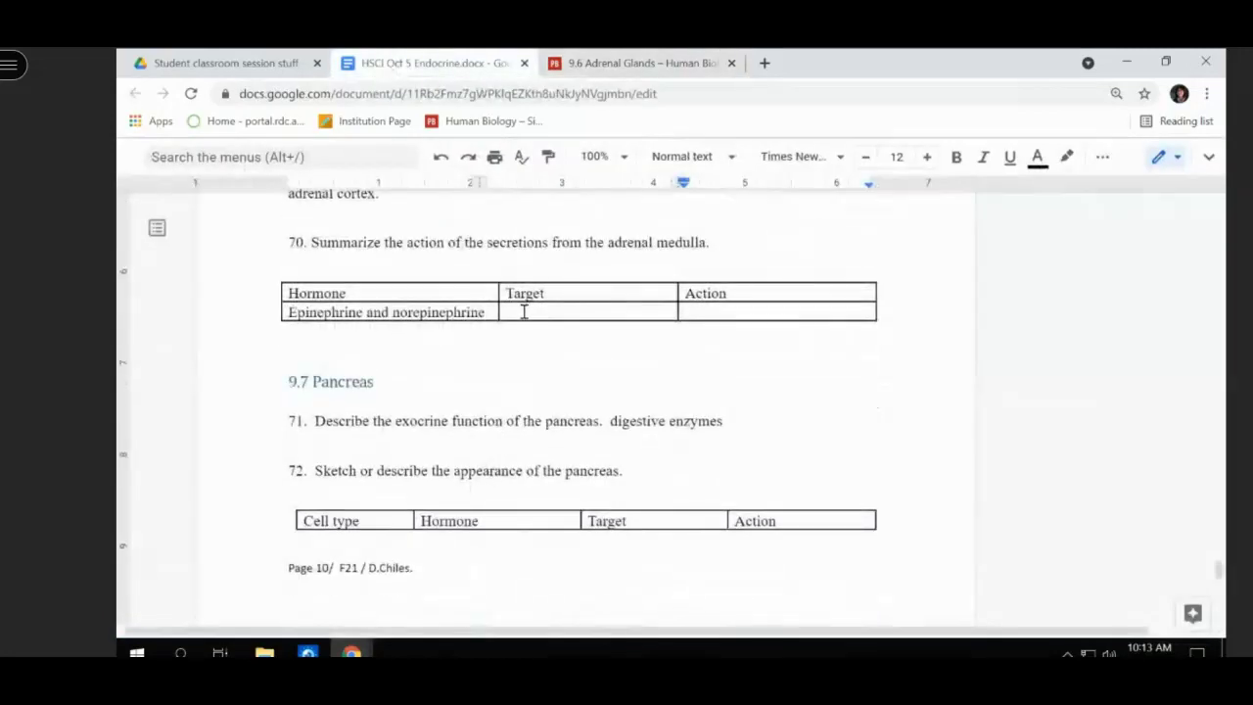
scroll(523, 311, "up", 1)
left_click(595, 63)
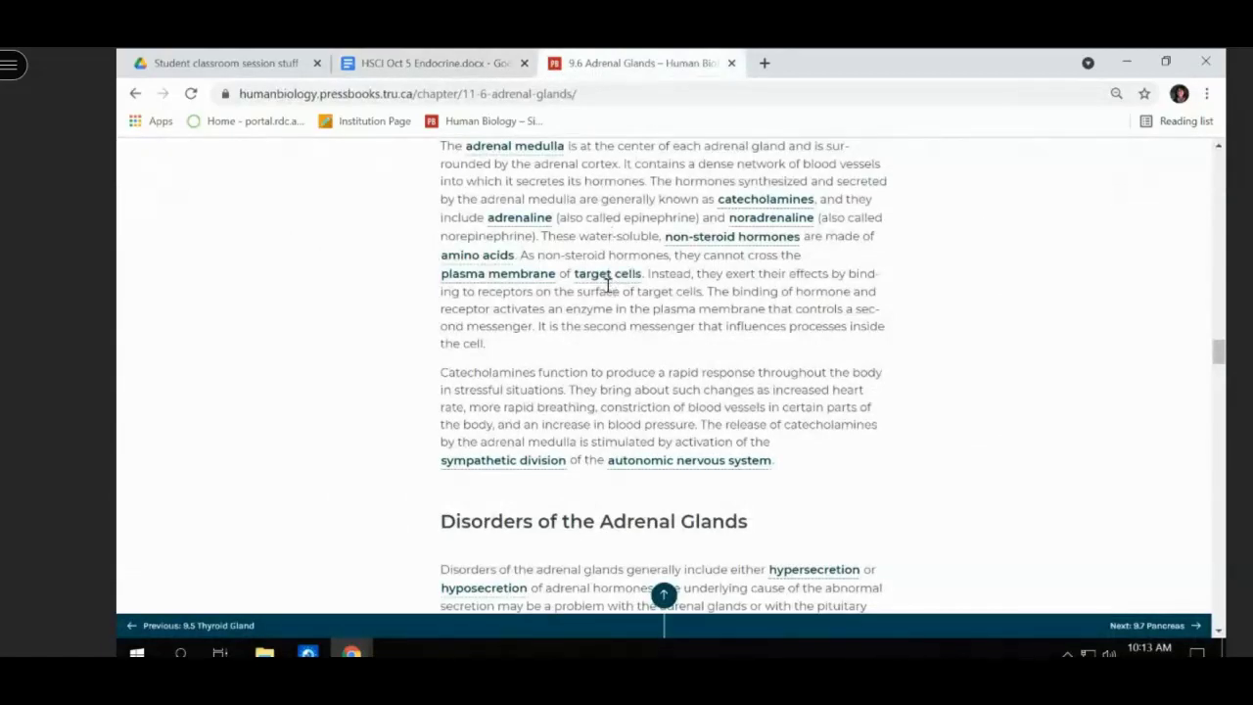
scroll(602, 279, "up", 1)
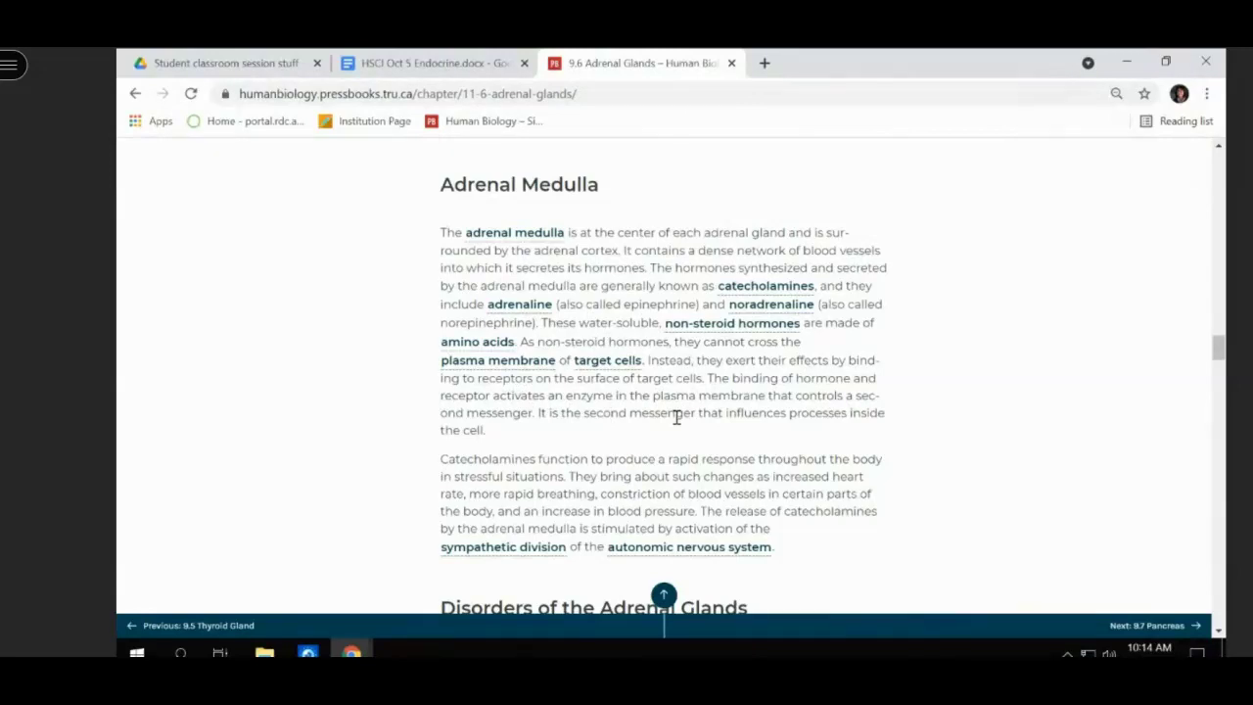
scroll(677, 416, "down", 1)
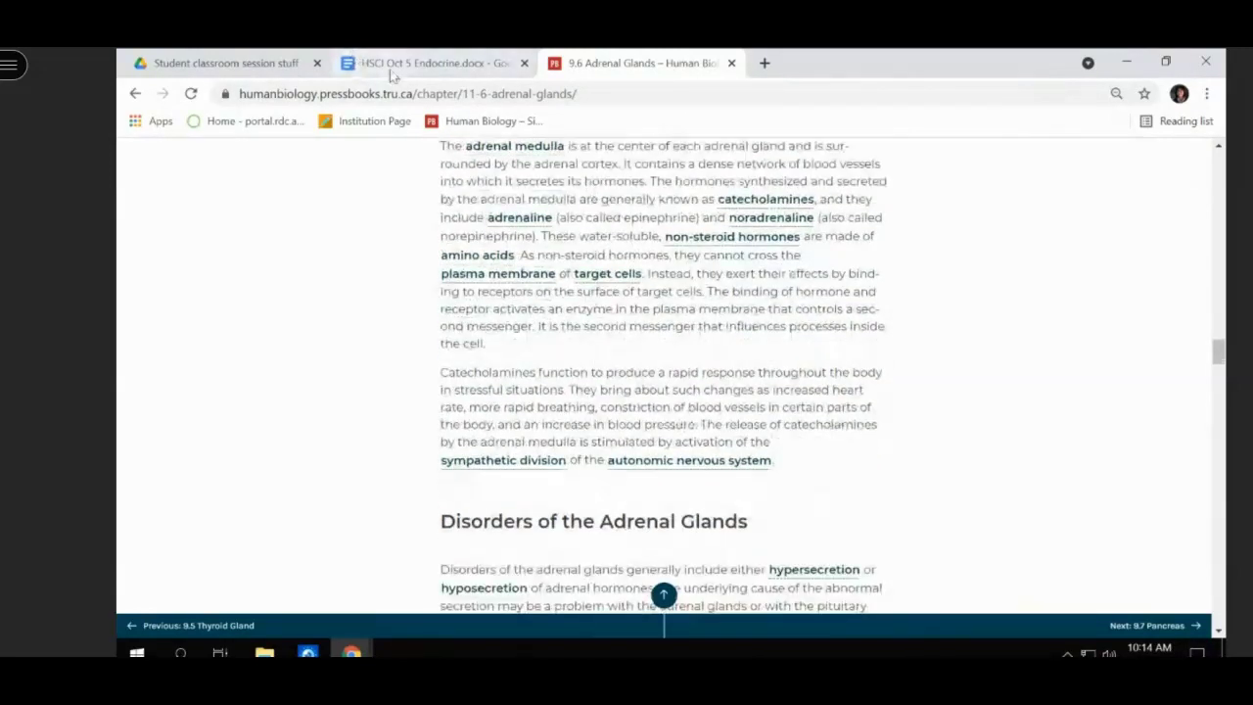
- Fill epinephrine's row: target 'various organs', action 'fight or flight increase heart rate and breathing'
left_click(392, 68)
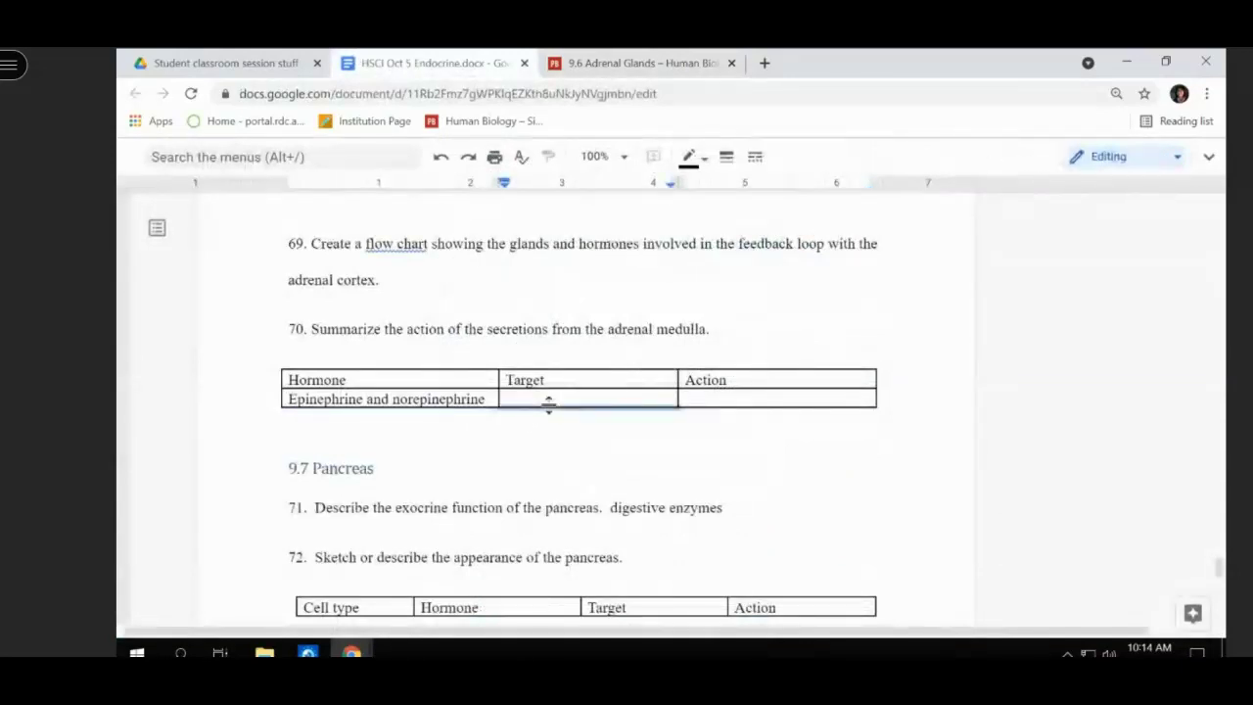
left_click(551, 396)
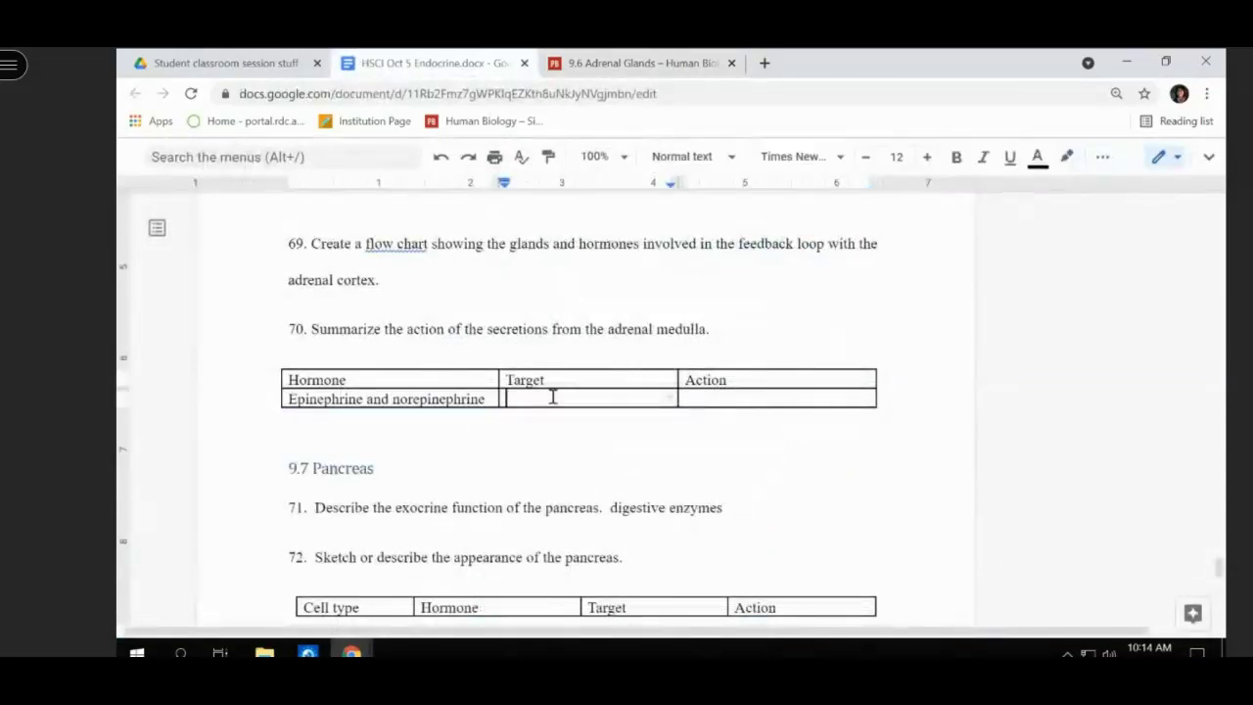
type("various orgnas")
key("Tab")
type("fight or flight")
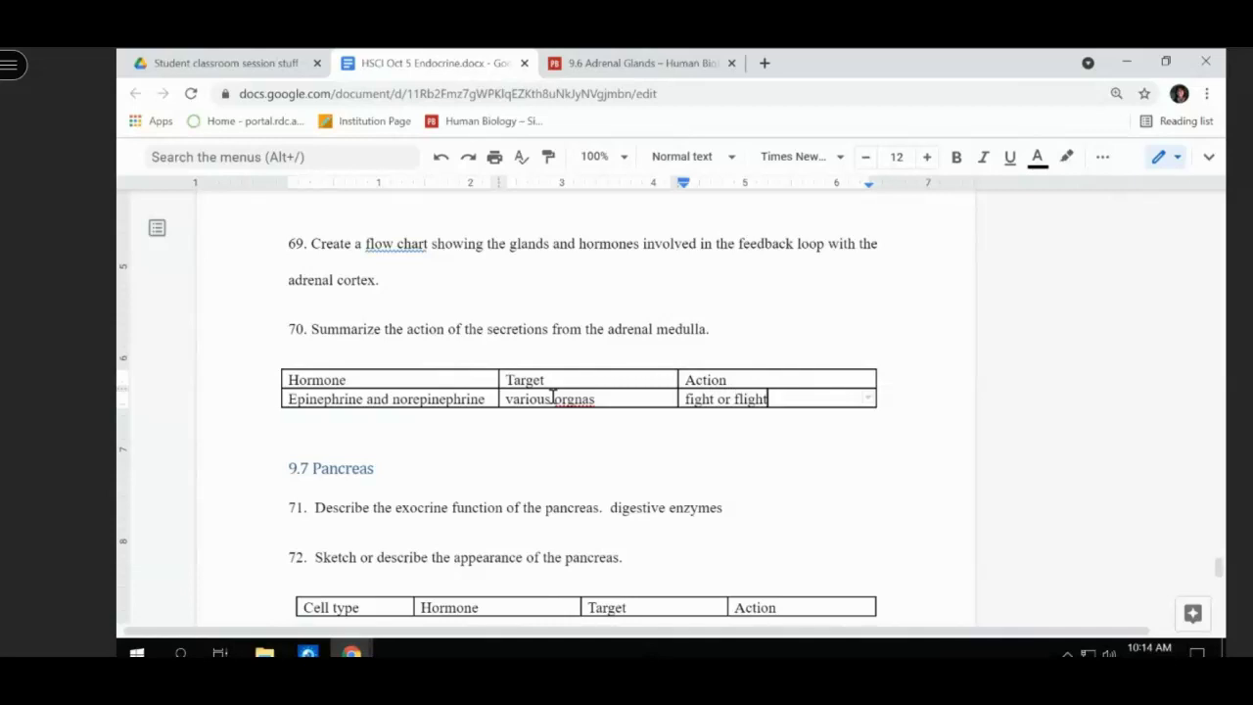
type(" increase")
type(" hea")
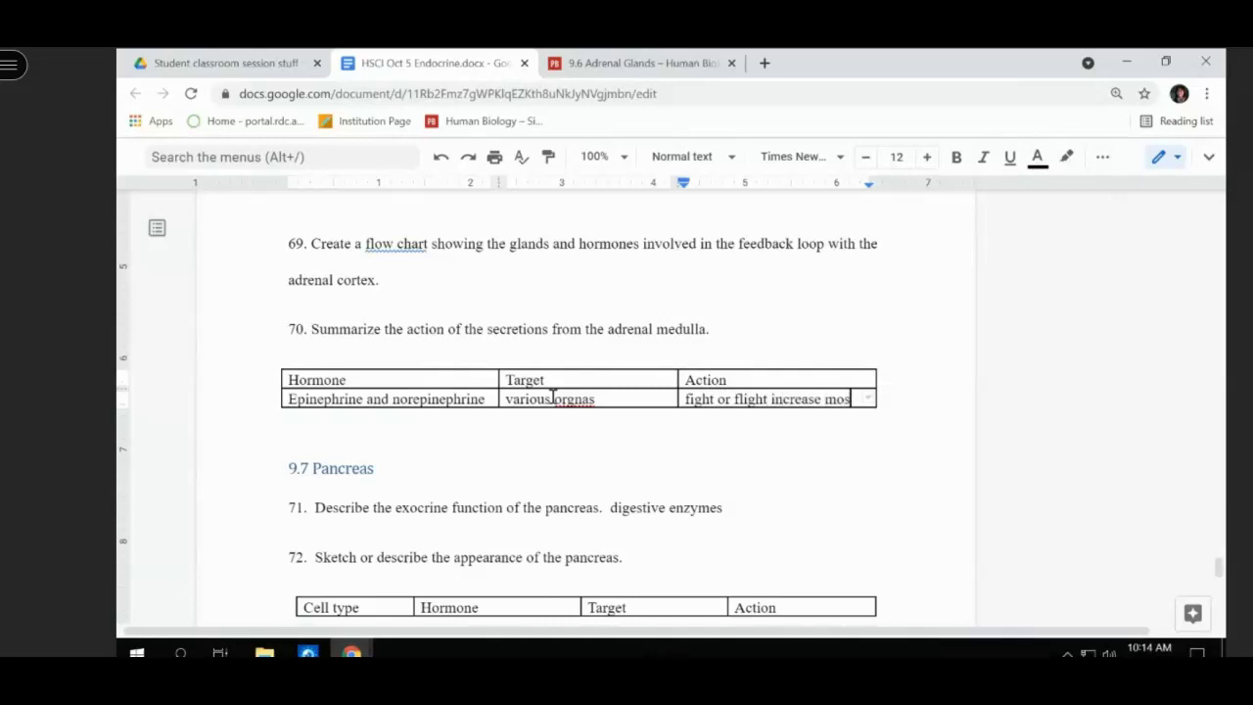
key("BackSpace")
key("BackSpace")
key("BackSpace")
key("BackSpace")
type("heart rate")
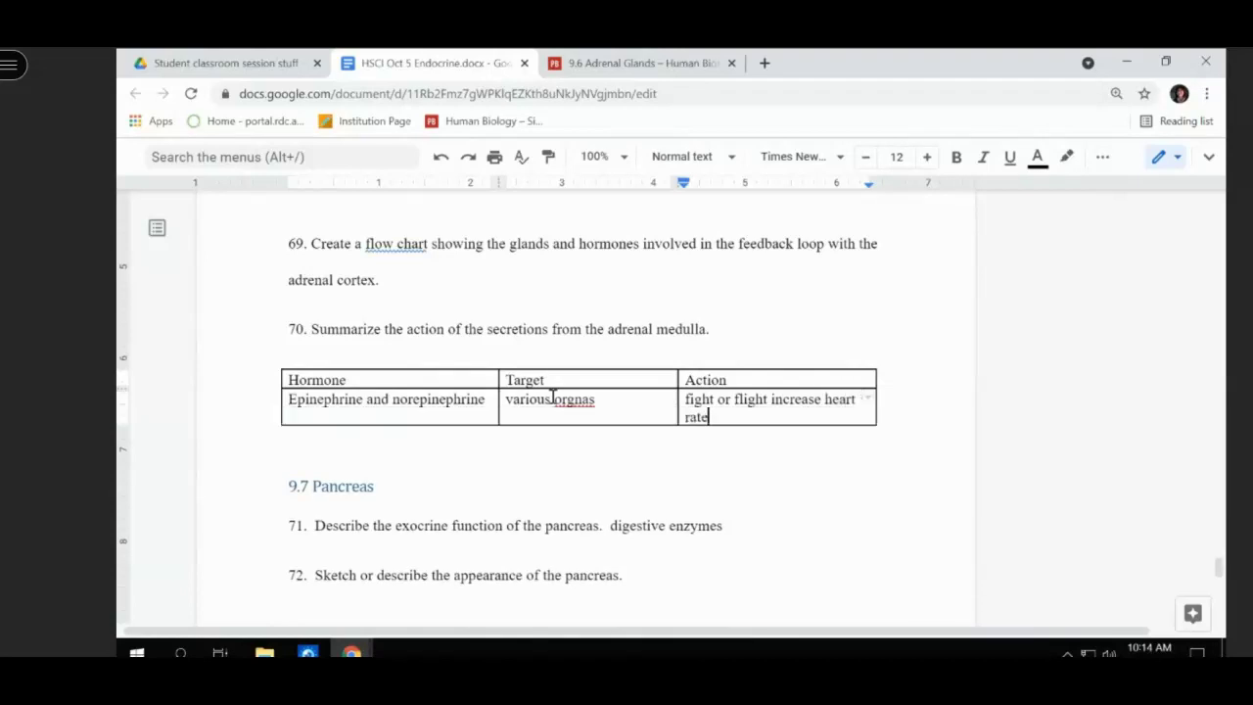
type(" and breathing")
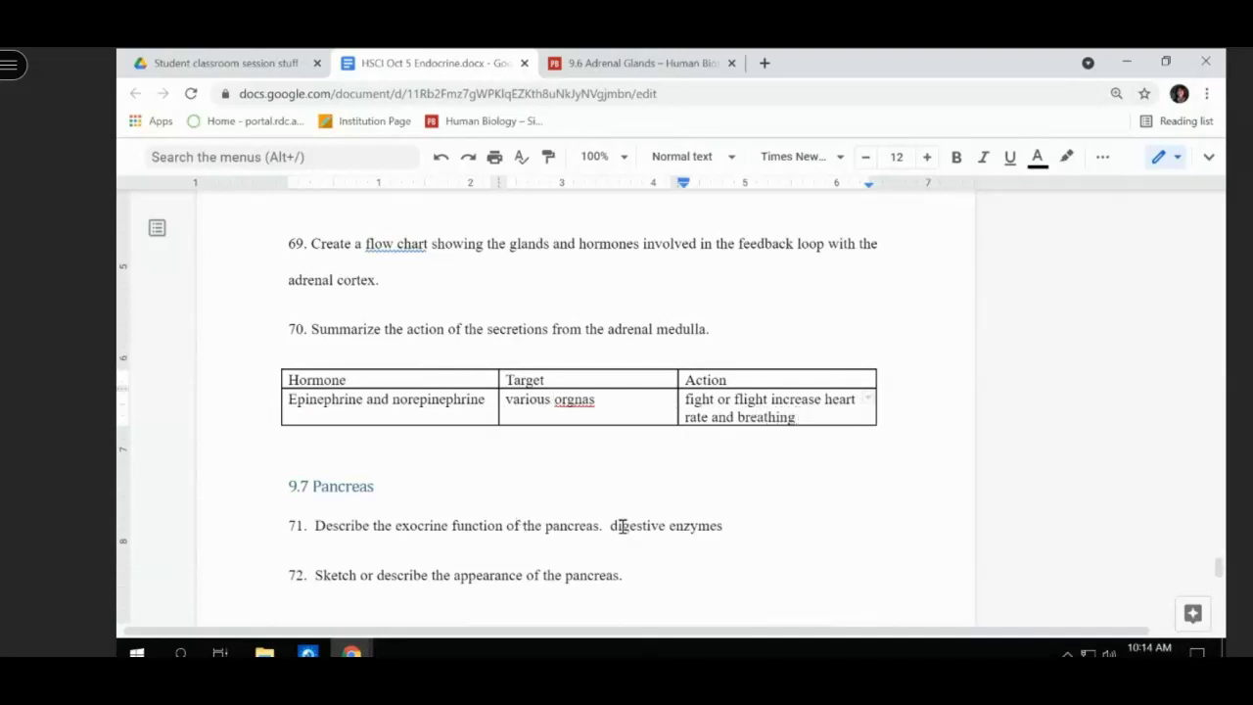
- Scroll down to the Endocrine cards Jamboard link and bring up its preview
scroll(622, 525, "down", 3)
scroll(621, 527, "down", 6)
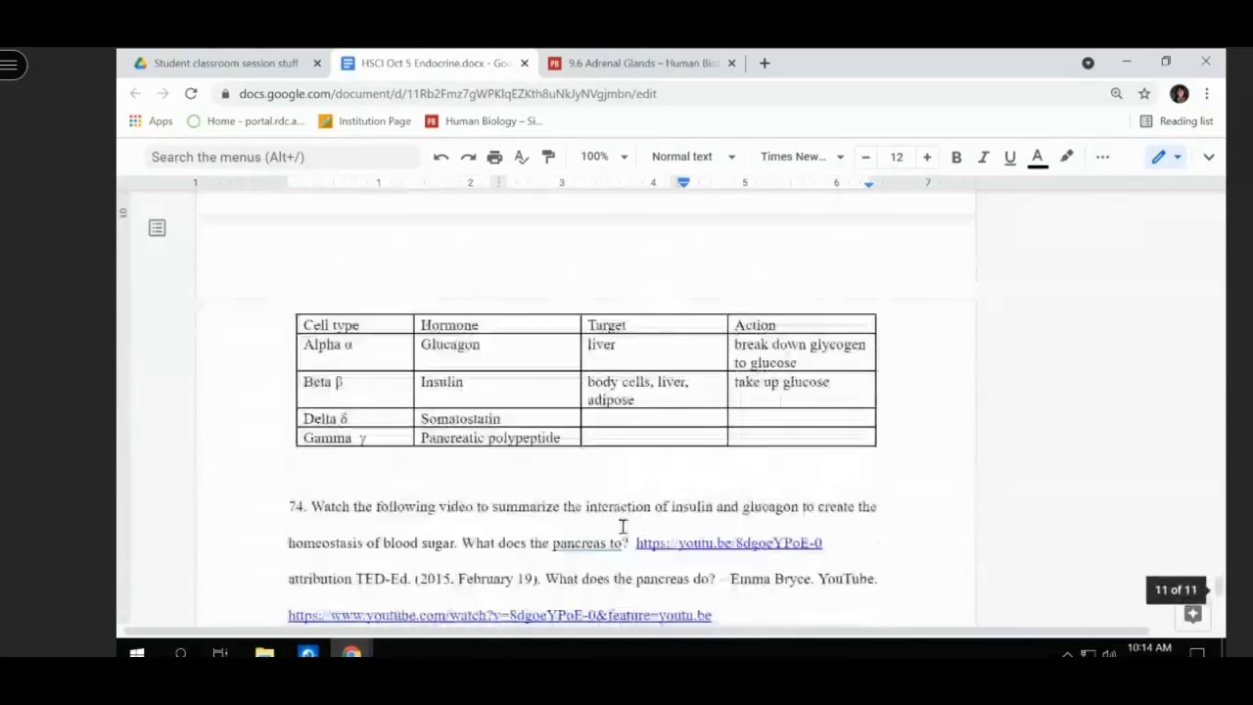
scroll(622, 526, "down", 4)
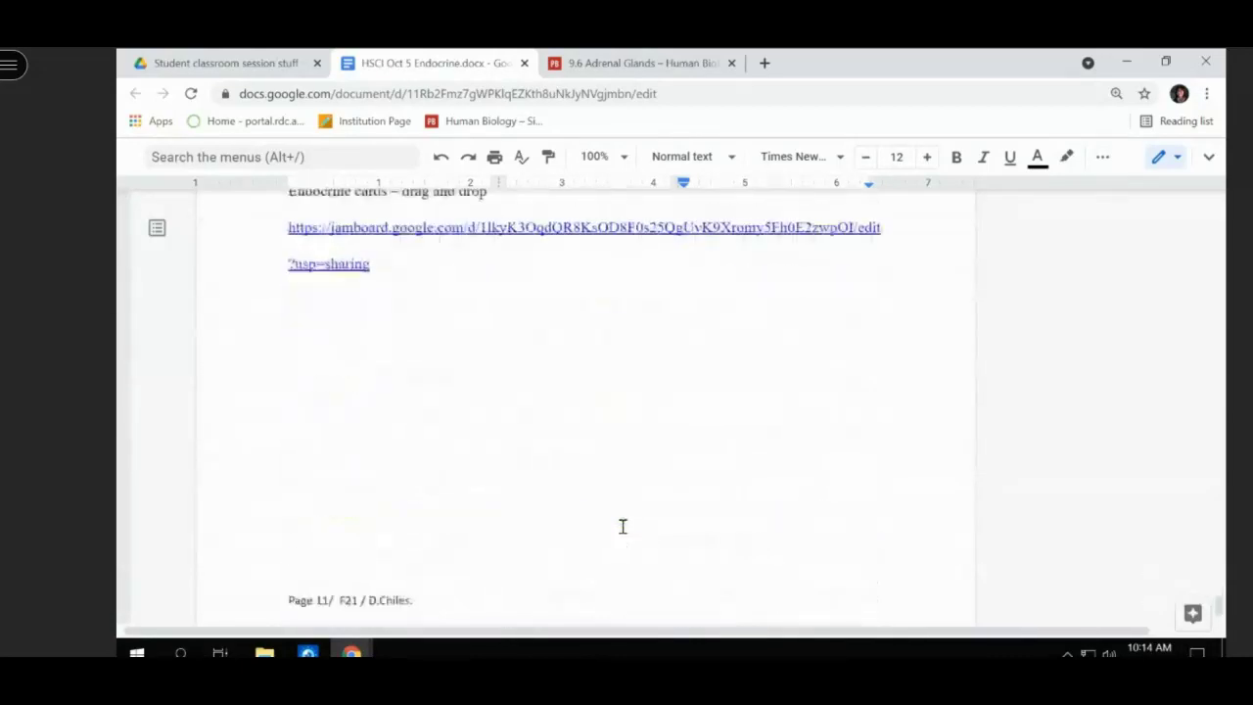
scroll(622, 526, "up", 5)
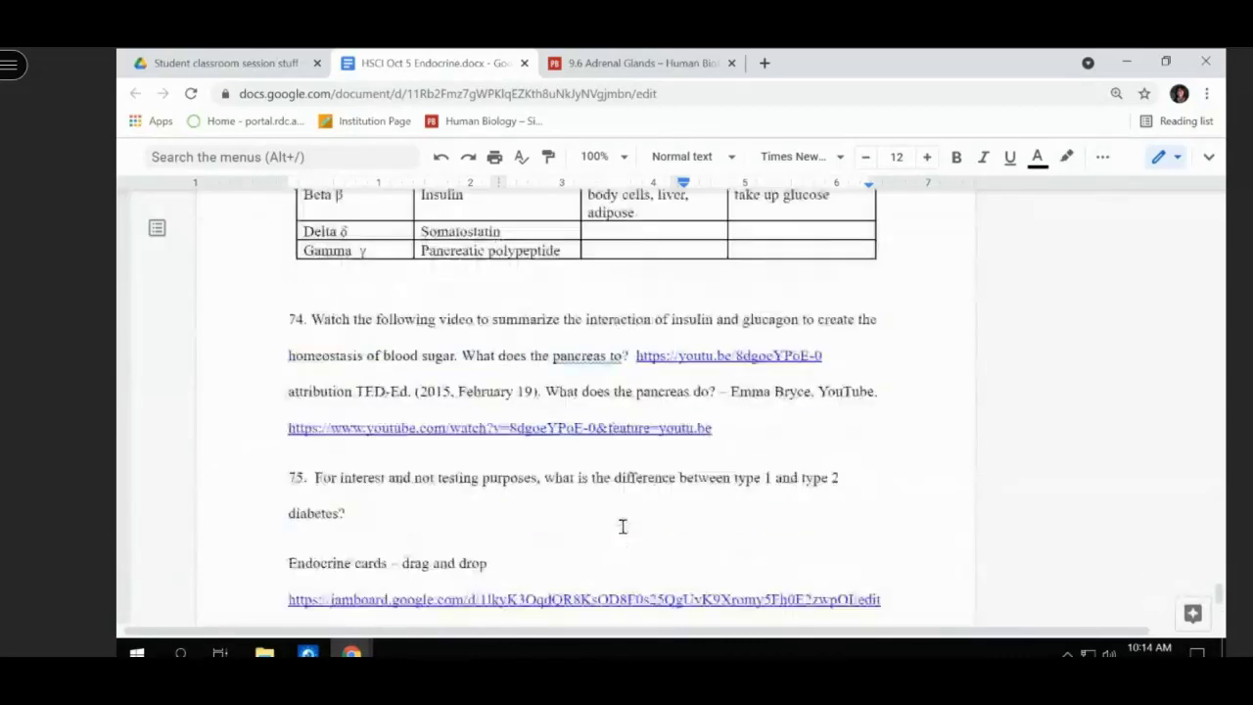
scroll(621, 527, "down", 2)
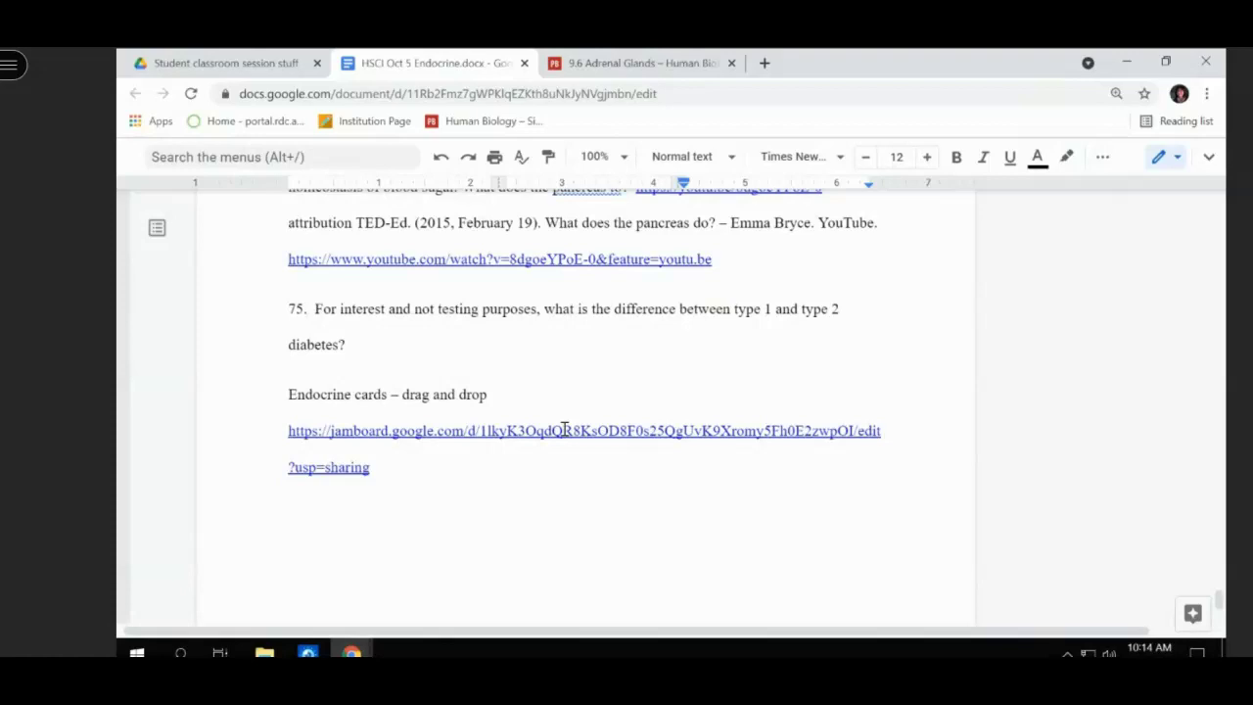
left_click(564, 431)
- Open the HSCI Endocrine cards board in a new tab and go to frame 2 from the thumbnails
left_click(455, 494)
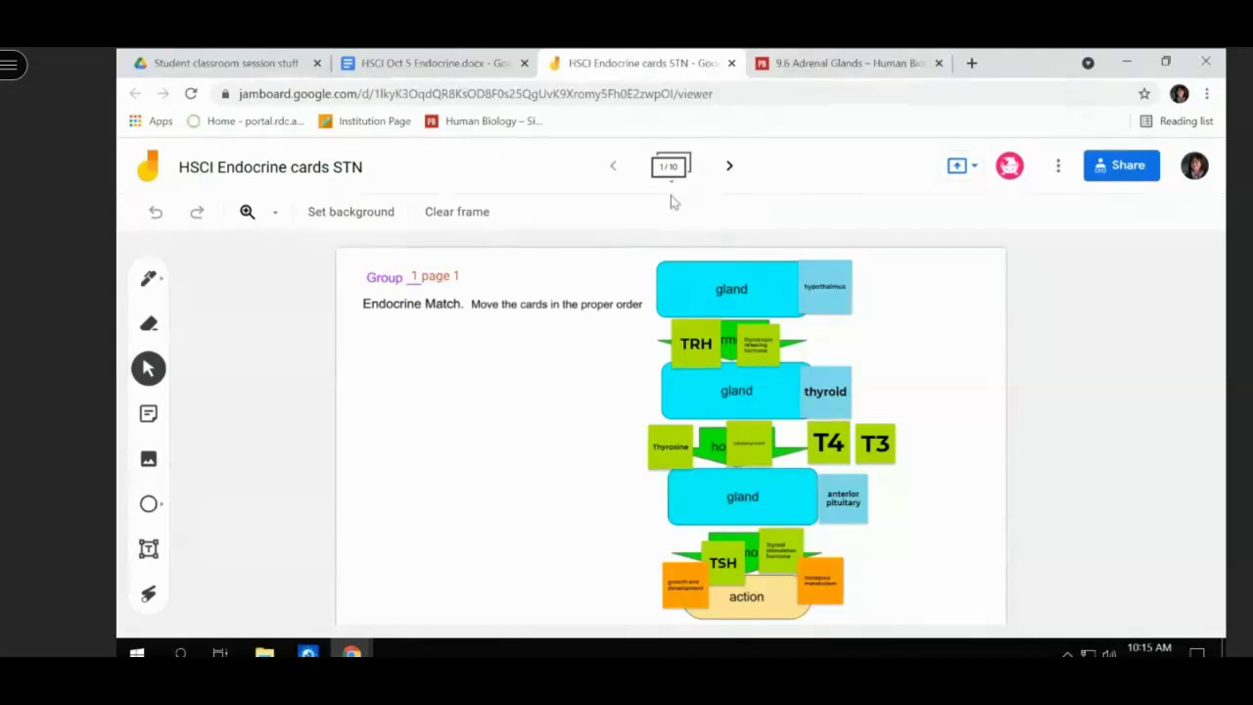
left_click(669, 168)
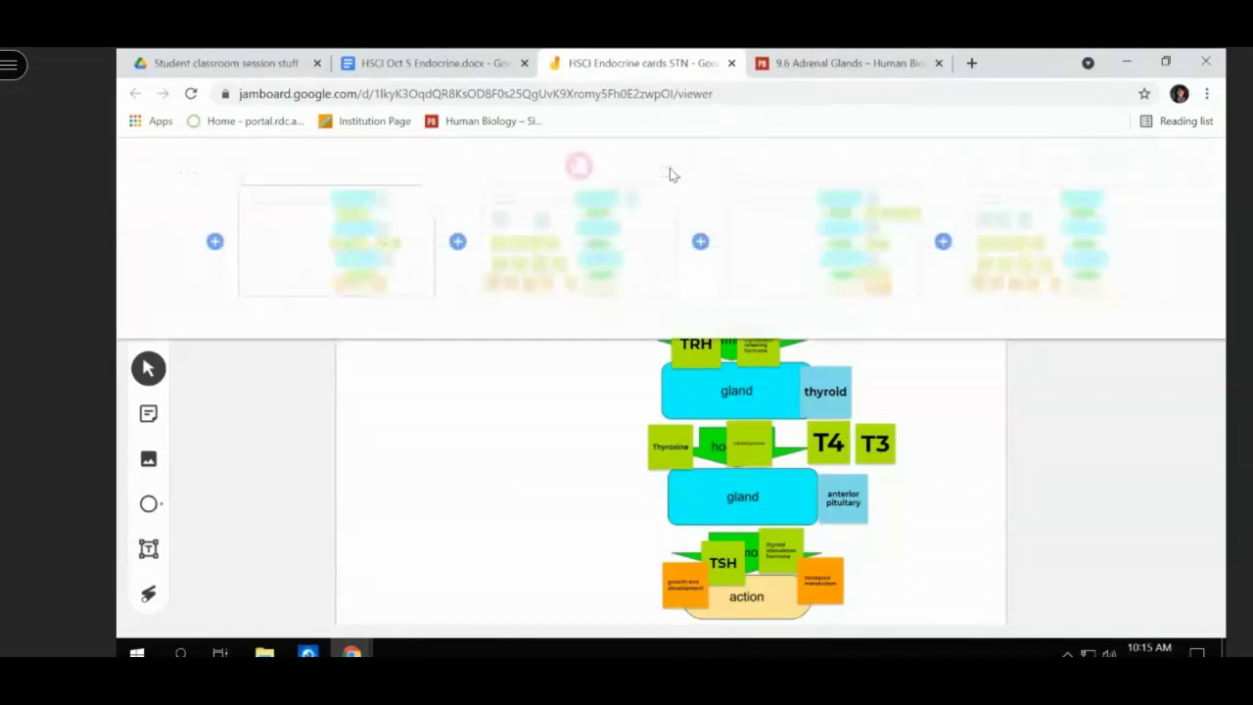
left_click(574, 247)
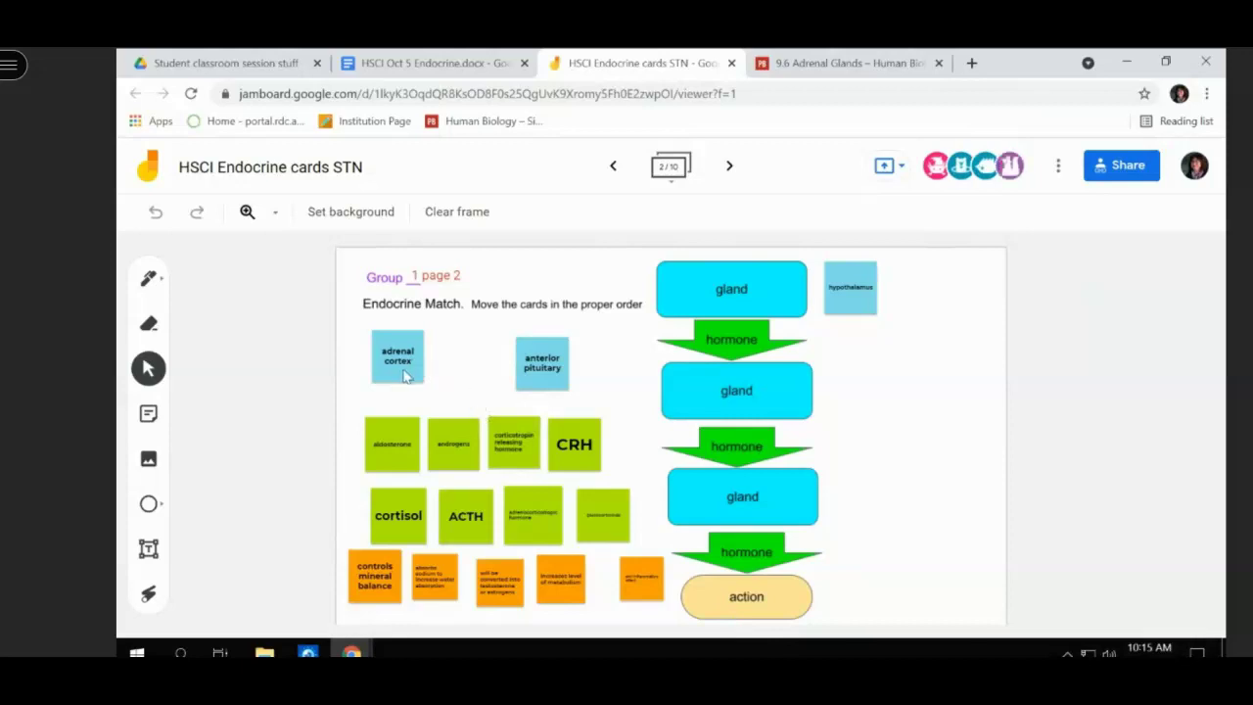
- Drag hypothalamus, anterior pituitary and adrenal cortex cards onto the top, second and third gland boxes
left_click(843, 281)
left_click_drag(843, 281, 709, 290)
left_click_drag(529, 360, 725, 393)
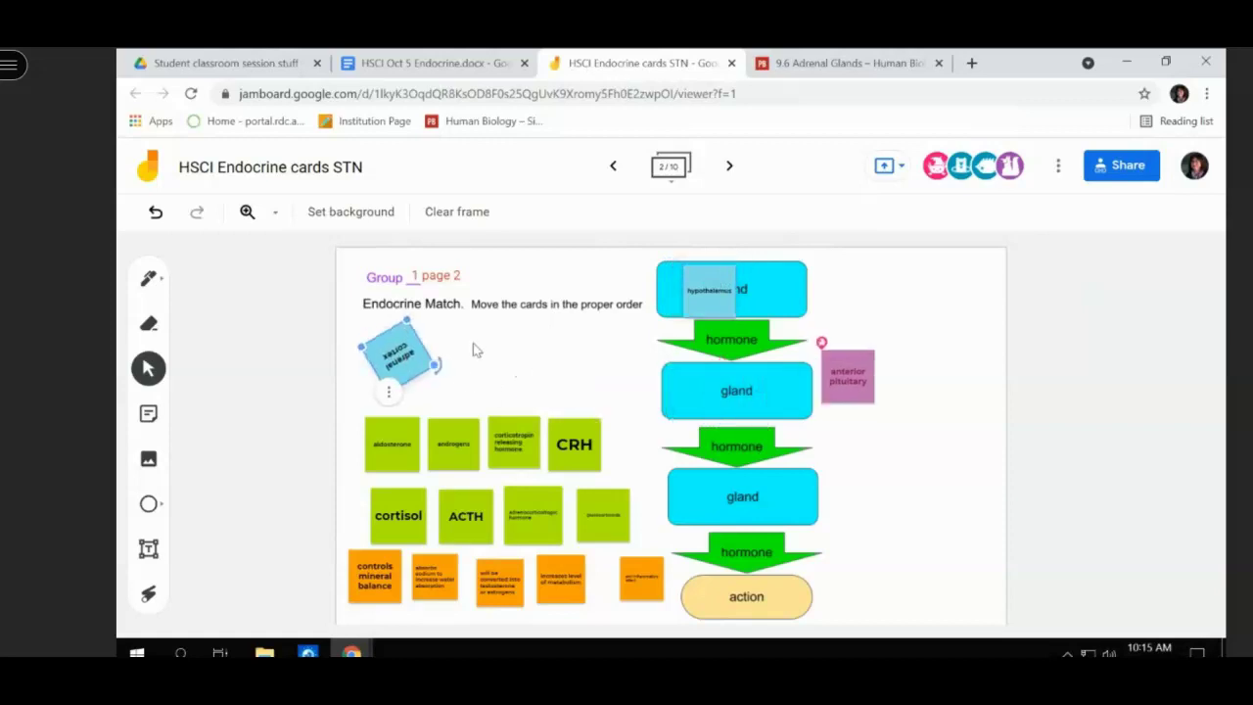
left_click_drag(418, 345, 752, 487)
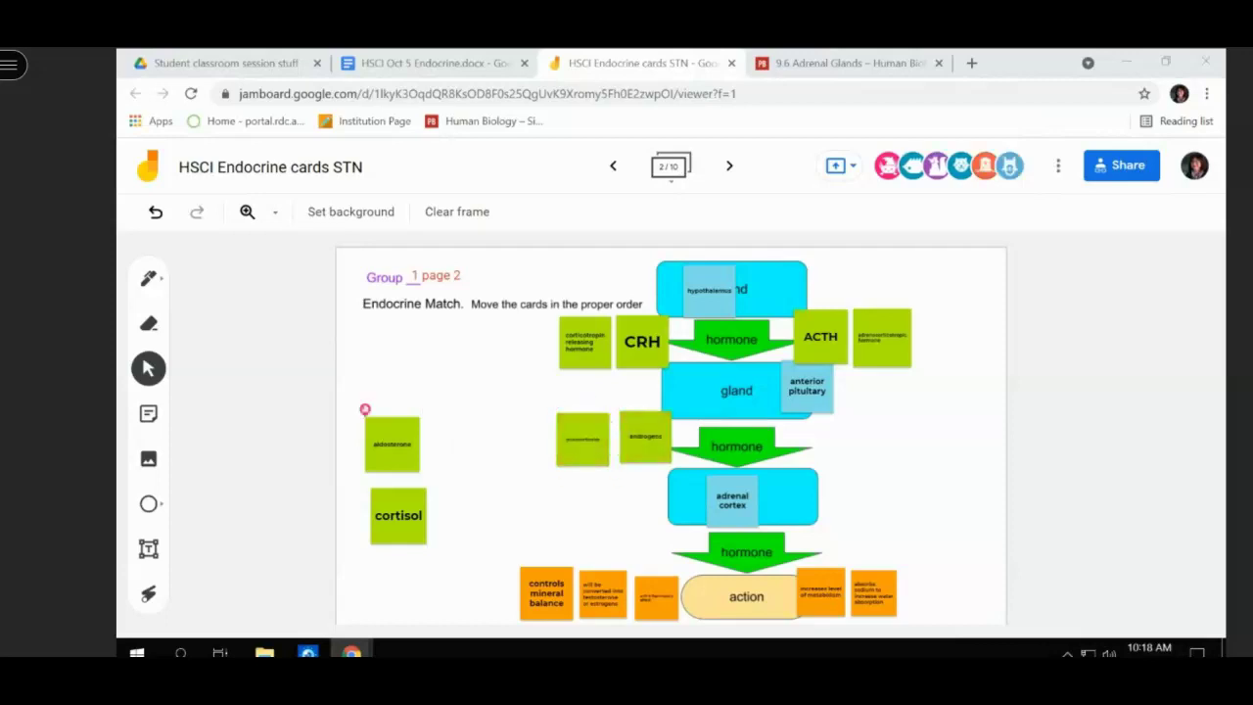
- Step forward through the board's frames to the end, adding a blank frame
left_click(730, 168)
left_click(731, 168)
left_click(730, 169)
left_click(731, 168)
left_click(731, 169)
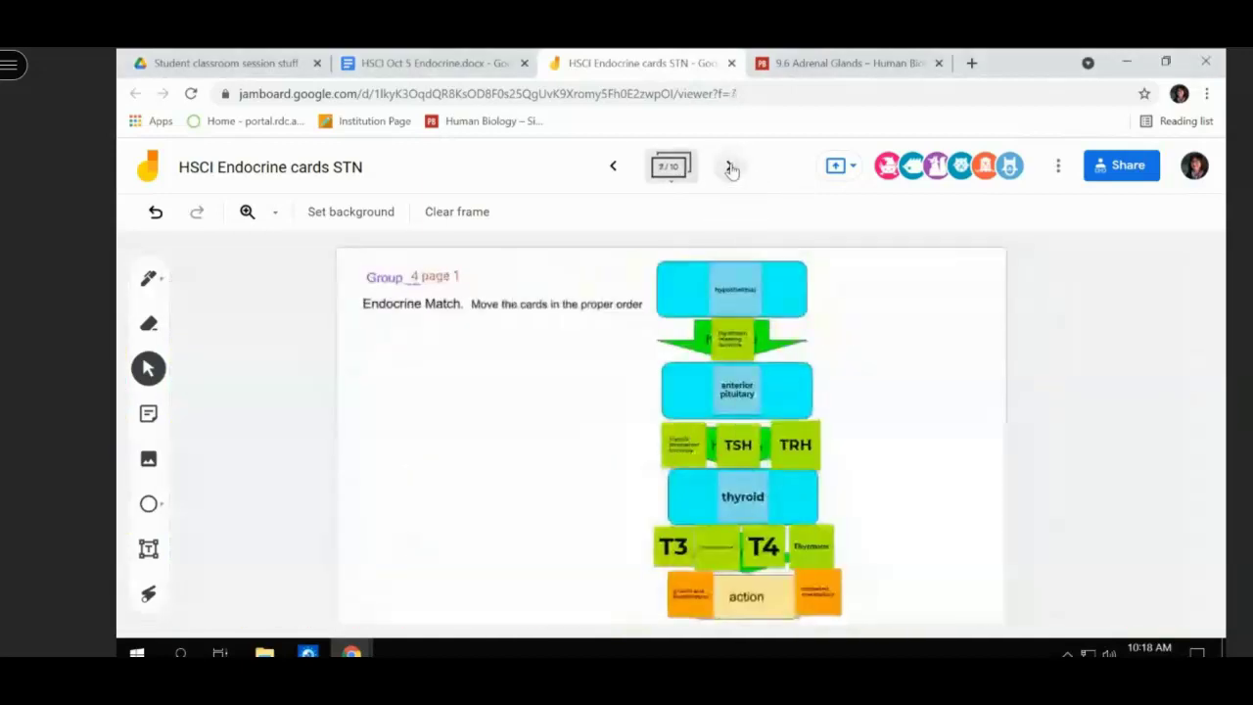
left_click(731, 168)
left_click(730, 168)
left_click(730, 169)
left_click(730, 168)
- Delete blank frames 11, 10 and 9 from the frame strip, leaving 8 frames
left_click(671, 166)
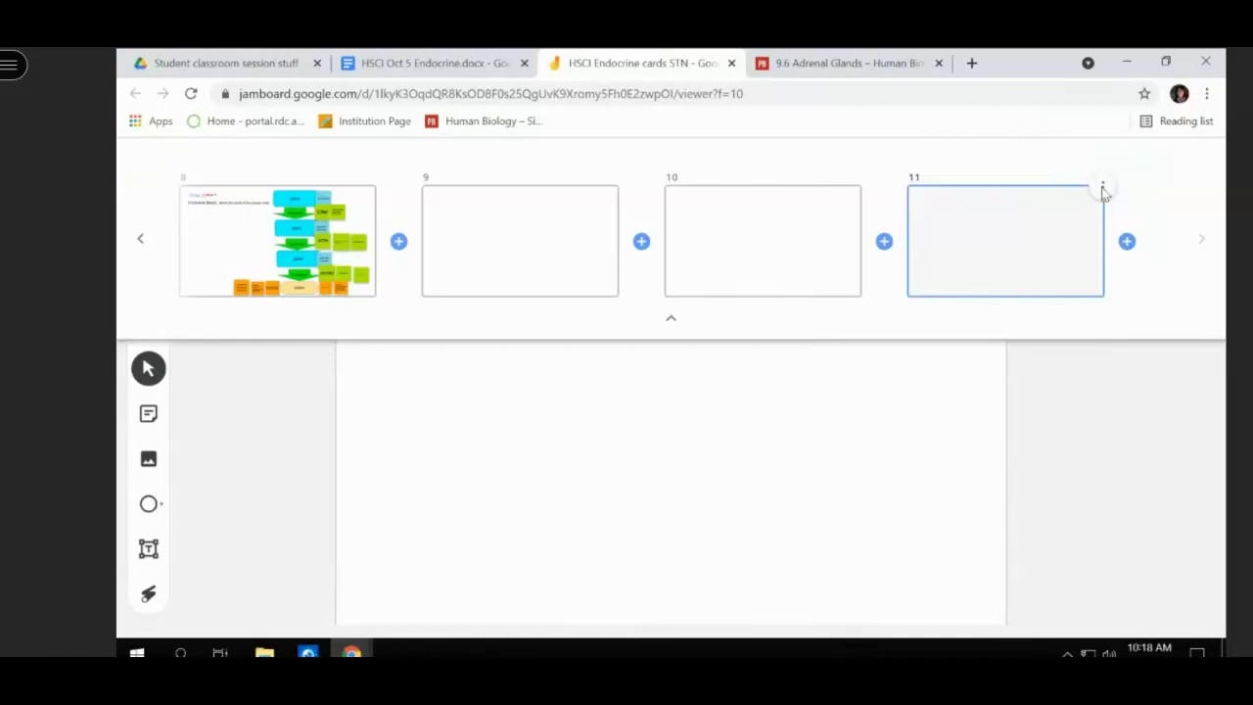
left_click(1103, 189)
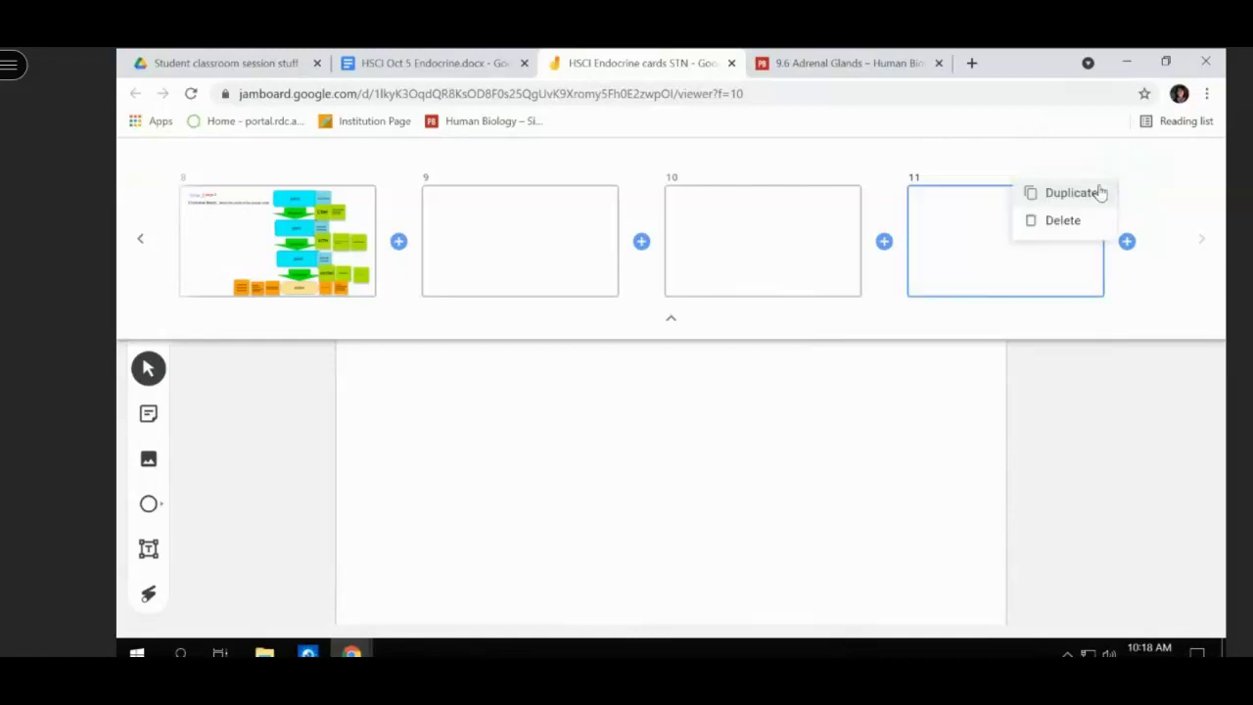
left_click(1068, 222)
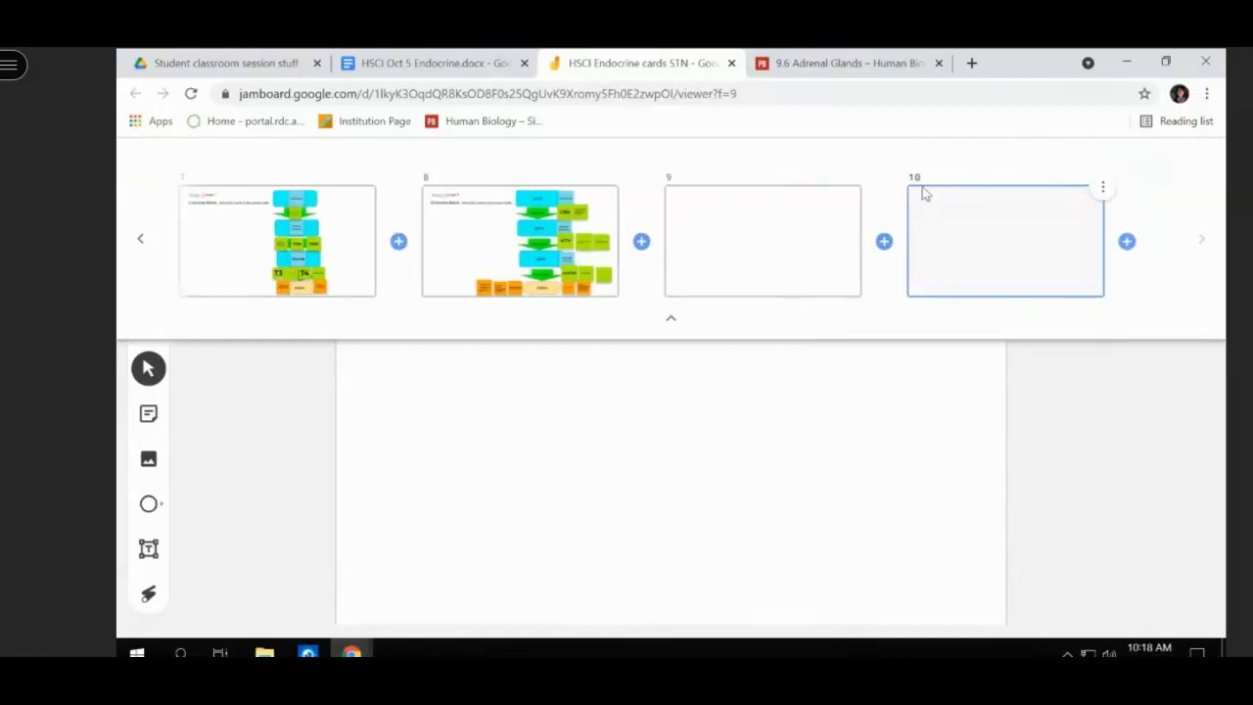
left_click(1100, 190)
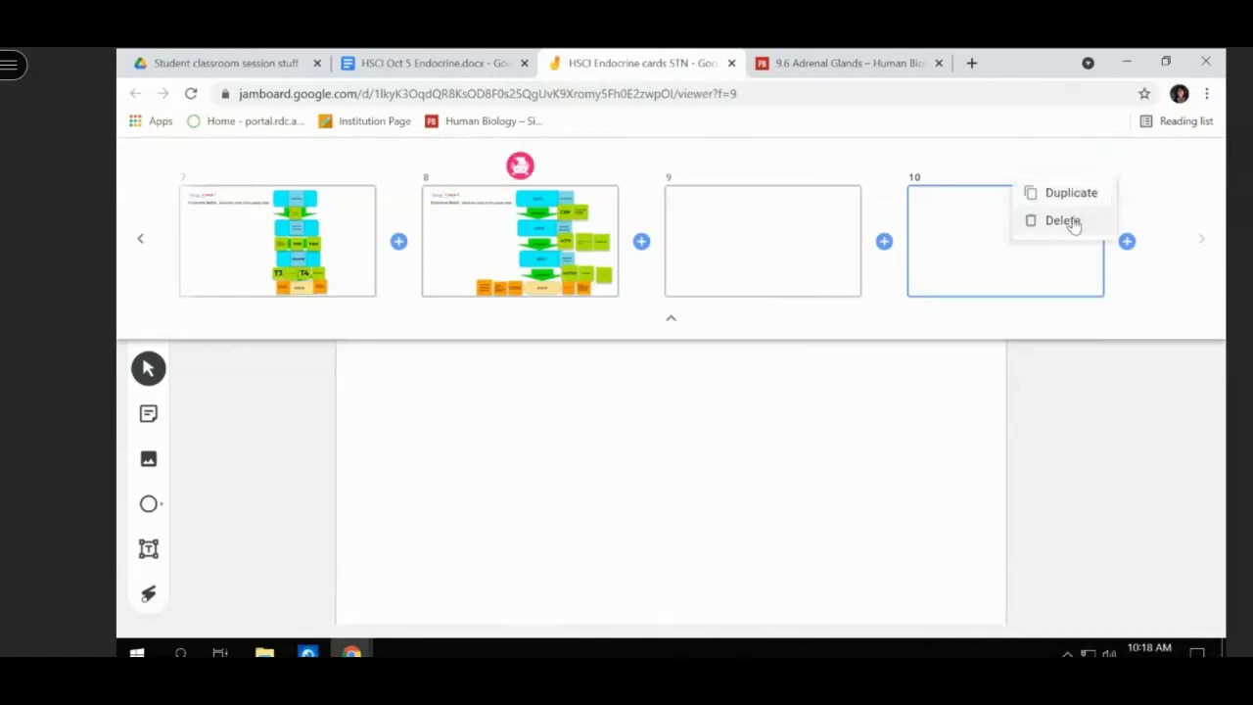
left_click(1067, 221)
left_click(1102, 188)
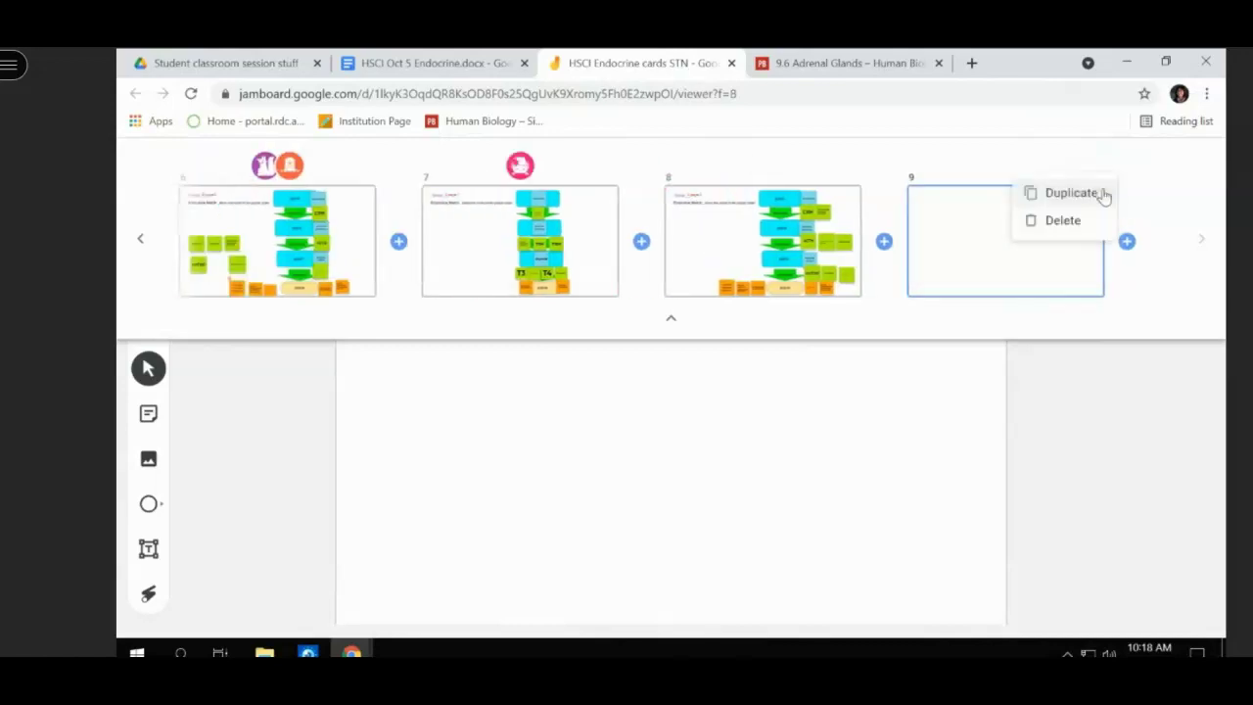
left_click(1067, 222)
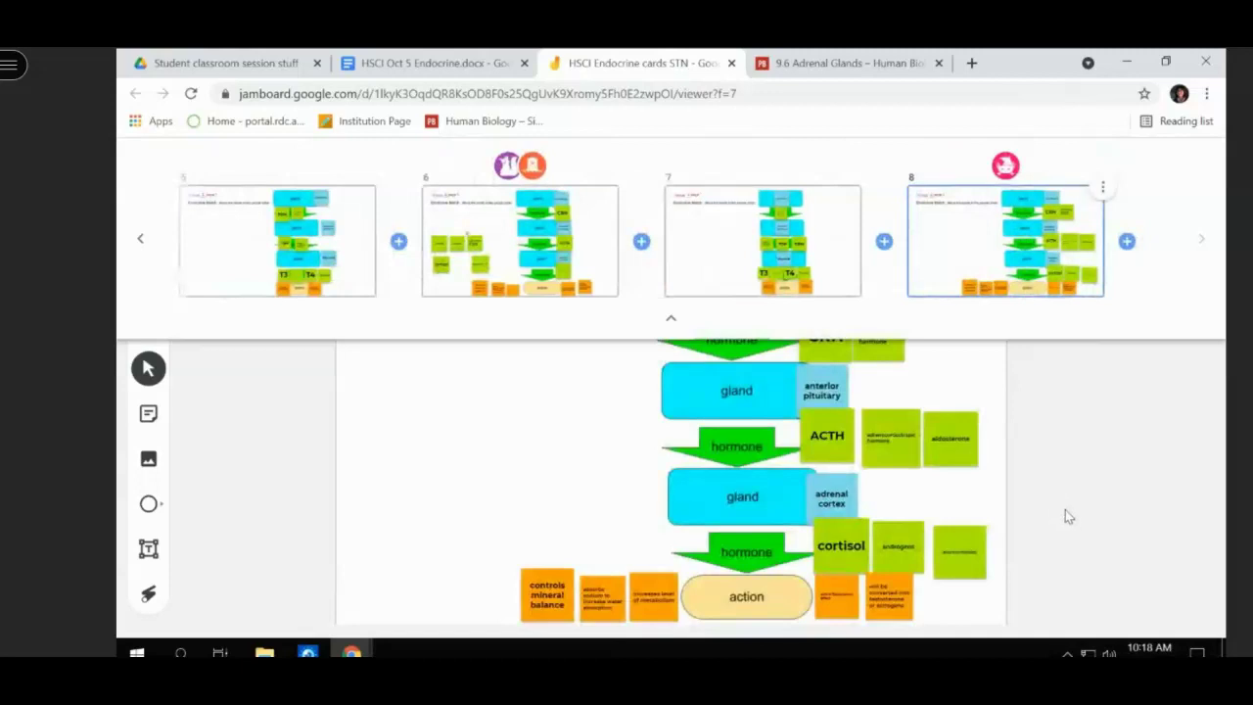
left_click(1084, 511)
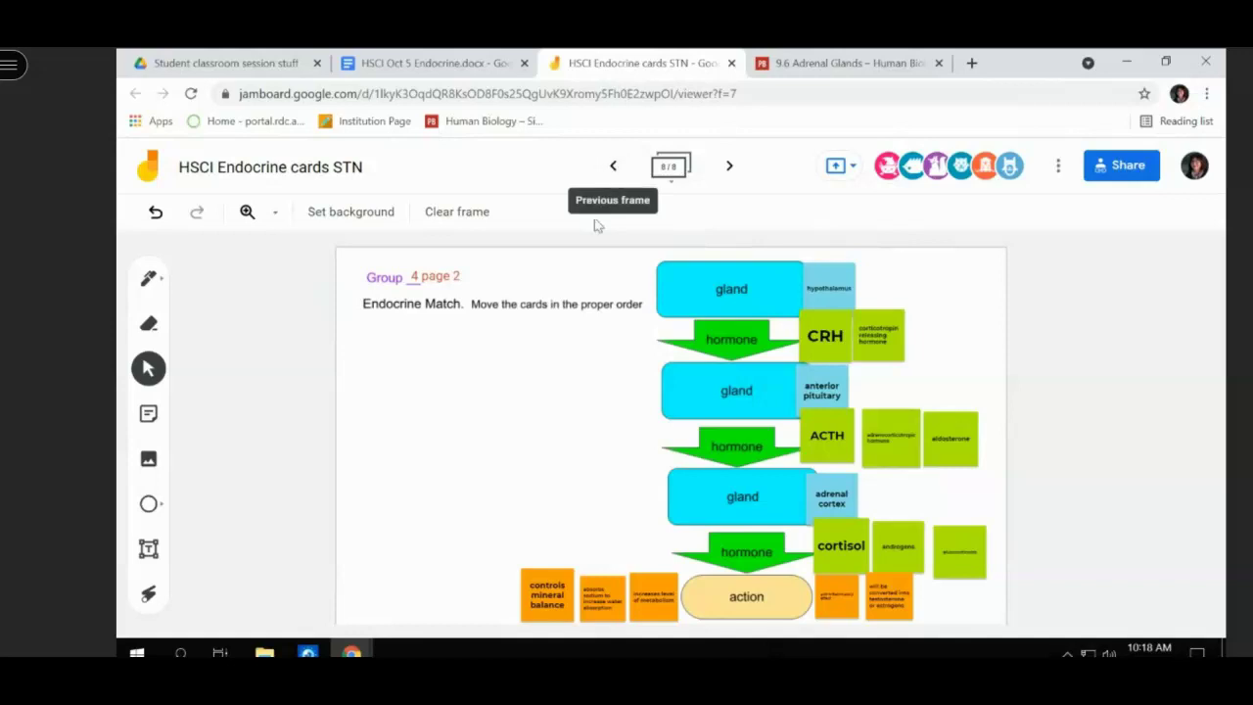
- On Group 4 page 1, move the TRH card beside the first arrow, then go back to Group 3
left_click(615, 167)
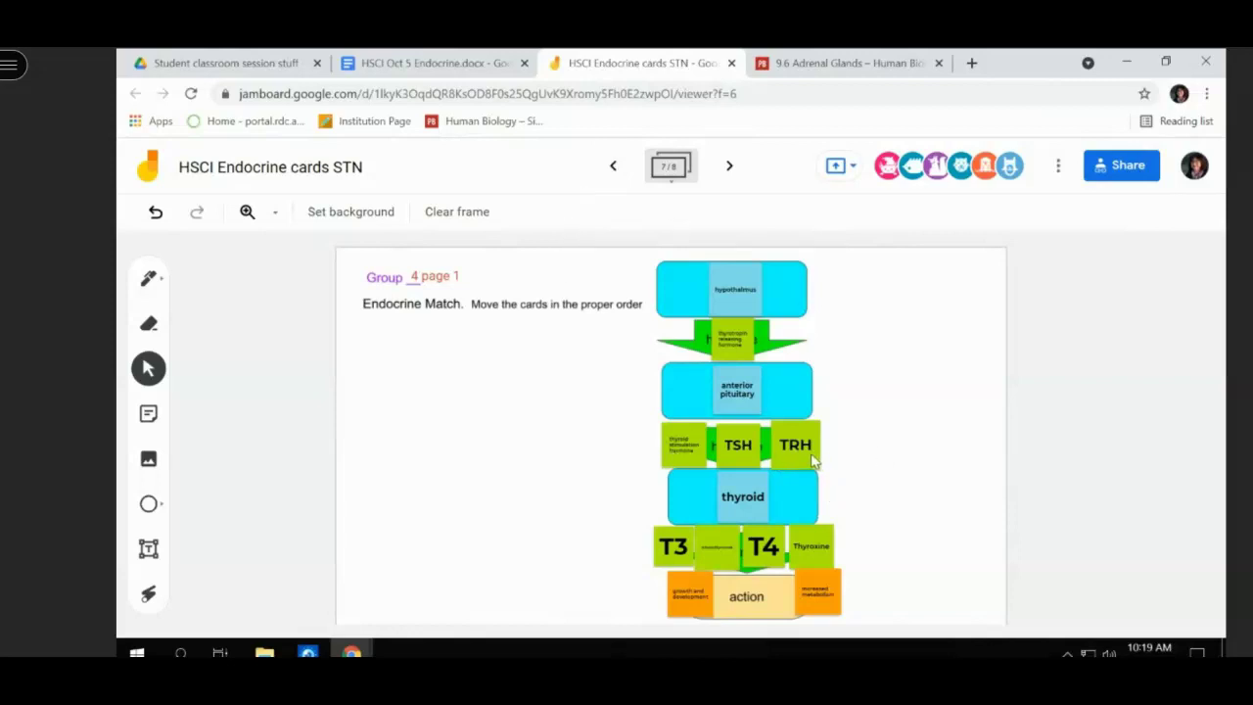
left_click_drag(810, 451, 821, 343)
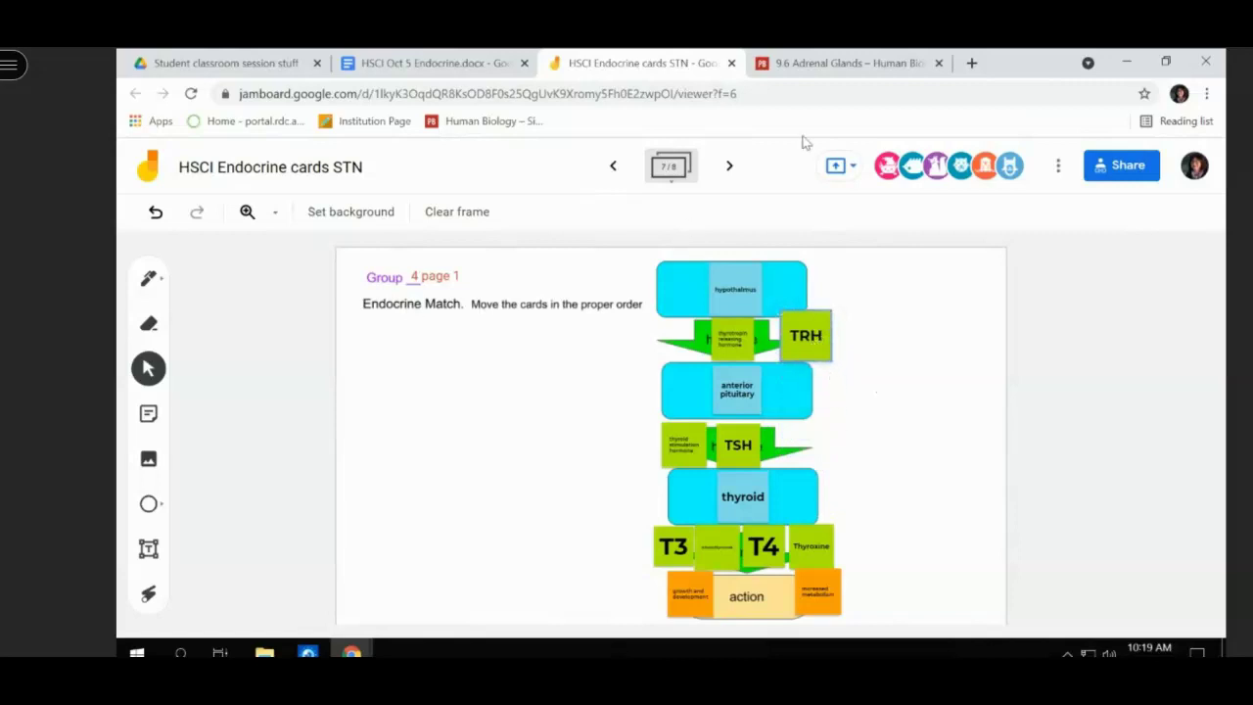
left_click(609, 167)
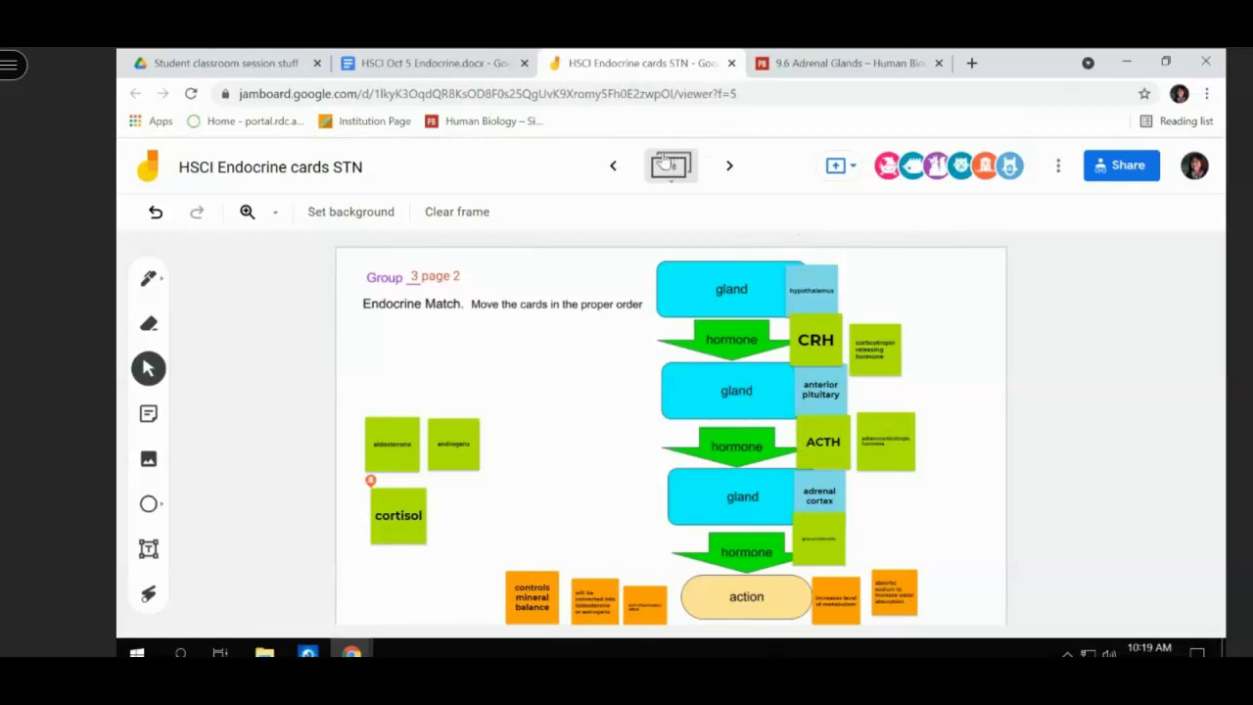
left_click(609, 165)
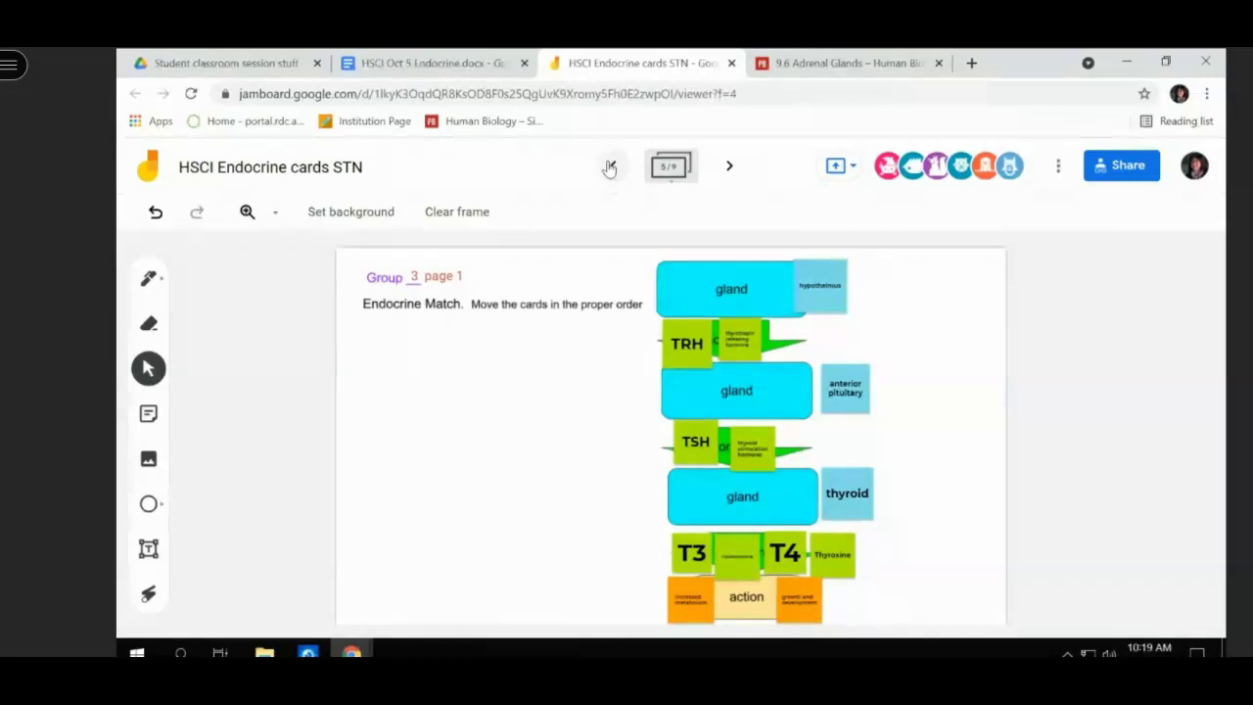
- On Group 2 page 2, move the aldosterone card out to the left, then return to Group 1 page 2
left_click(609, 169)
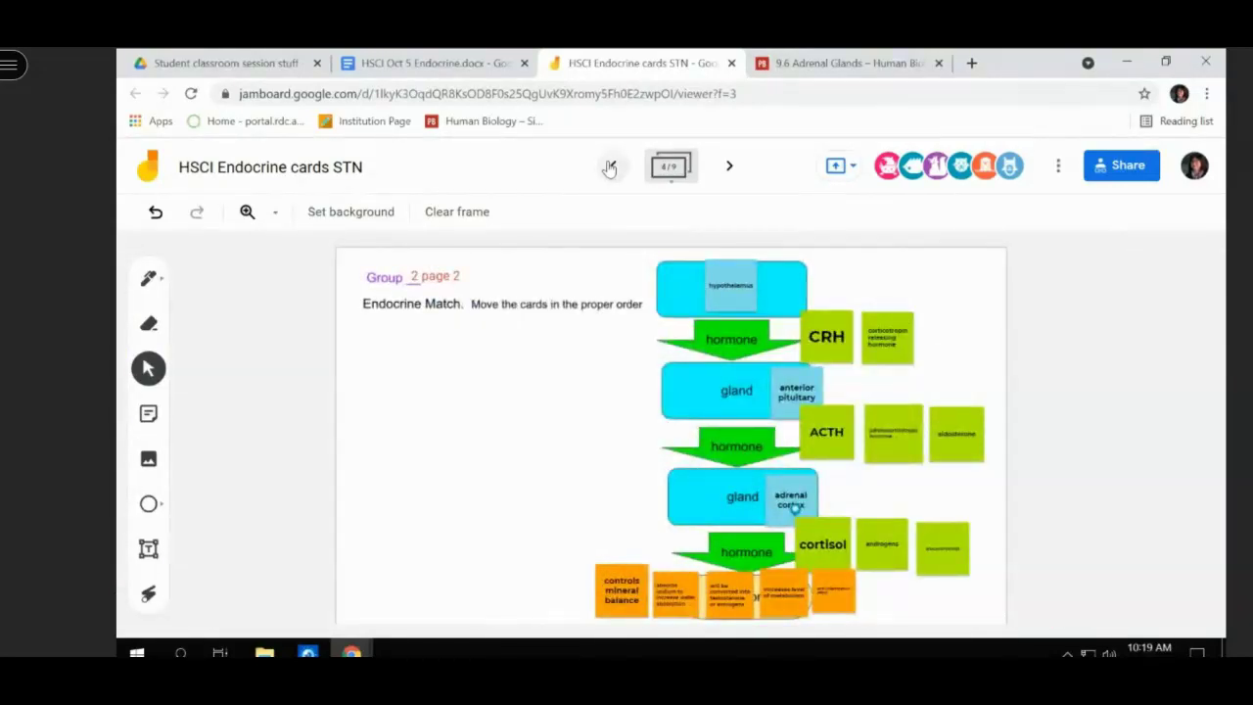
left_click(959, 423)
left_click_drag(958, 423, 565, 504)
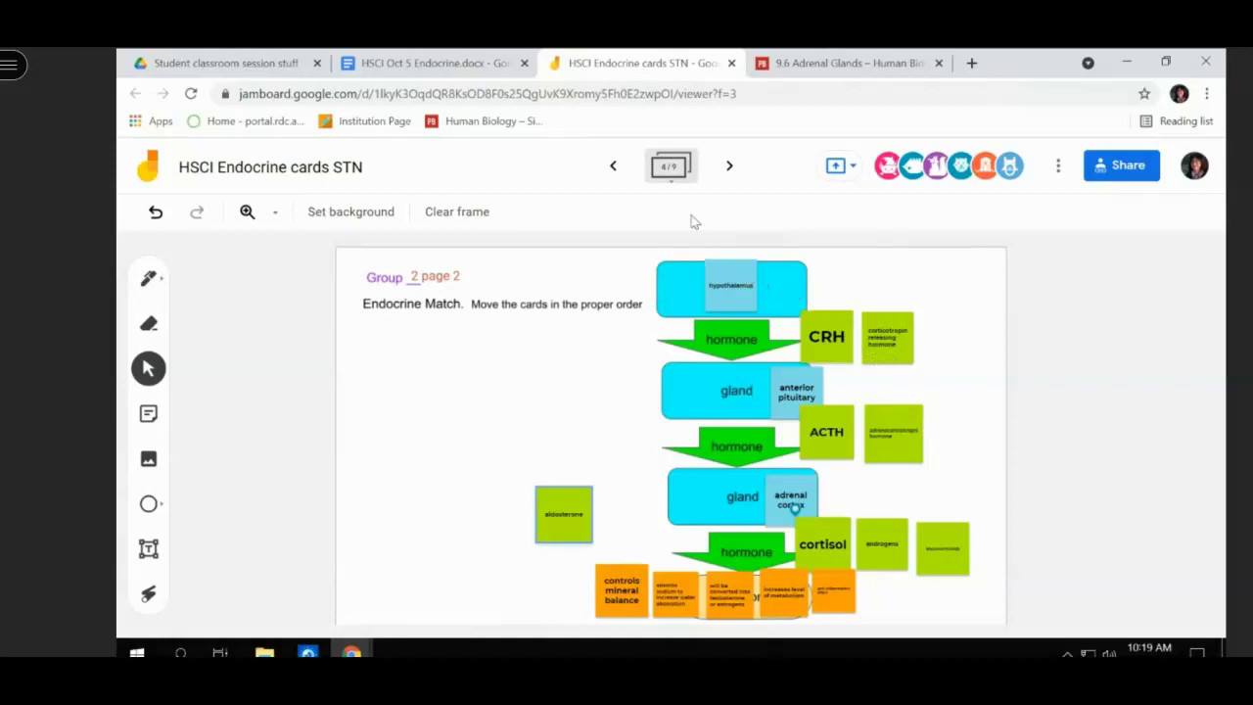
left_click(613, 166)
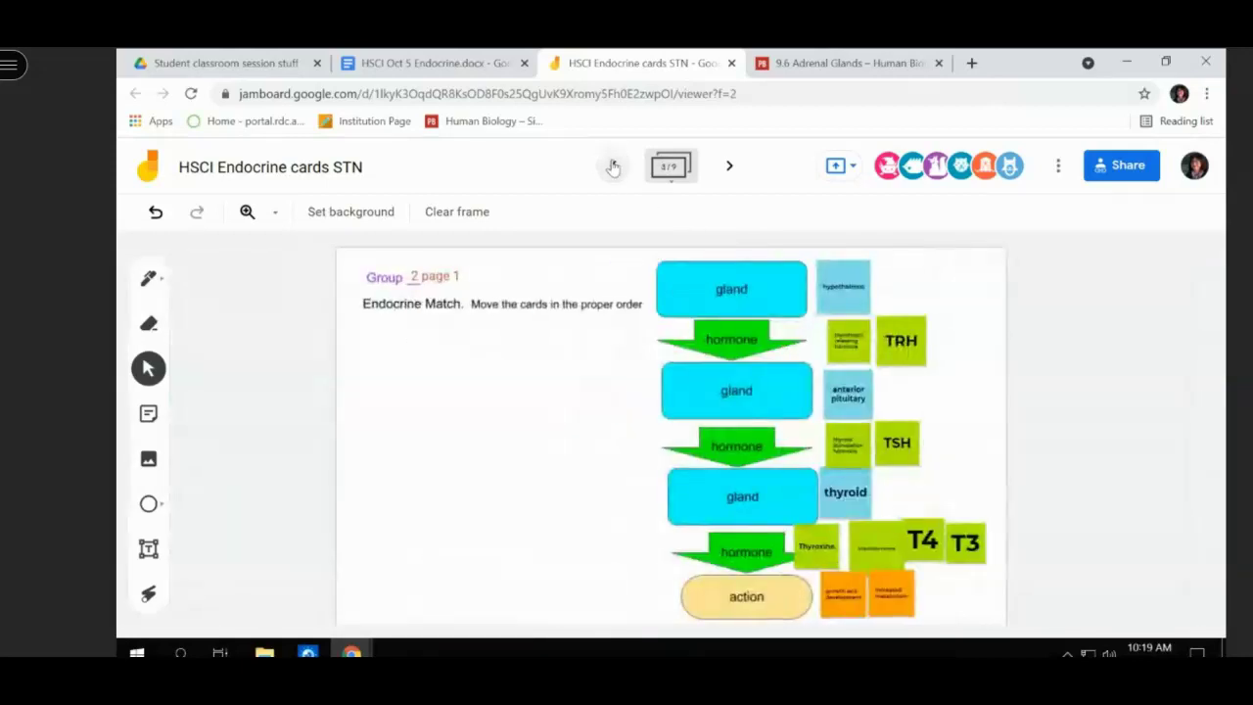
left_click(613, 167)
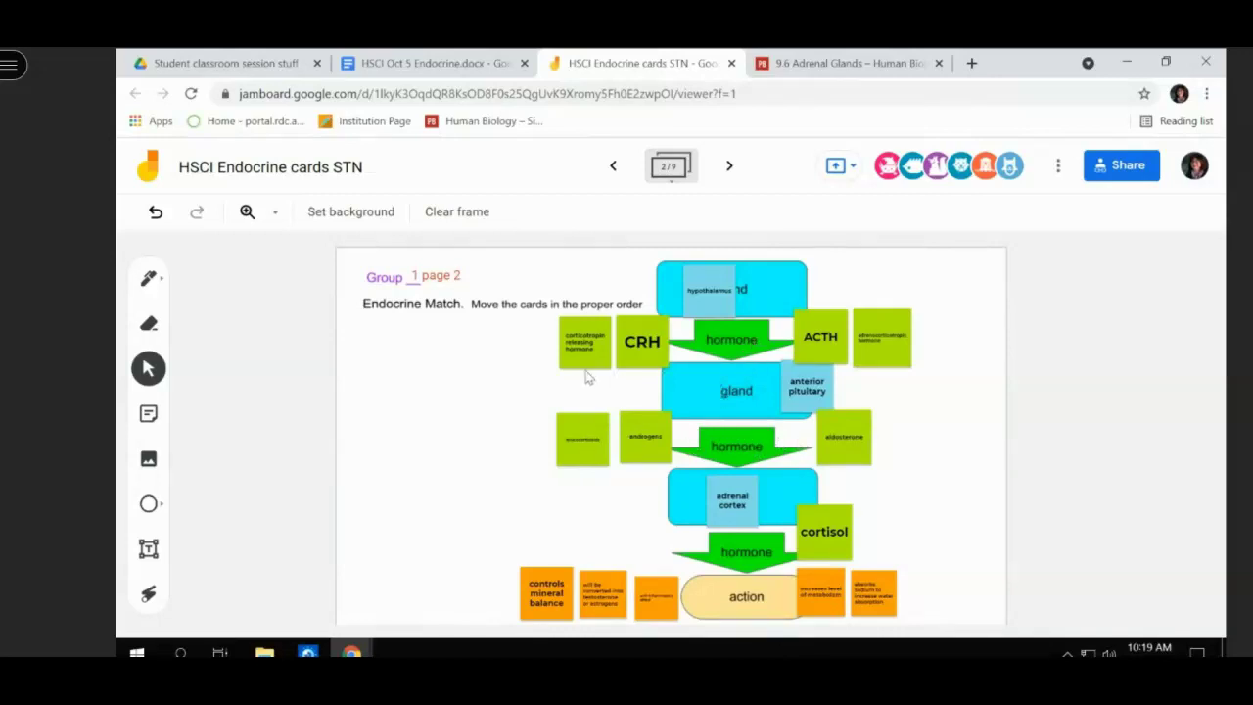
- Move a small green hormone card, the androgens card and the aldosterone card to the left
left_click_drag(588, 440, 457, 497)
left_click_drag(647, 443, 477, 557)
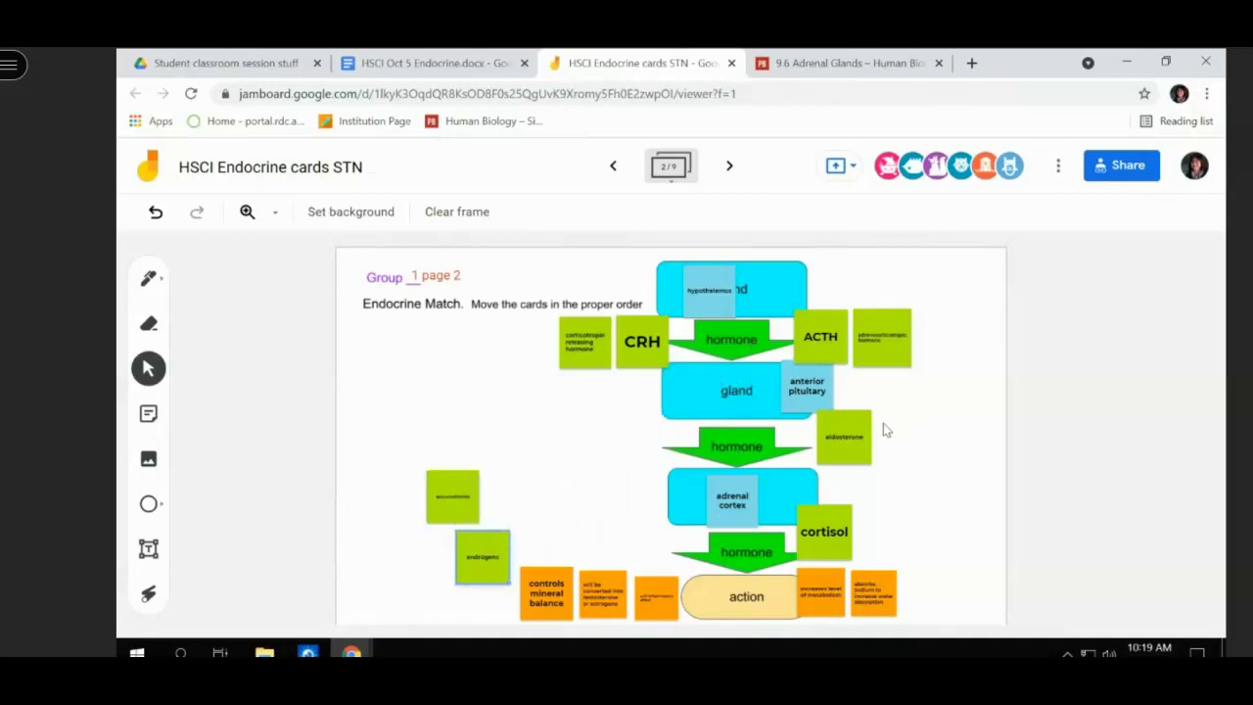
left_click_drag(862, 432, 442, 406)
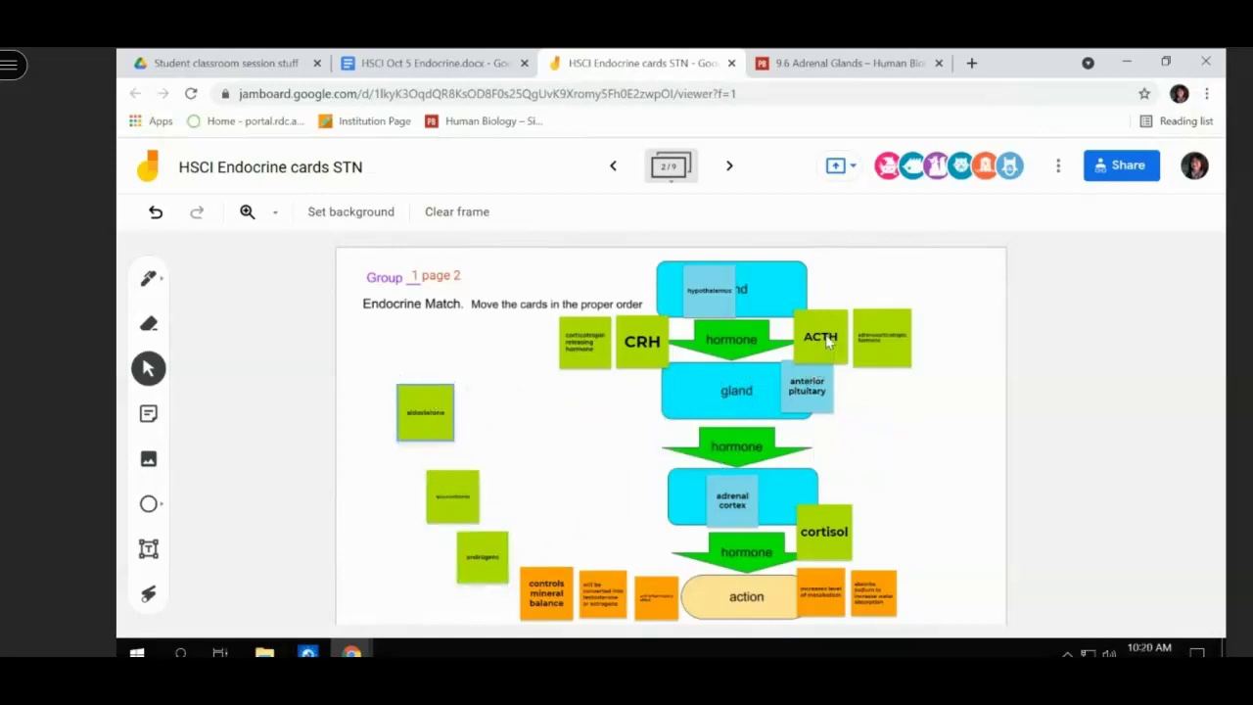
- Place ACTH and its adrenocorticotropic hormone card below the anterior pituitary
left_click_drag(820, 336, 789, 431)
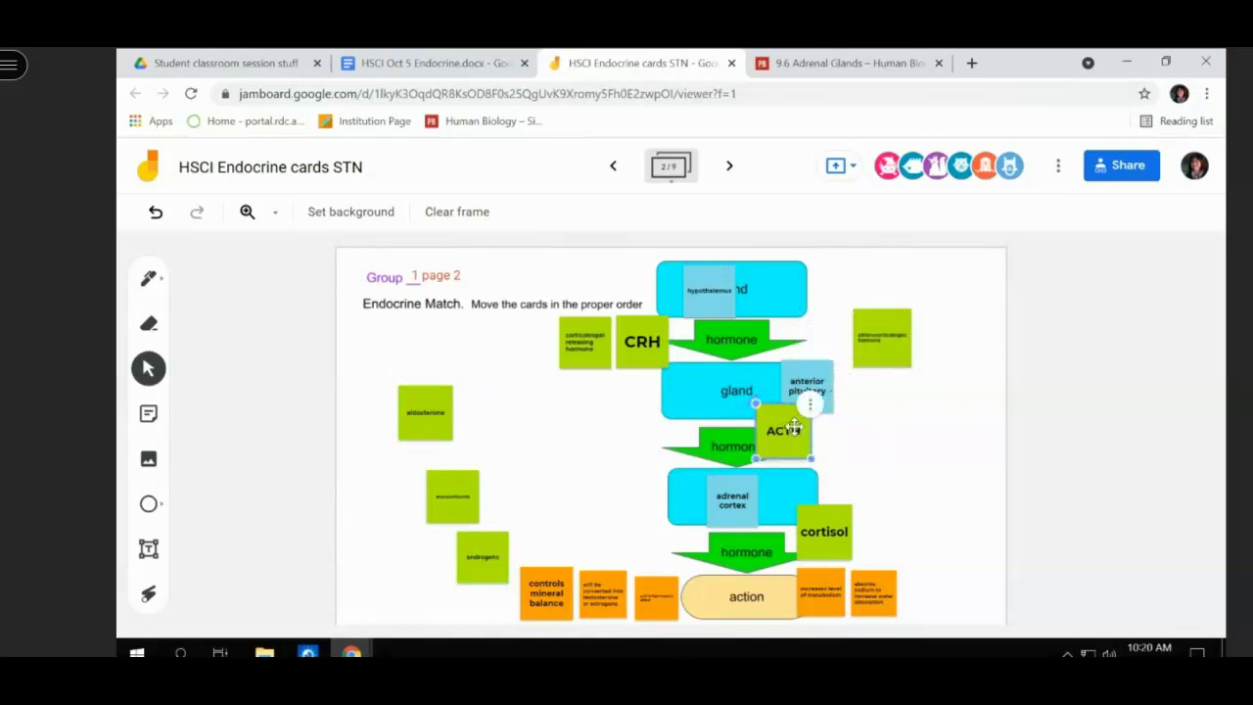
left_click_drag(899, 336, 878, 441)
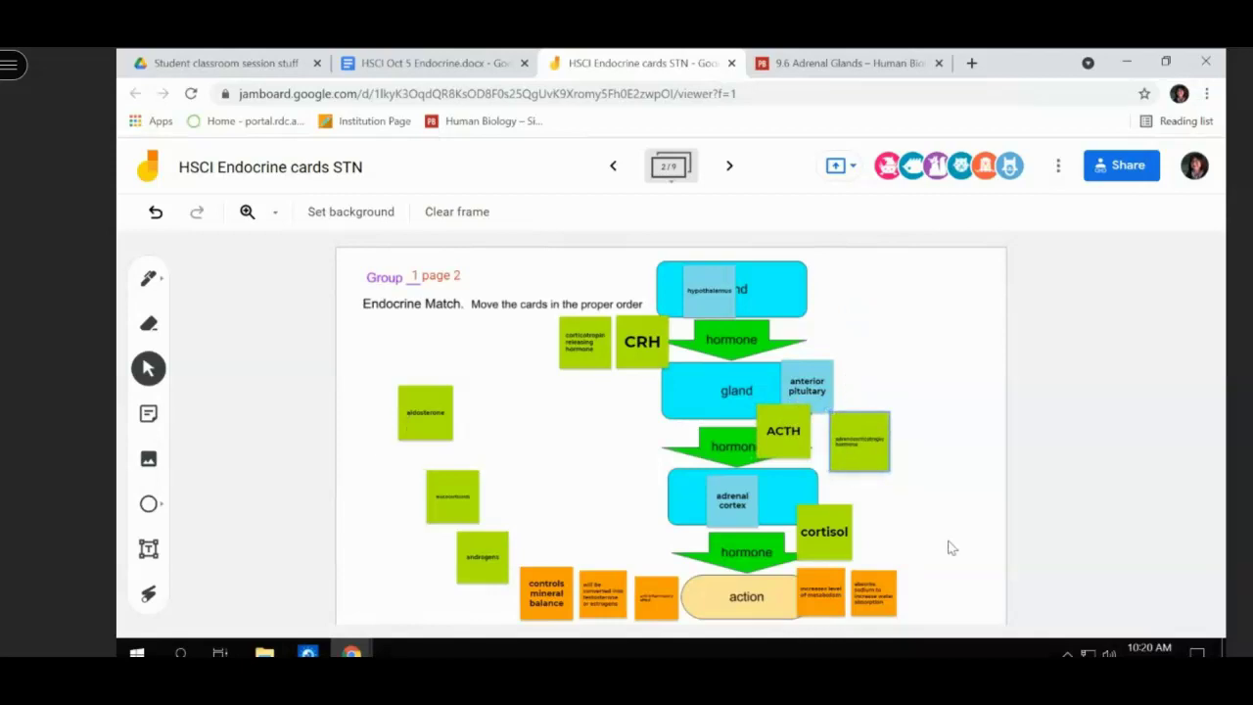
left_click(609, 168)
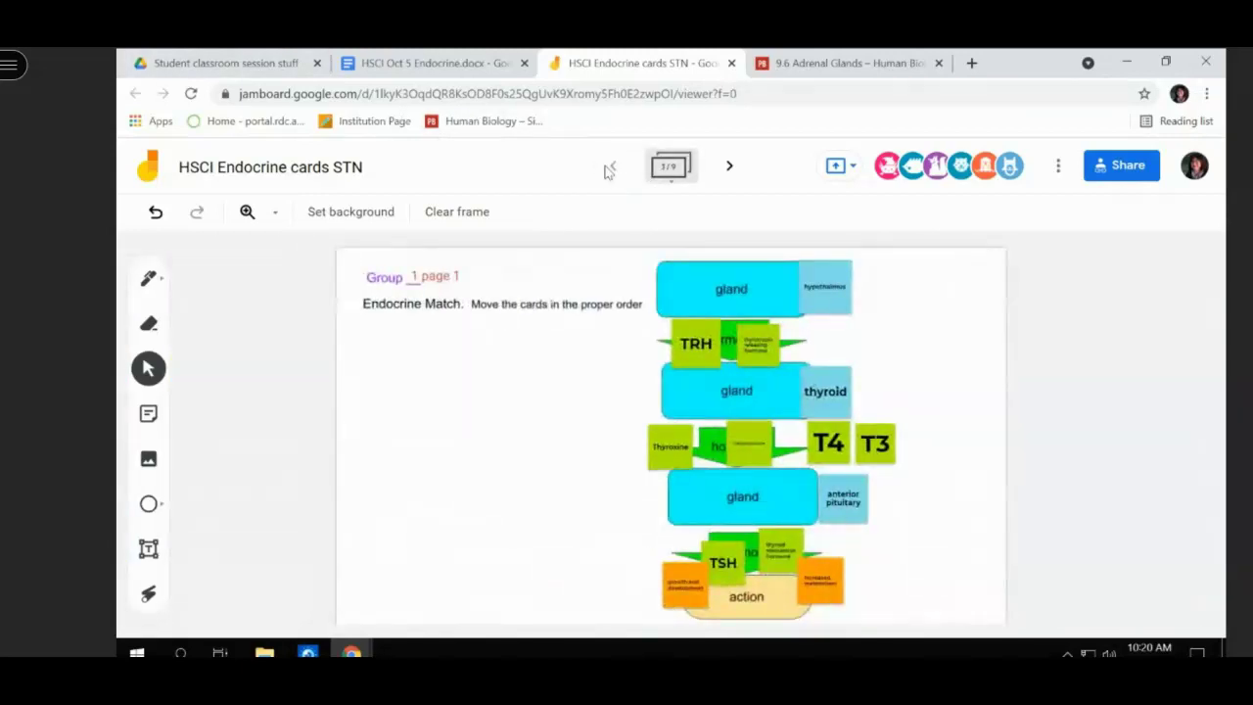
left_click(728, 167)
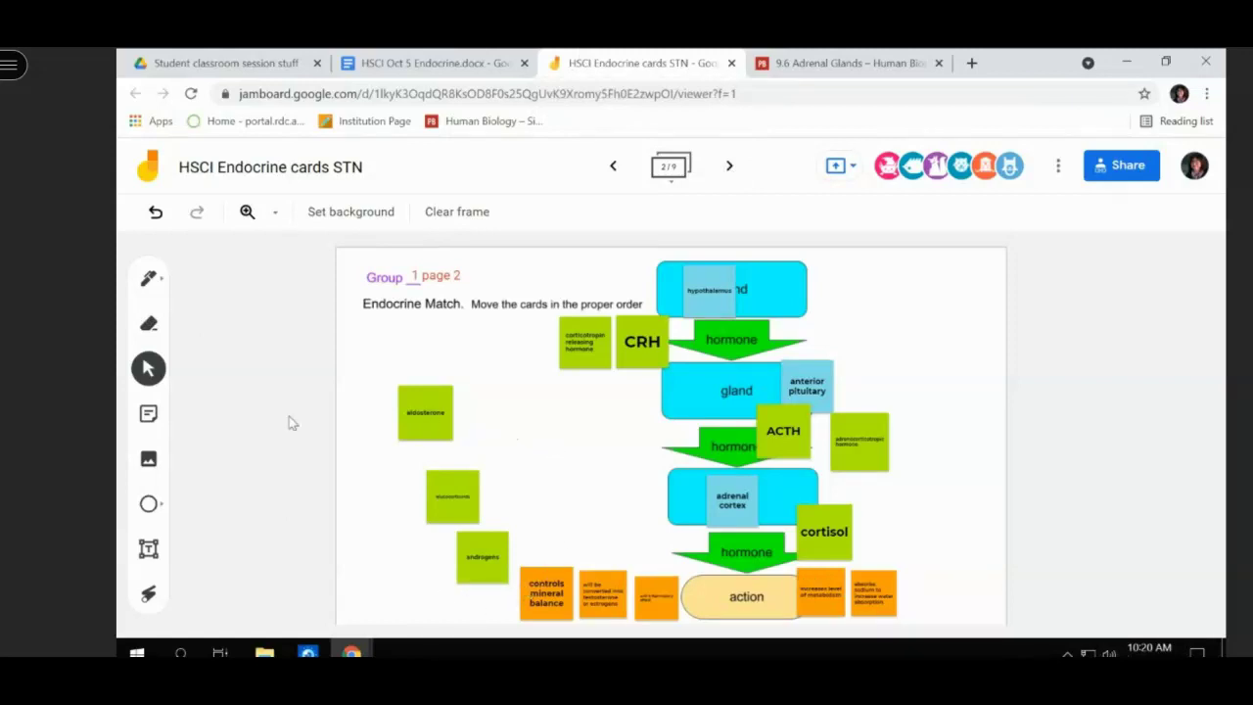
- Pair the aldosterone and androgens cards, then reposition the small orange and green cards
left_click_drag(419, 421, 542, 552)
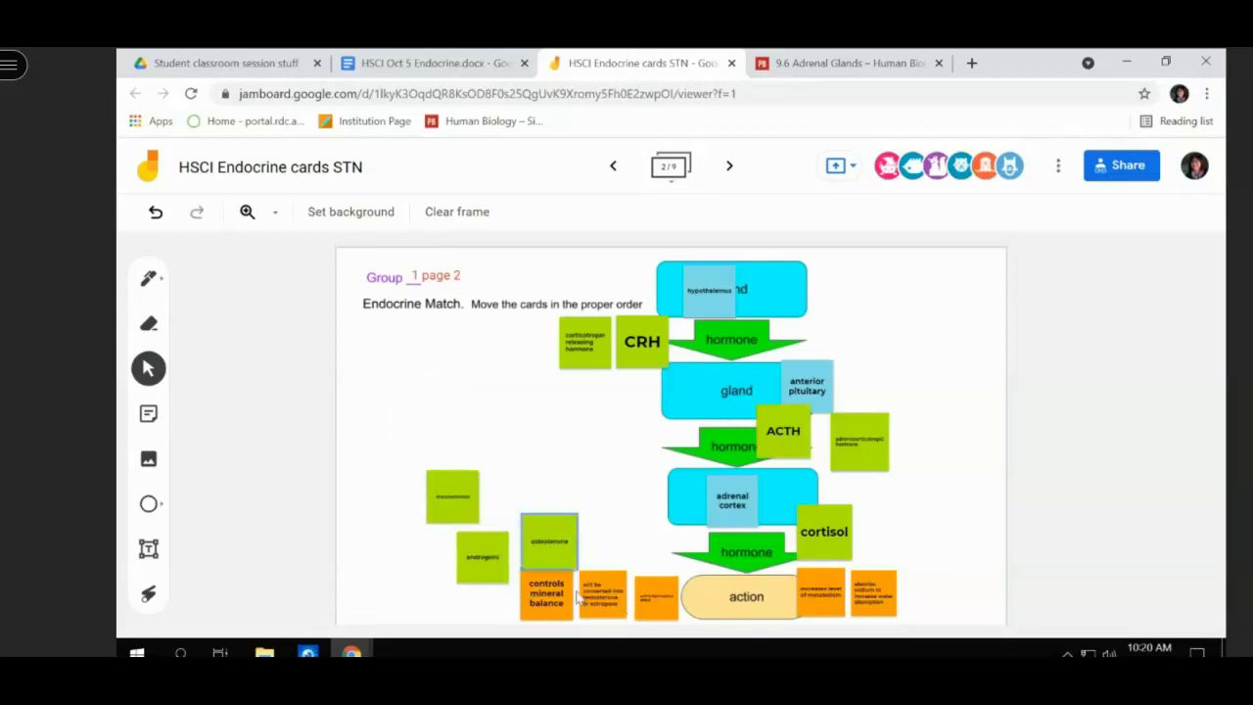
left_click(538, 556)
left_click_drag(505, 549, 603, 552)
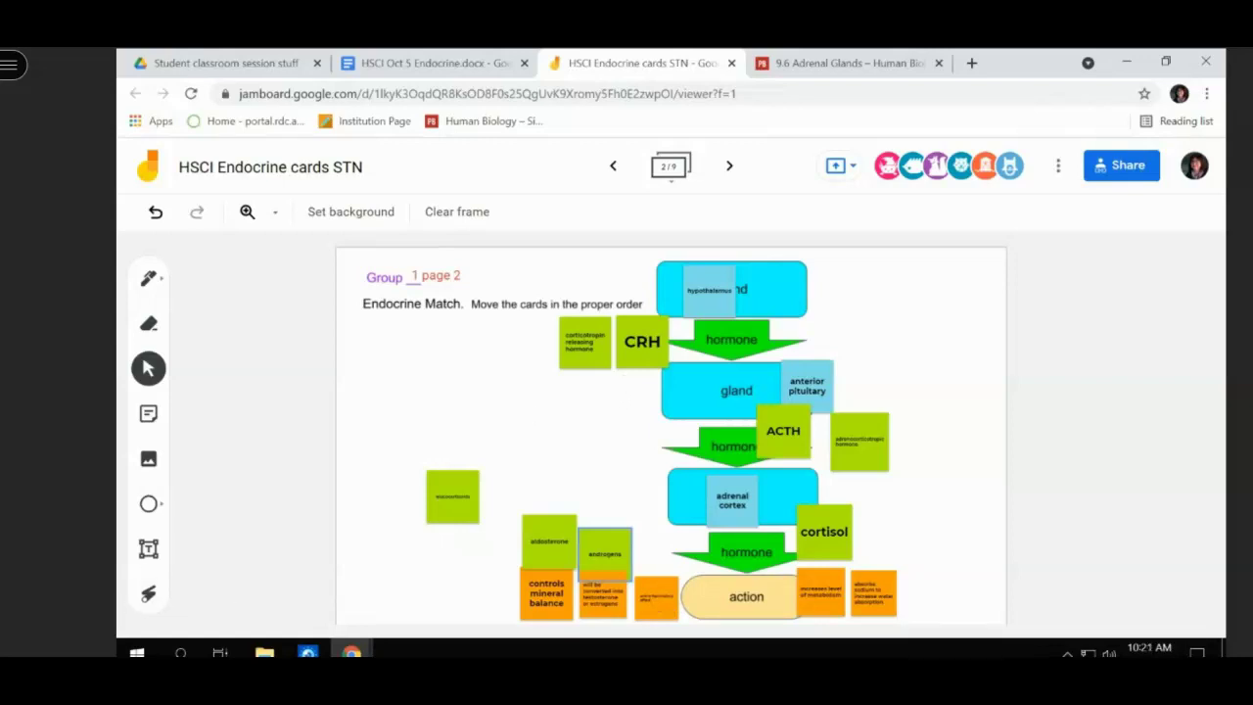
left_click_drag(656, 600, 878, 543)
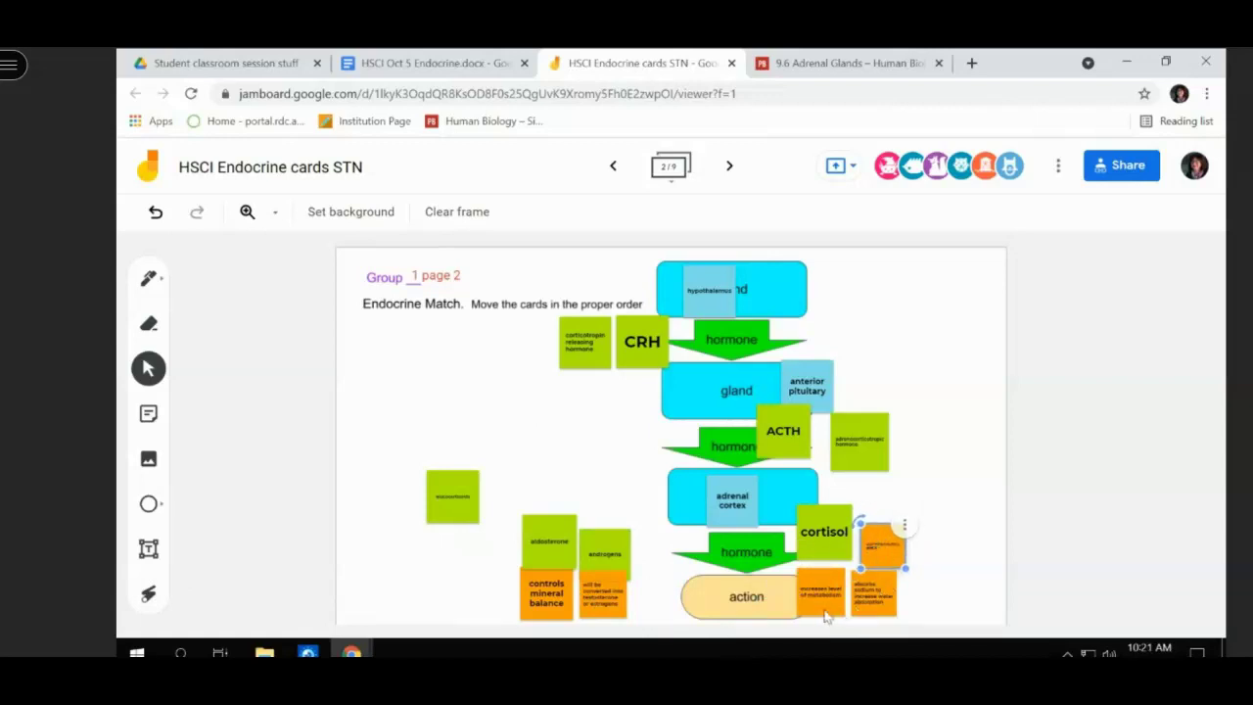
left_click(869, 597)
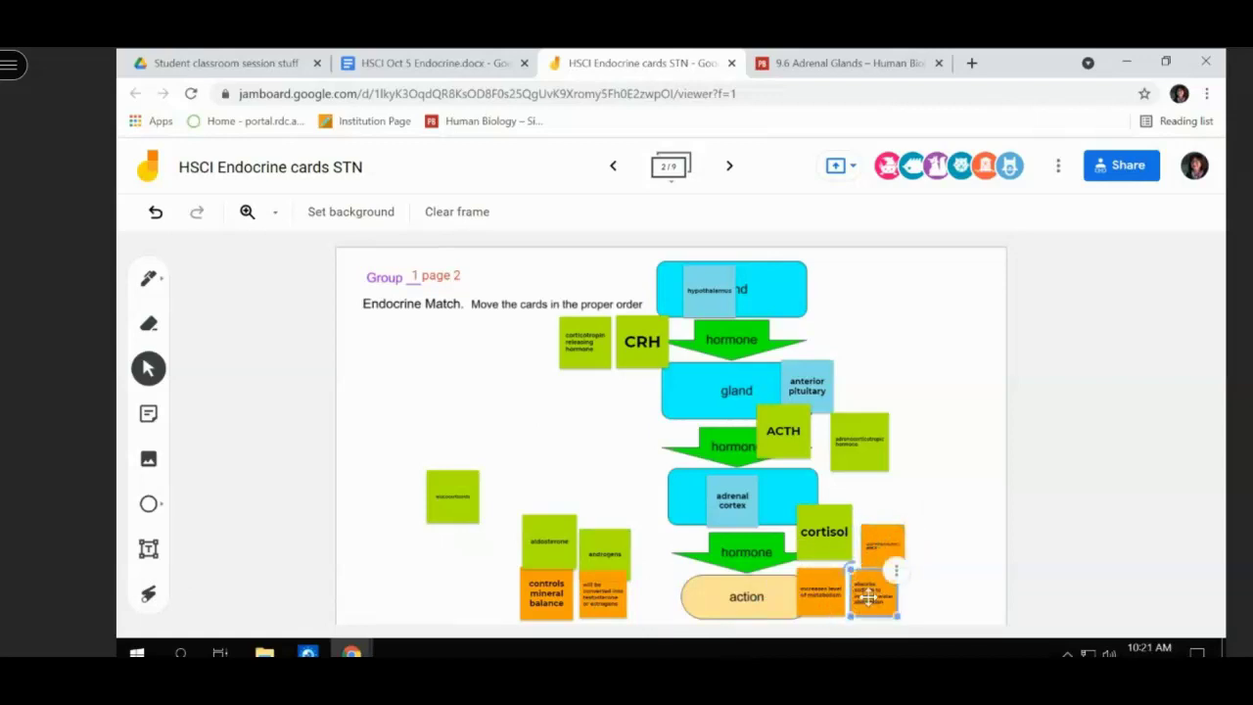
left_click(648, 603)
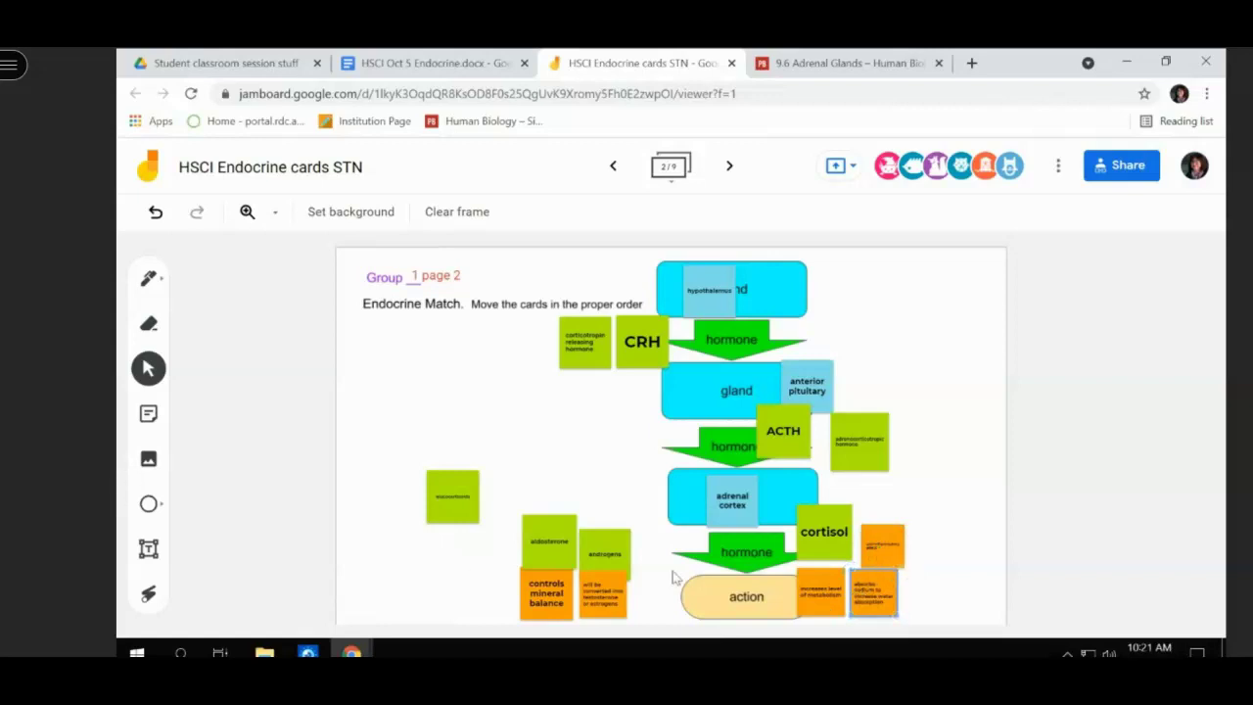
left_click_drag(428, 498, 646, 547)
- Put the sodium card left of 'controls mineral balance', nudge metabolism up, and set the cortisol-side card by 'action'
left_click_drag(823, 594, 671, 604)
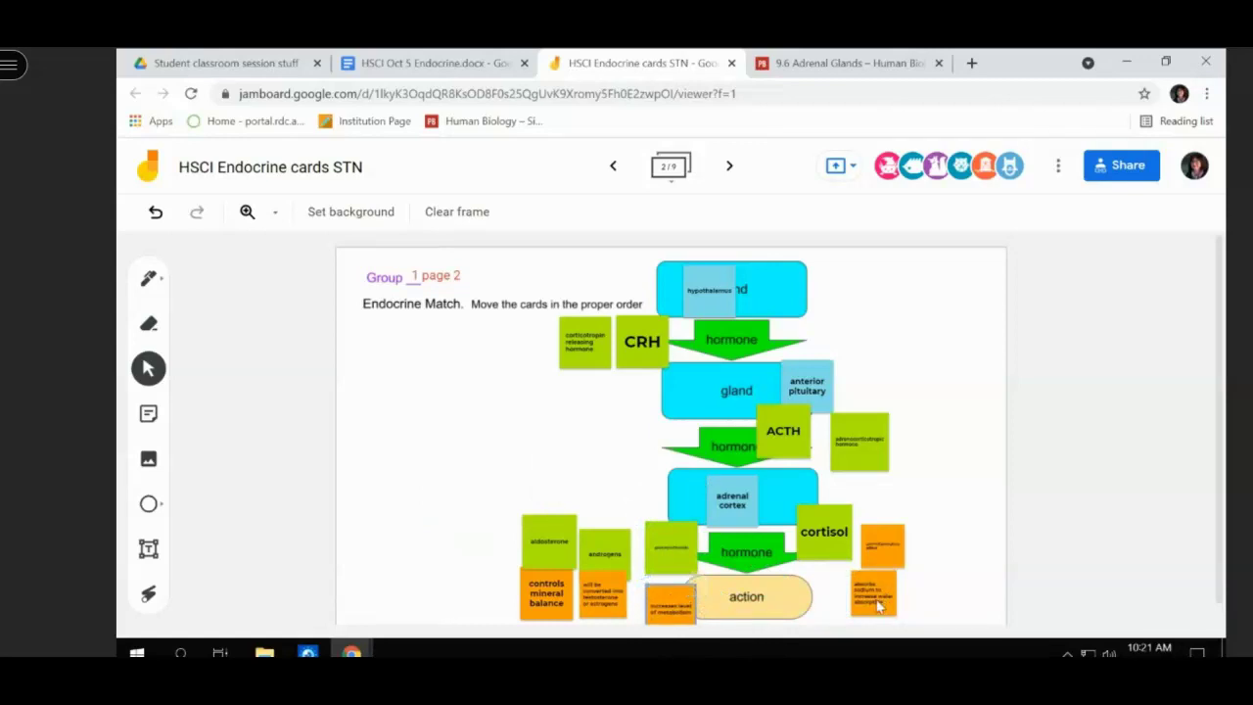
left_click_drag(875, 608, 850, 613)
left_click(869, 617)
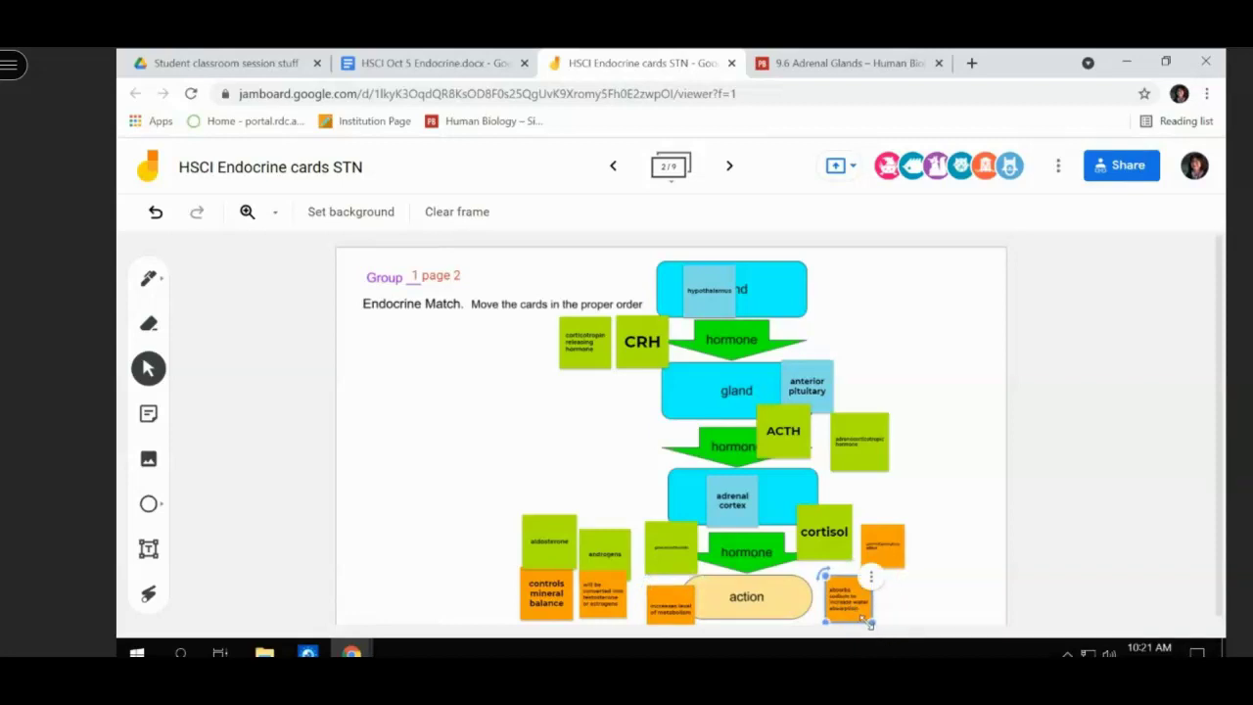
left_click(860, 262)
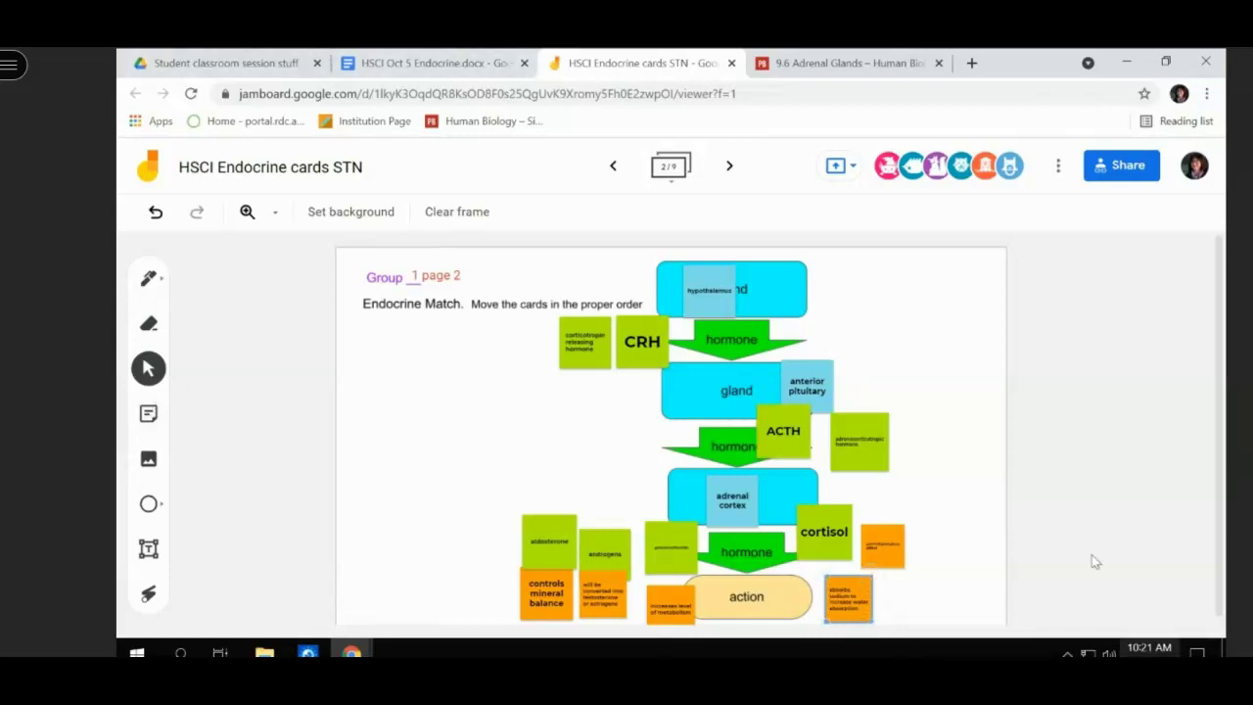
left_click(844, 587)
left_click_drag(850, 587, 505, 586)
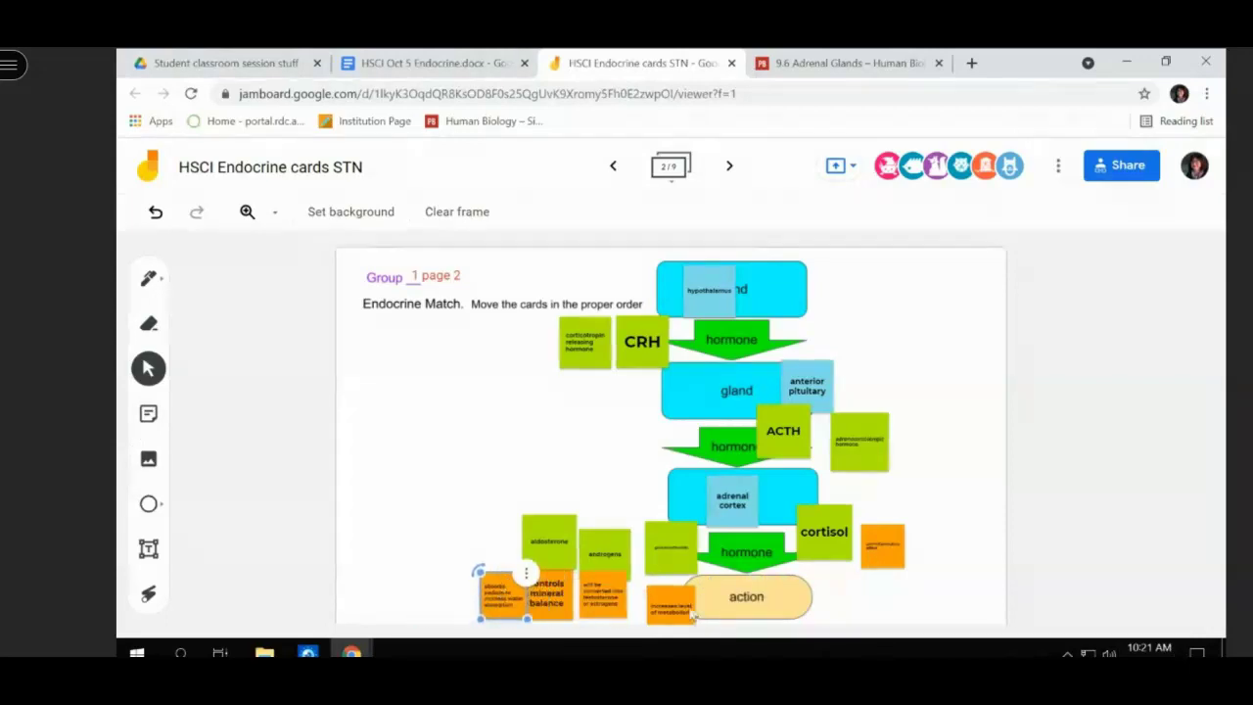
left_click_drag(688, 611, 687, 594)
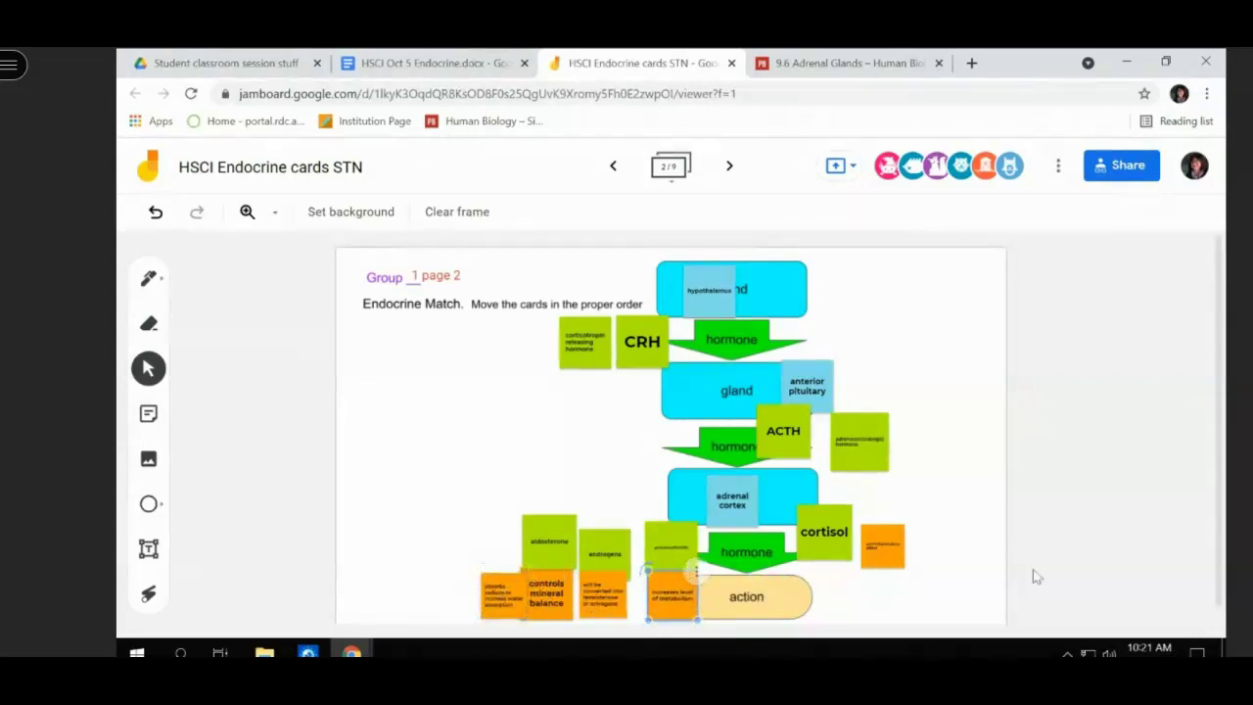
left_click_drag(887, 556, 830, 591)
left_click(891, 571)
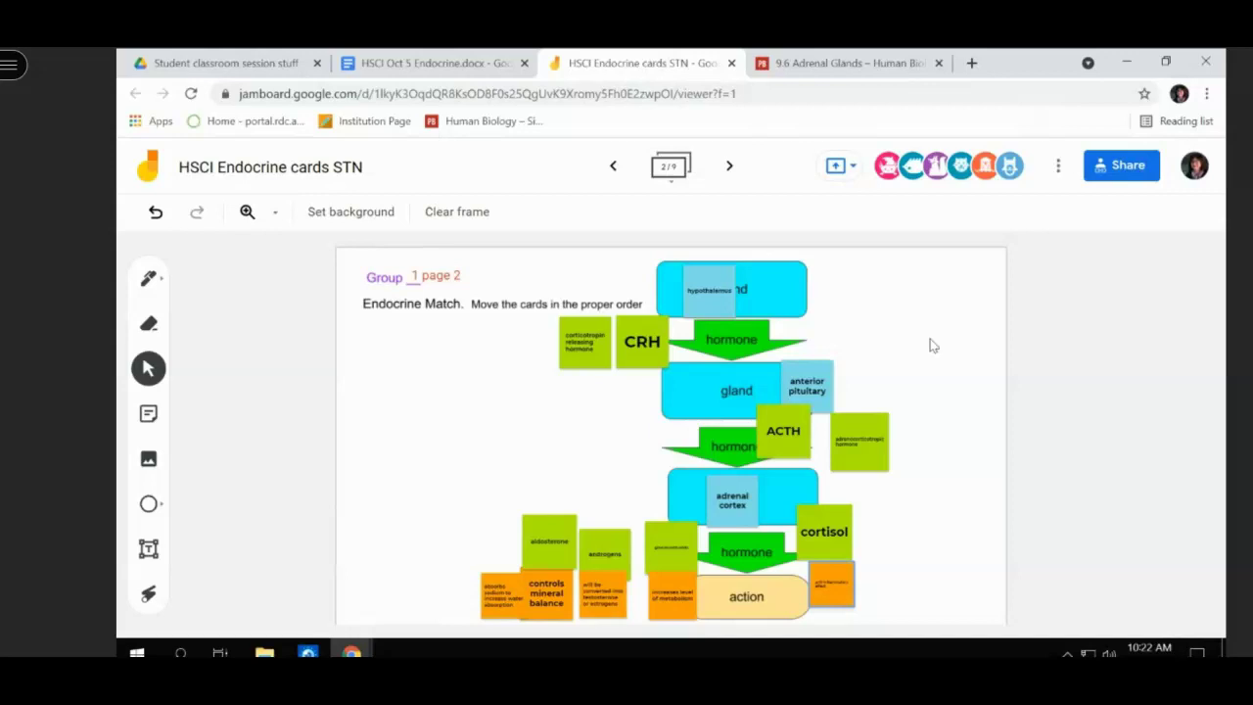
- Scroll to the pancreas cell table and select the empty Delta and Gamma Target cells, then return to Jamboard
left_click(480, 62)
scroll(627, 249, "up", 2)
scroll(633, 254, "up", 2)
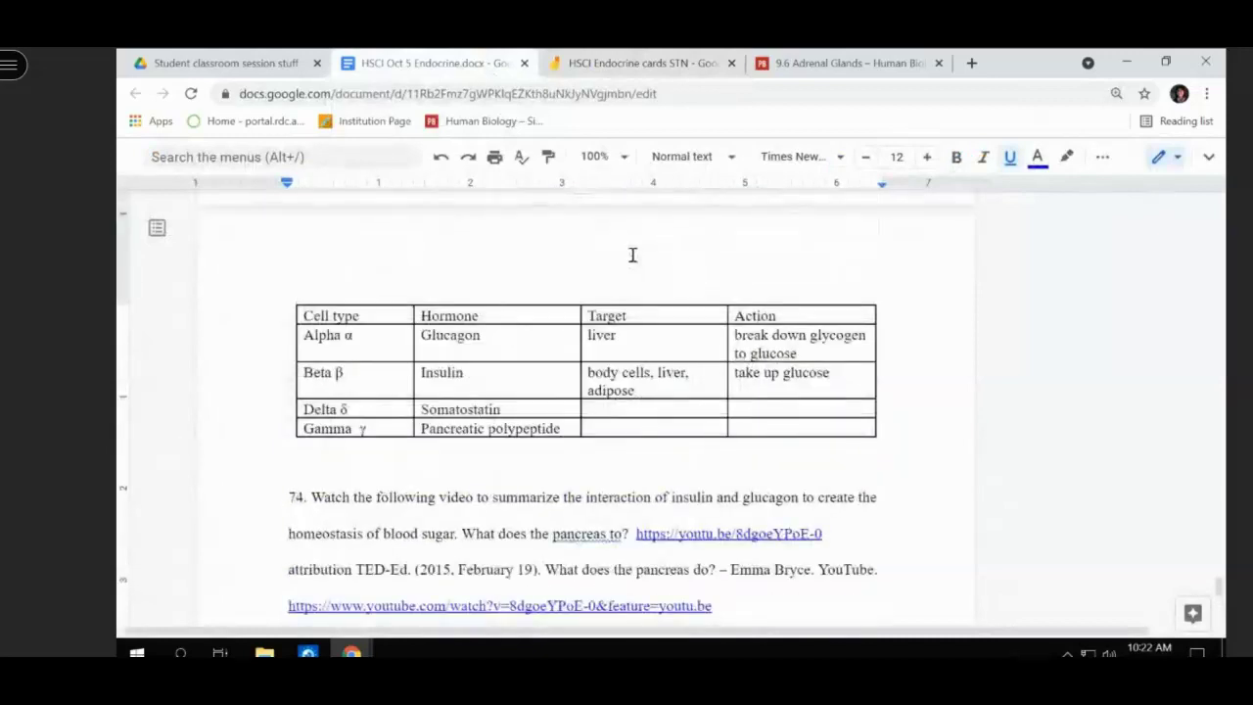
left_click(616, 412)
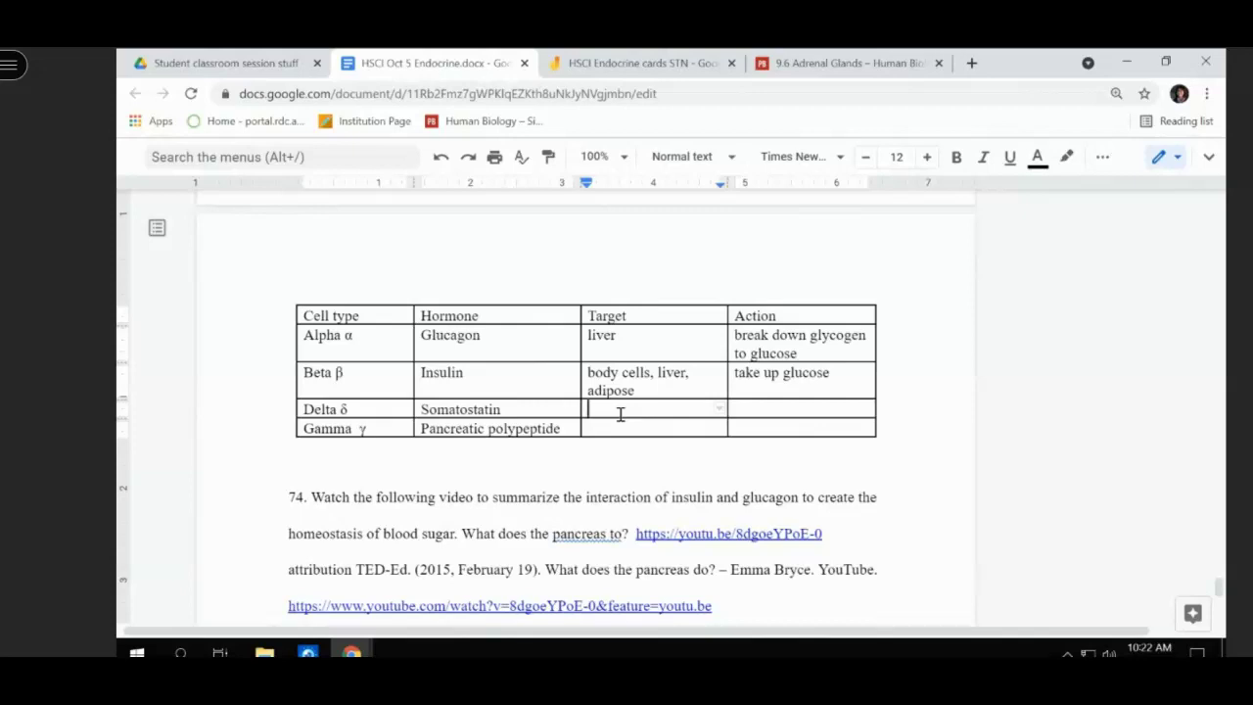
left_click(620, 427)
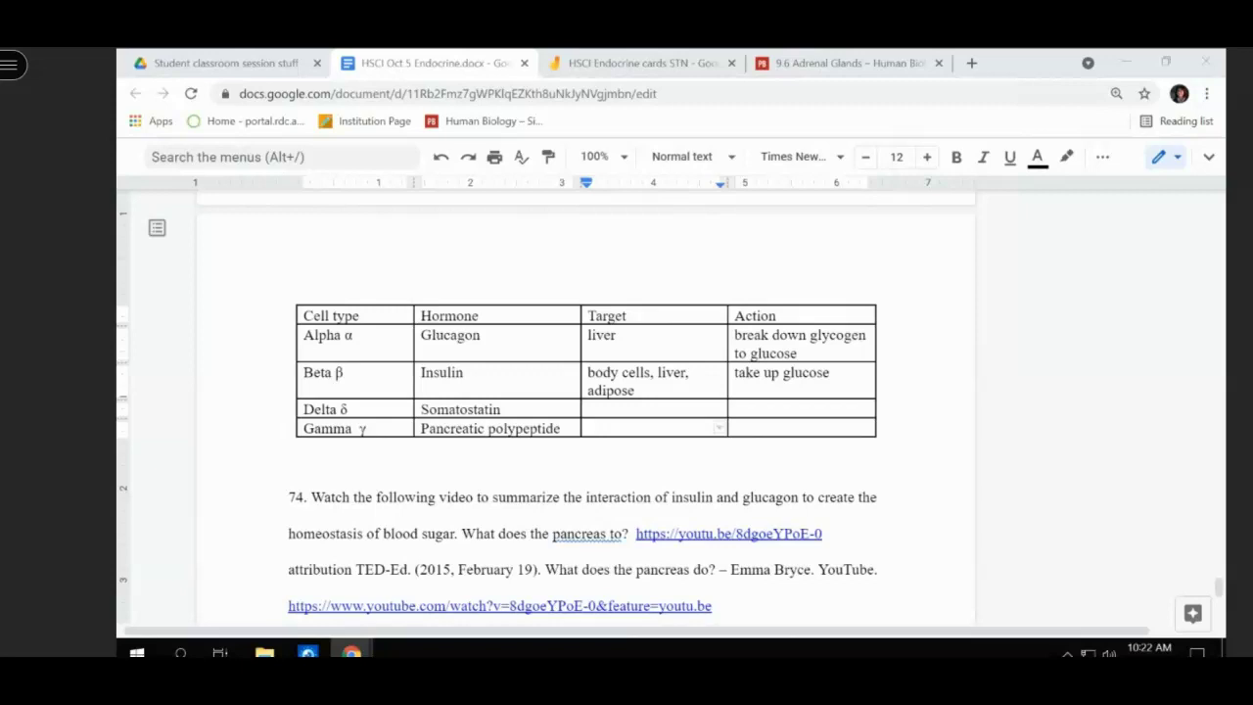
left_click(610, 413)
double_click(610, 409)
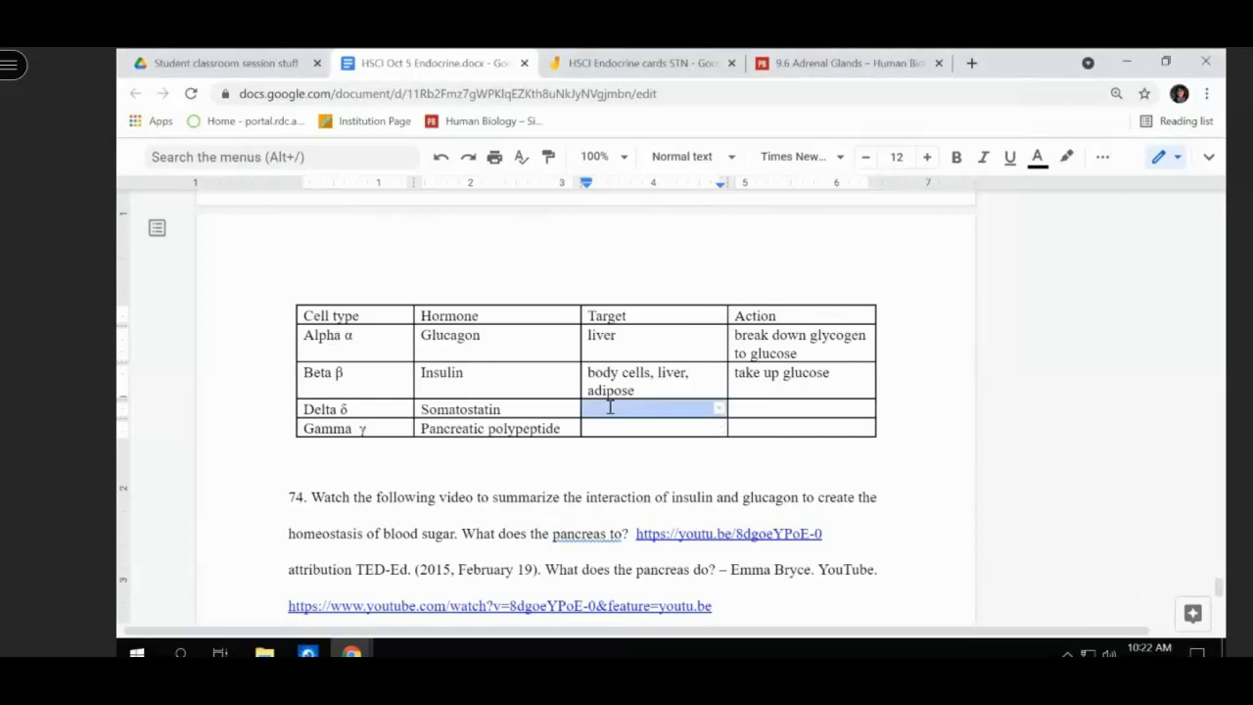
left_click(610, 408)
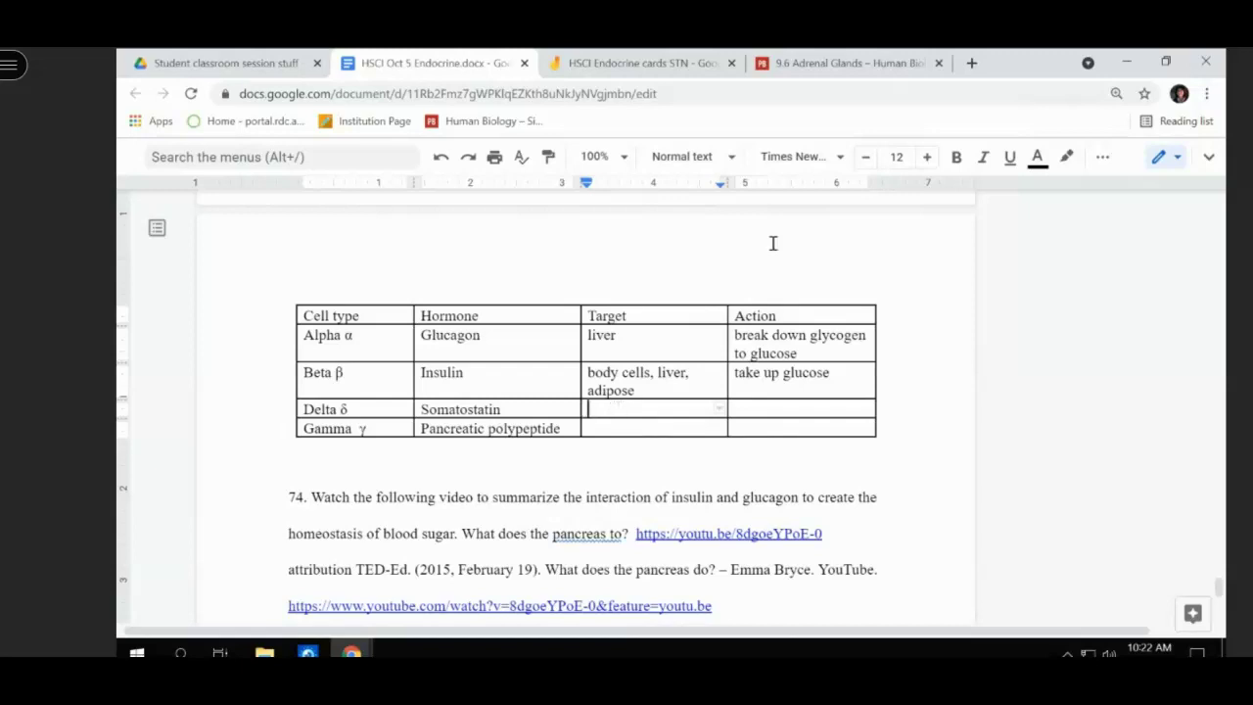
left_click(599, 63)
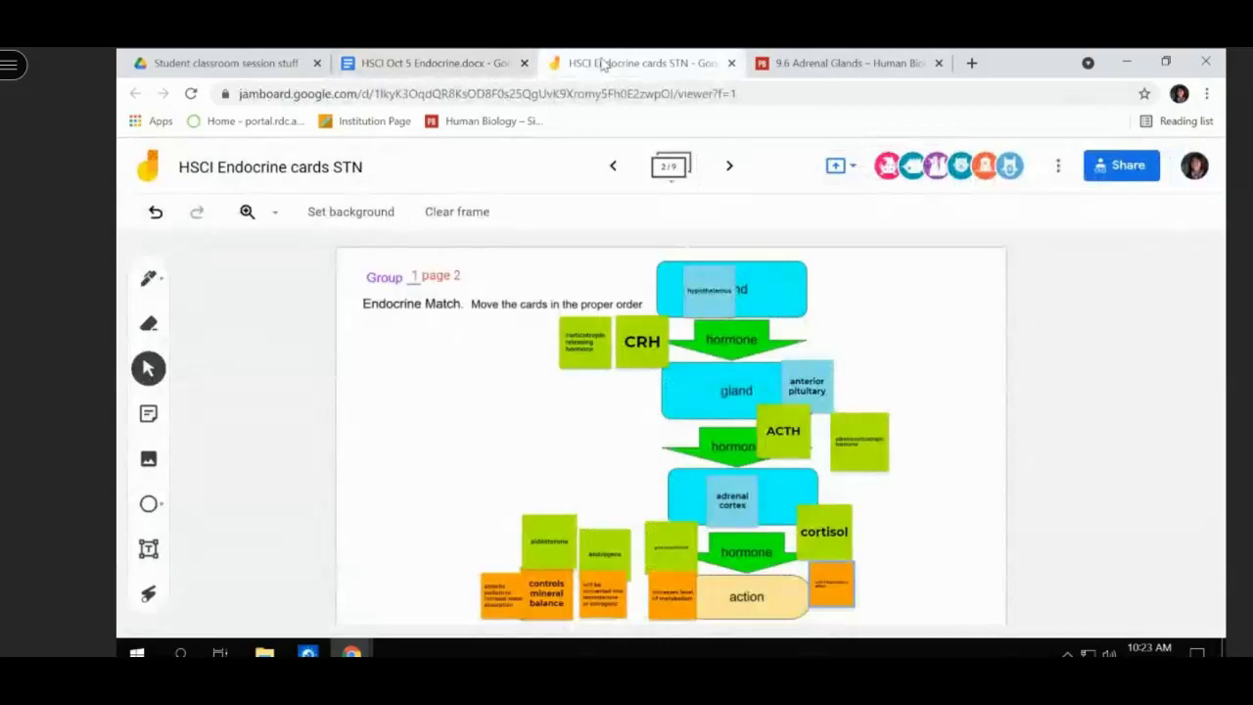
- From the 9.6 Adrenal Glands page, search the textbook for 'somatostatin' and review the results
left_click(812, 65)
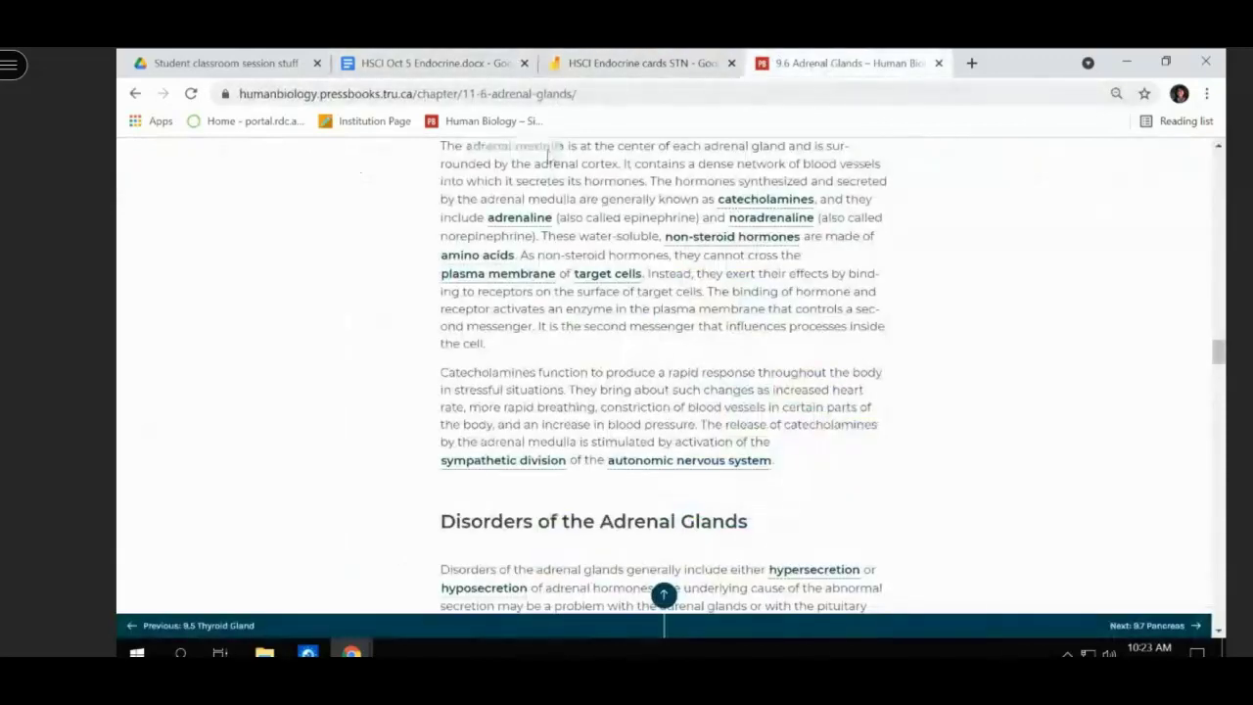
scroll(1178, 274, "up", 10)
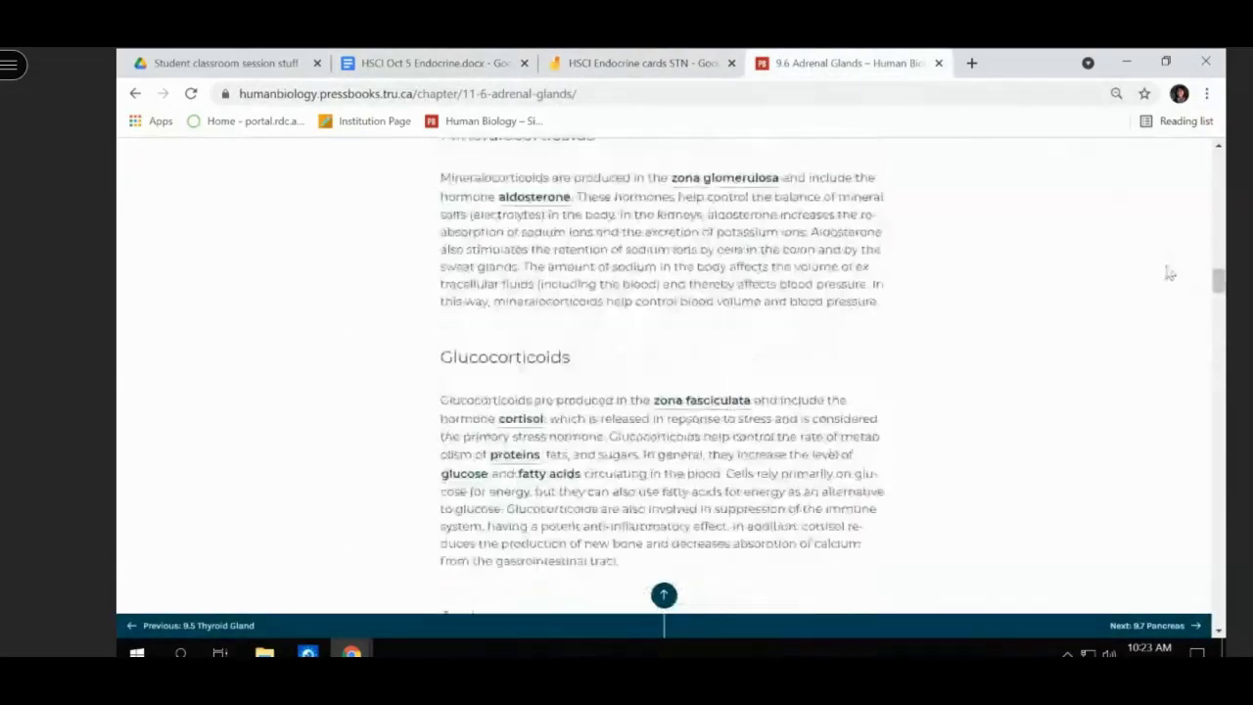
scroll(1170, 274, "up", 15)
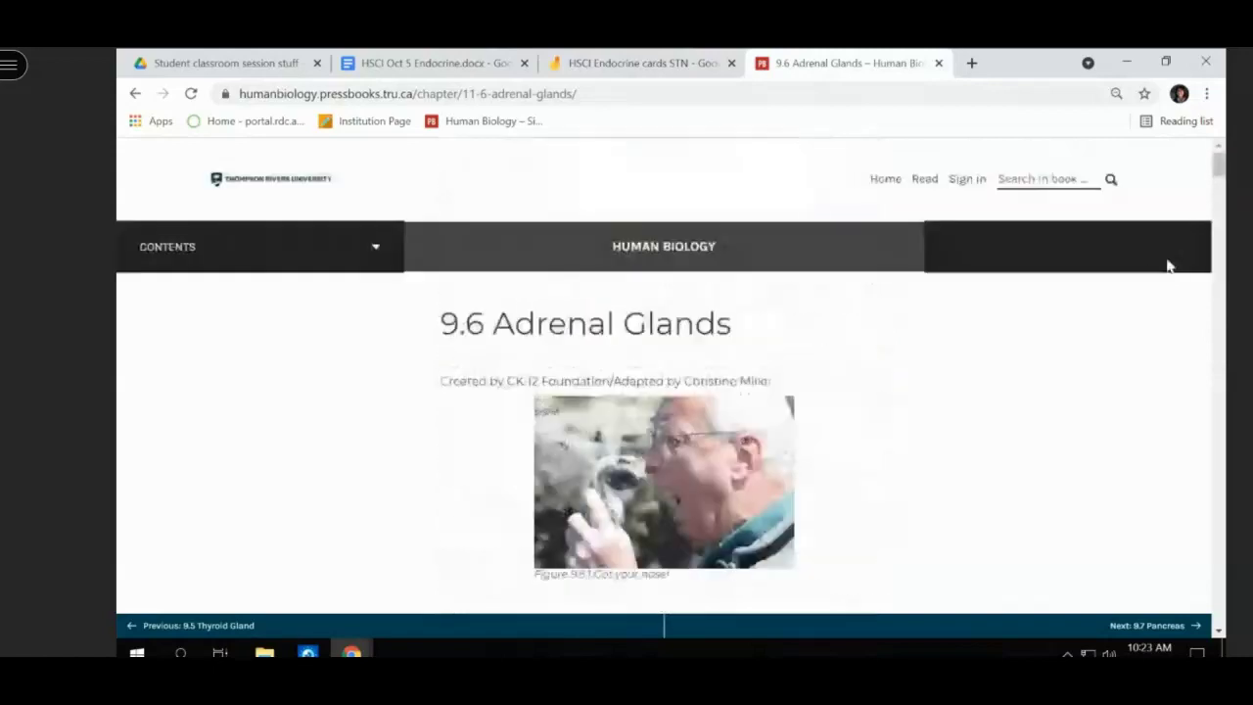
left_click(1028, 180)
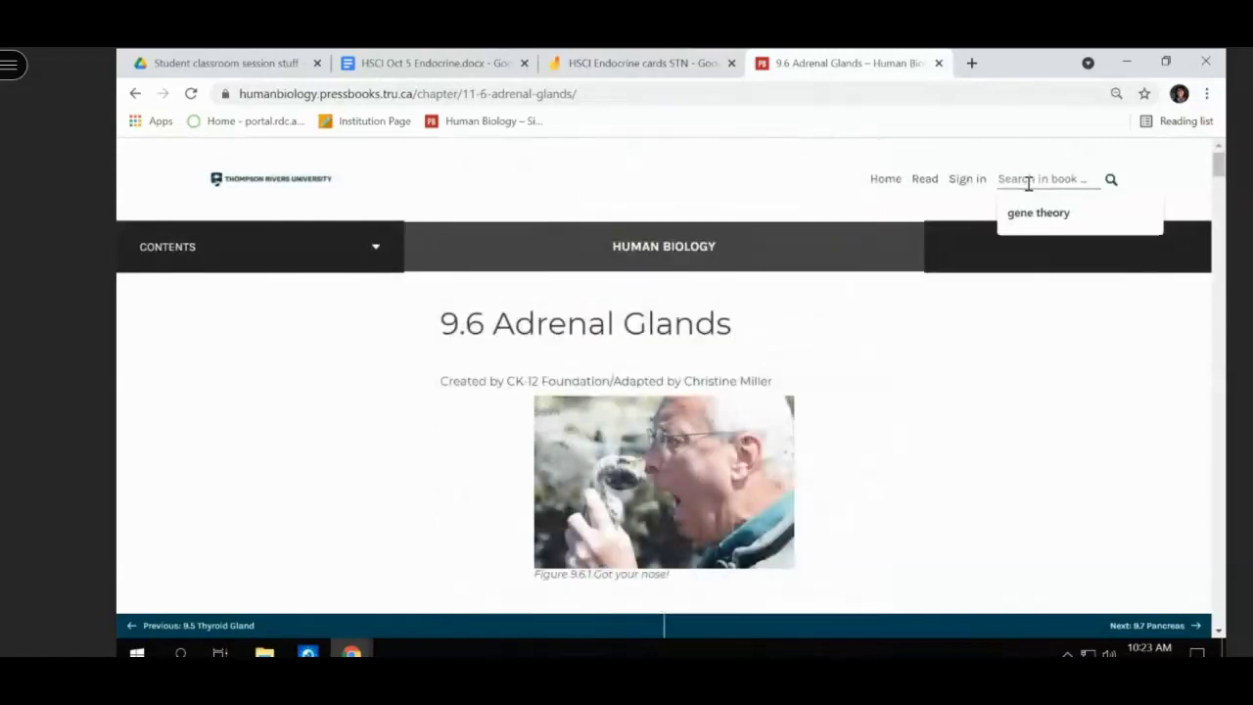
type("somatost")
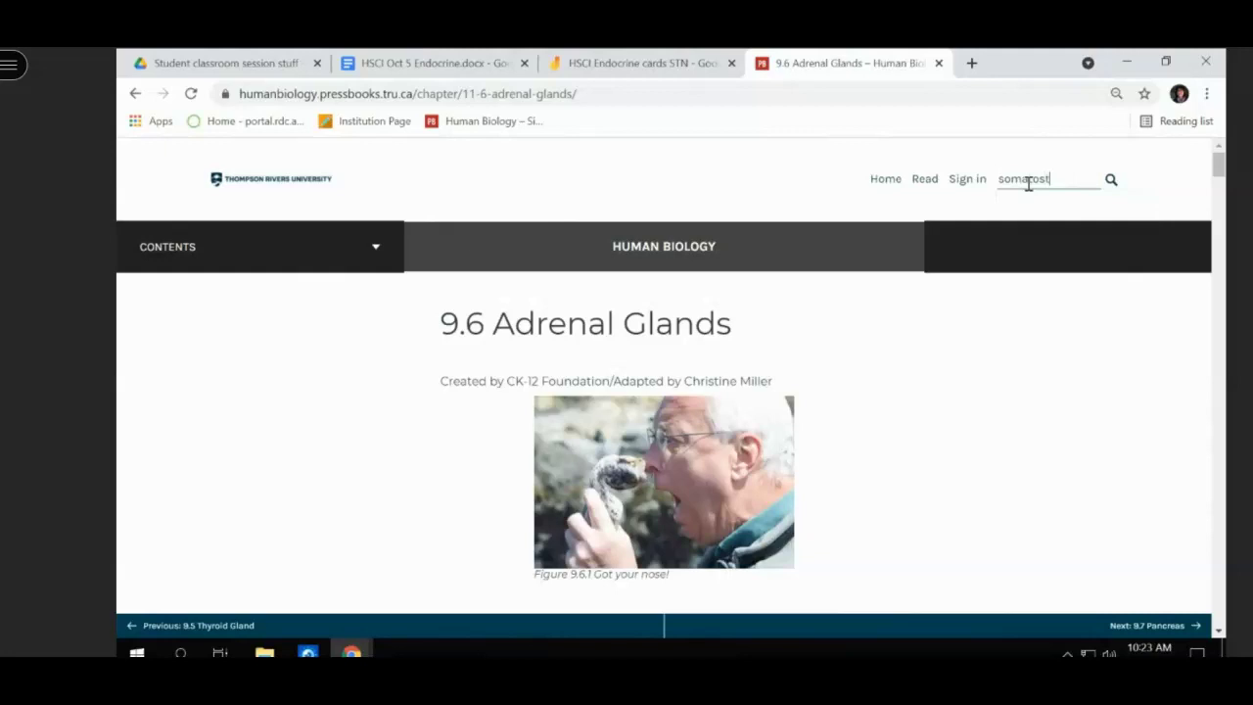
type("atin")
key("Return")
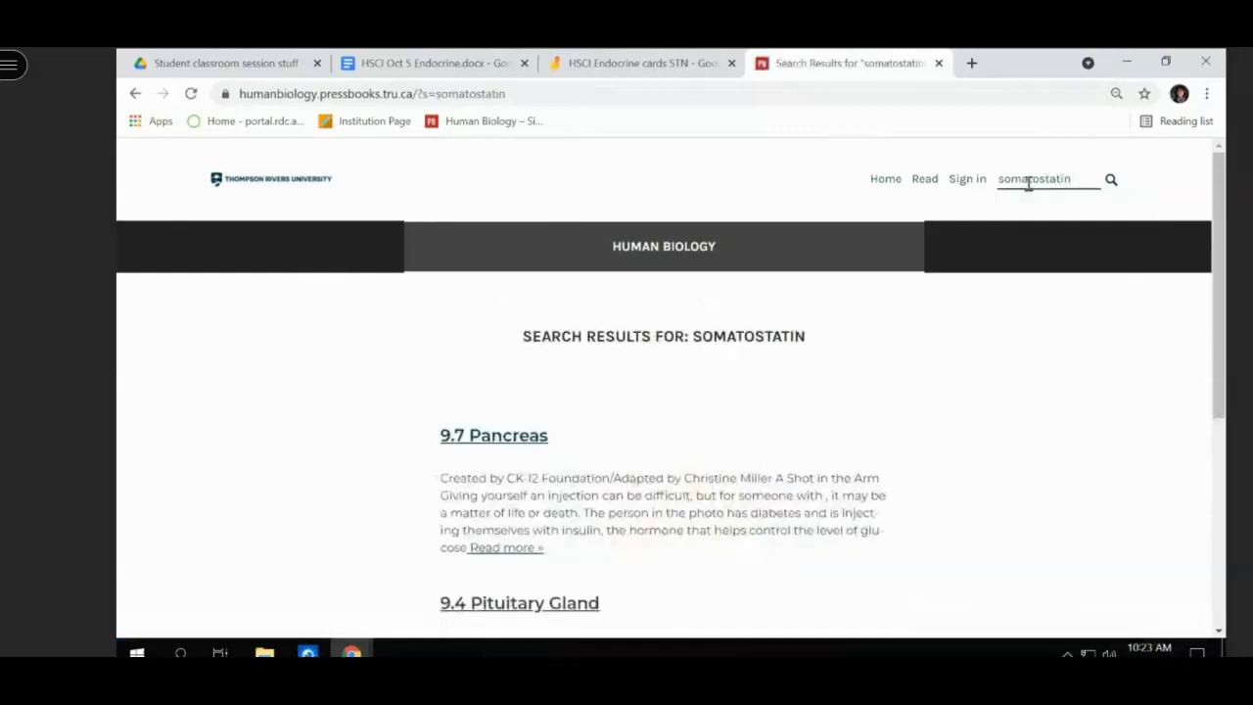
scroll(977, 247, "down", 2)
scroll(976, 259, "down", 3)
scroll(973, 260, "up", 5)
scroll(971, 263, "down", 1)
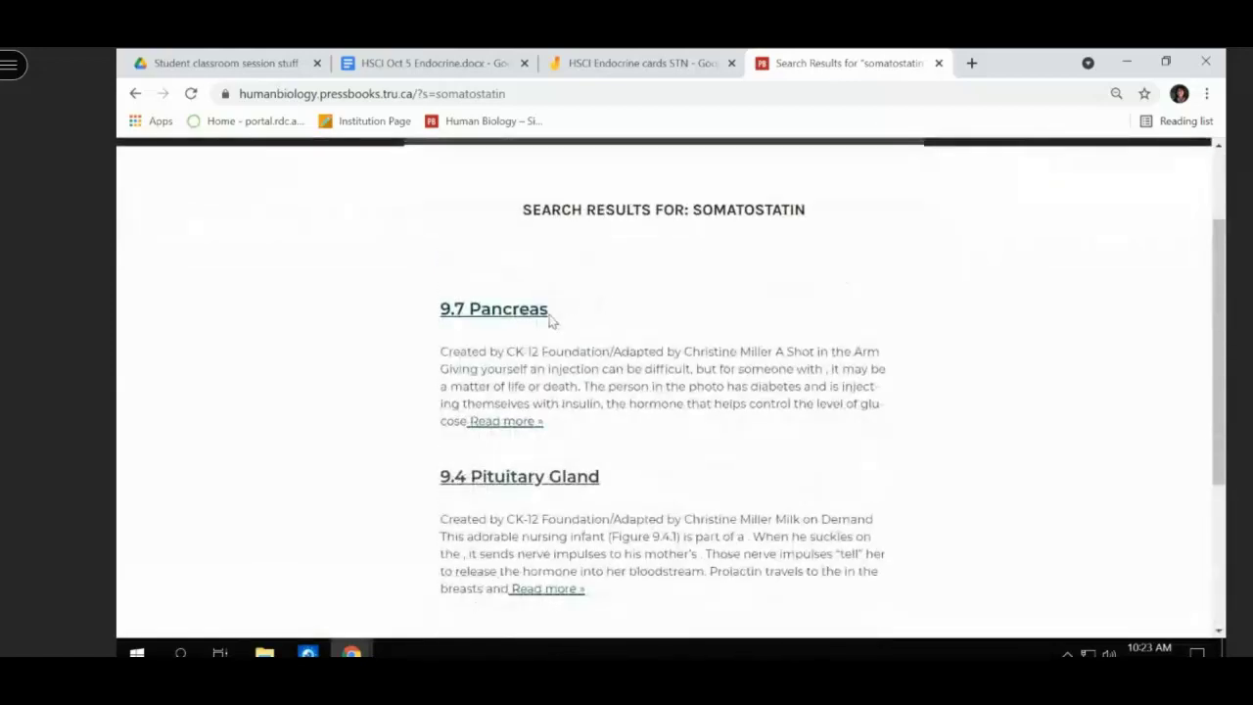
- Open the 9.7 Pancreas result and scroll to the pancreatic islets list showing delta cells secrete somatostatin
left_click(498, 312)
scroll(504, 307, "down", 7)
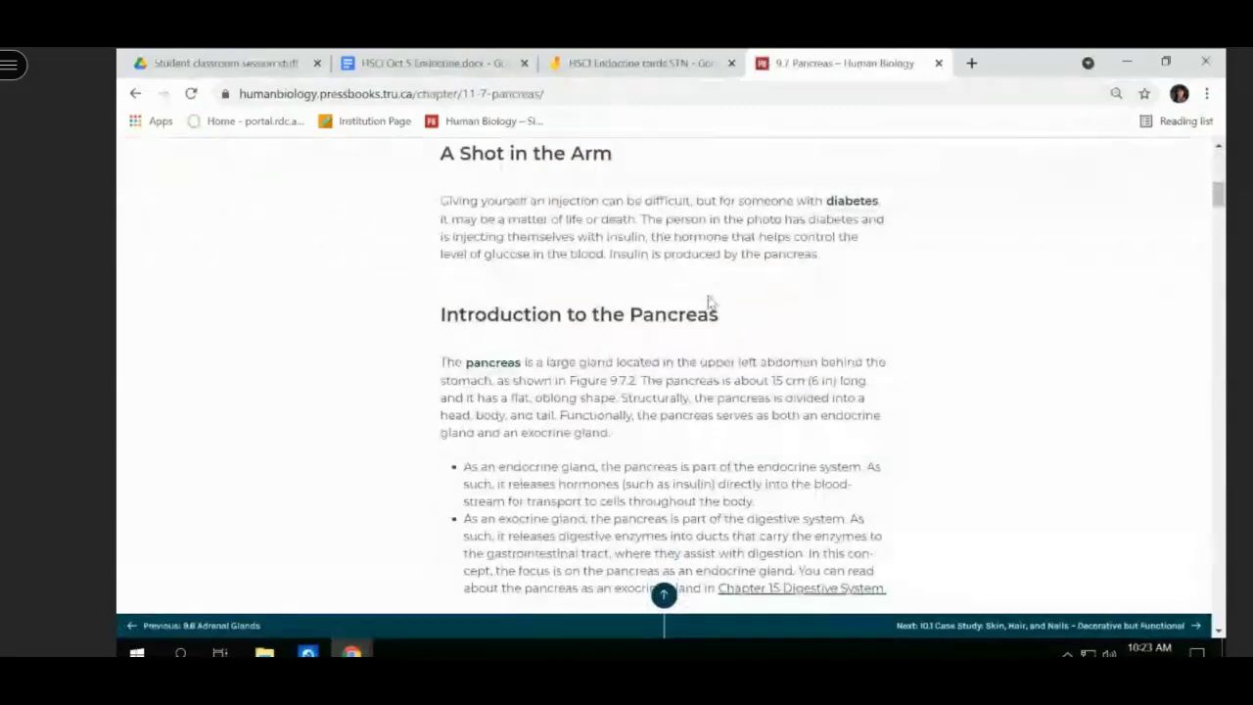
scroll(710, 301, "down", 1)
scroll(709, 295, "down", 1)
scroll(708, 294, "down", 2)
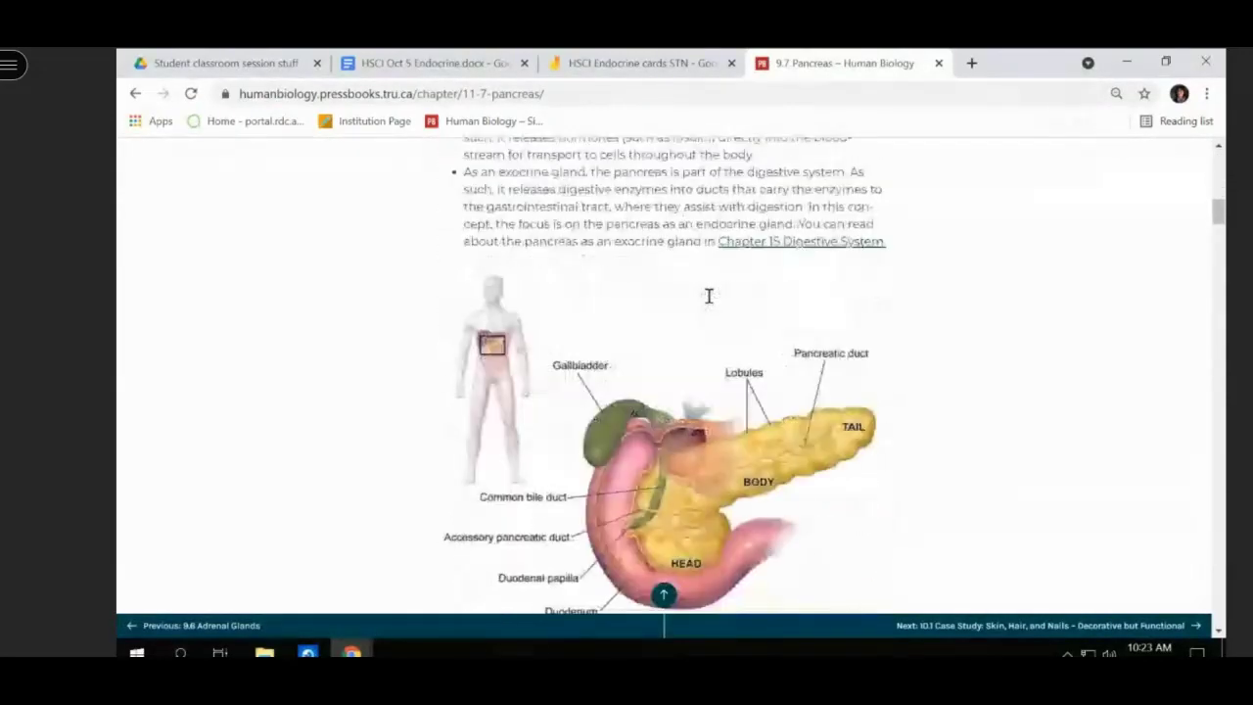
scroll(702, 301, "up", 1)
scroll(702, 298, "up", 1)
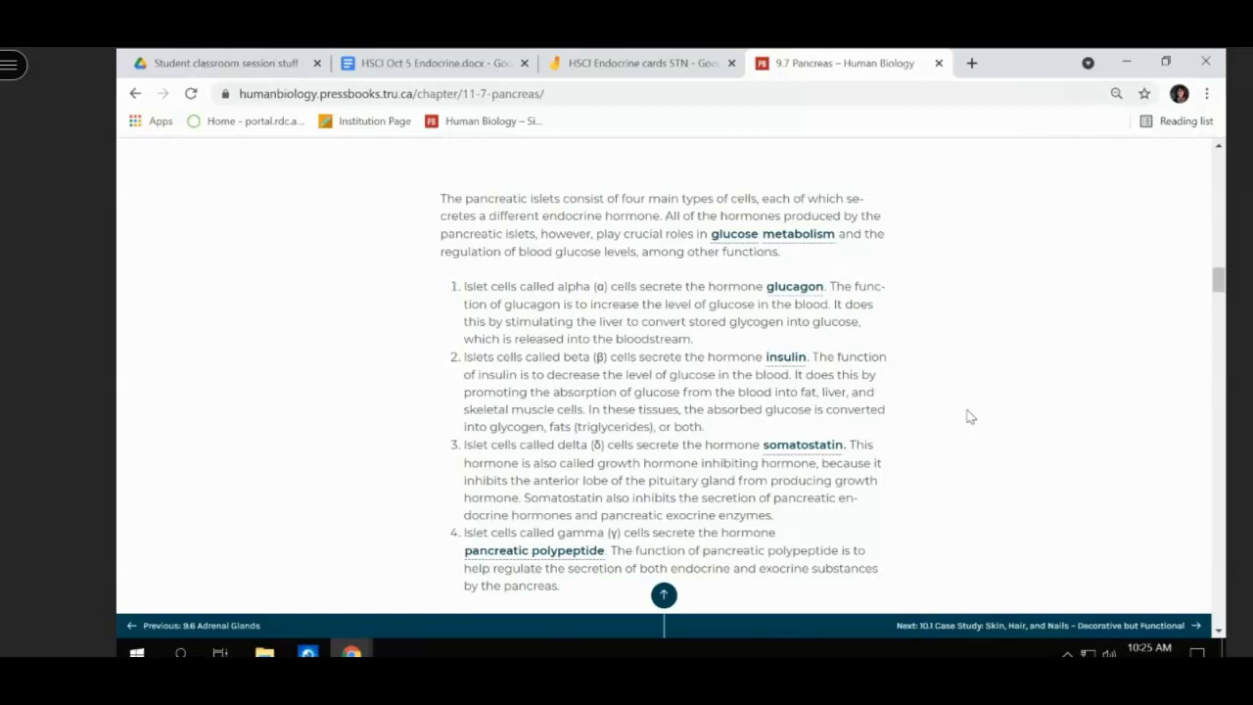
scroll(969, 415, "down", 4)
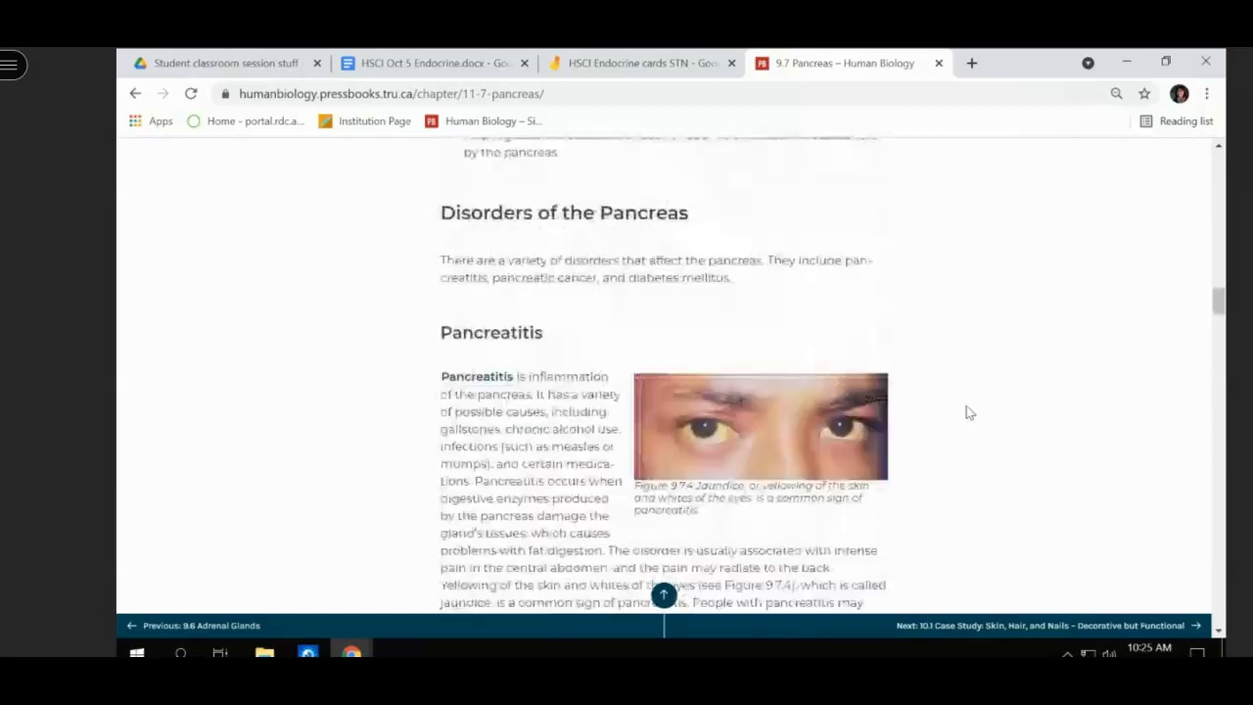
scroll(969, 411, "up", 4)
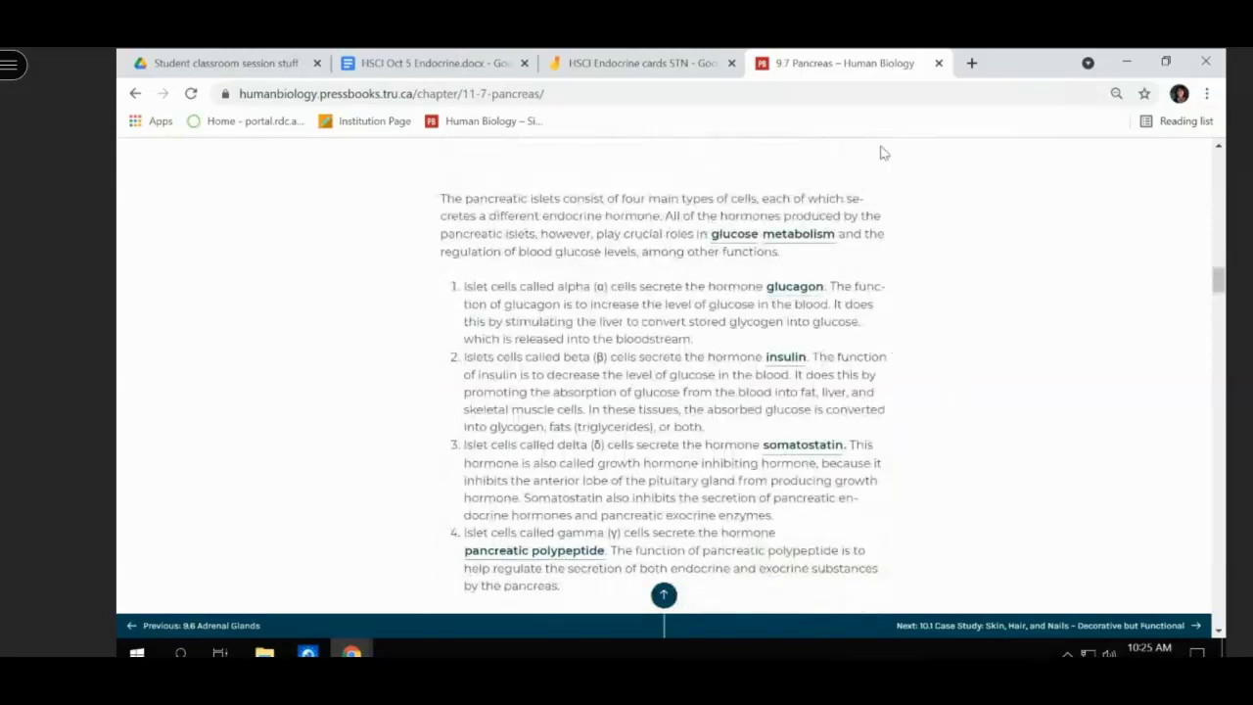
- Close the textbook page and scroll the lecture document to the Endocrine cards link at the end
left_click(939, 64)
left_click(392, 63)
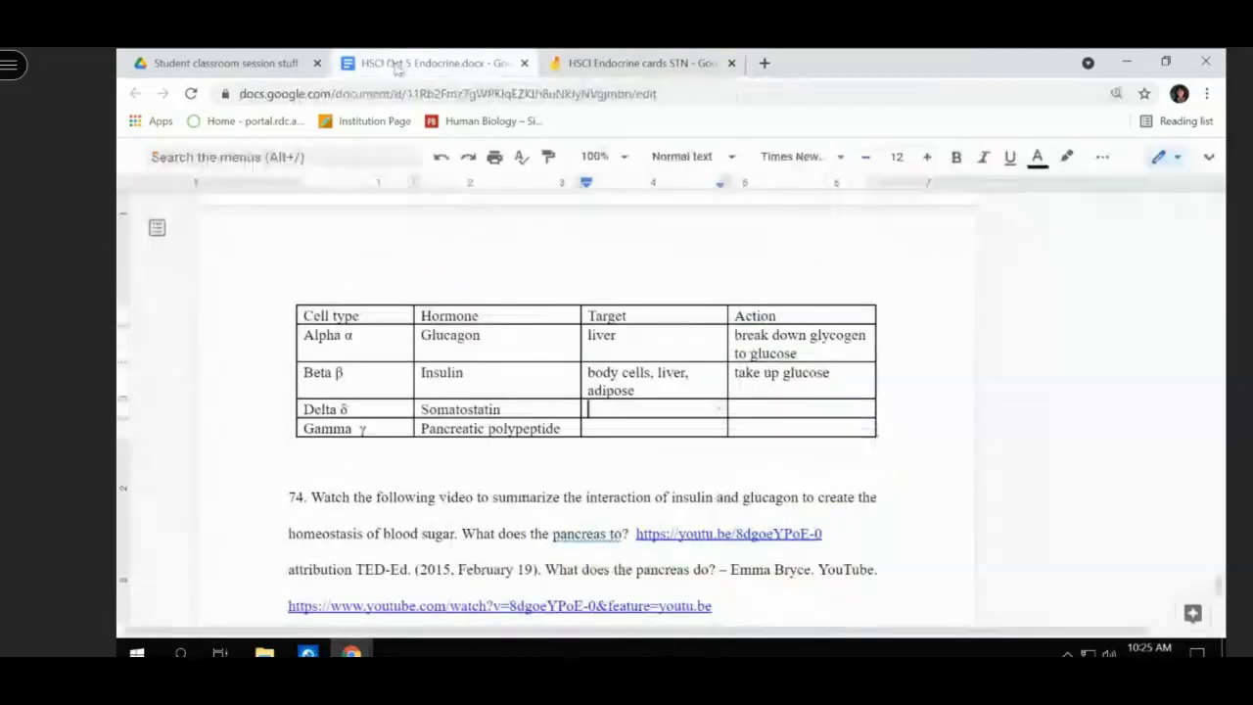
scroll(460, 268, "down", 6)
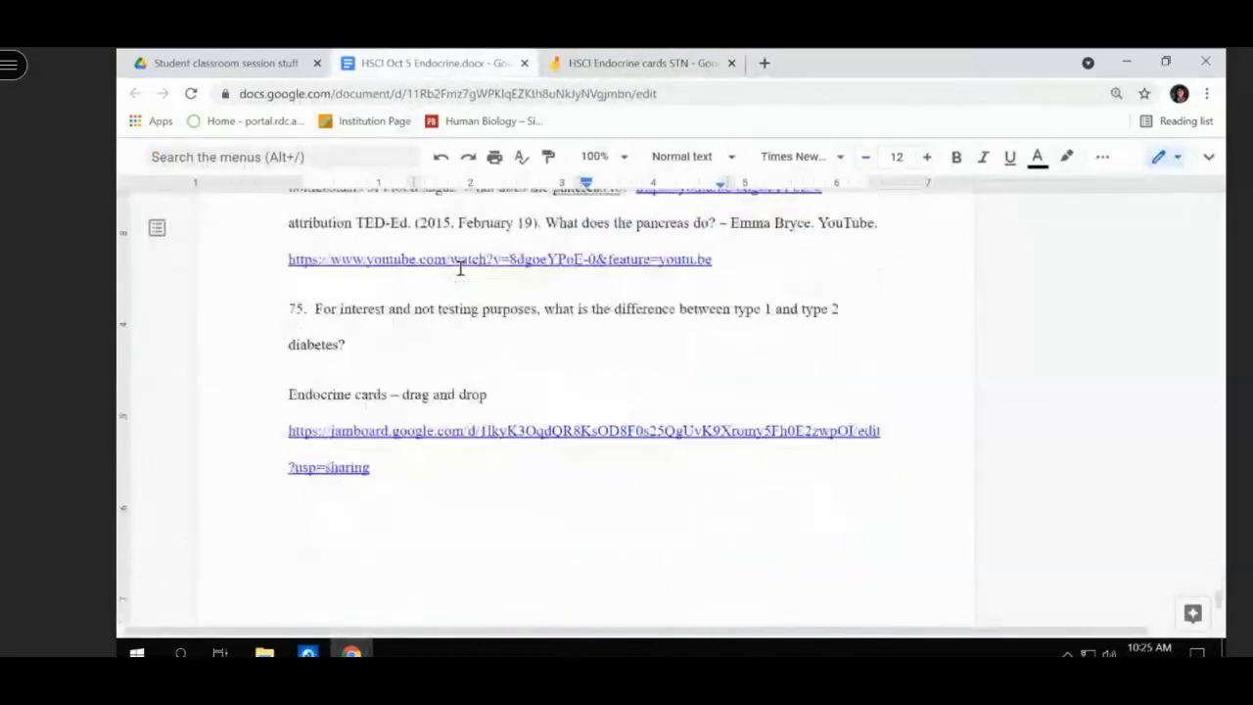
scroll(459, 268, "up", 3)
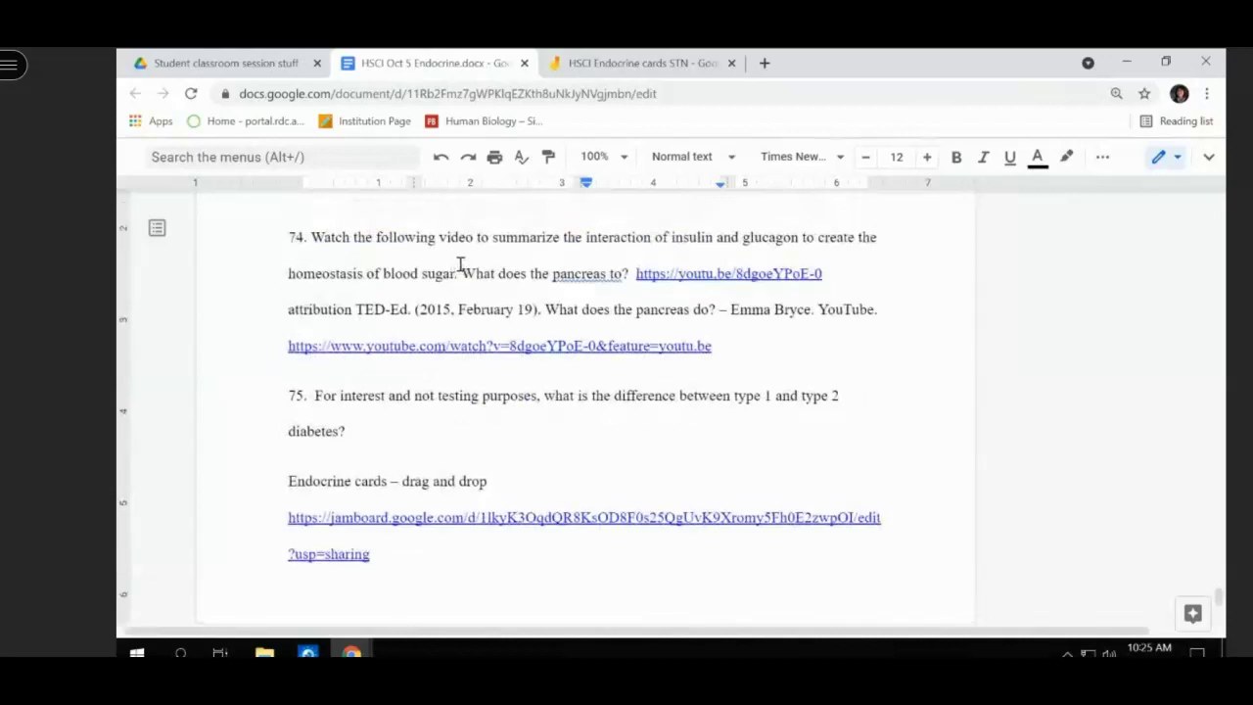
scroll(460, 260, "up", 3)
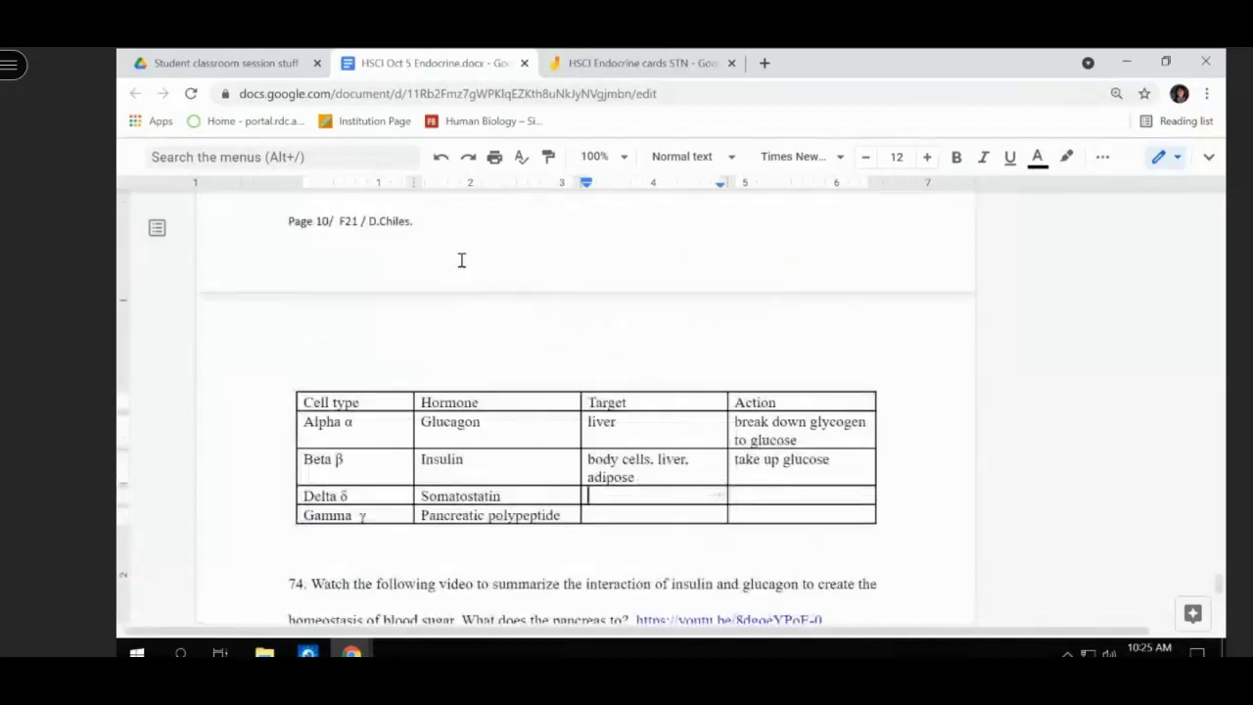
scroll(461, 261, "up", 3)
scroll(461, 261, "up", 6)
scroll(462, 260, "up", 1)
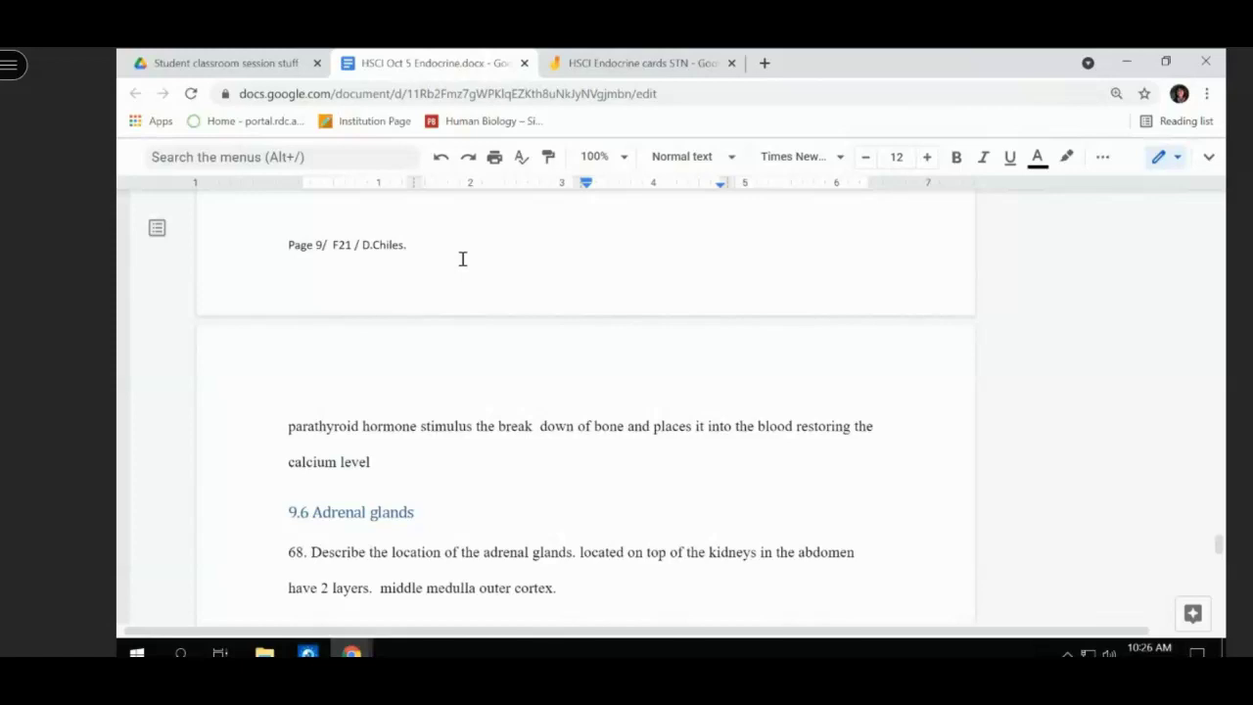
scroll(463, 259, "up", 9)
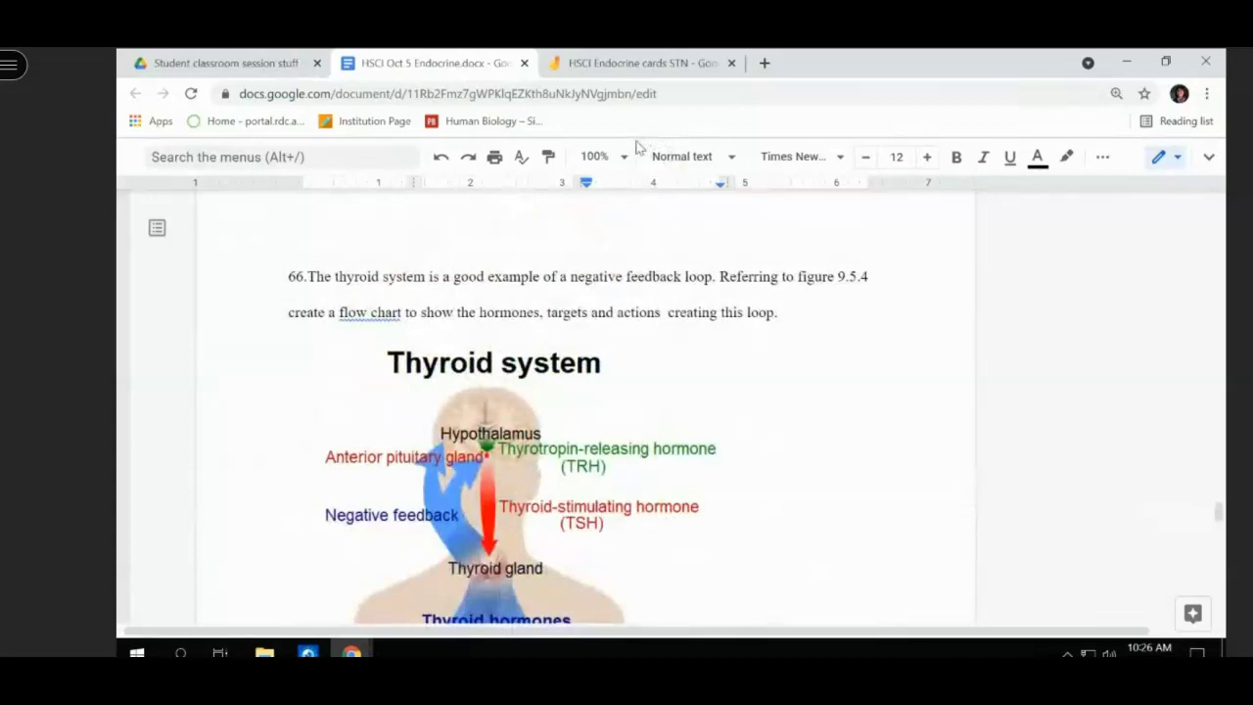
scroll(648, 210, "up", 6)
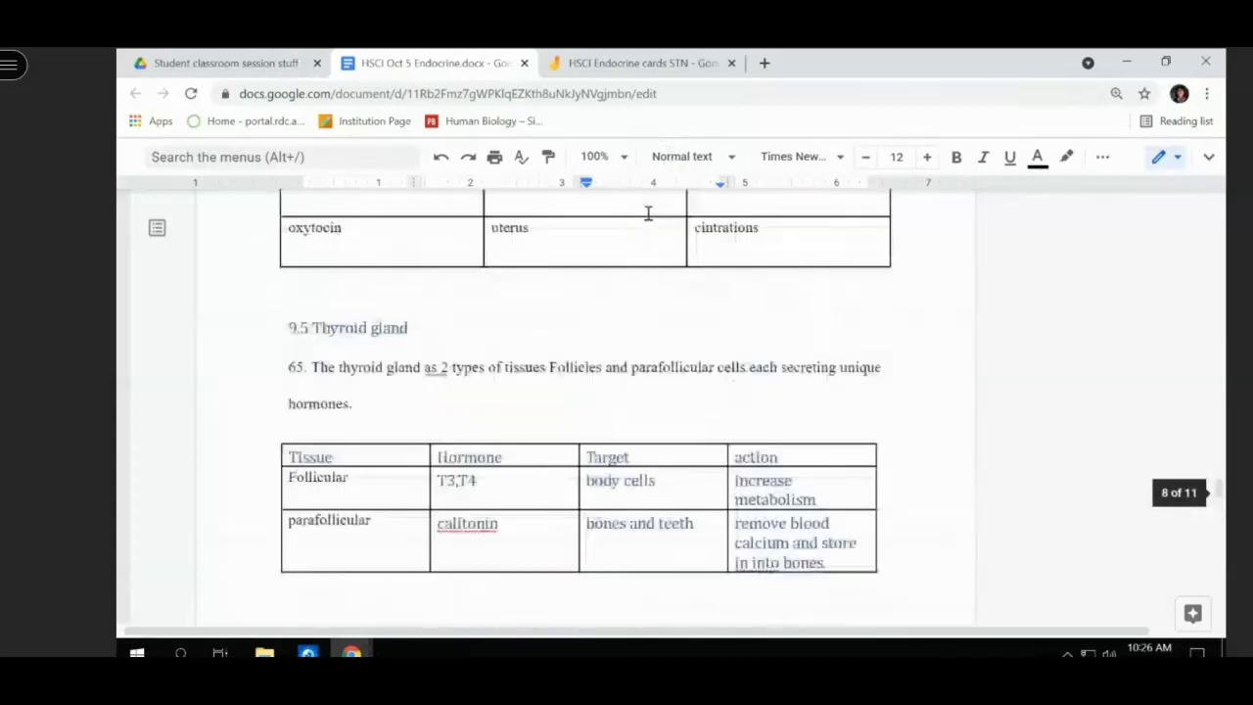
scroll(648, 213, "down", 3)
scroll(648, 214, "down", 10)
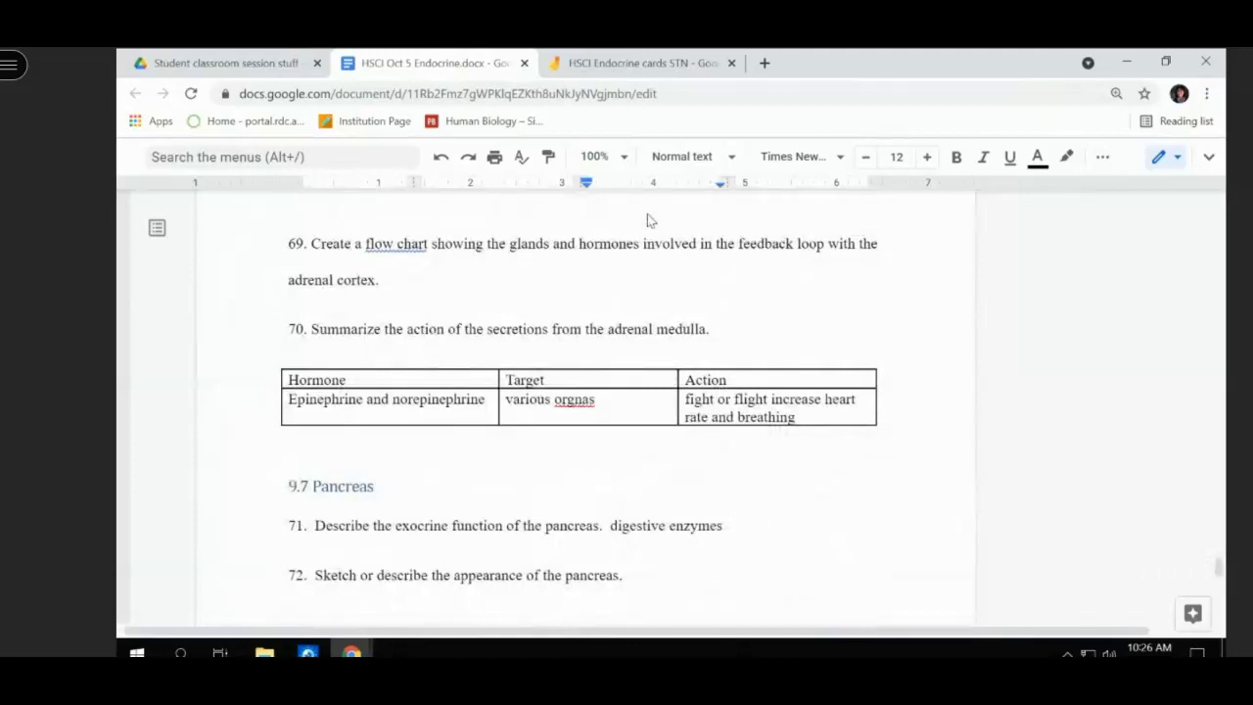
scroll(648, 219, "down", 12)
scroll(648, 220, "down", 5)
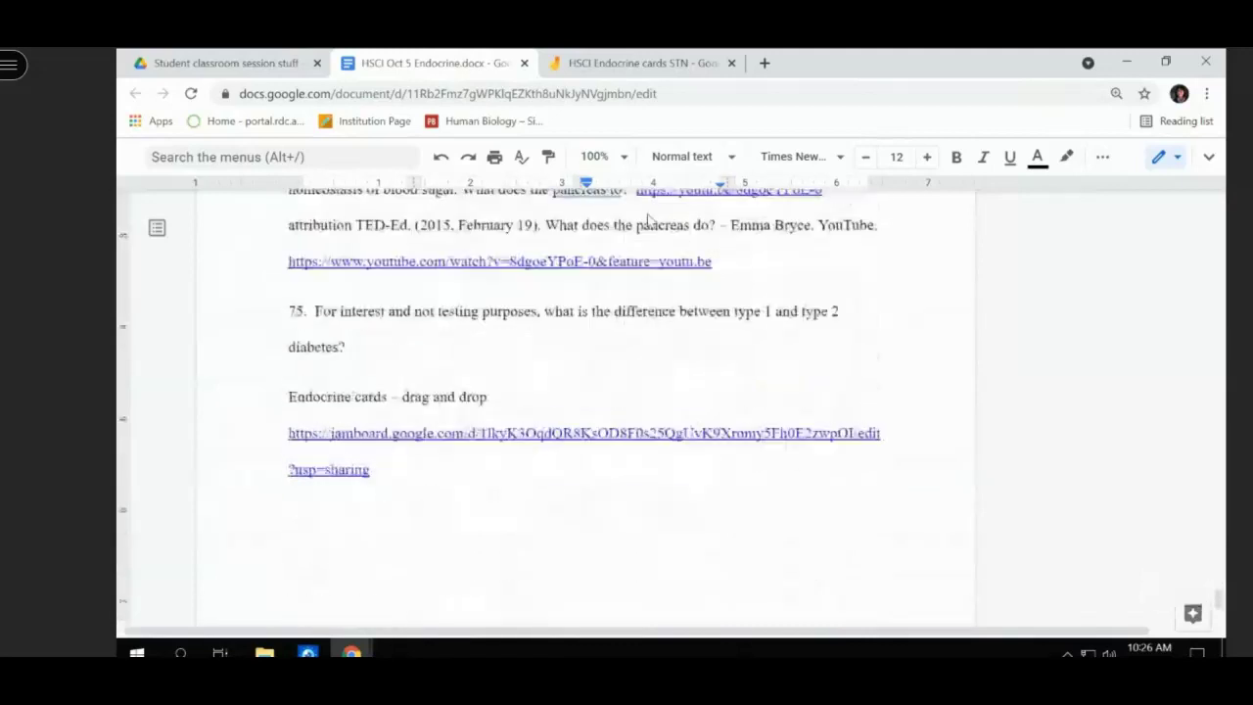
scroll(648, 219, "down", 4)
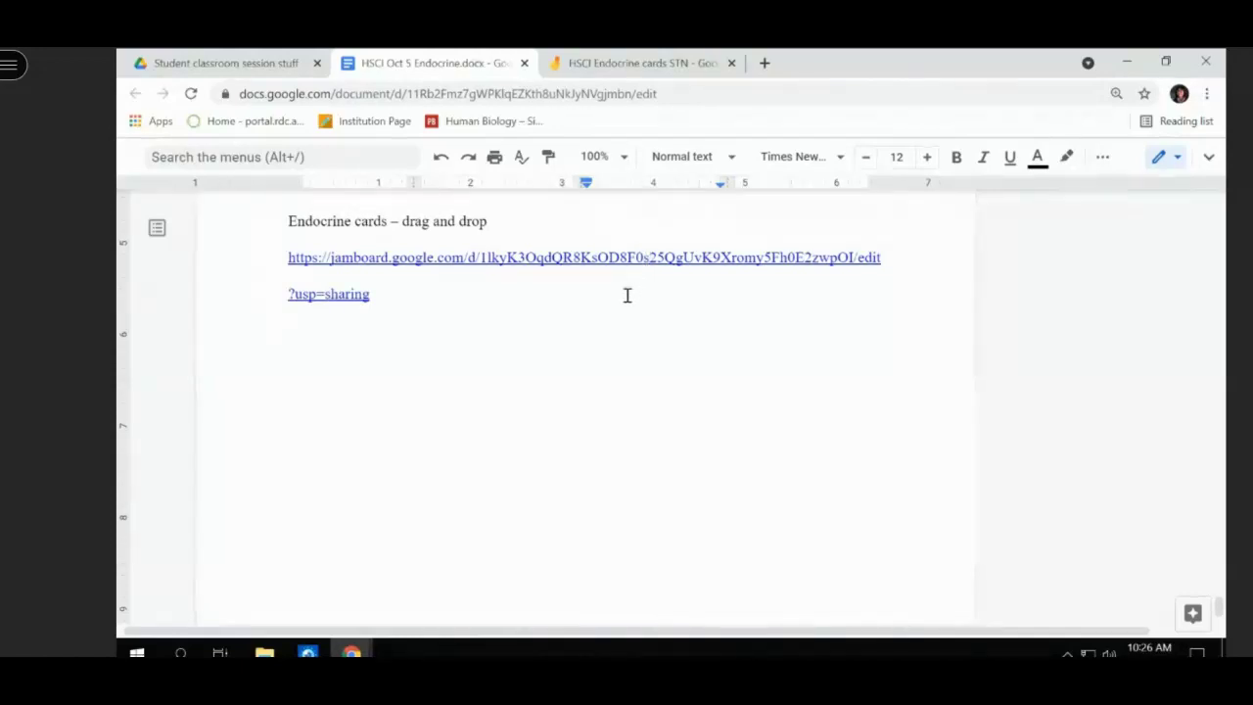
- Scroll back up to the top of page 1 to show the reminders bullet list
scroll(623, 300, "up", 4)
scroll(623, 302, "up", 4)
scroll(624, 301, "up", 20)
scroll(622, 284, "up", 20)
scroll(622, 277, "up", 20)
scroll(624, 282, "up", 20)
scroll(623, 284, "down", 3)
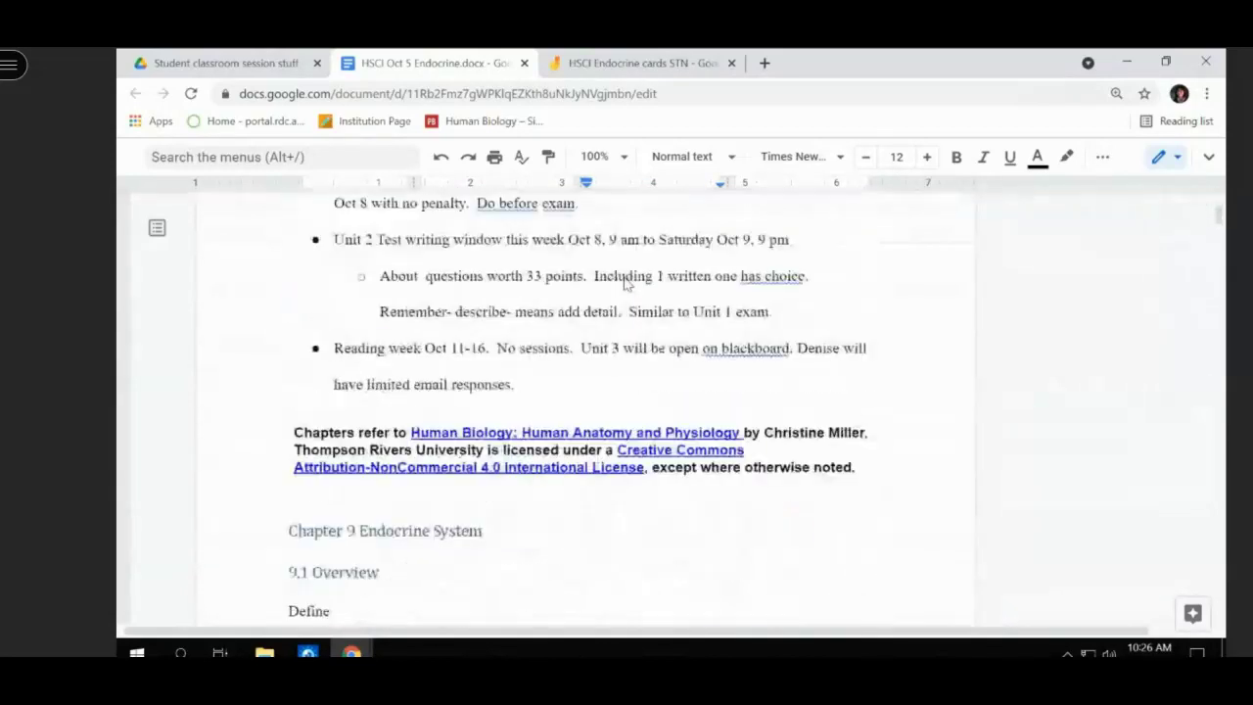
scroll(406, 289, "up", 2)
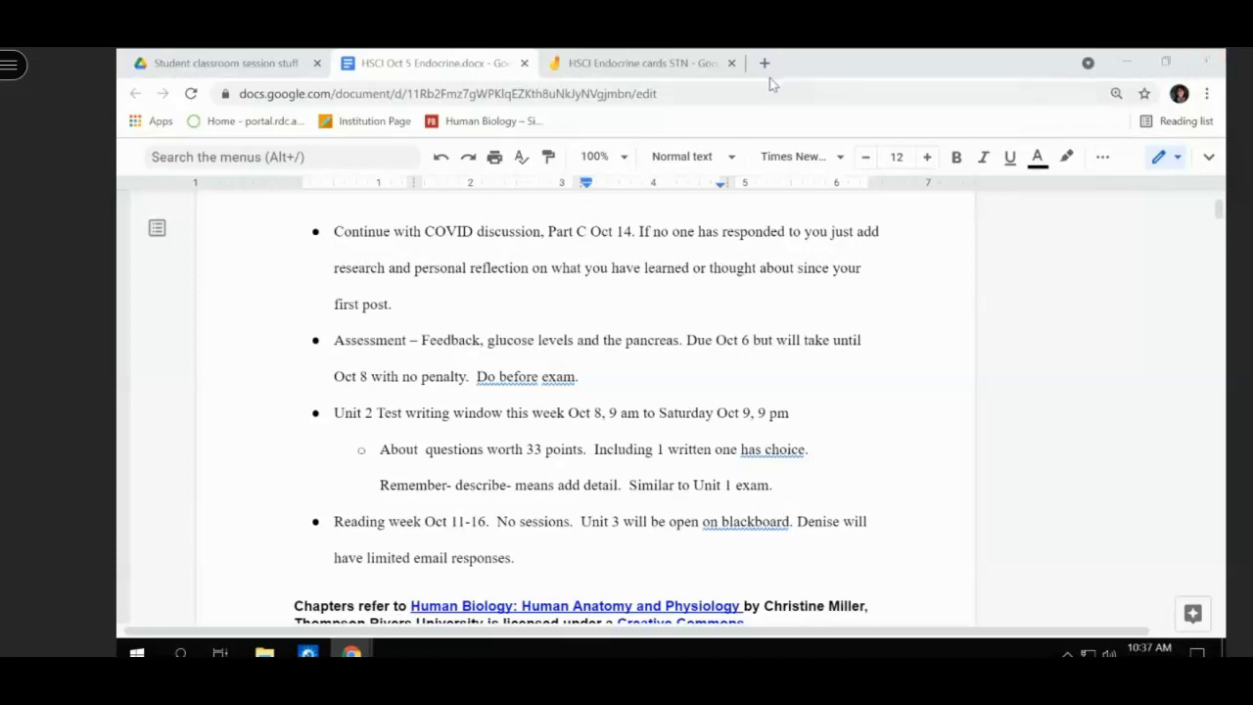
- Replace the address with purposegames.com and look up the site
left_click(660, 96)
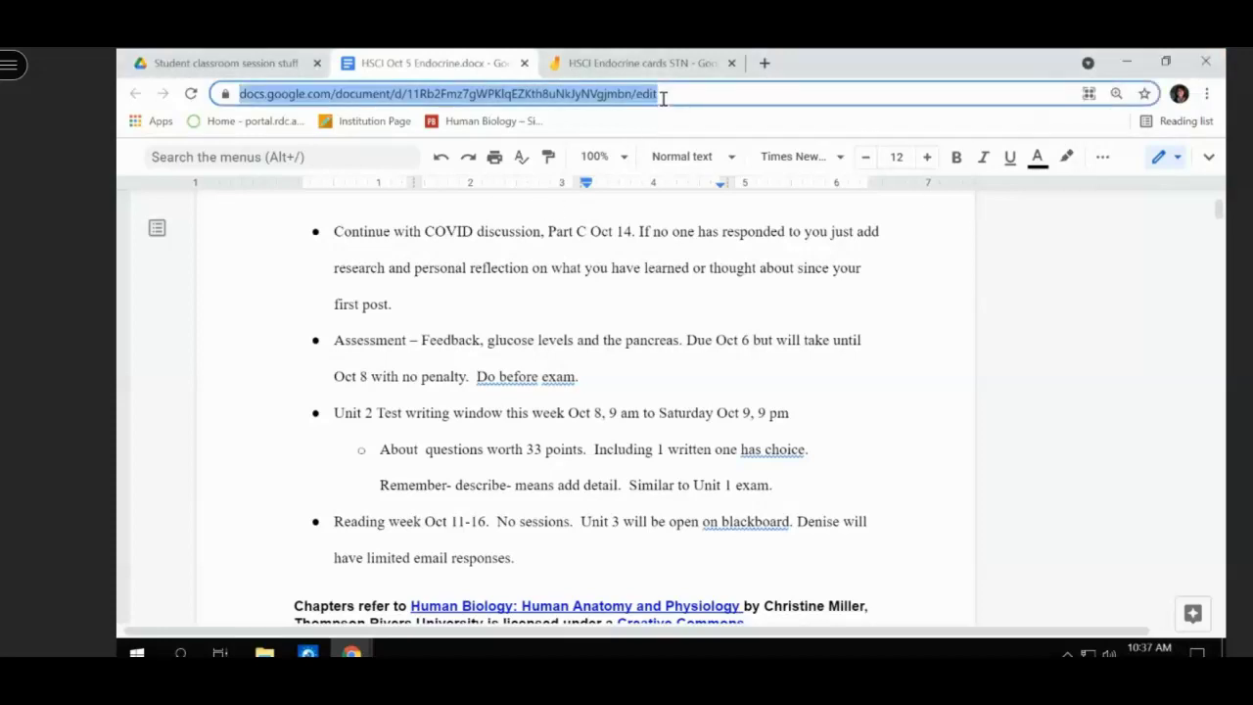
type("pirpse")
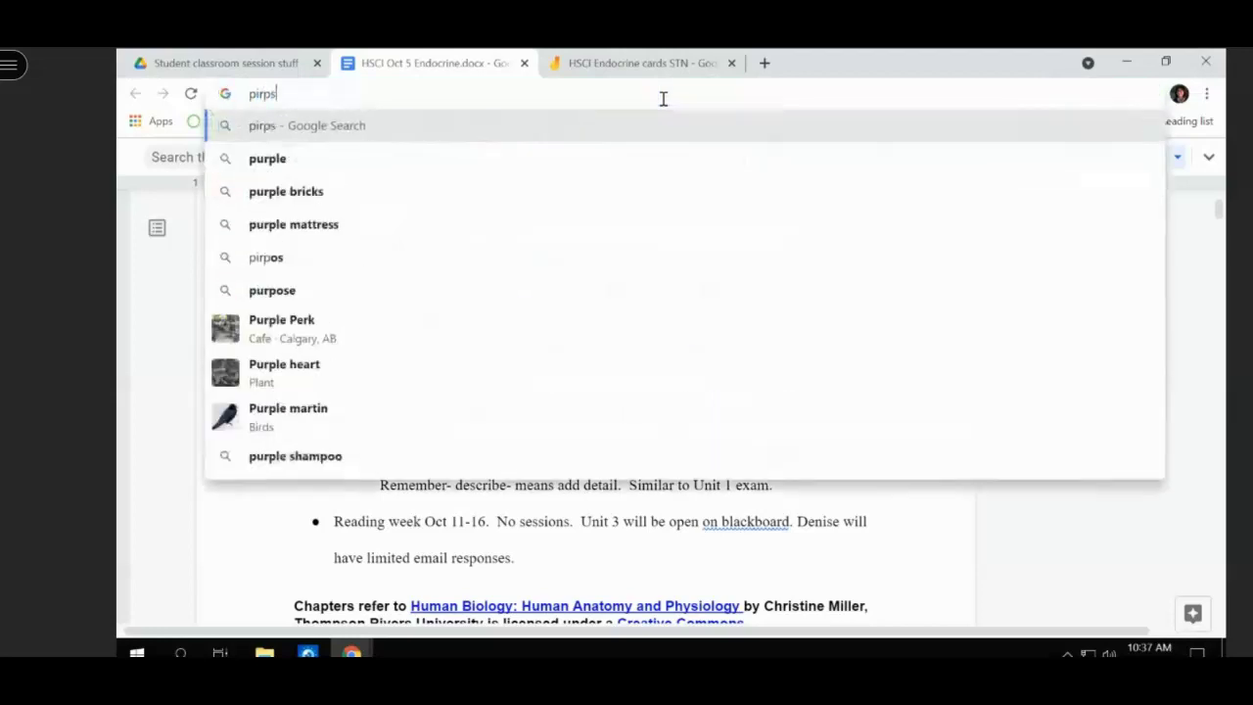
key("BackSpace")
key("BackSpace")
key("BackSpace")
key("BackSpace")
key("BackSpace")
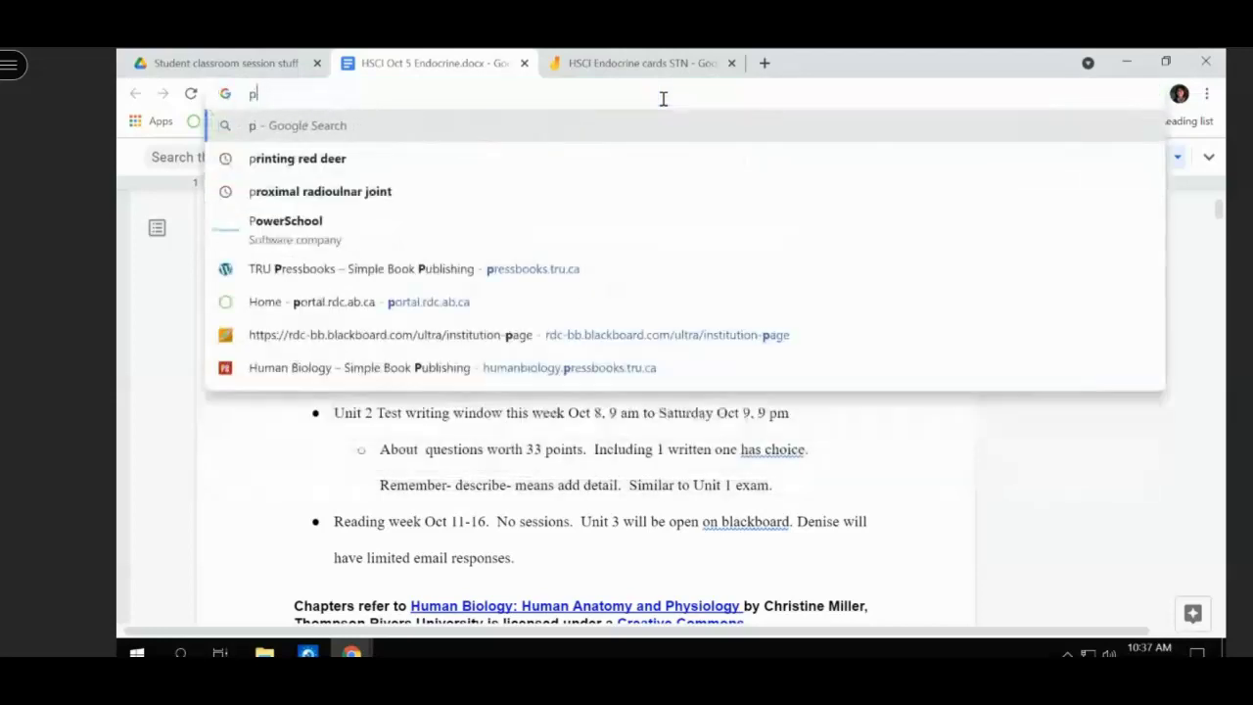
type("urpose")
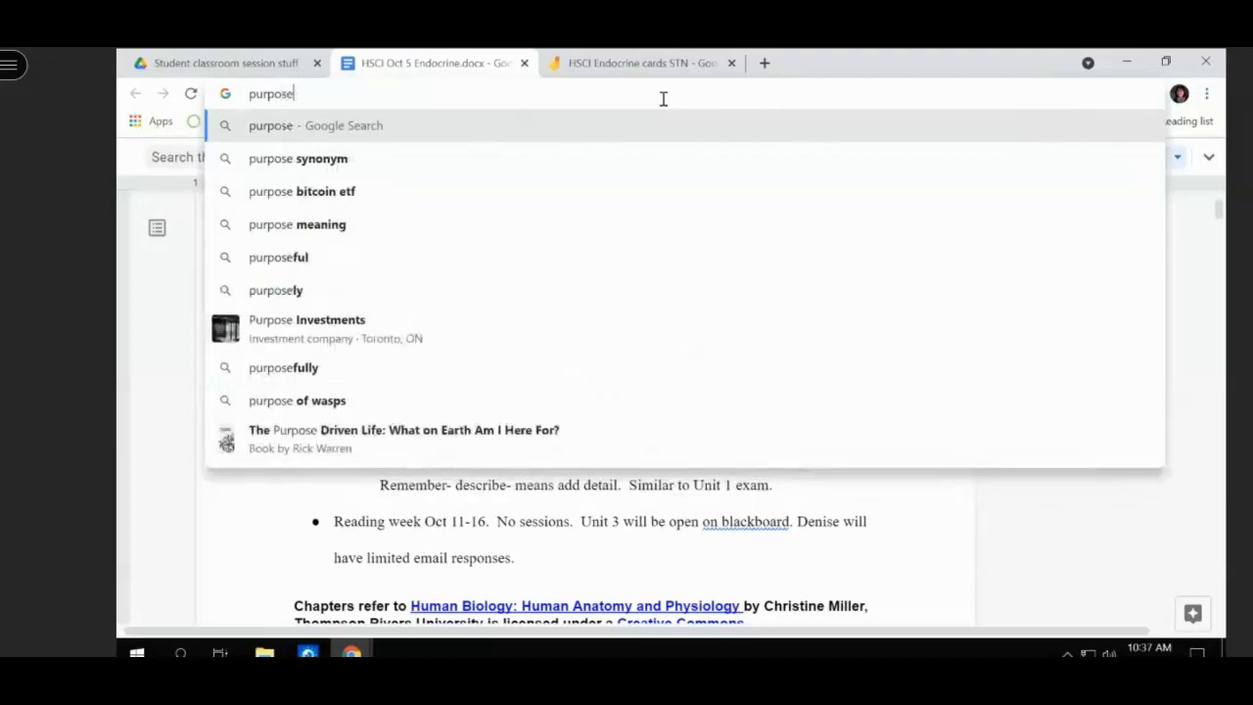
type("games.com")
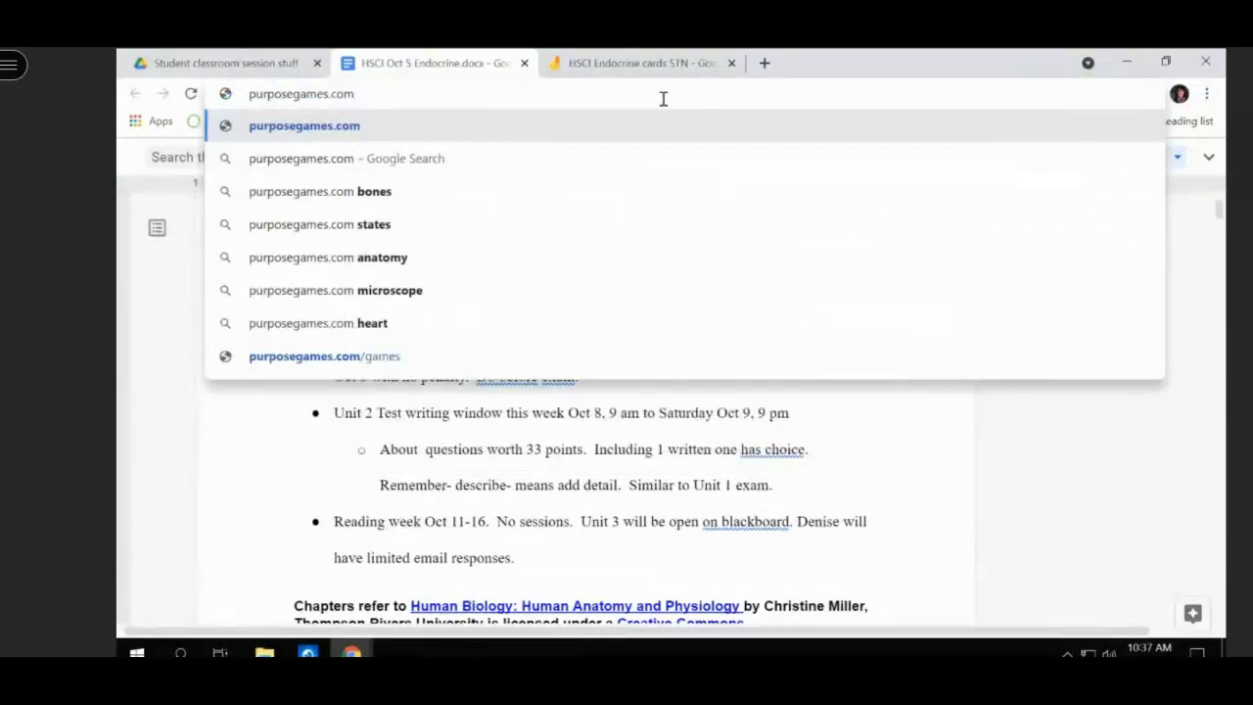
left_click(405, 157)
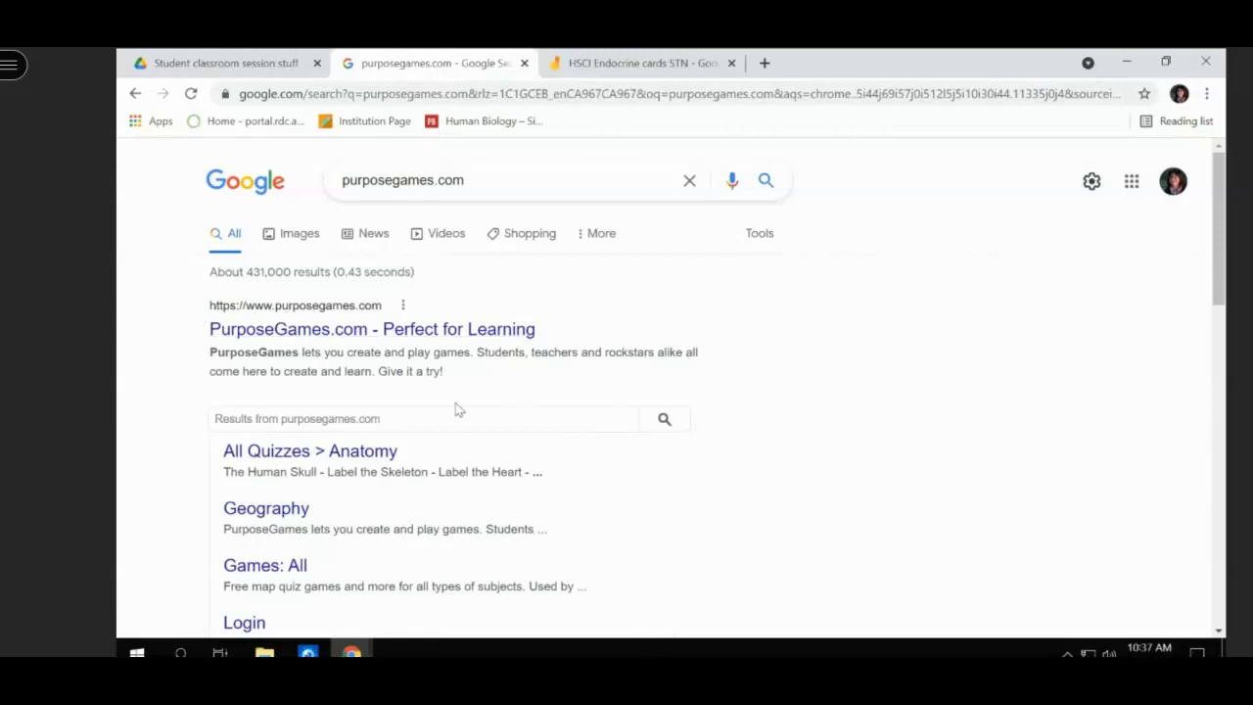
- Open the 'All Quizzes > Anatomy' result and browse the list for the skin anatomy quiz
left_click(380, 445)
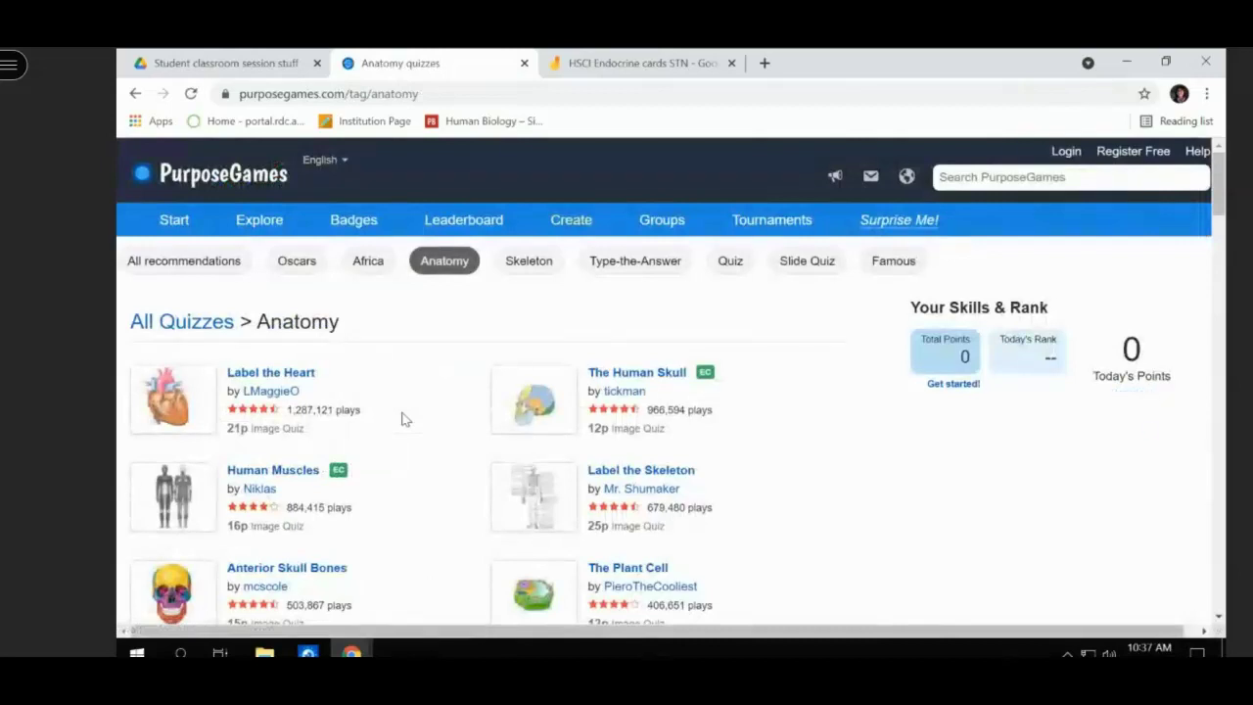
scroll(432, 327, "down", 1)
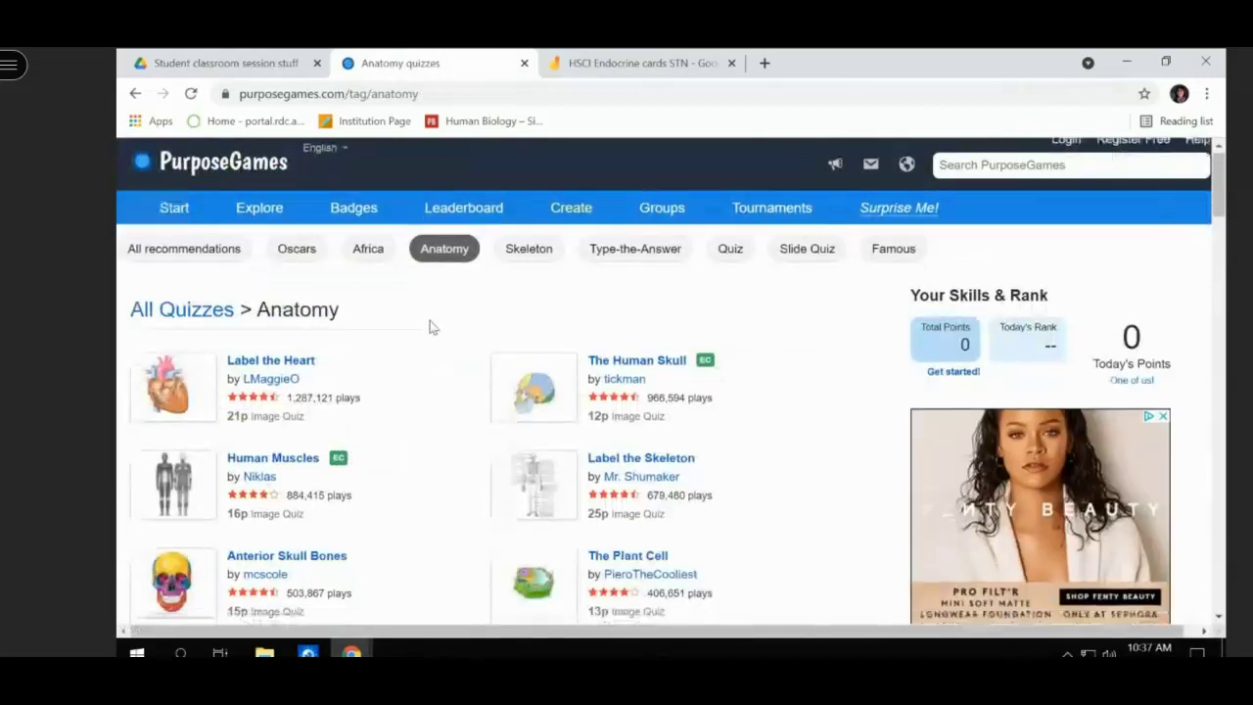
scroll(431, 327, "down", 5)
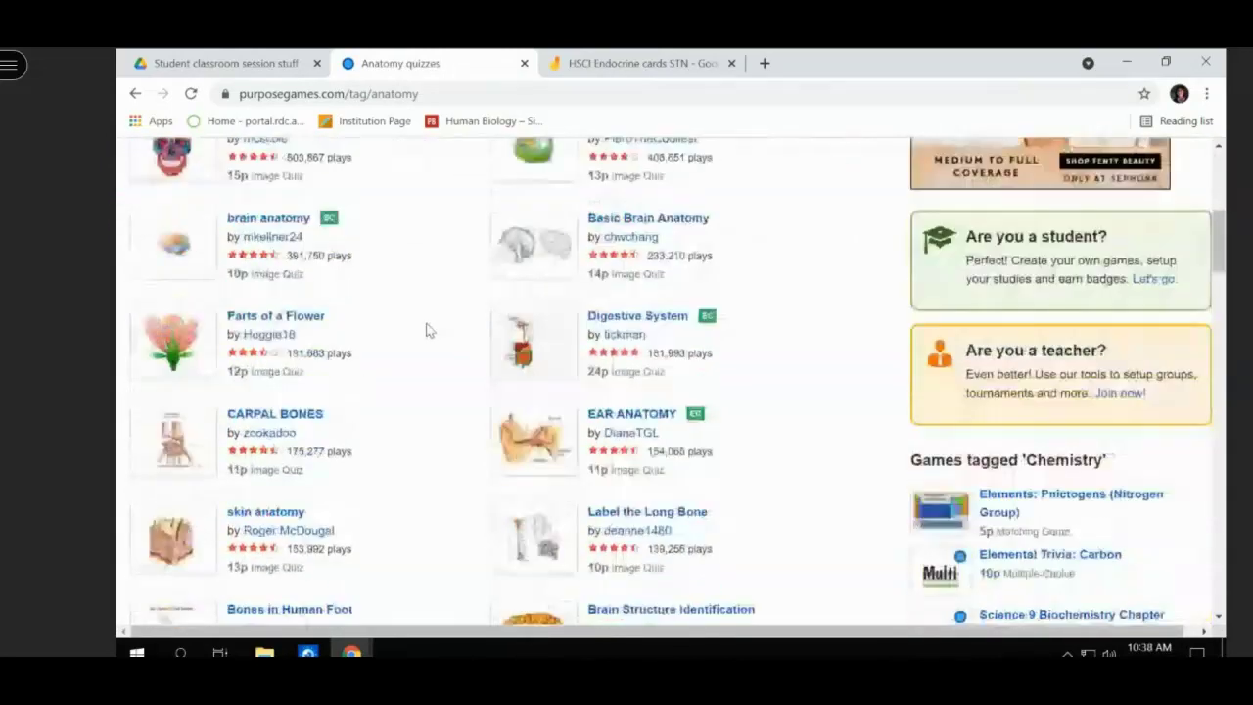
scroll(426, 330, "up", 1)
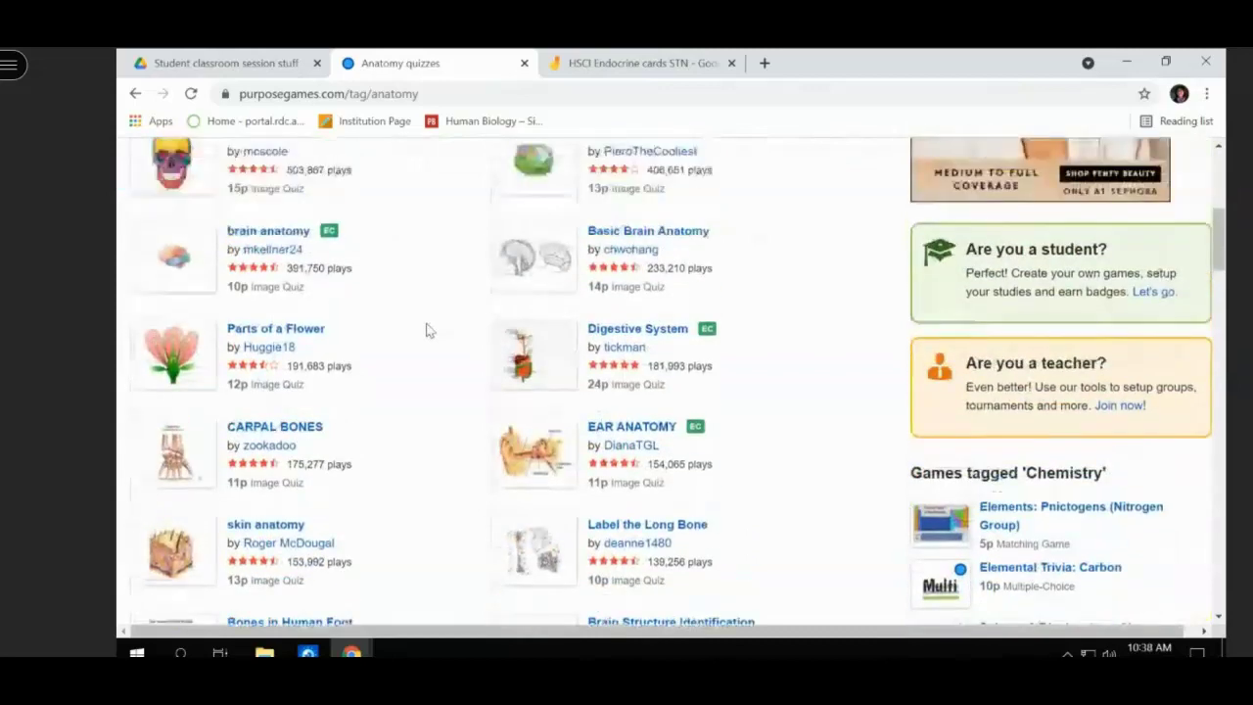
scroll(426, 330, "up", 5)
scroll(426, 330, "down", 1)
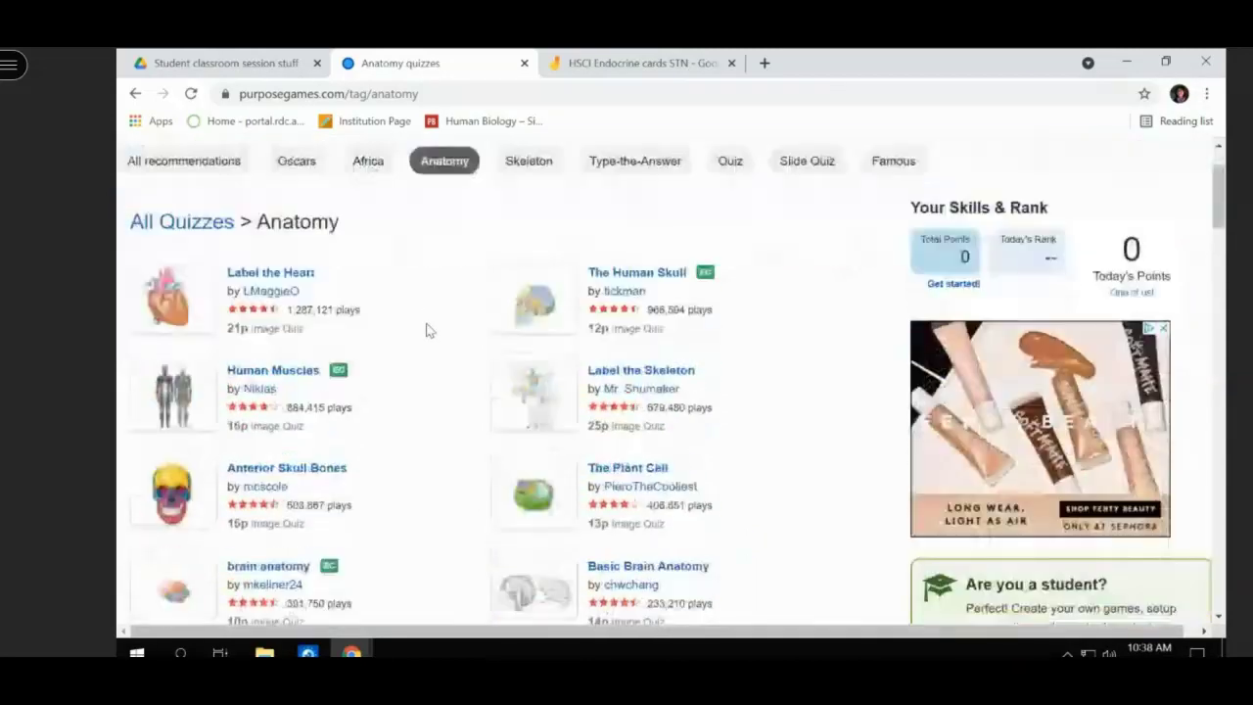
scroll(426, 330, "down", 7)
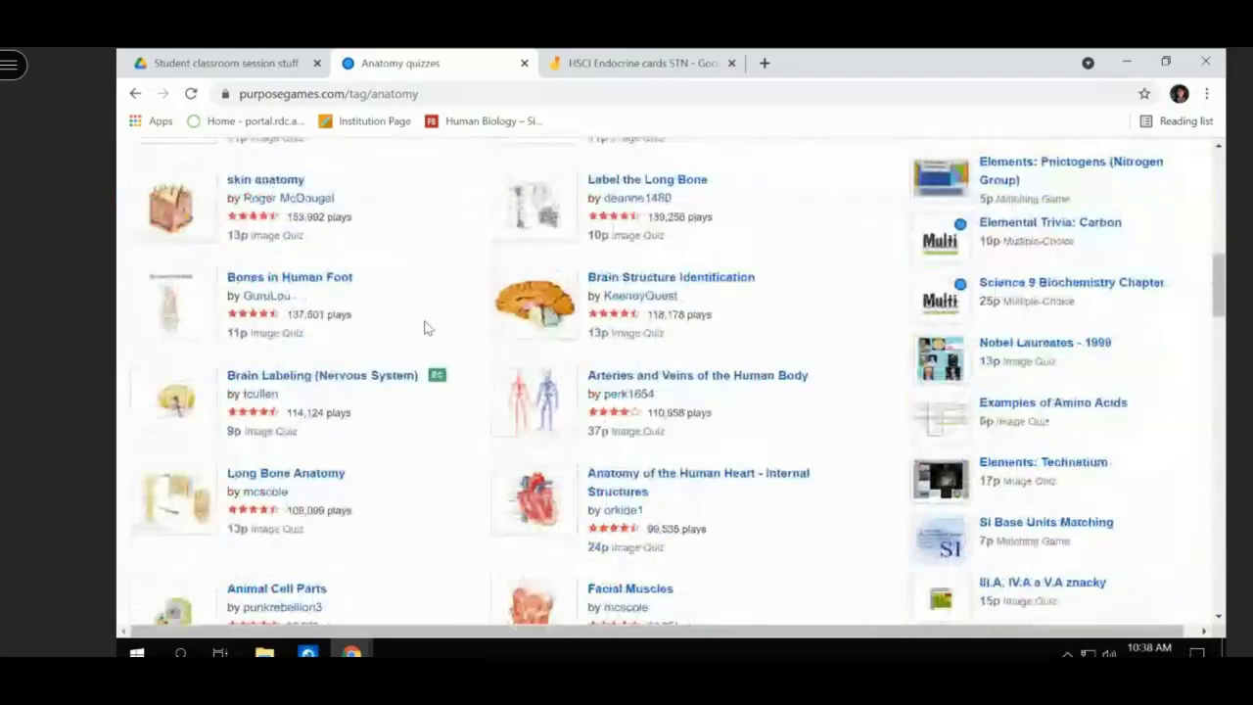
scroll(426, 330, "up", 1)
- Open and start the skin anatomy quiz, closing the Guardio advert tab it opens
left_click(193, 291)
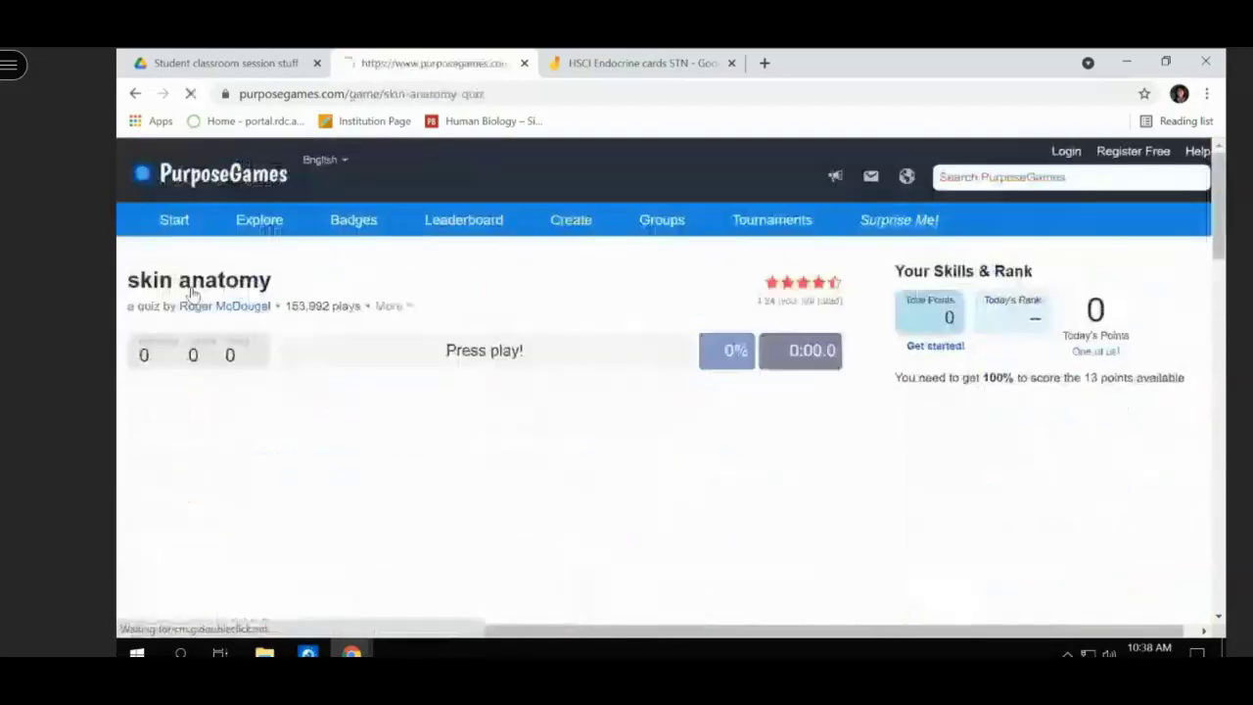
scroll(476, 344, "down", 3)
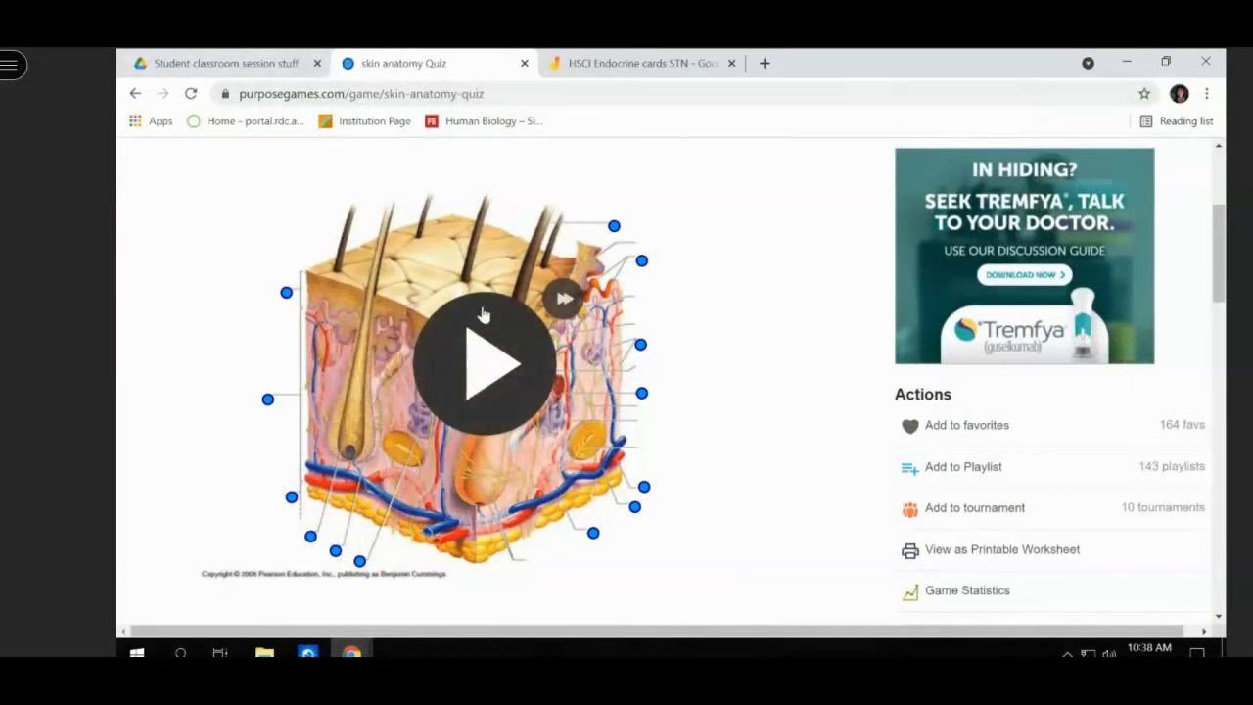
left_click(489, 358)
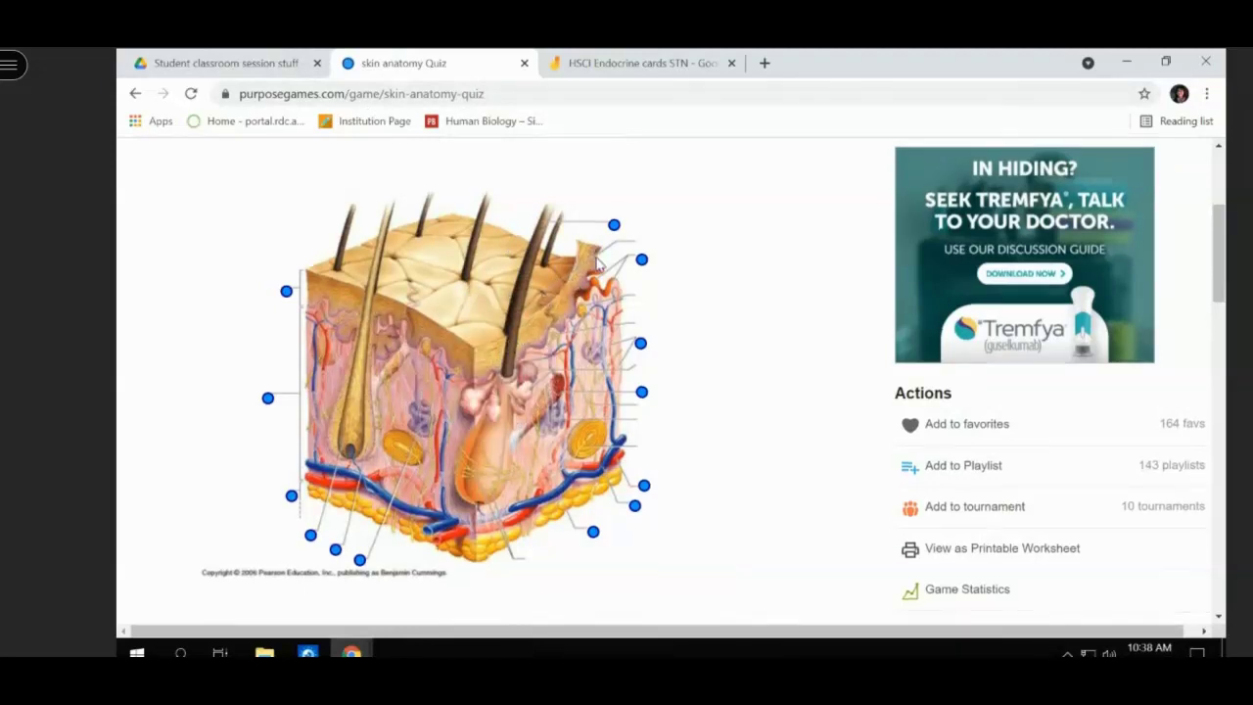
scroll(597, 263, "down", 2)
scroll(597, 263, "up", 1)
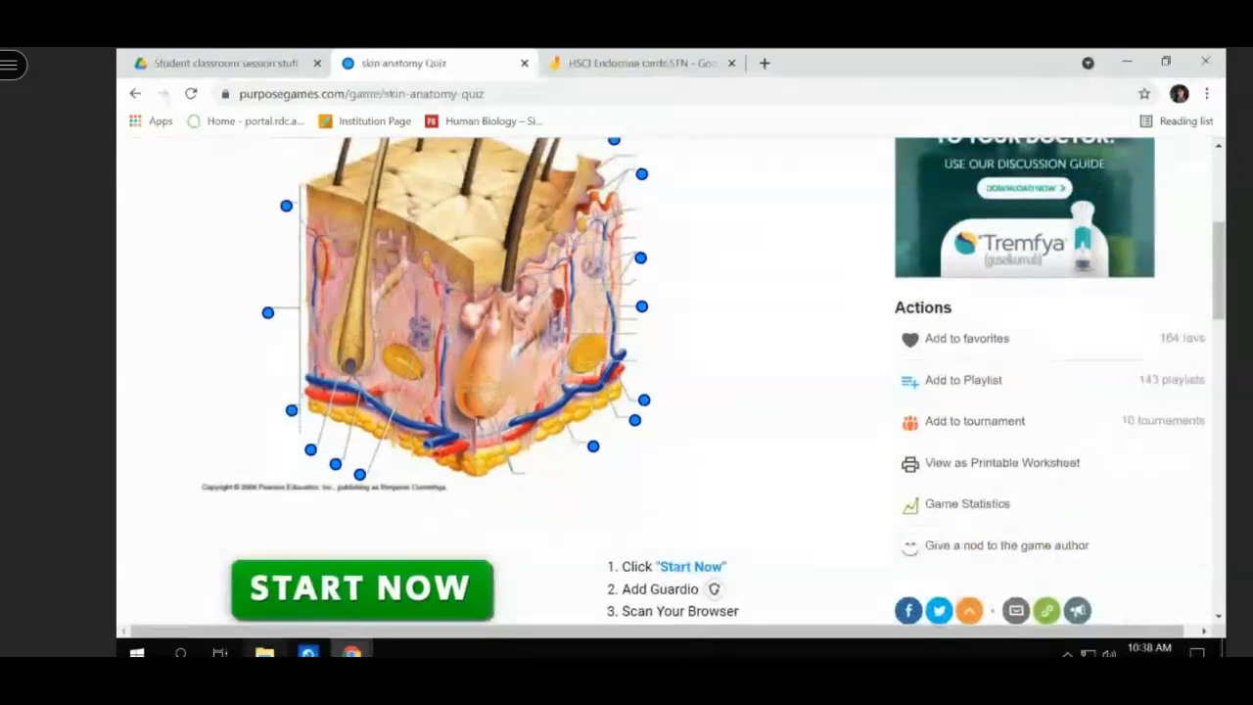
left_click(337, 586)
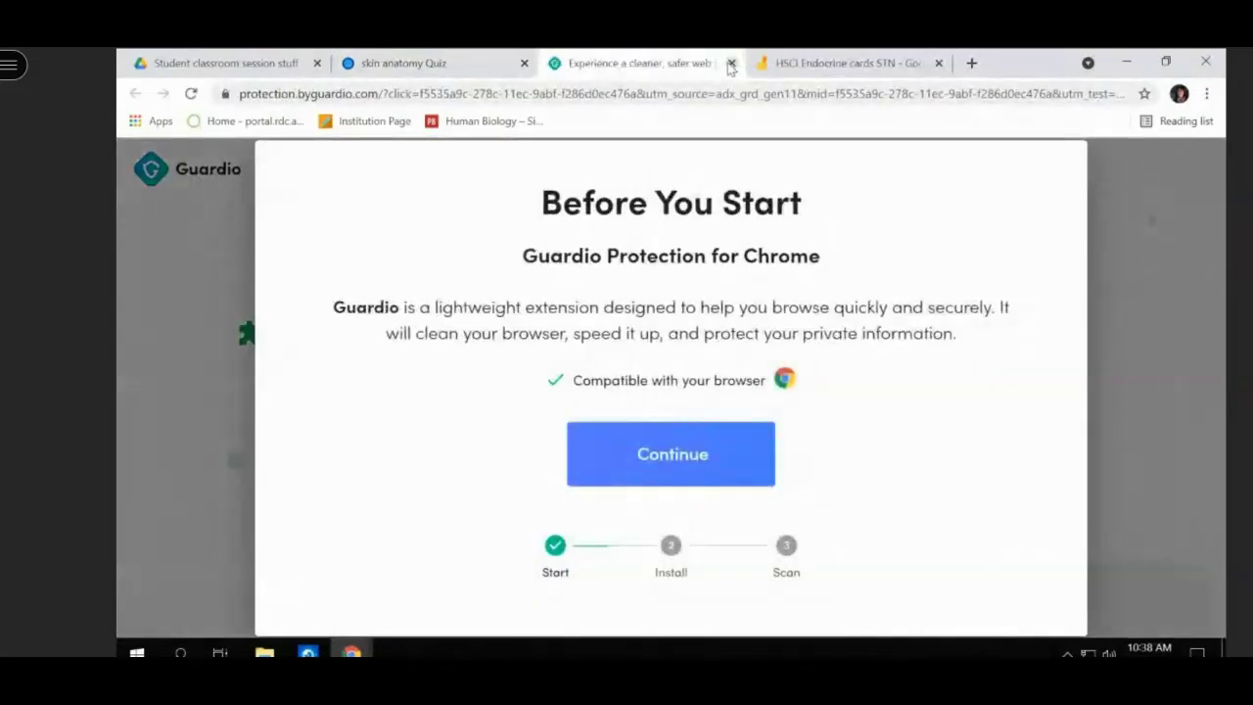
left_click(730, 63)
scroll(449, 558, "up", 3)
scroll(448, 558, "down", 1)
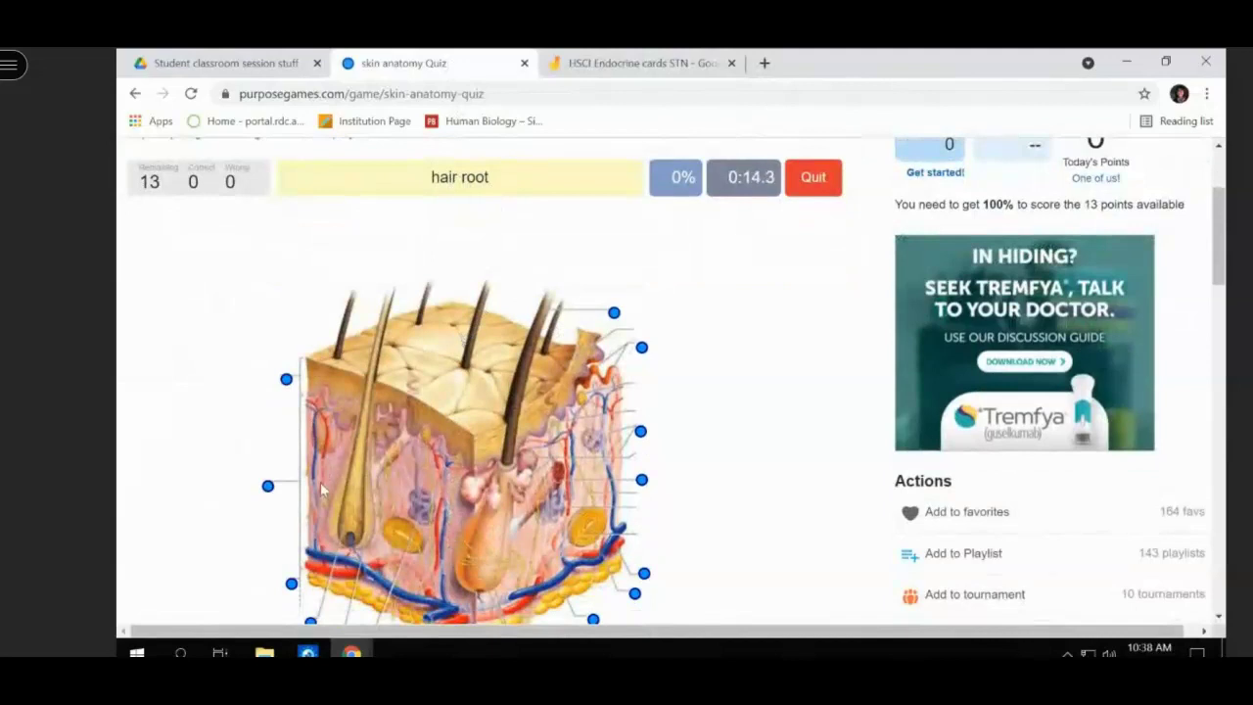
- Label the hair root and the next prompted structure on the skin diagram
scroll(319, 477, "down", 1)
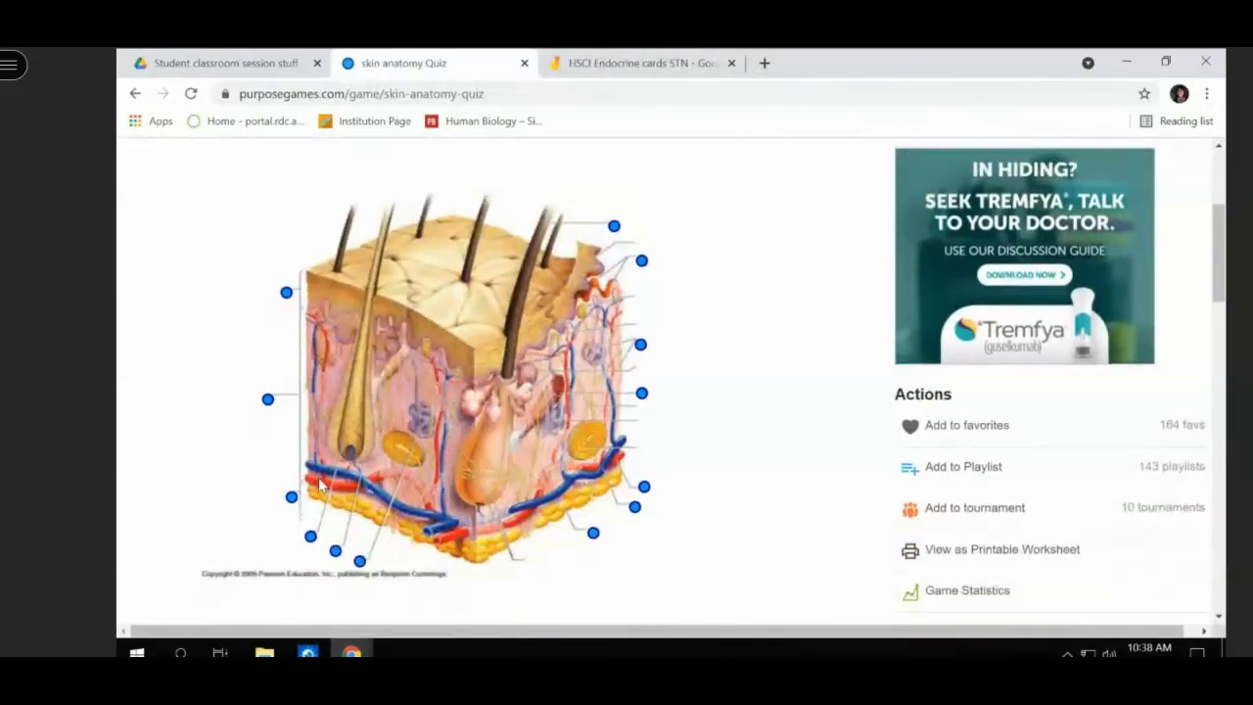
left_click(310, 539)
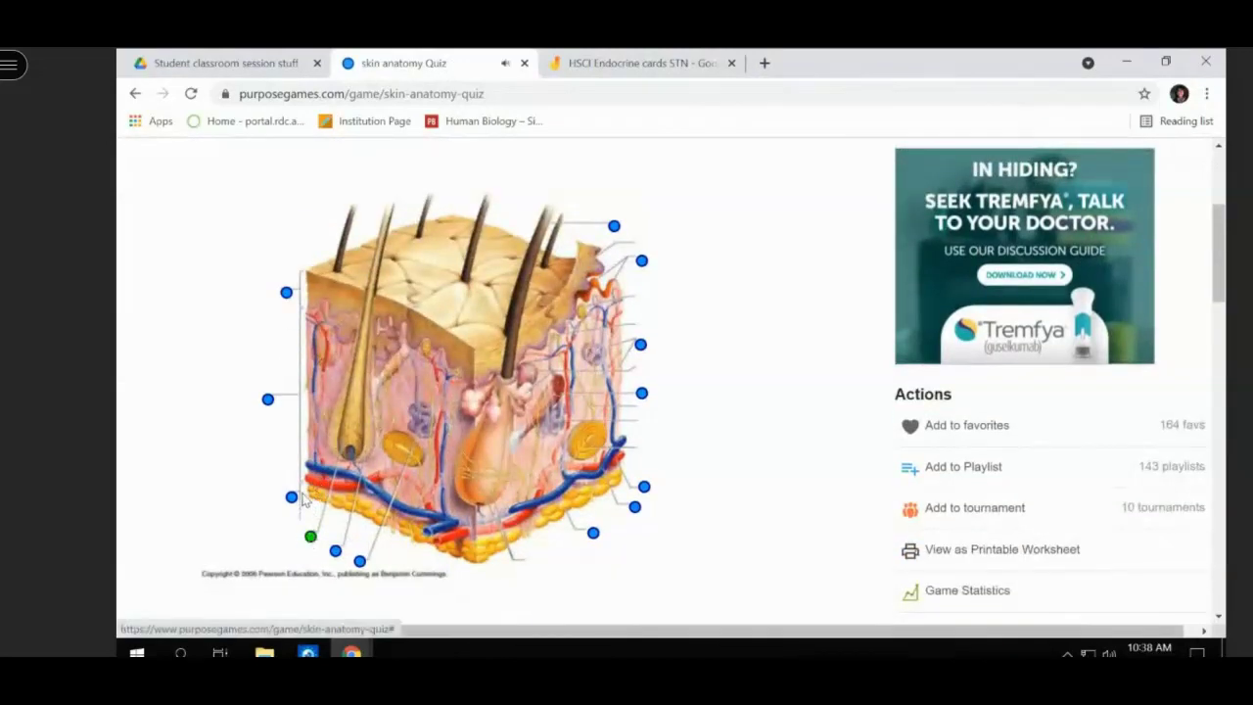
scroll(301, 499, "up", 3)
scroll(302, 499, "down", 2)
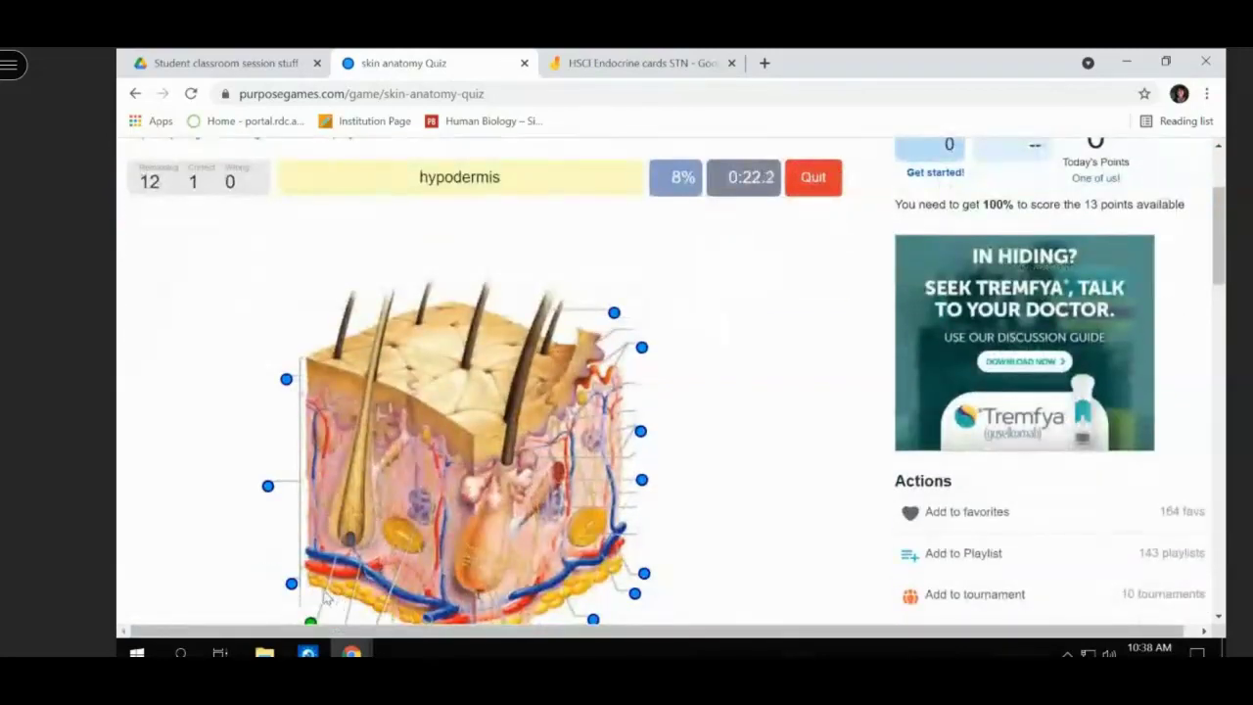
scroll(292, 586, "down", 1)
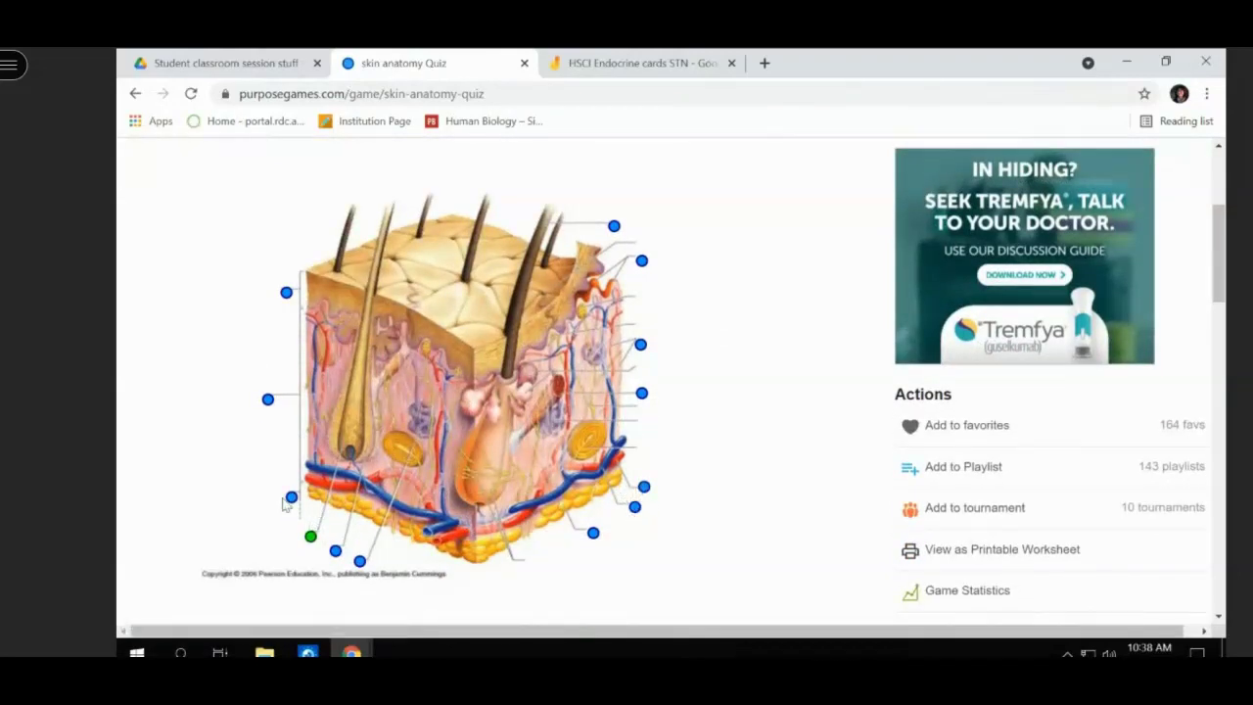
left_click(291, 499)
scroll(323, 499, "up", 3)
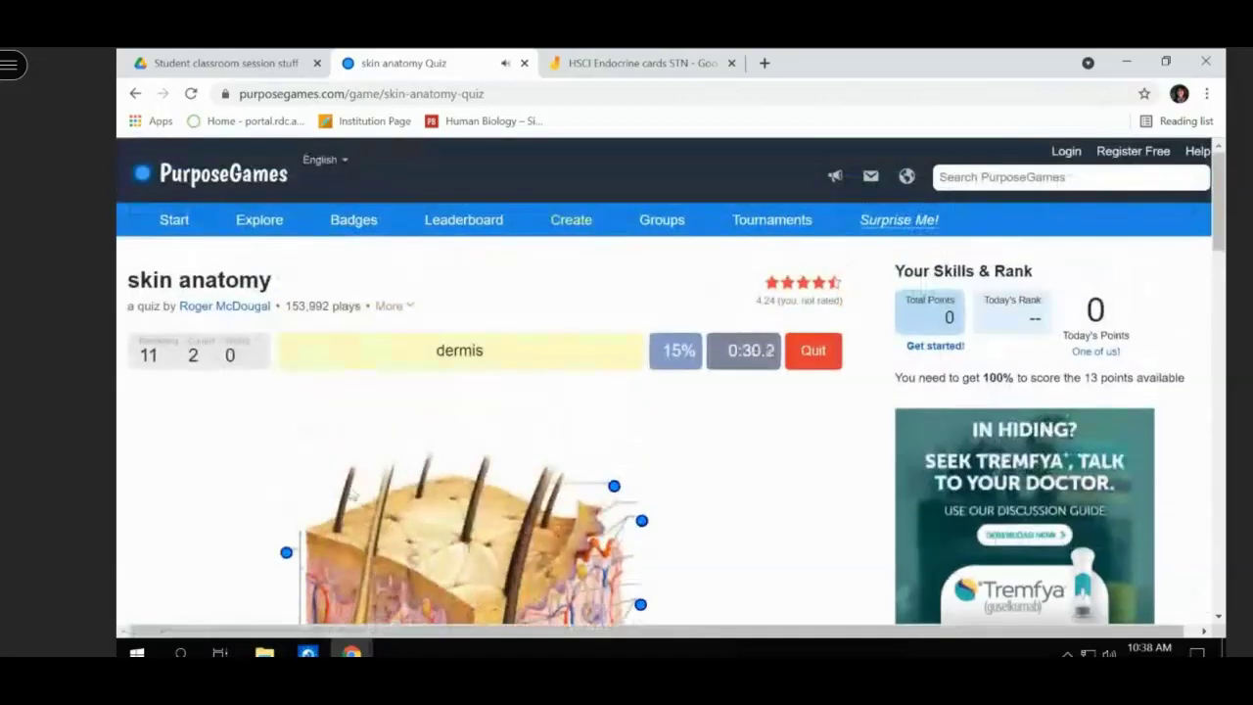
scroll(400, 450, "down", 1)
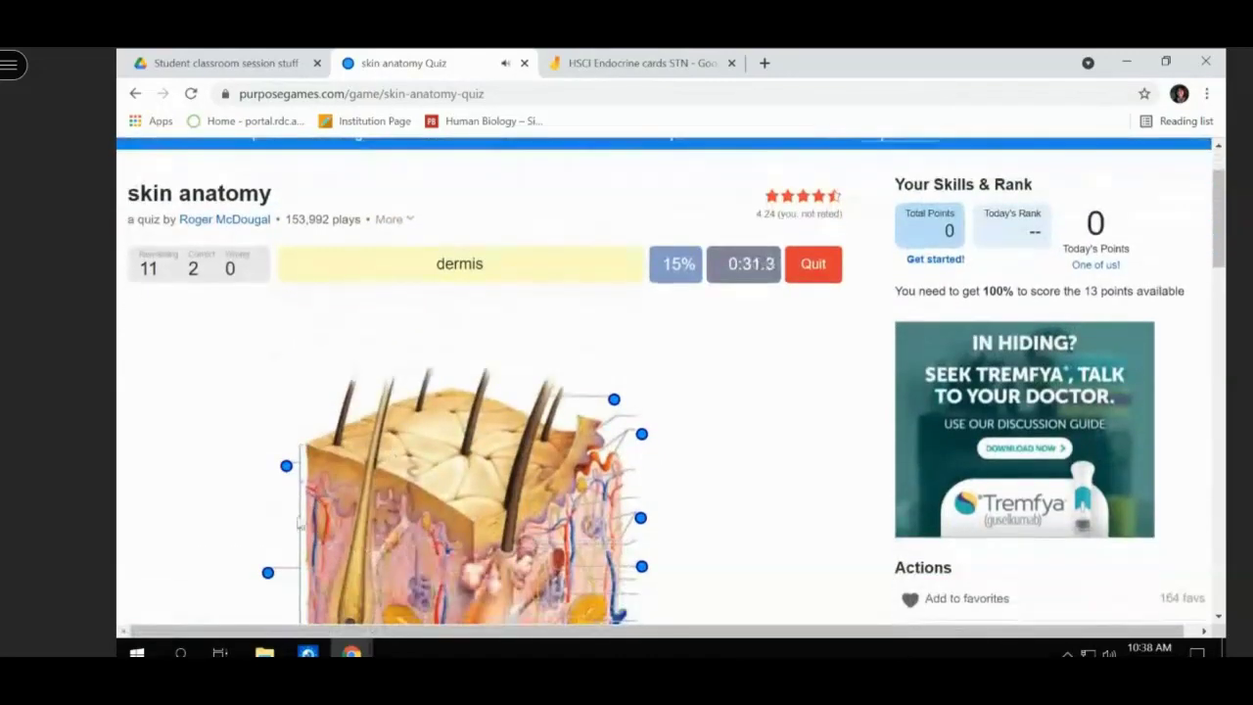
- Mark the dermis and adipose tissue on the diagram, reaching 4 correct and 1 wrong
left_click(267, 575)
scroll(300, 505, "down", 1)
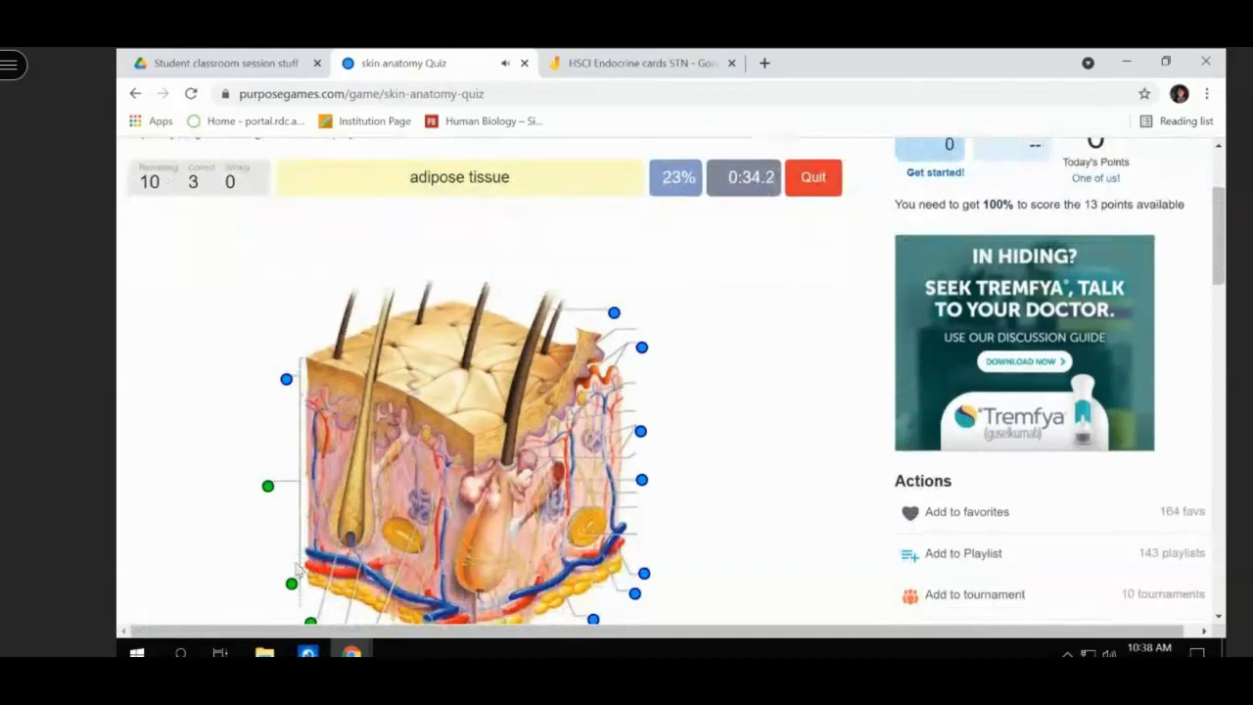
left_click(644, 575)
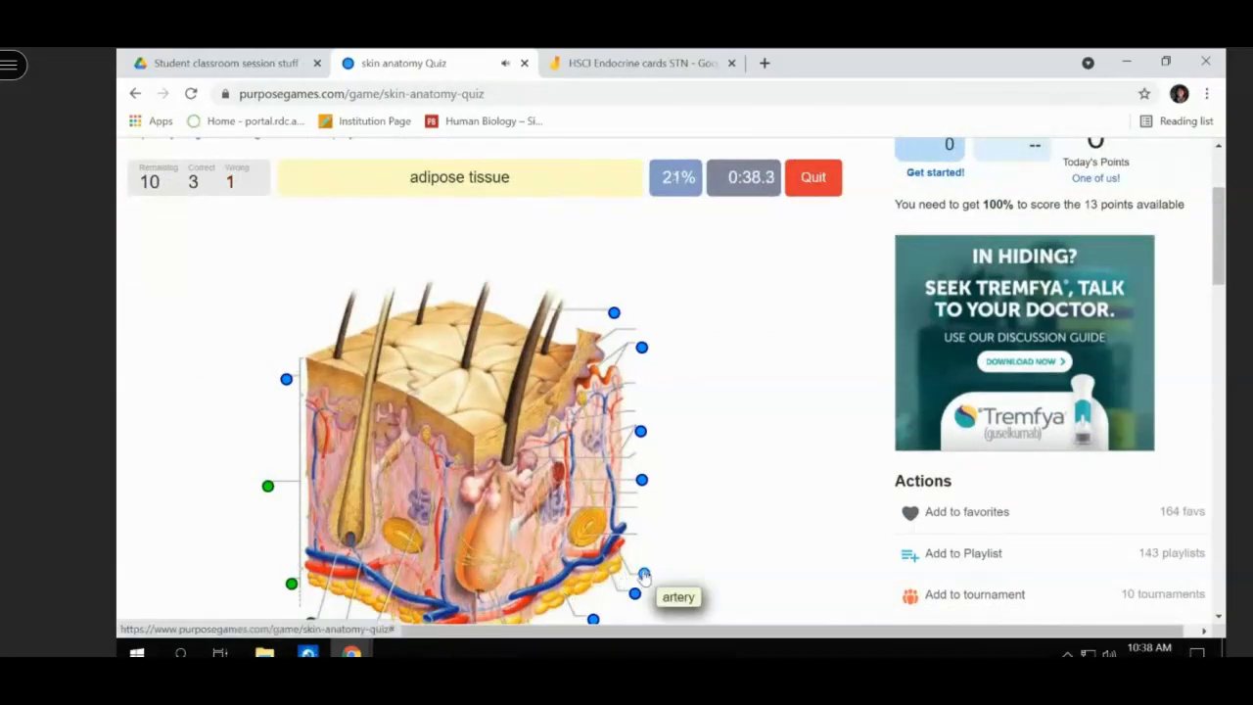
scroll(645, 575, "down", 1)
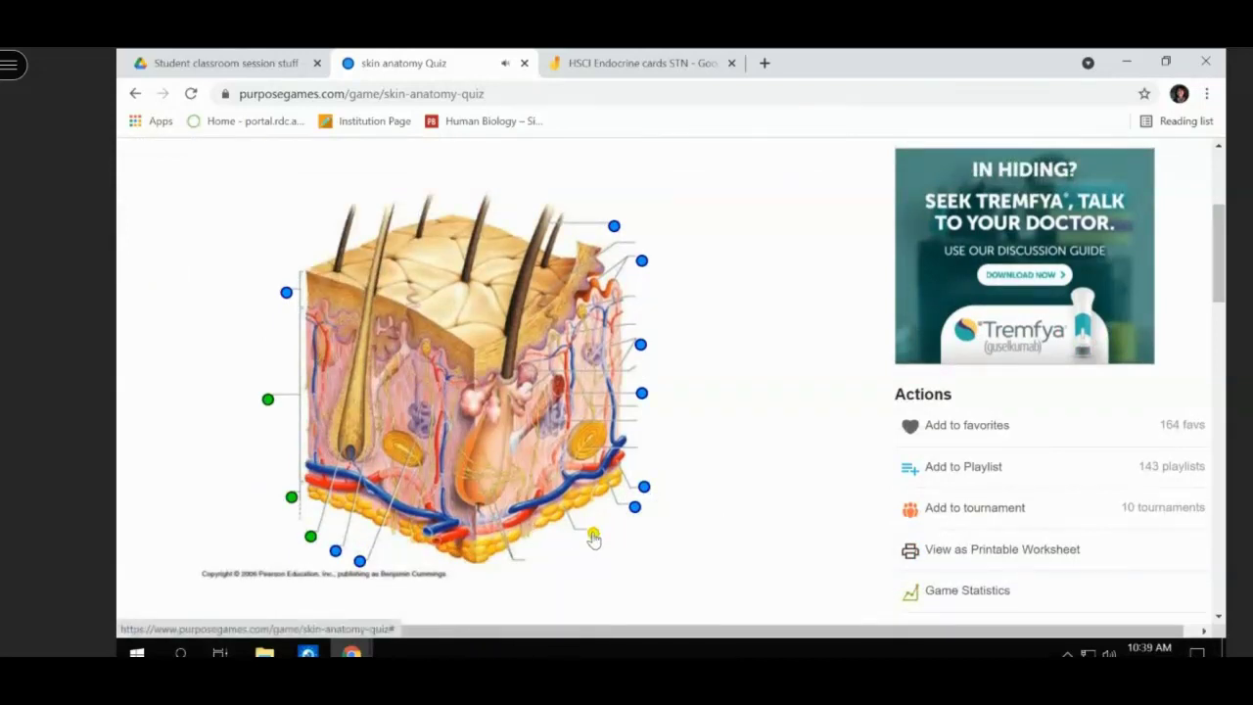
left_click(593, 537)
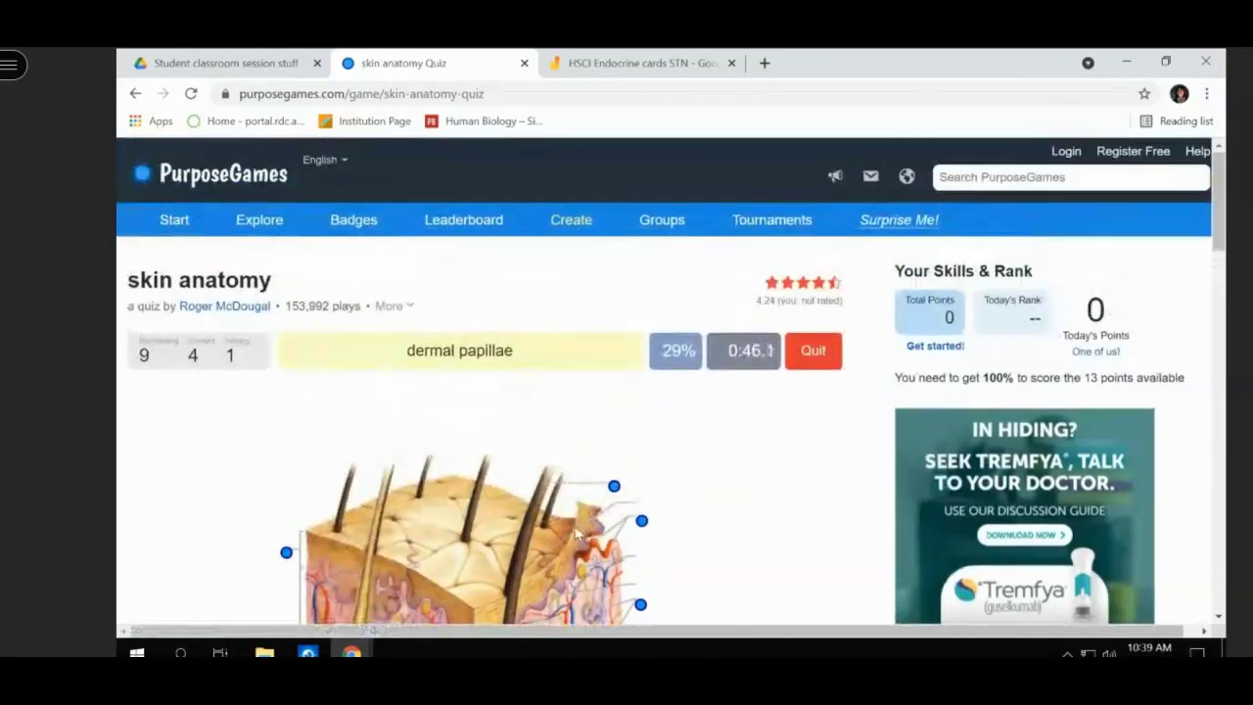
scroll(490, 446, "down", 2)
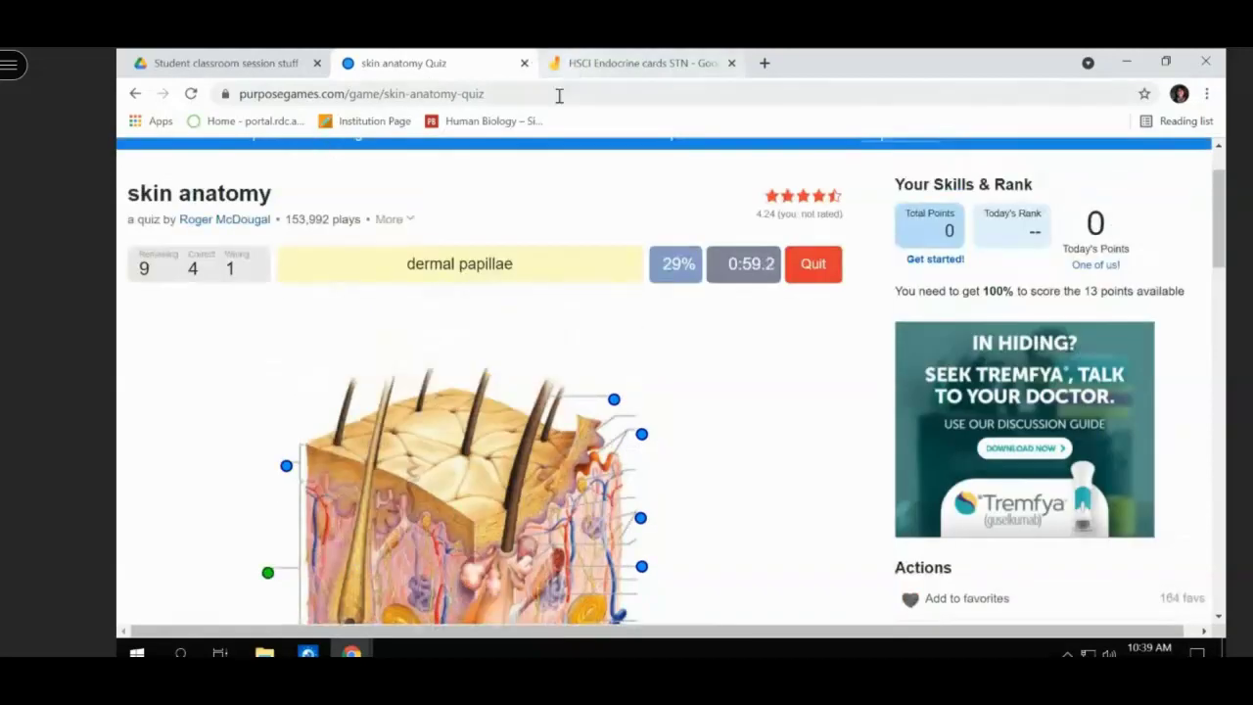
- Select the quiz URL, then bring up the Student classroom session stuff Drive folder
left_click(556, 93)
key("ctrl+c")
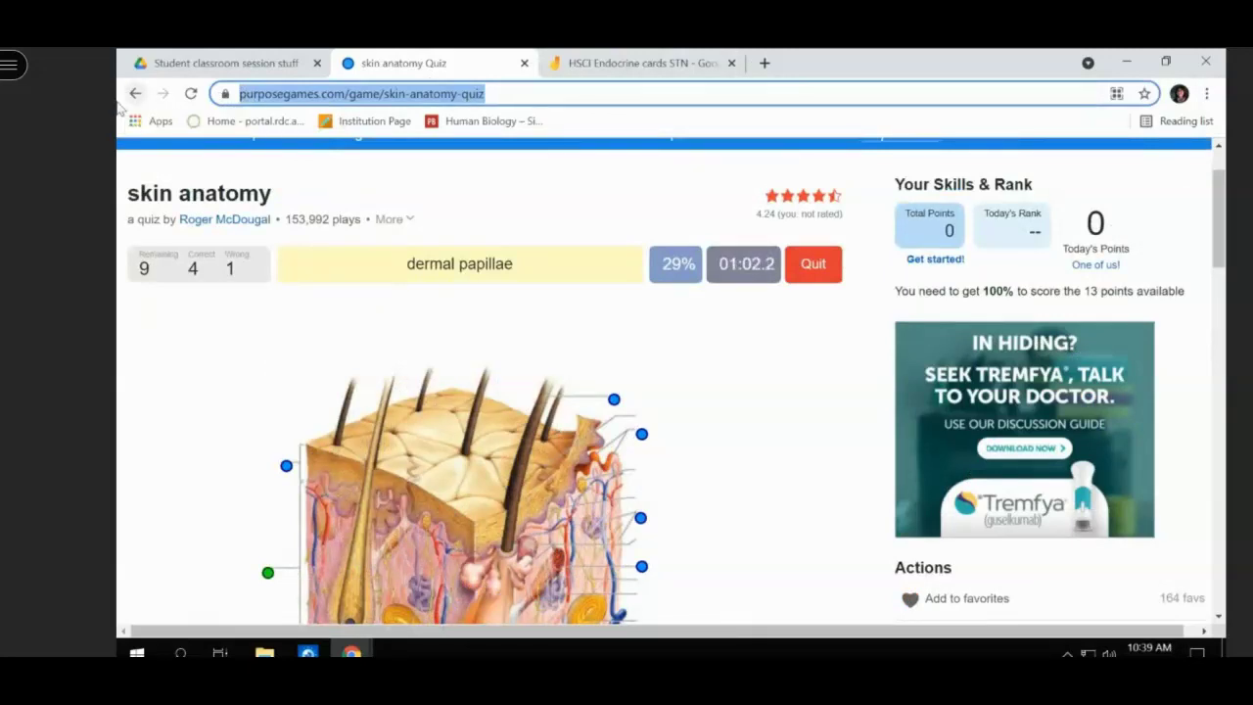
left_click(282, 65)
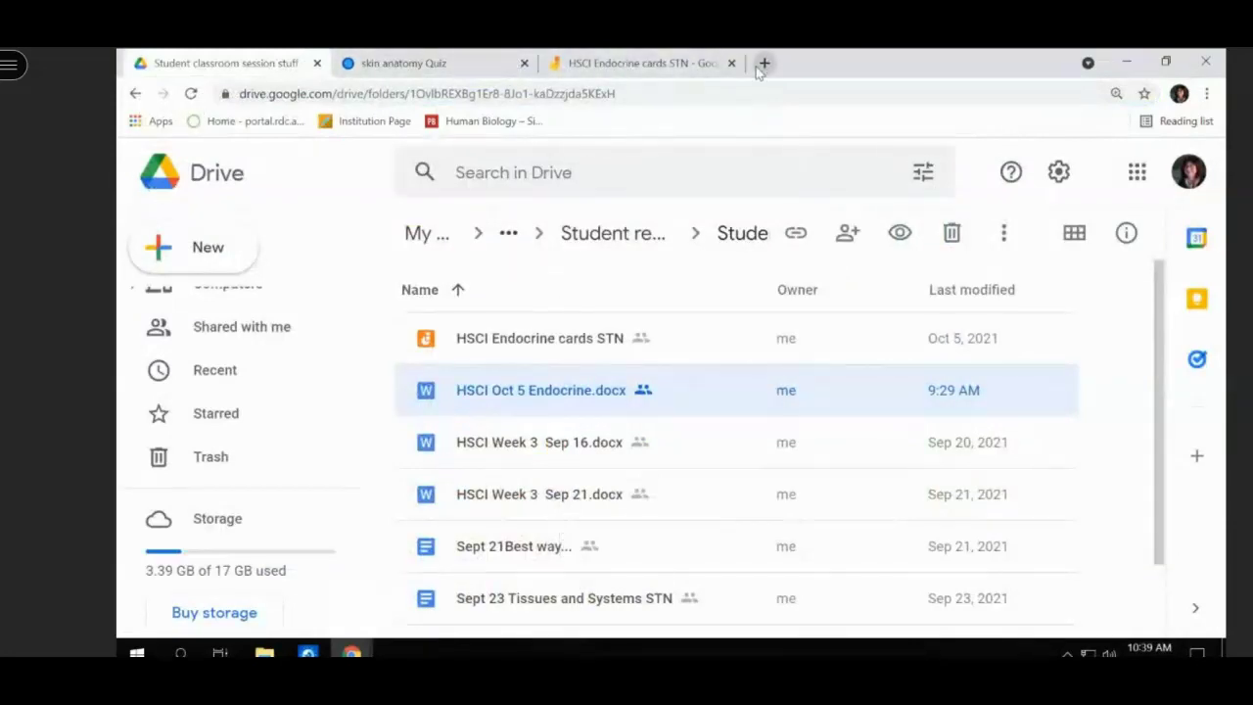
- Open HSCI Oct 5 Endocrine.docx and scroll to its end at the Endocrine cards Jamboard link
double_click(482, 401)
scroll(504, 406, "down", 1)
scroll(504, 407, "down", 20)
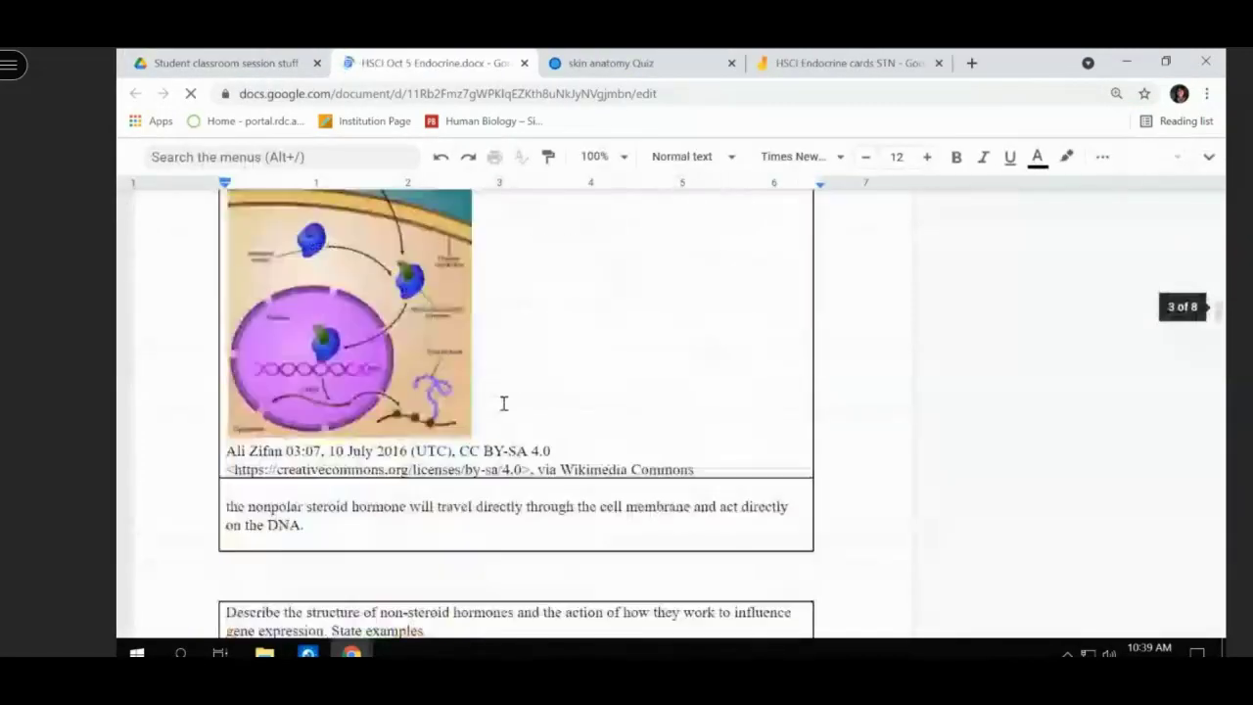
scroll(502, 406, "down", 15)
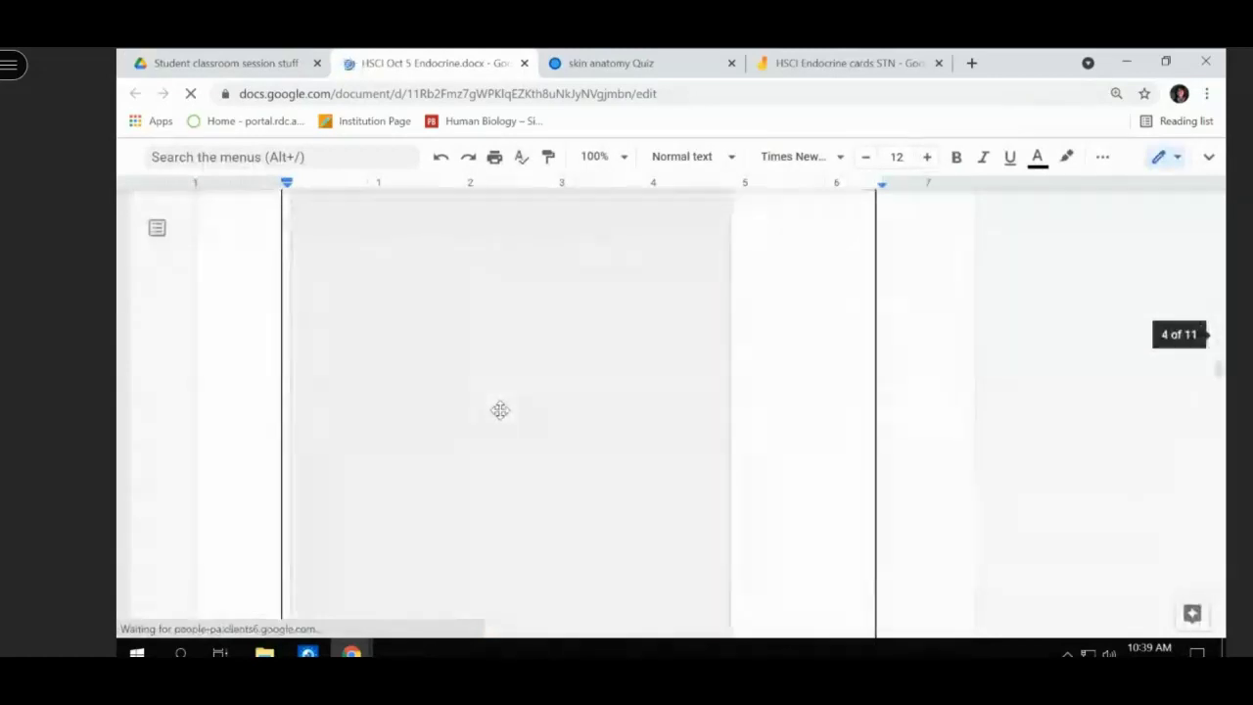
scroll(501, 409, "down", 15)
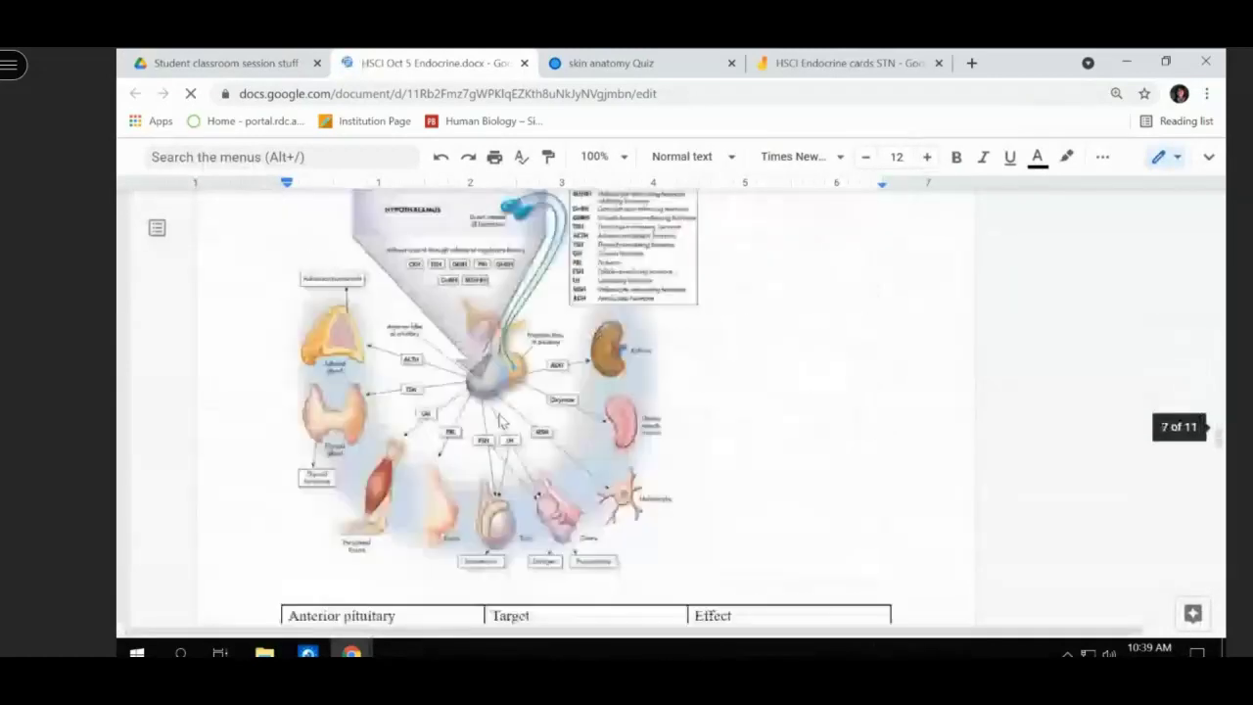
scroll(500, 419, "down", 12)
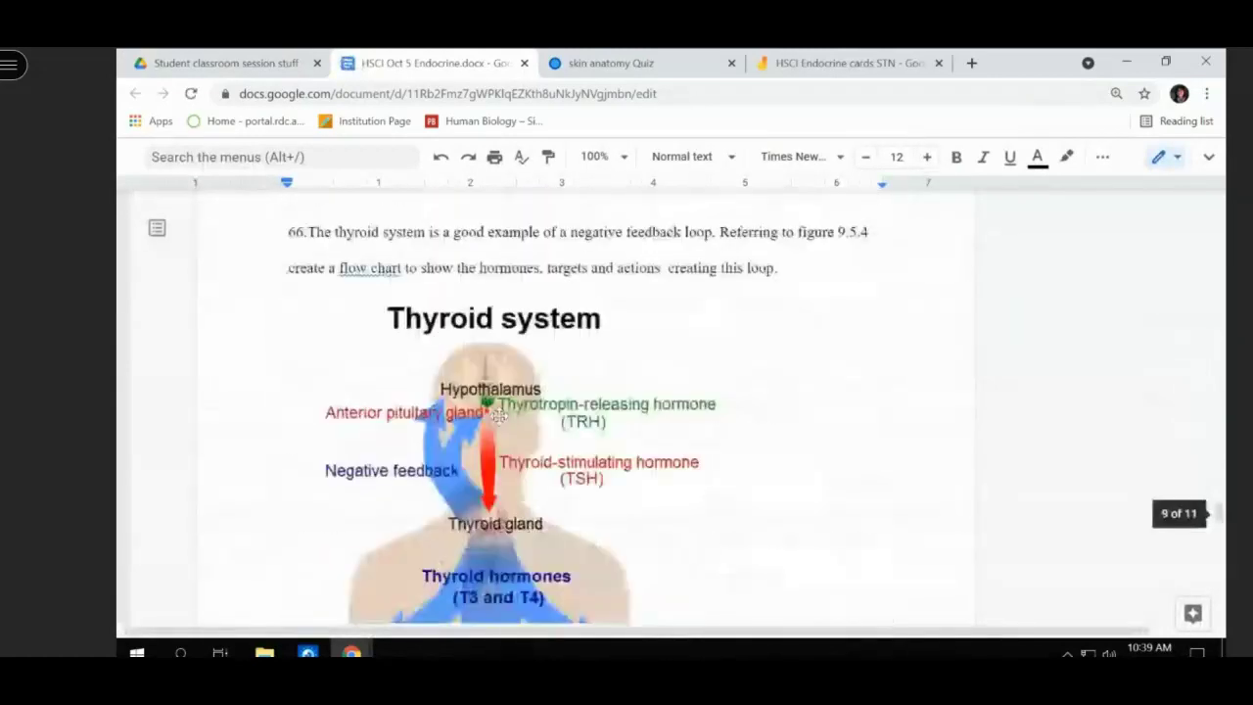
scroll(499, 418, "down", 15)
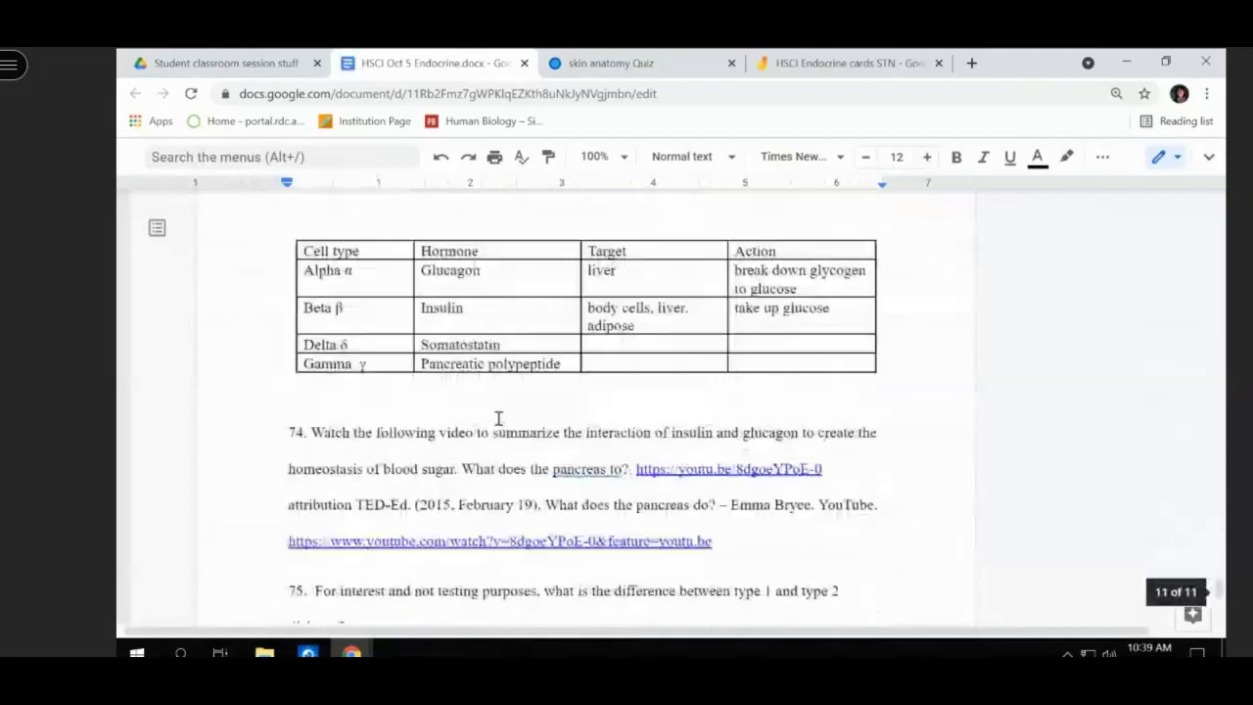
scroll(499, 418, "down", 6)
scroll(498, 419, "up", 2)
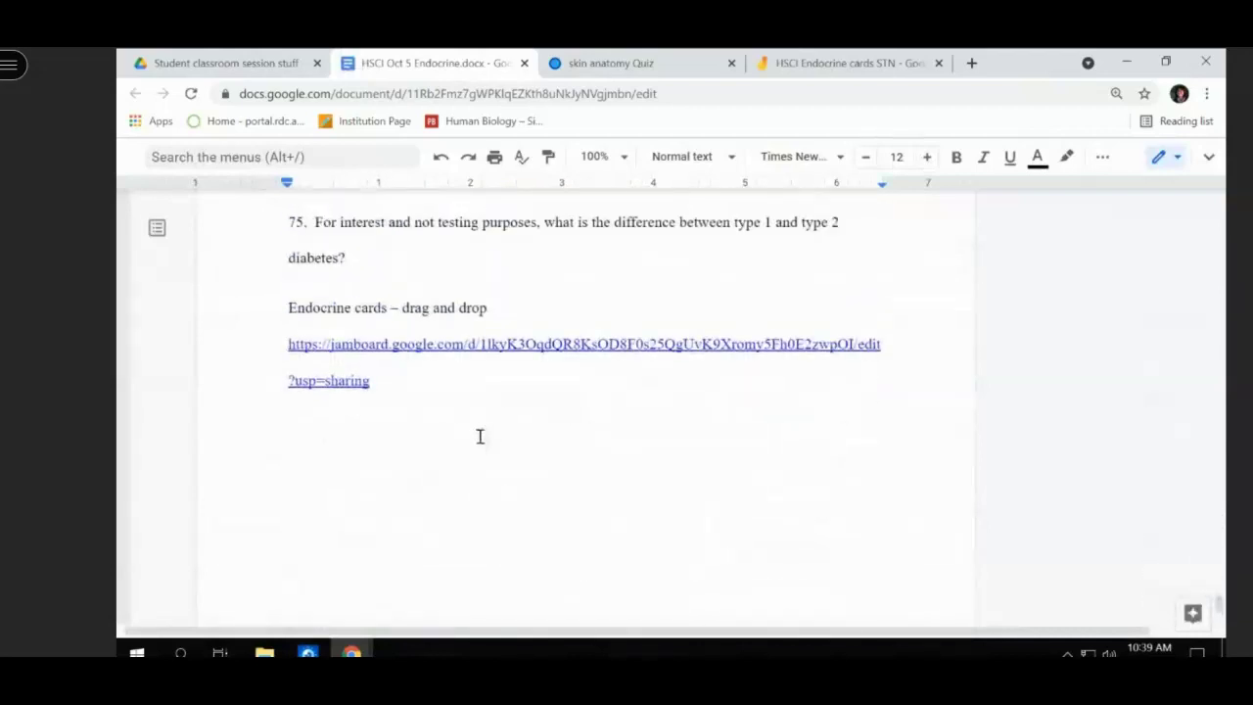
- Type the heading 'learning games' on the blank line below the Jamboard link
left_click(471, 436)
type("k")
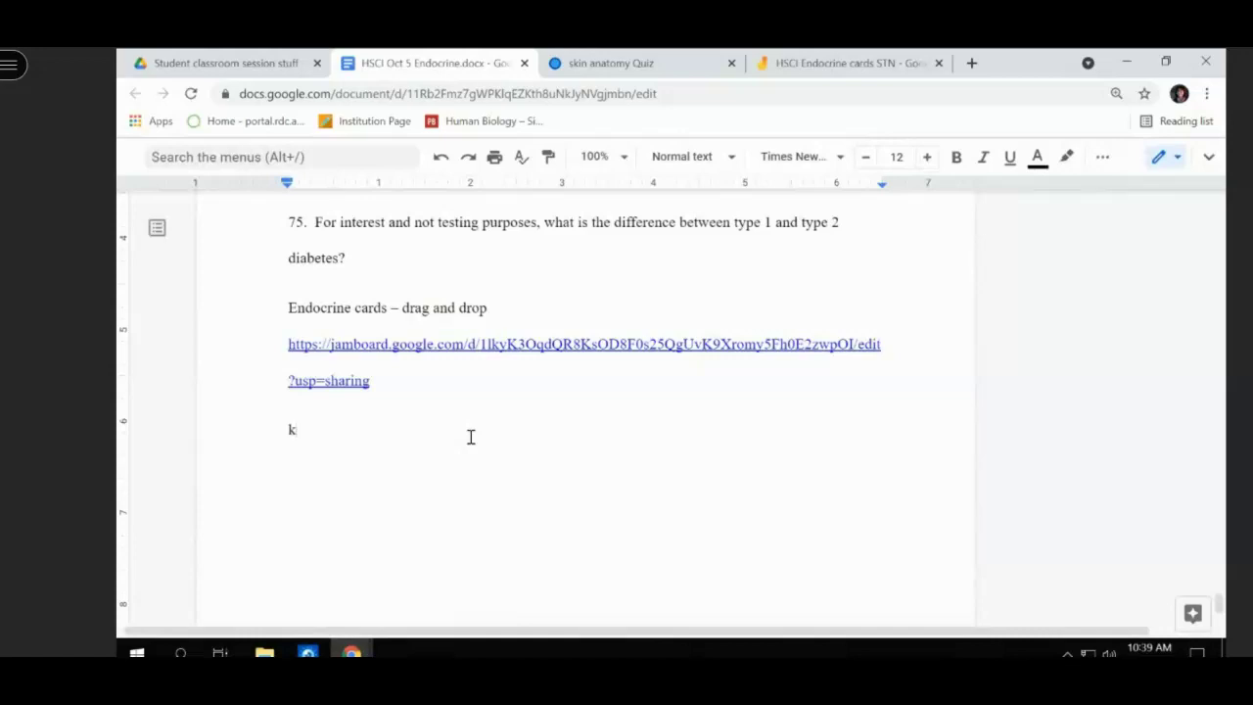
type("earat")
key("BackSpace")
key("BackSpace")
key("BackSpace")
key("BackSpace")
key("BackSpace")
key("BackSpace")
type("learning")
type(" b")
key("BackSpace")
type("games")
- Paste the skin anatomy quiz link on a new line, then return to the quiz tab
key("Return")
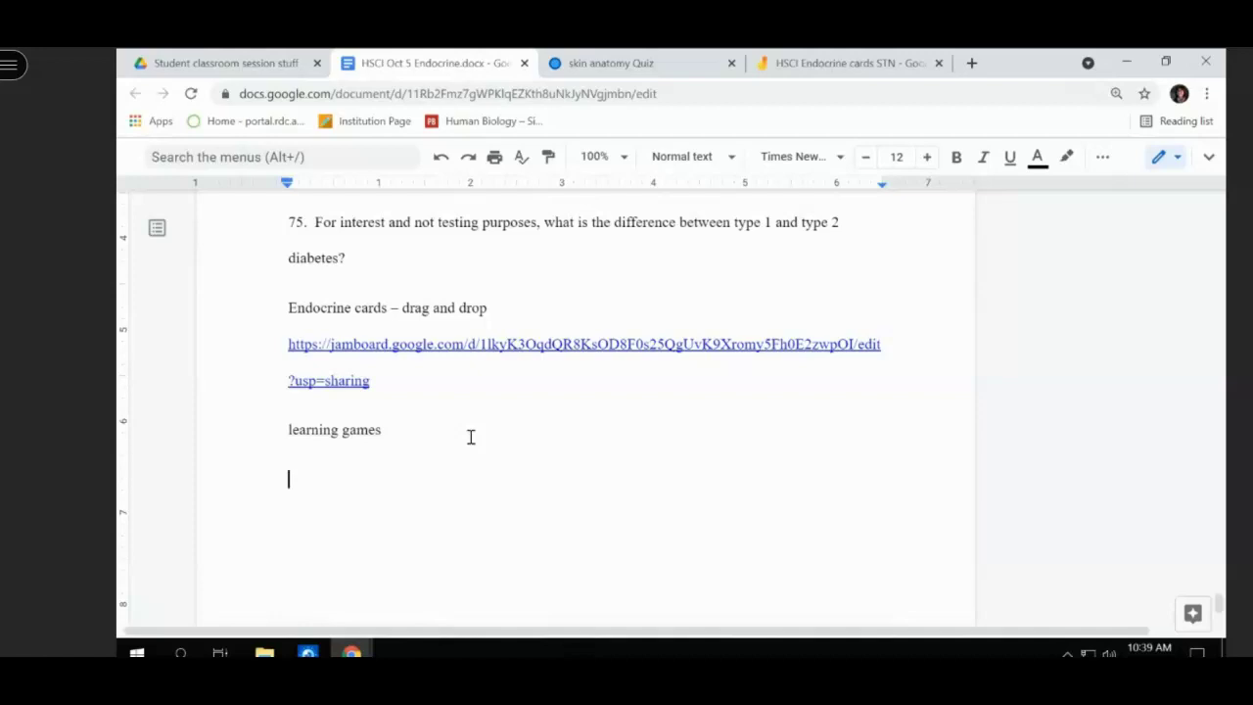
key("ctrl+v")
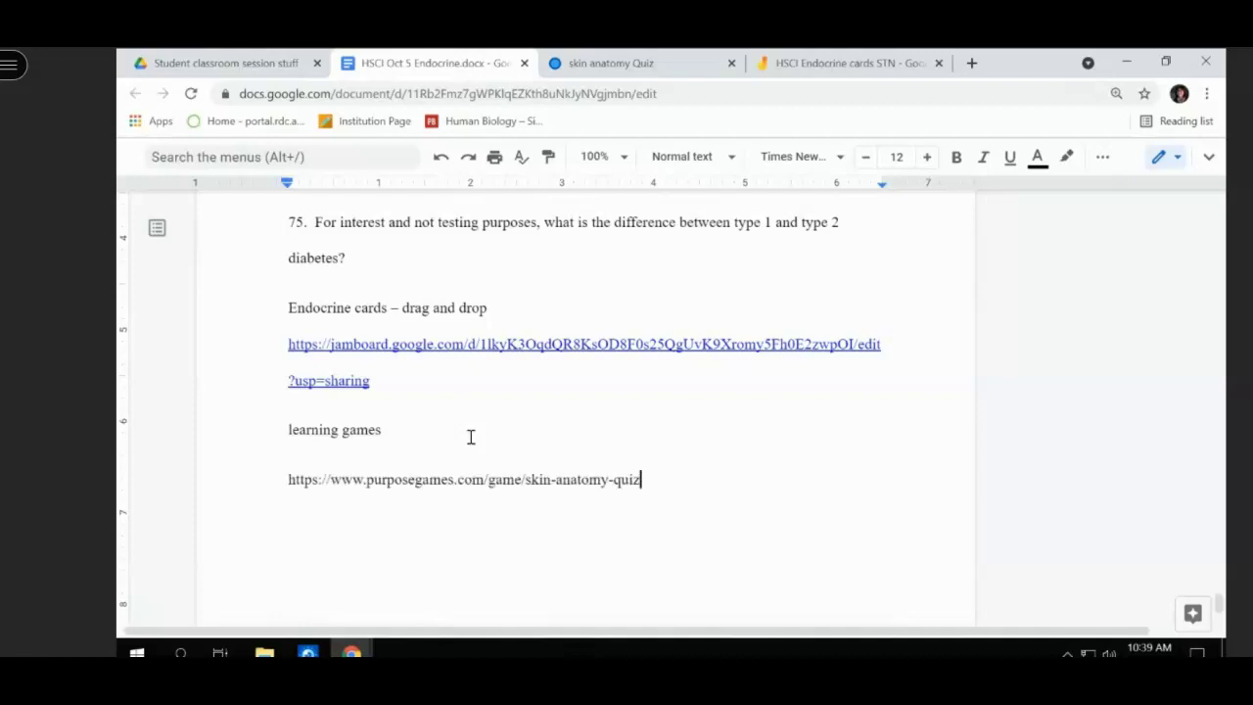
key("Return")
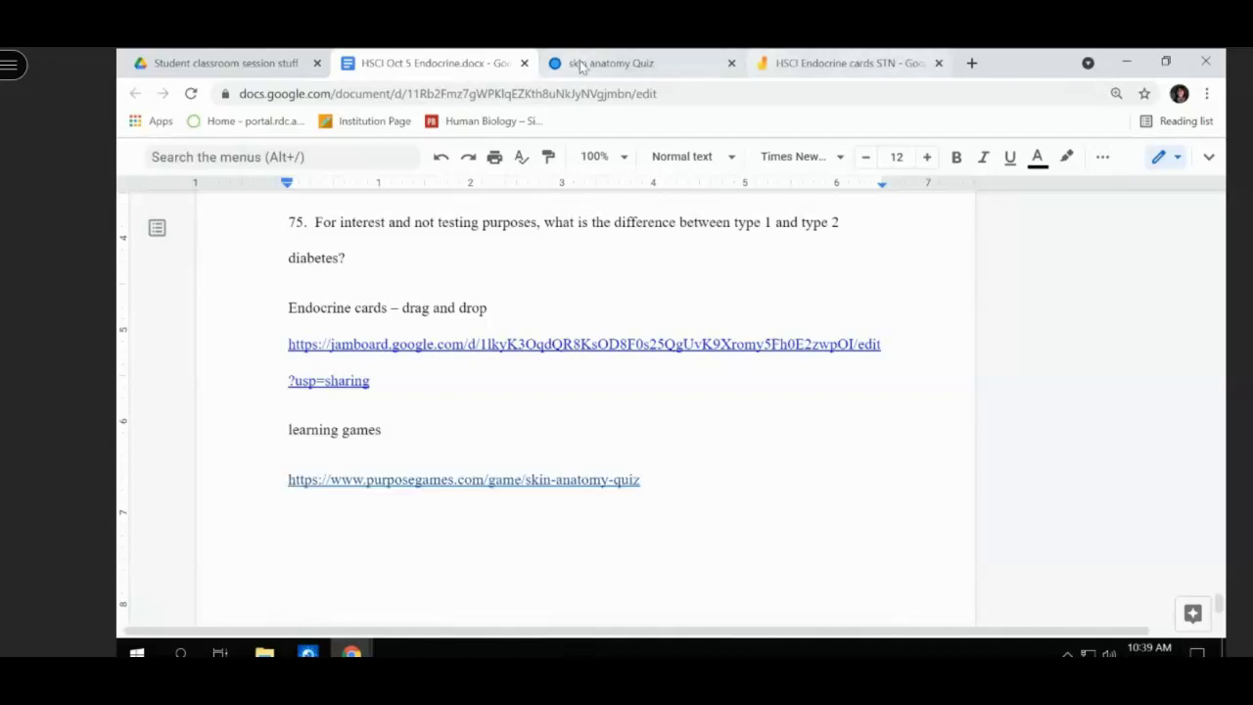
left_click(587, 63)
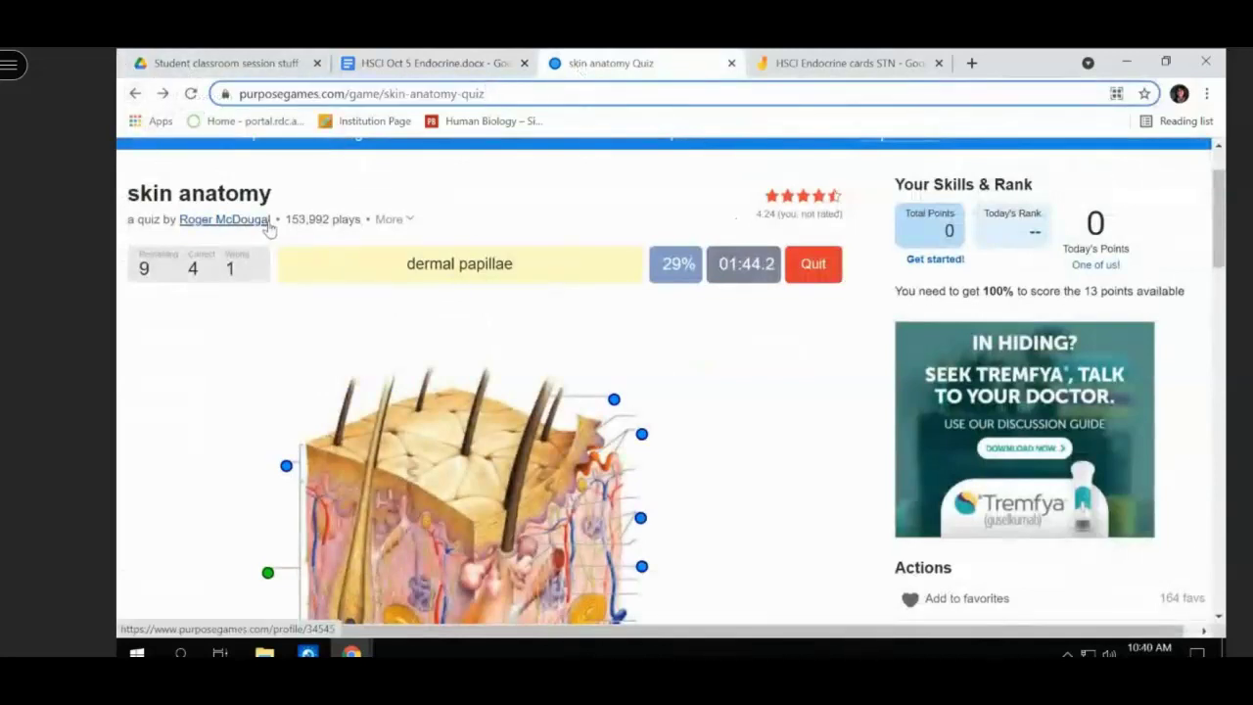
- Go back to the Anatomy quiz list and look at the Histology Quiz
scroll(270, 228, "down", 2)
scroll(270, 228, "down", 2)
scroll(271, 228, "up", 4)
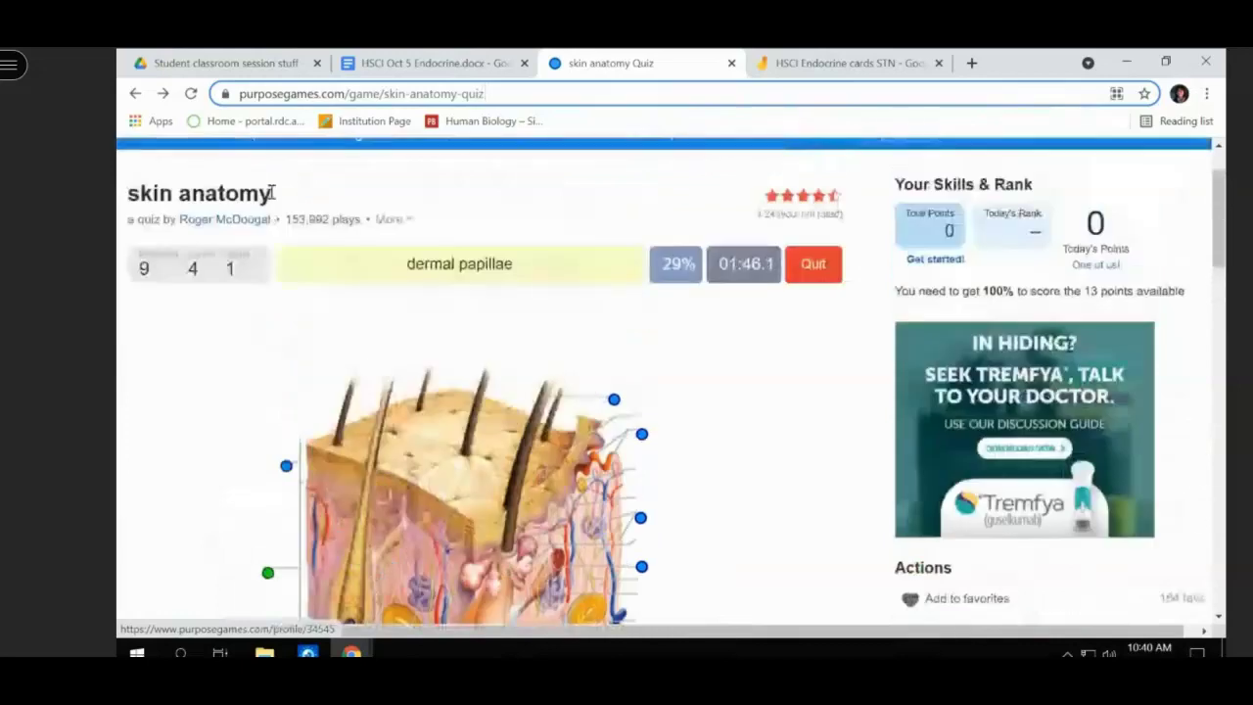
left_click(135, 94)
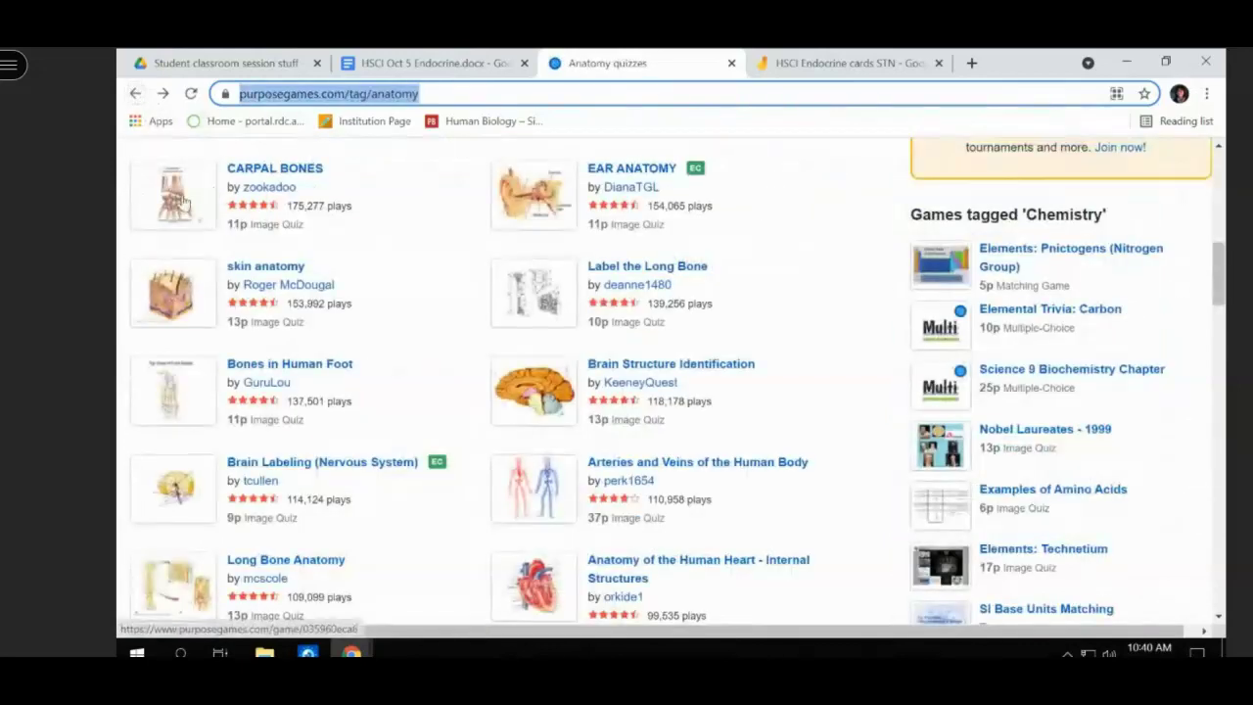
scroll(200, 207, "down", 2)
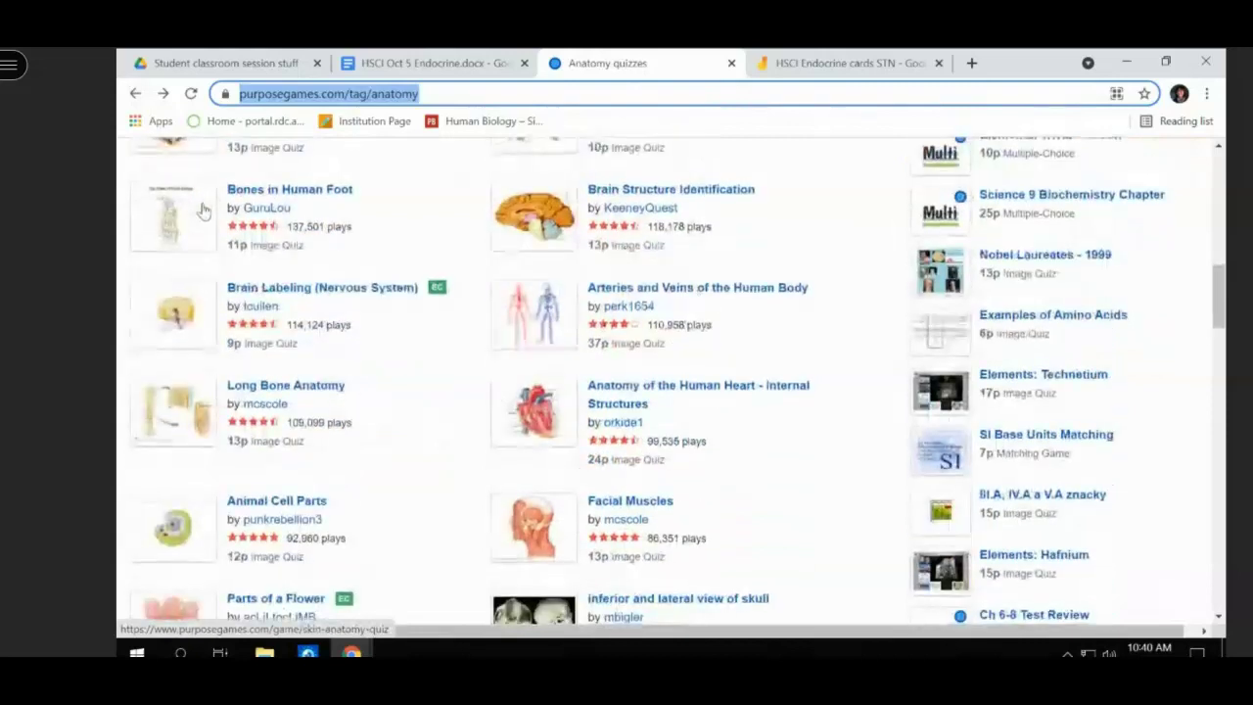
scroll(203, 211, "down", 2)
scroll(202, 211, "down", 1)
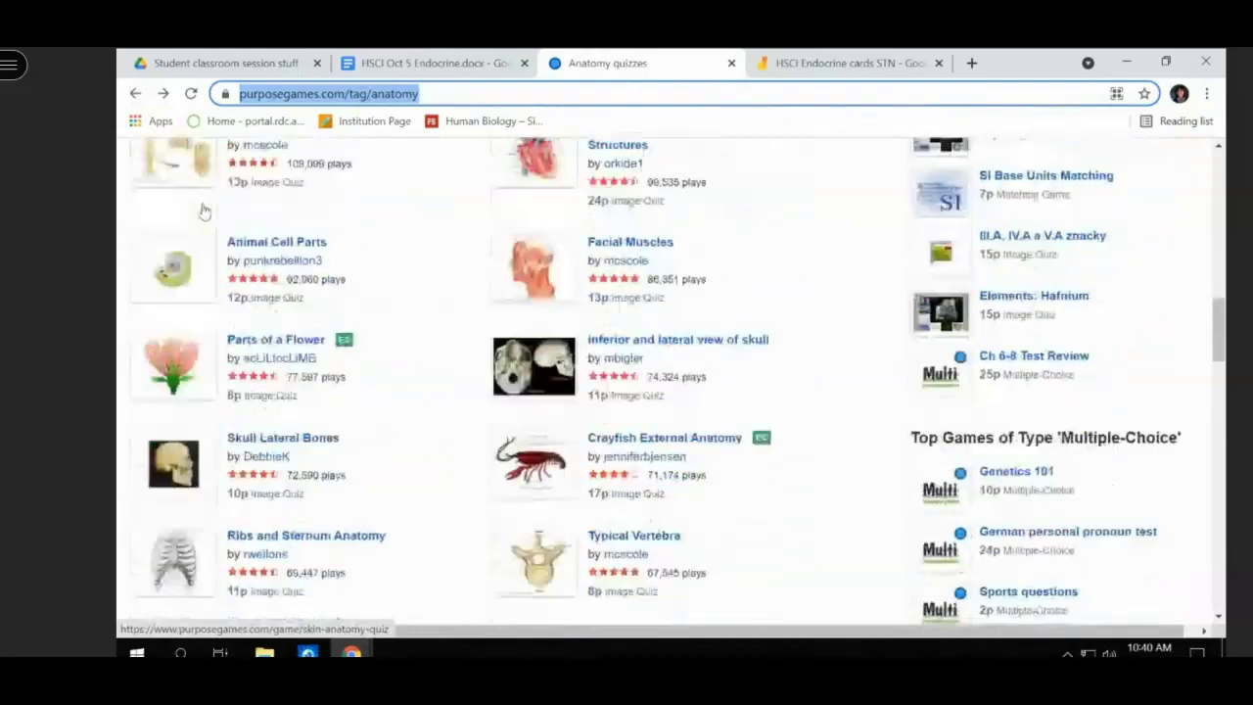
scroll(203, 211, "down", 2)
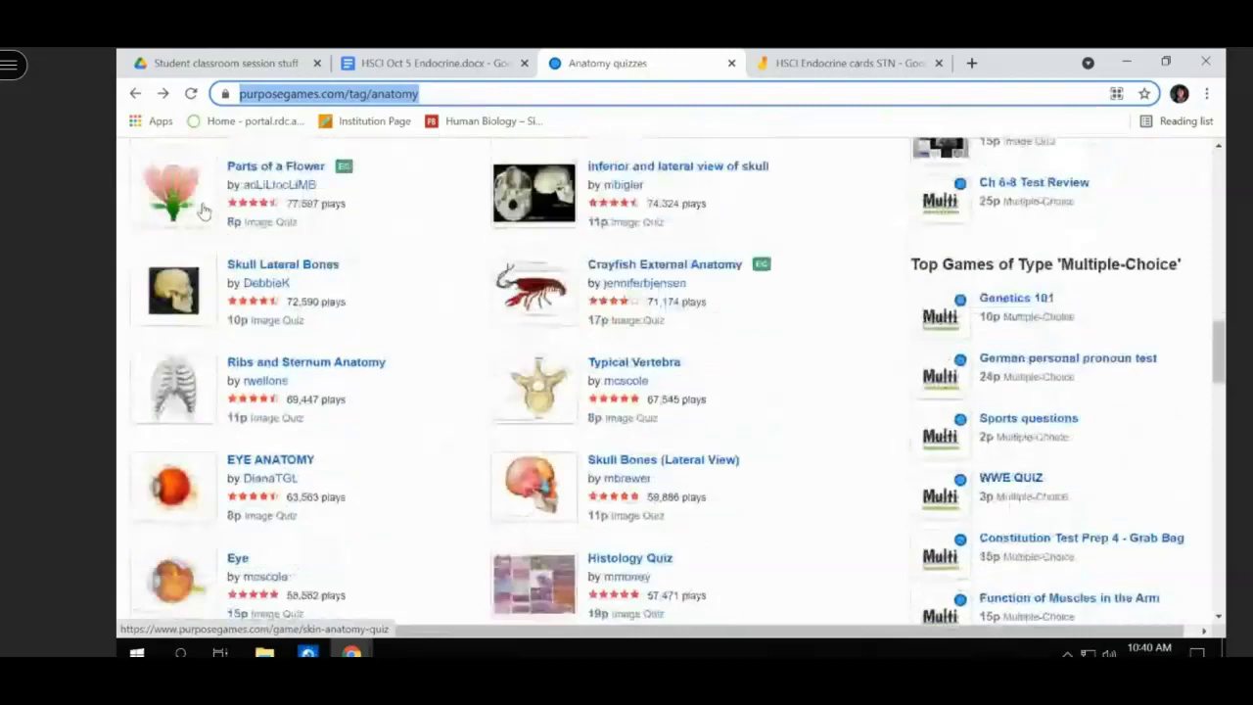
scroll(203, 211, "down", 1)
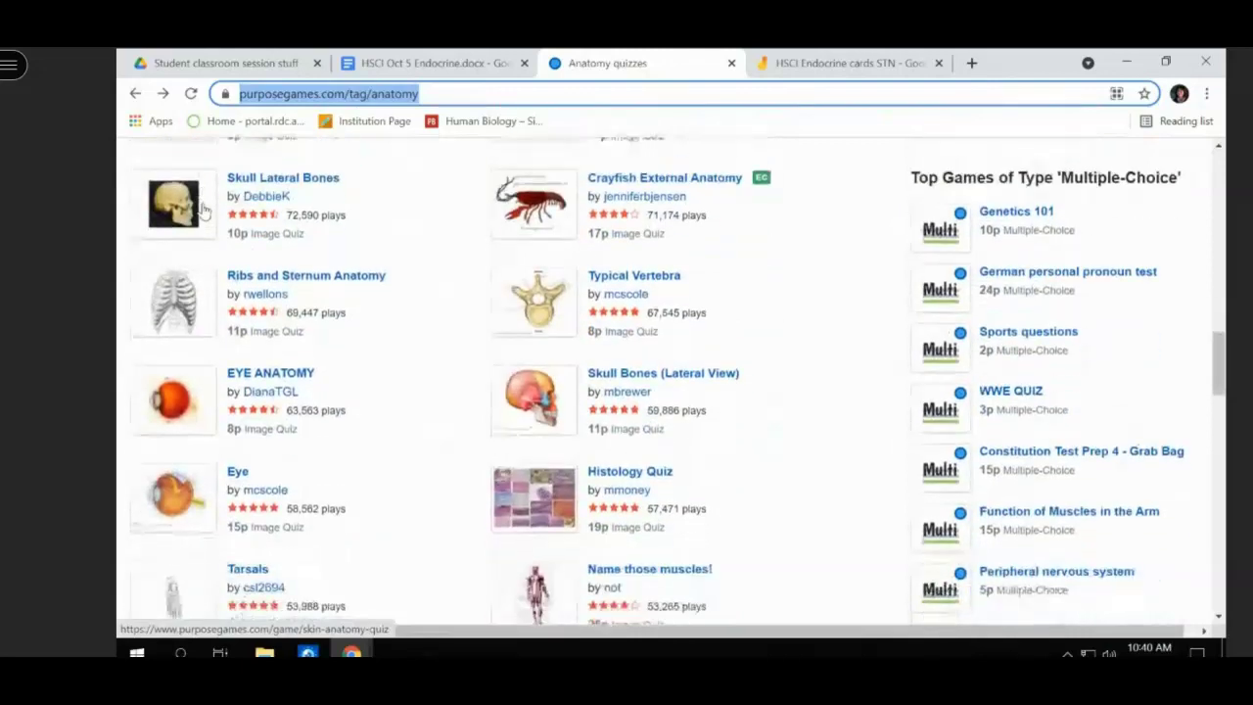
scroll(202, 210, "down", 1)
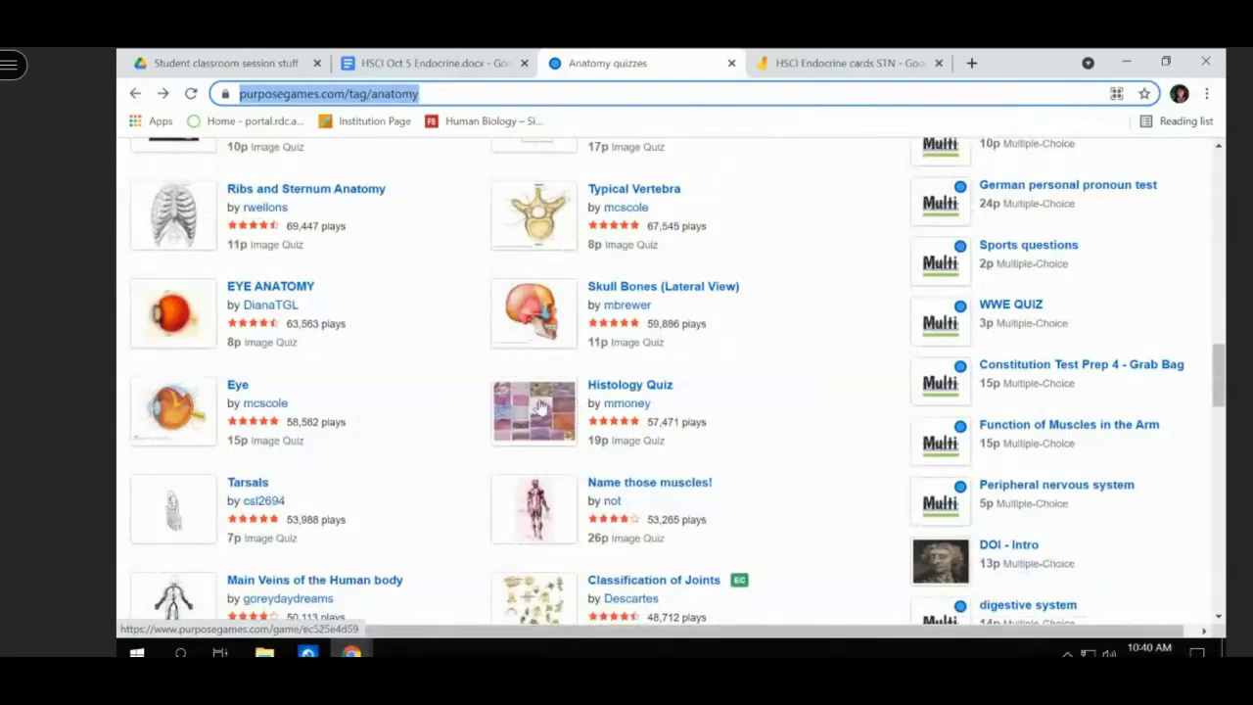
left_click(543, 402)
scroll(543, 403, "down", 2)
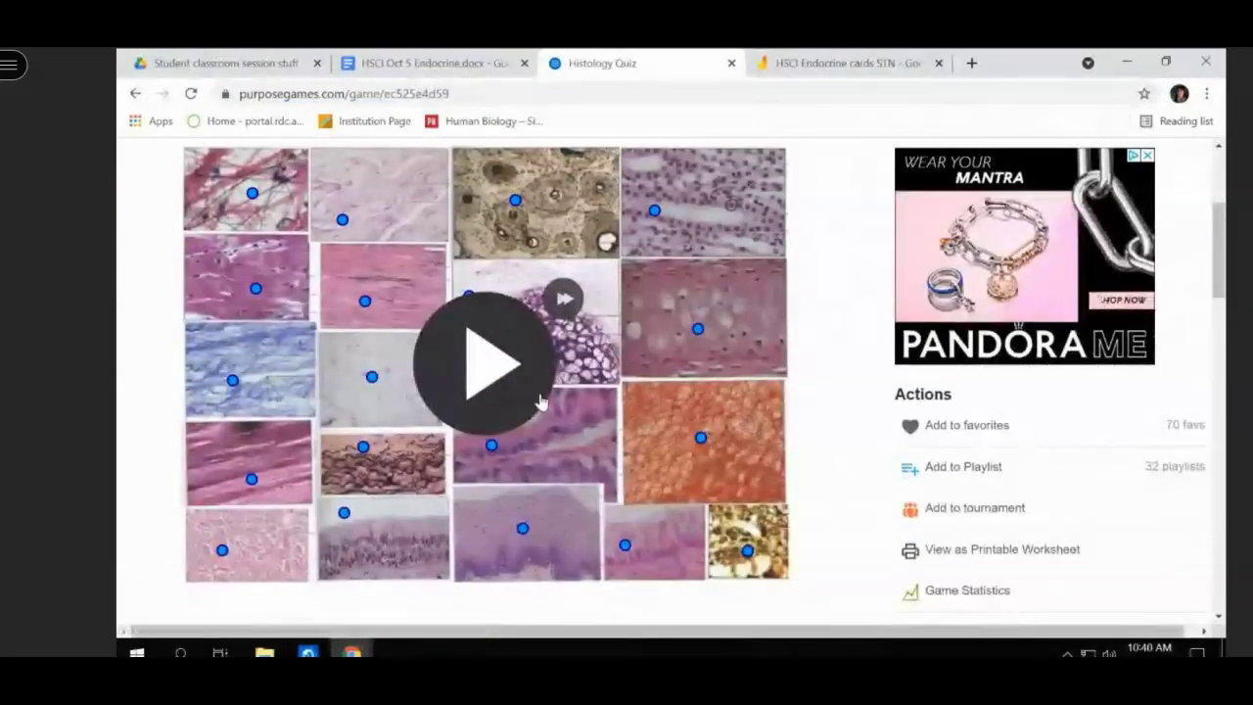
scroll(543, 403, "up", 2)
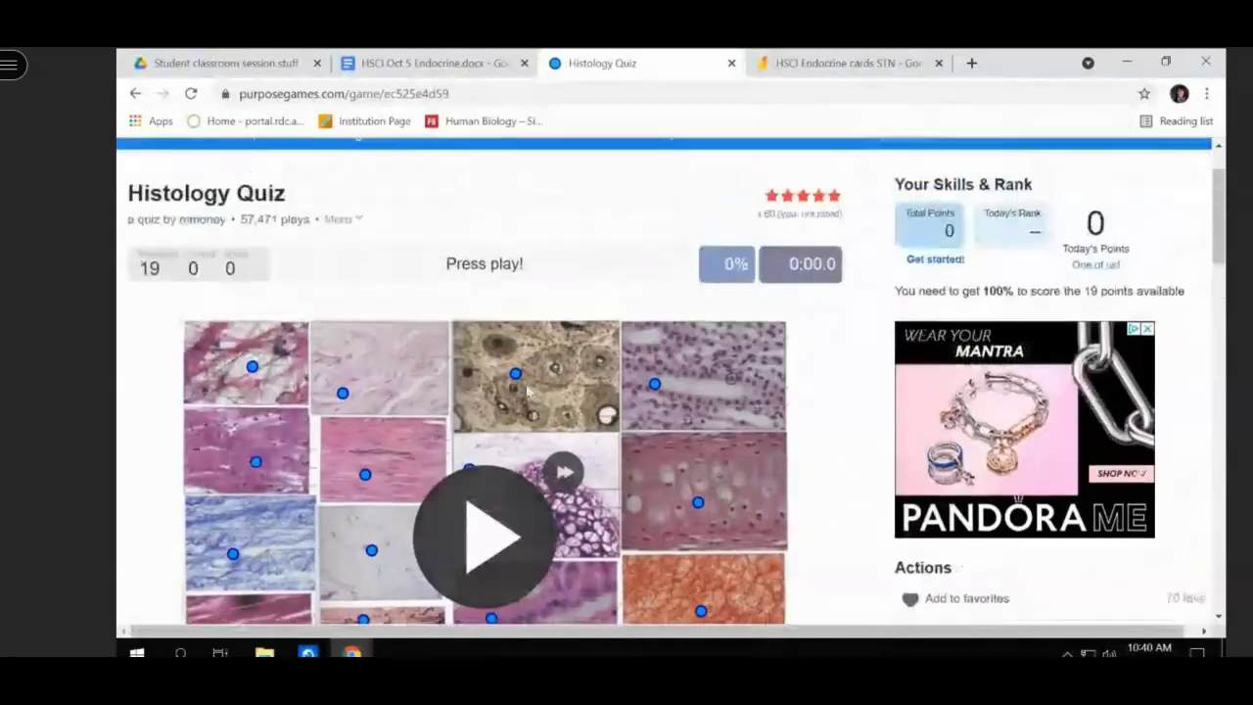
- Return to the Anatomy quiz list and scroll down to the pagination arrows
left_click(136, 94)
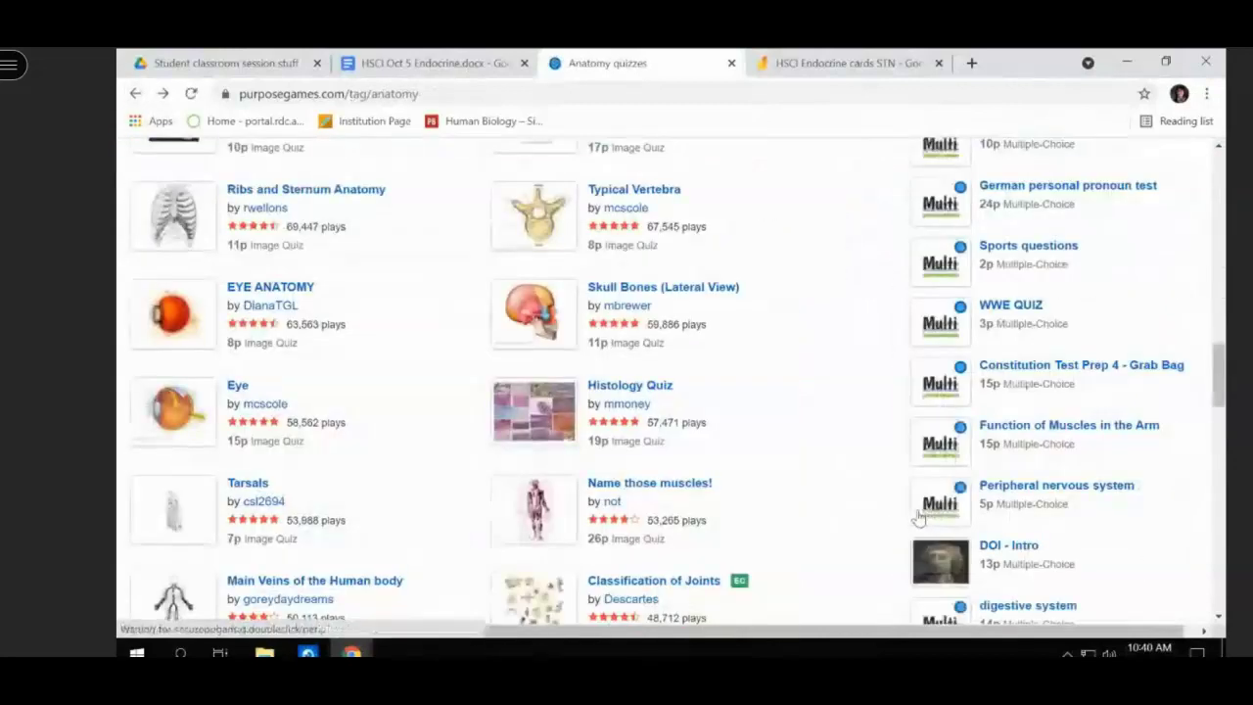
scroll(913, 519, "down", 1)
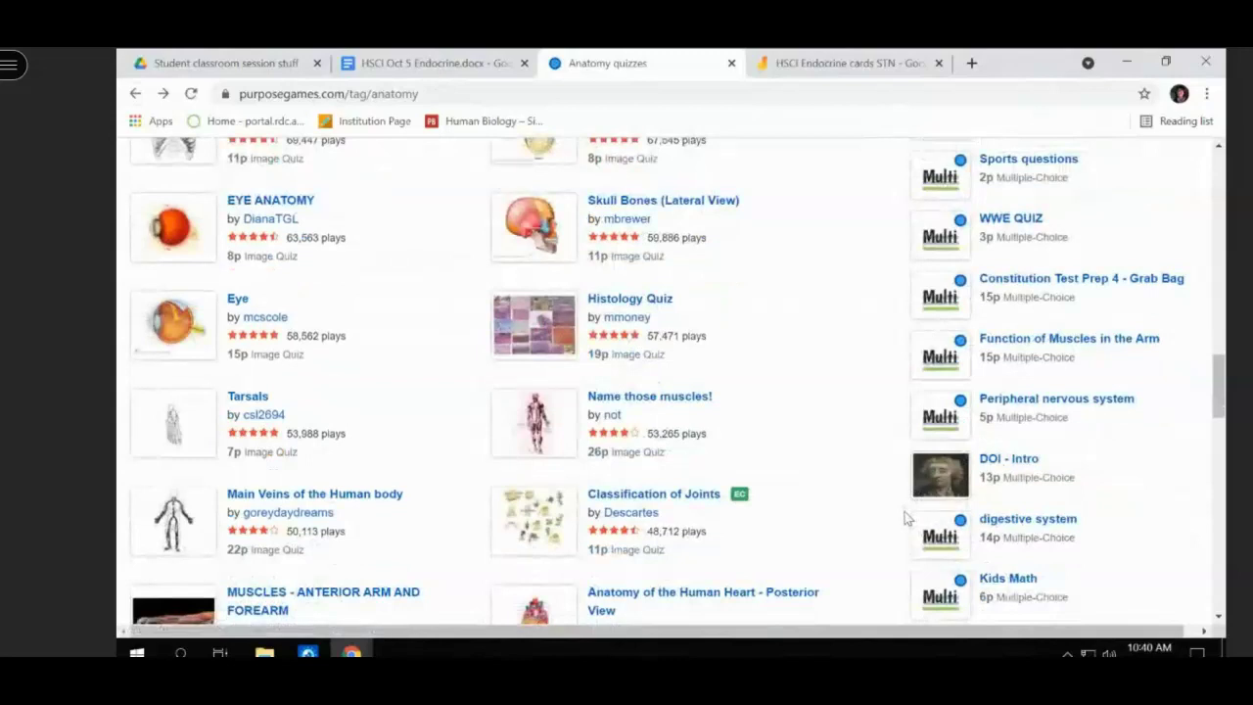
scroll(906, 519, "down", 2)
scroll(906, 519, "down", 3)
scroll(906, 519, "down", 1)
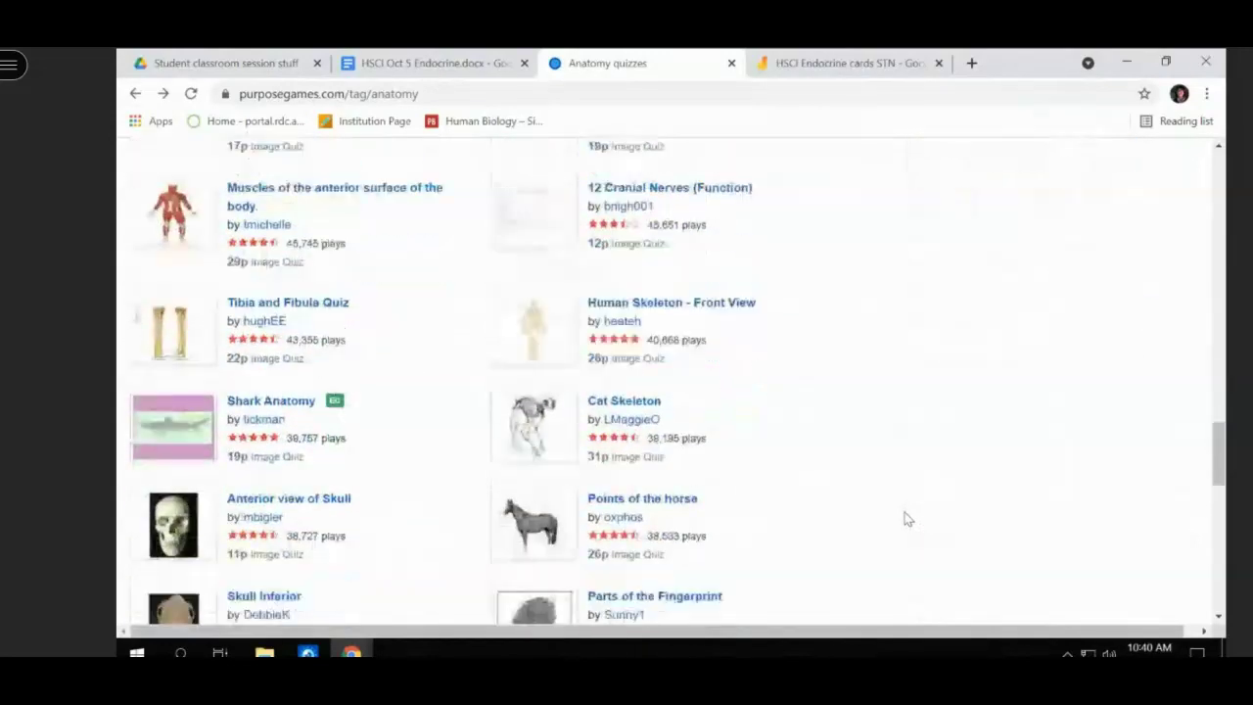
scroll(906, 518, "down", 2)
scroll(906, 519, "down", 1)
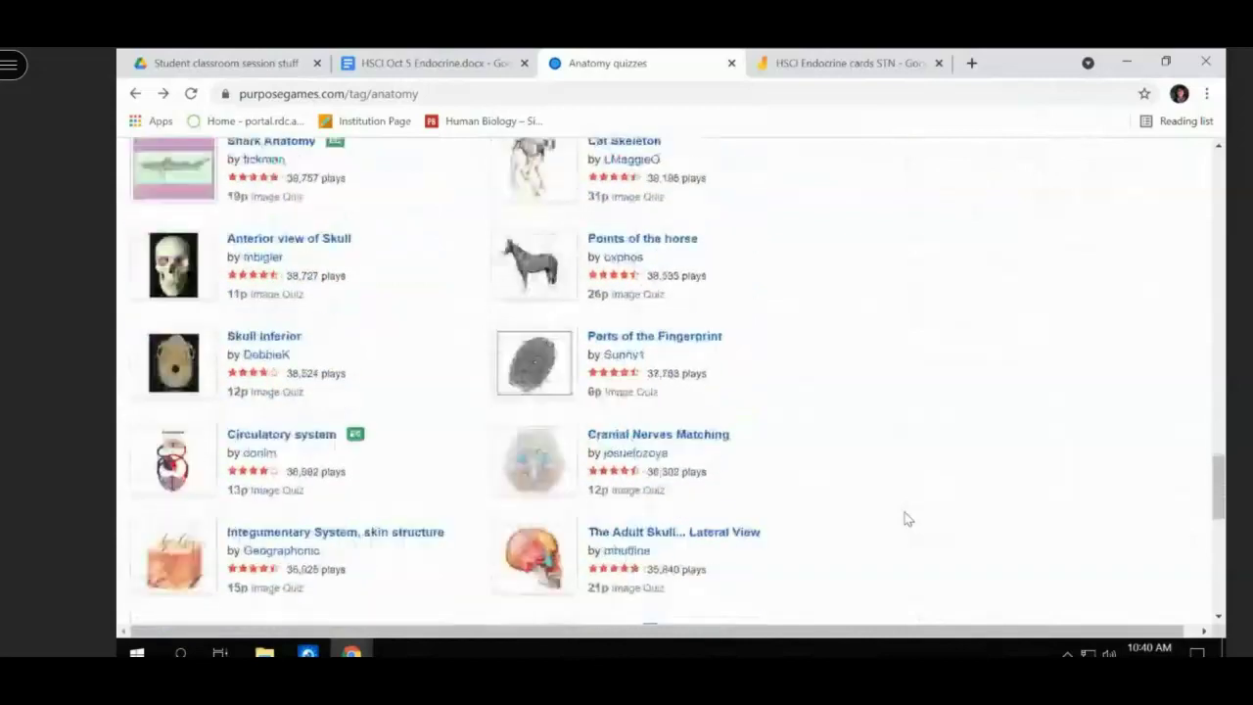
scroll(906, 519, "down", 2)
scroll(905, 519, "down", 2)
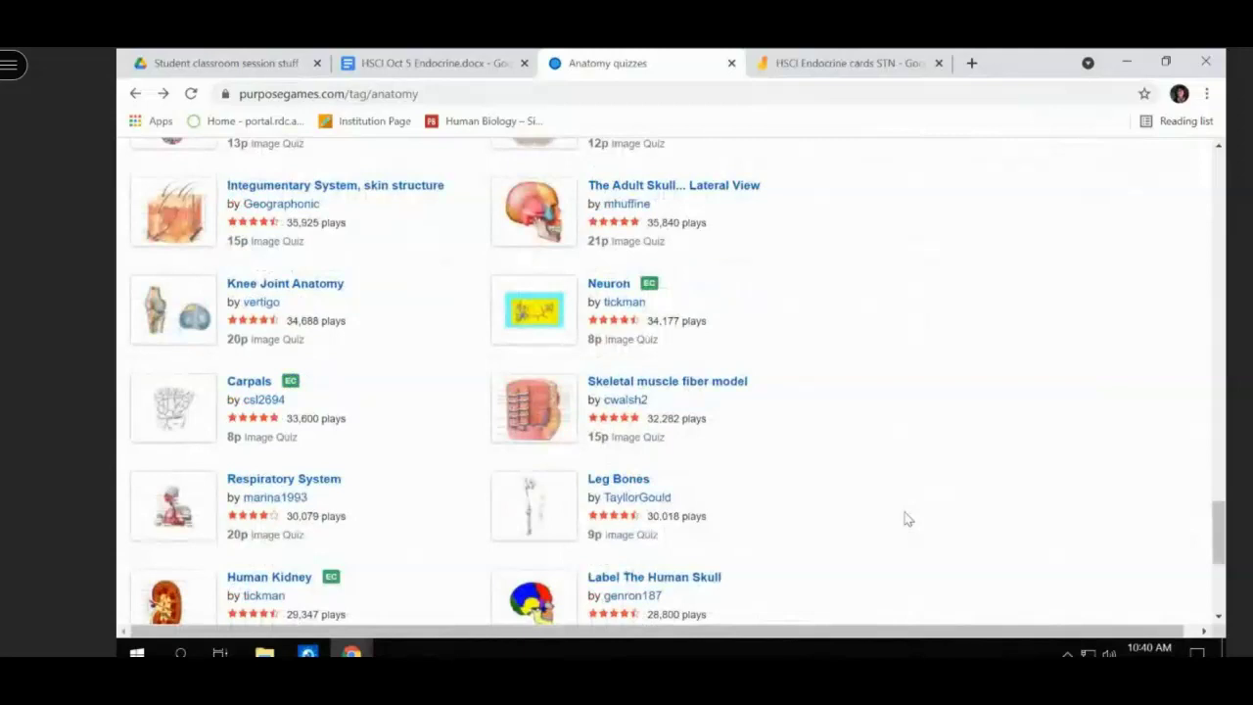
scroll(905, 519, "down", 1)
scroll(905, 519, "down", 2)
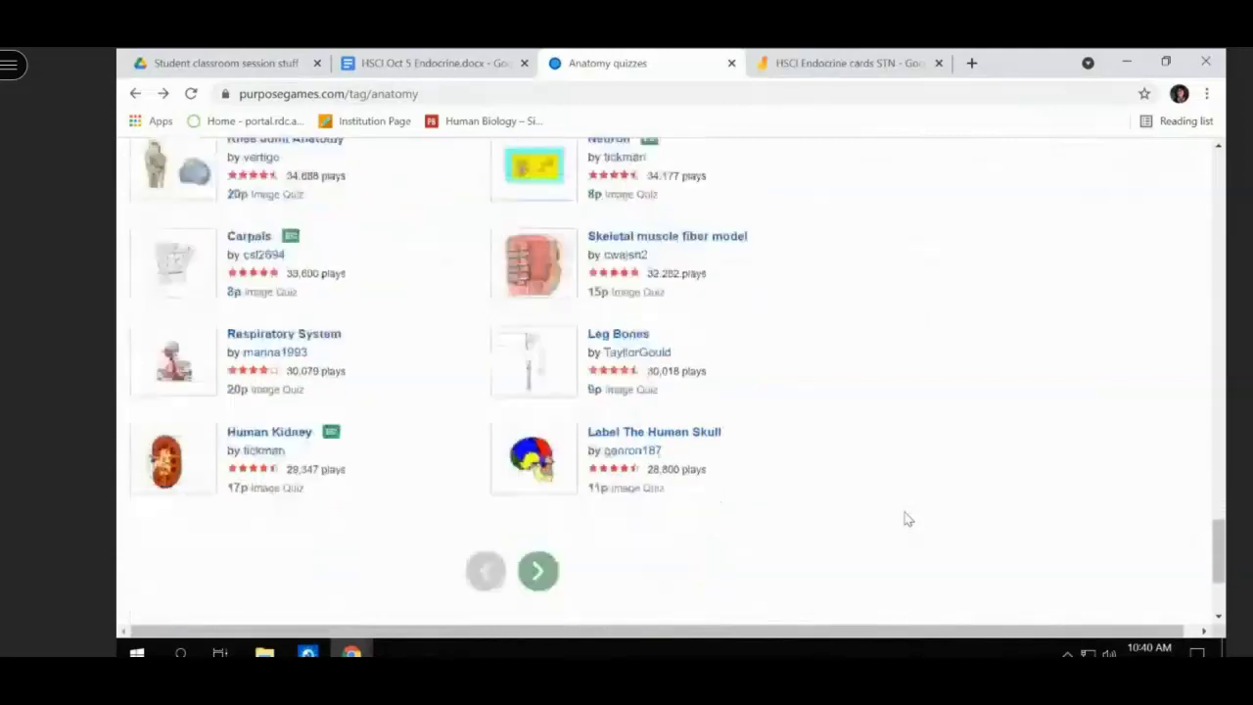
scroll(906, 519, "up", 2)
- Load page 2 of Anatomy quizzes and browse entries like 12 Cranial Nerves and Organ Systems
left_click(543, 622)
scroll(725, 560, "down", 1)
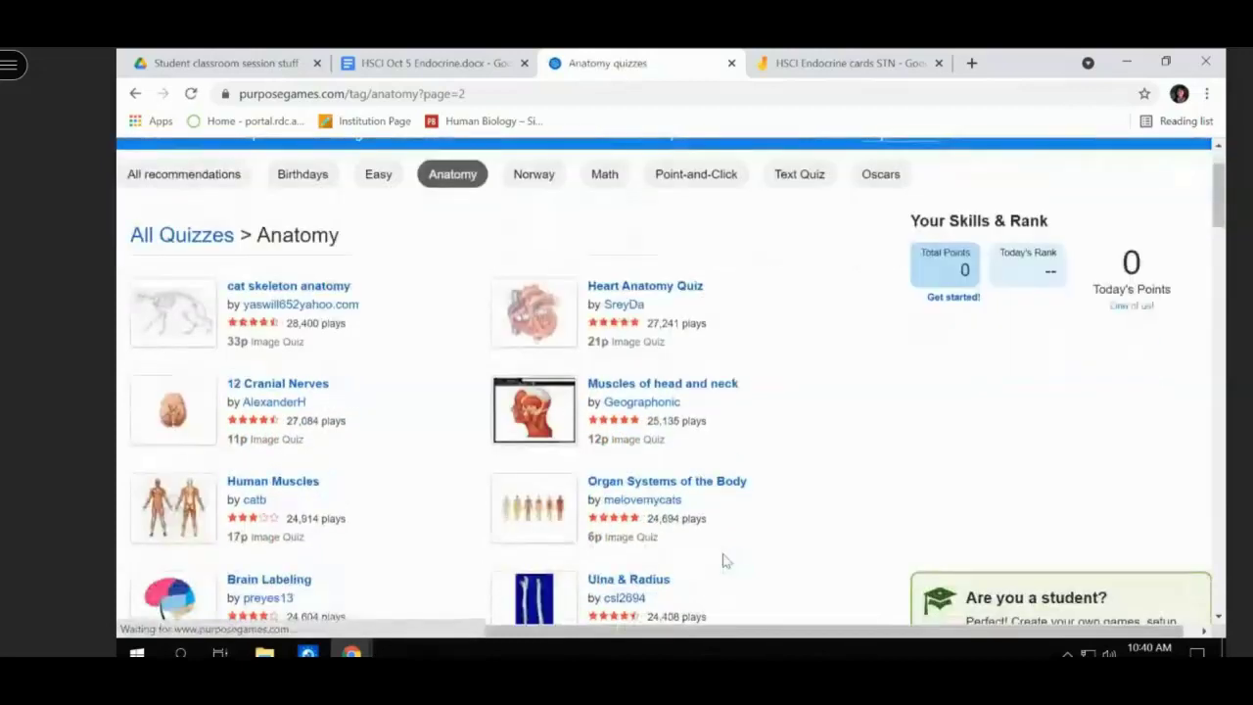
scroll(725, 560, "down", 1)
scroll(725, 560, "down", 1)
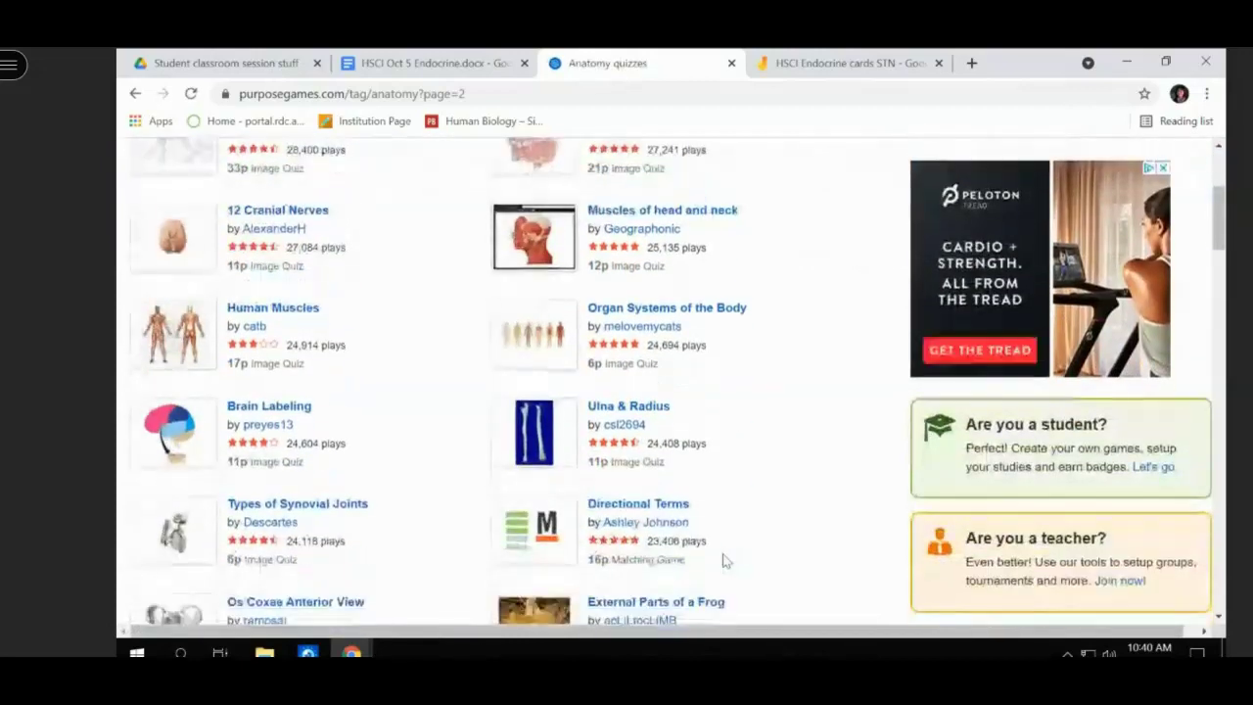
scroll(724, 560, "down", 3)
scroll(724, 560, "down", 4)
scroll(724, 560, "down", 4)
scroll(725, 560, "up", 12)
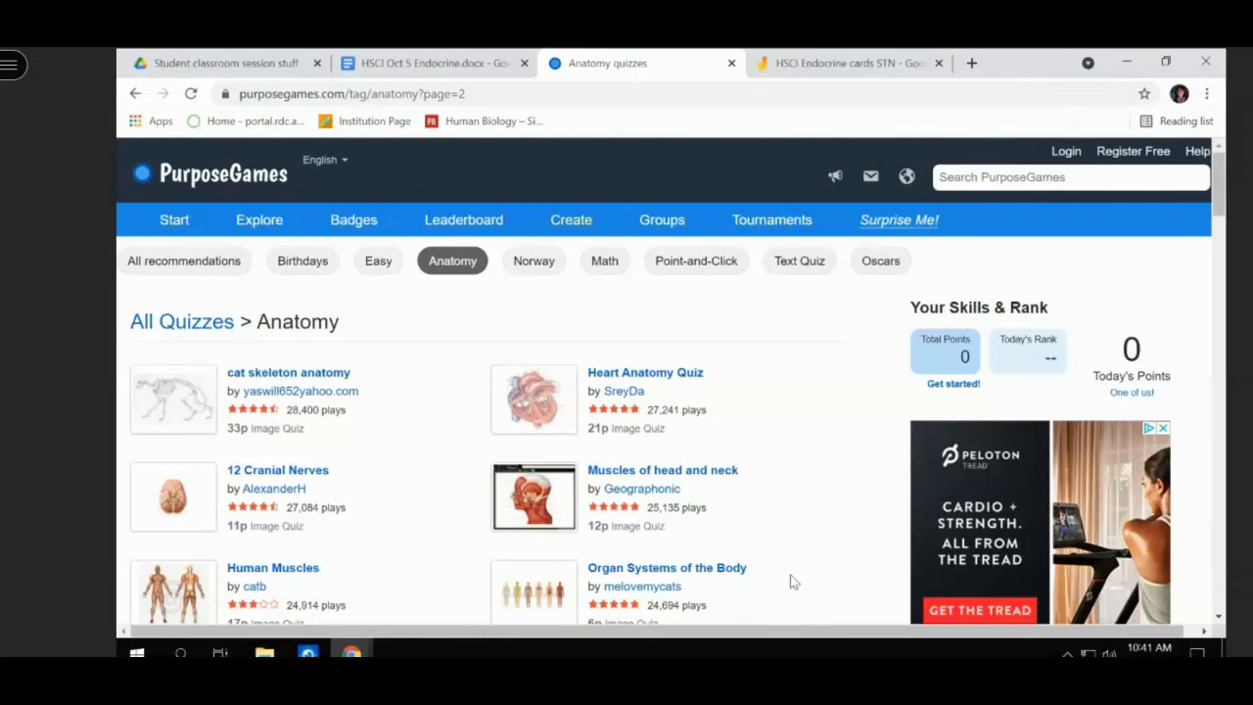
scroll(793, 582, "down", 3)
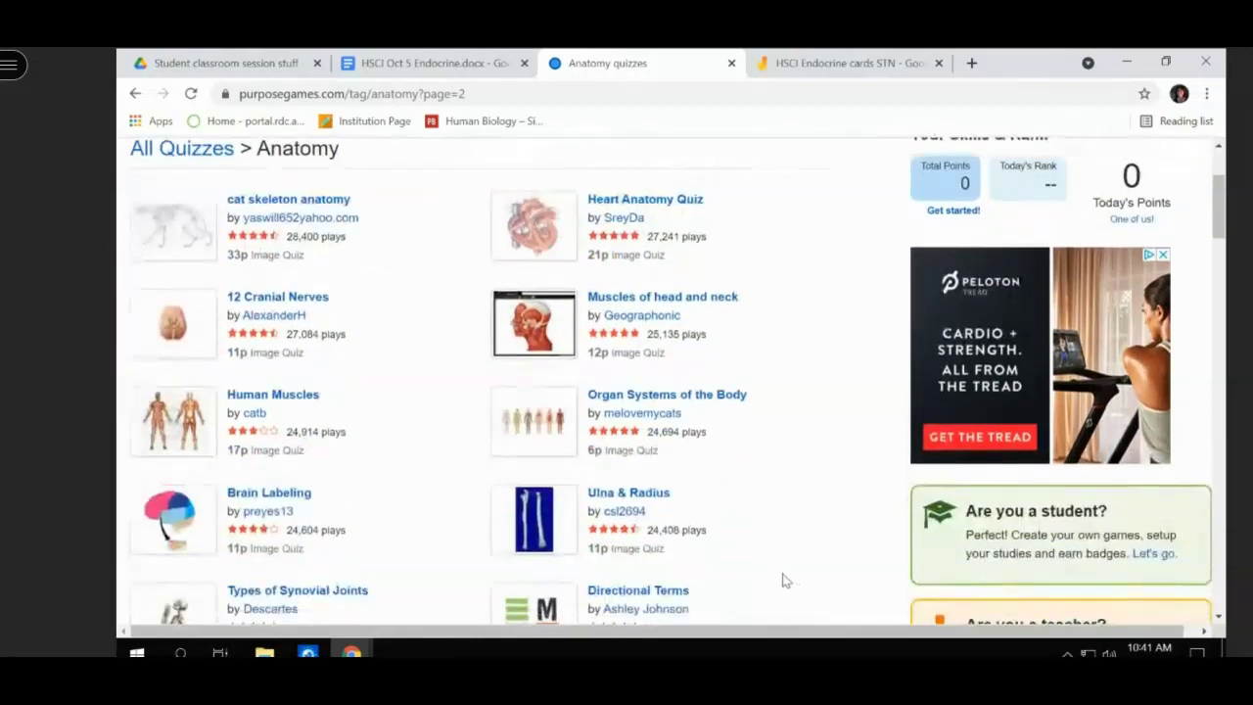
scroll(783, 581, "up", 1)
scroll(783, 582, "down", 4)
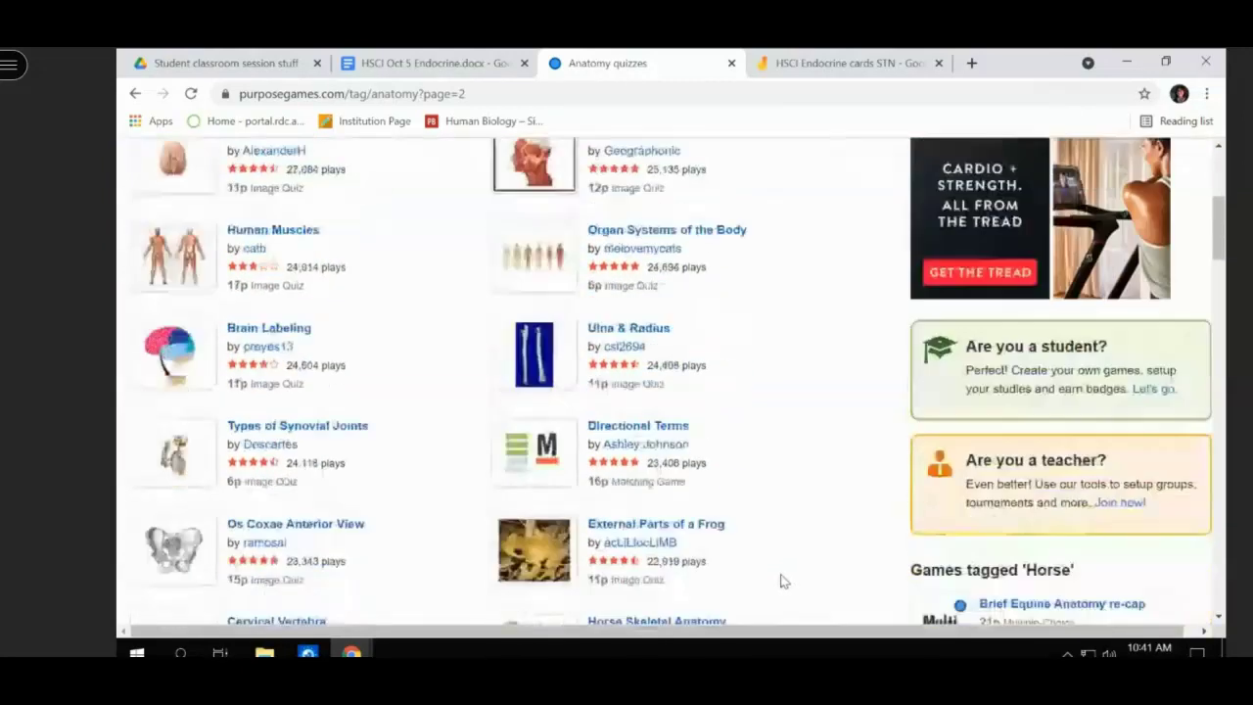
scroll(783, 582, "down", 3)
scroll(782, 568, "up", 5)
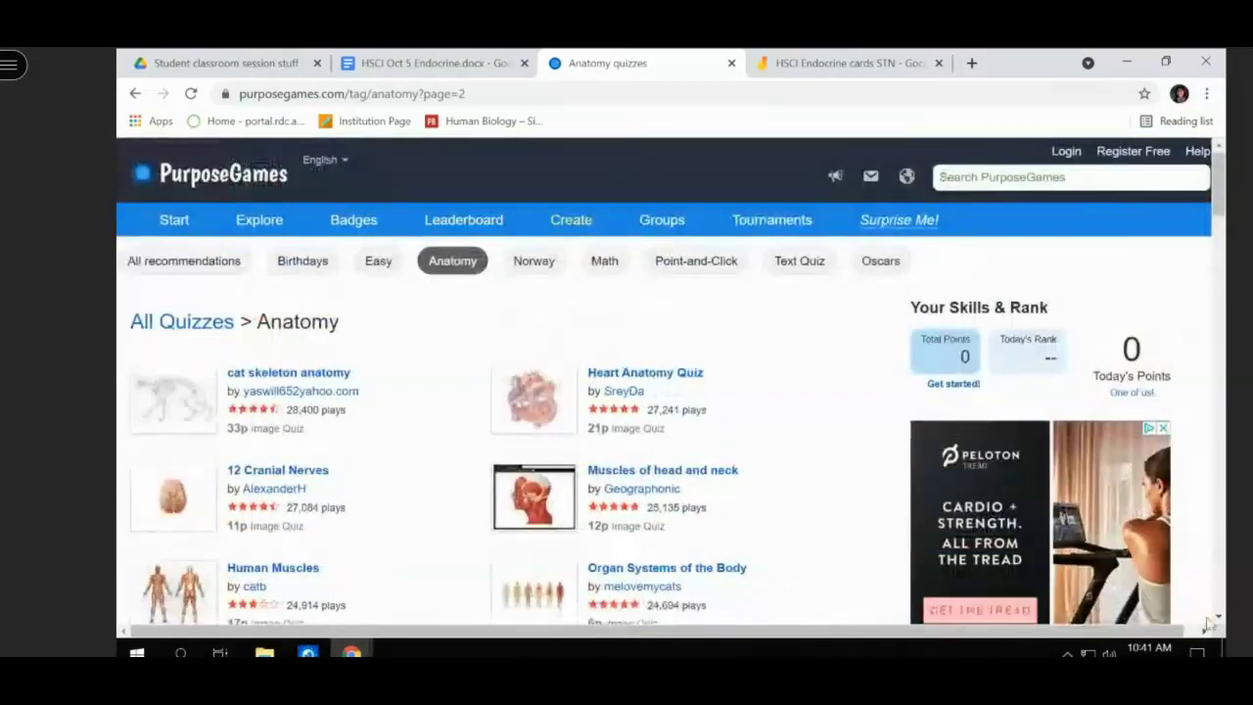
- Search PurposeGames for 'body cavities', open the Body Cavities quiz, and select its URL
left_click(986, 177)
type("bo")
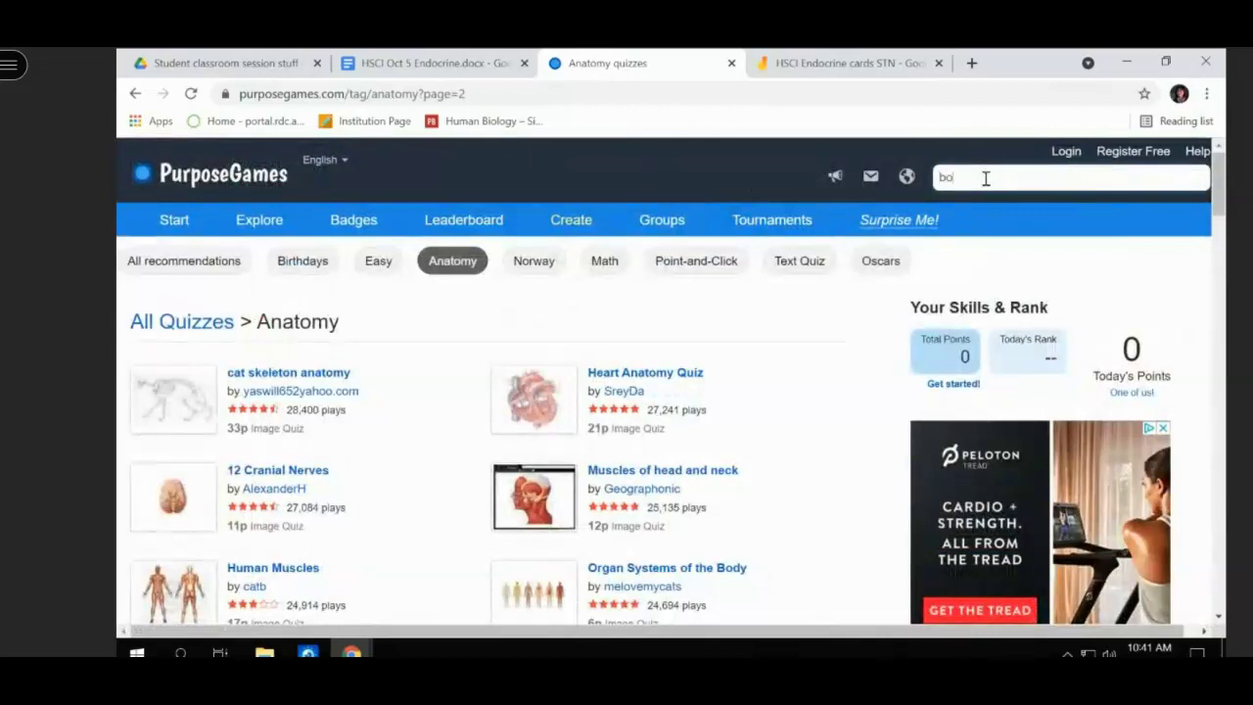
type("dy davities")
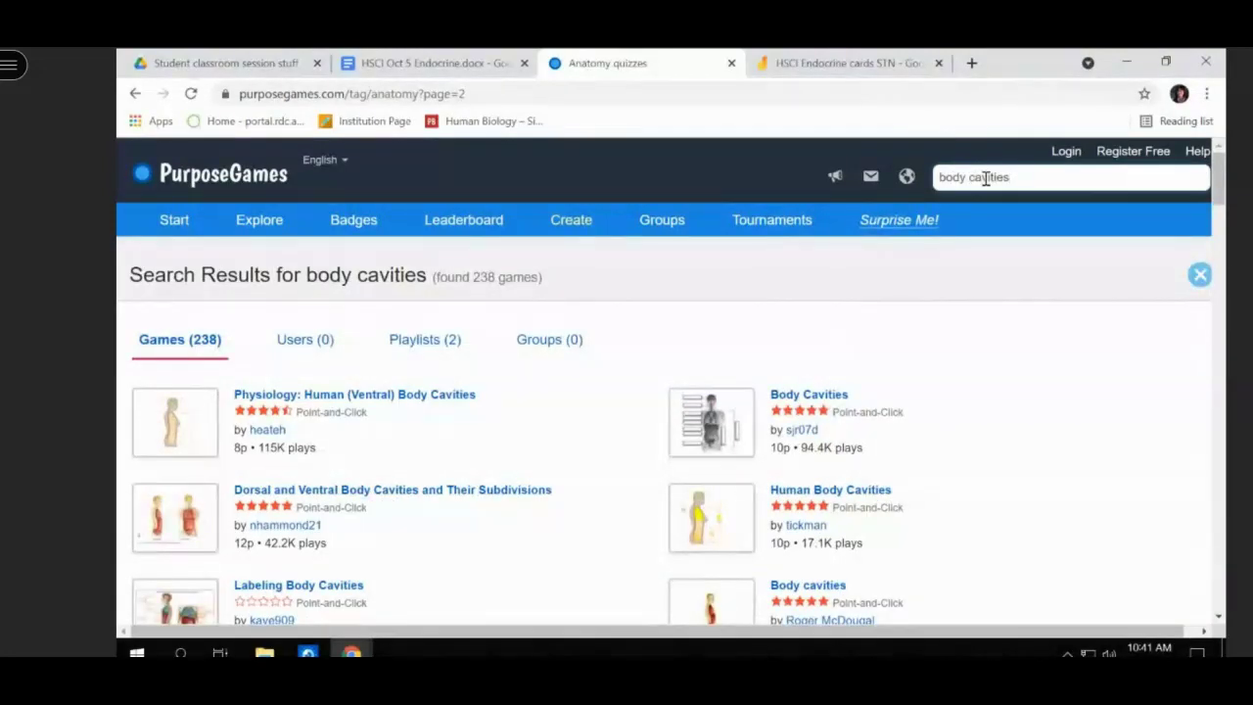
left_click(709, 437)
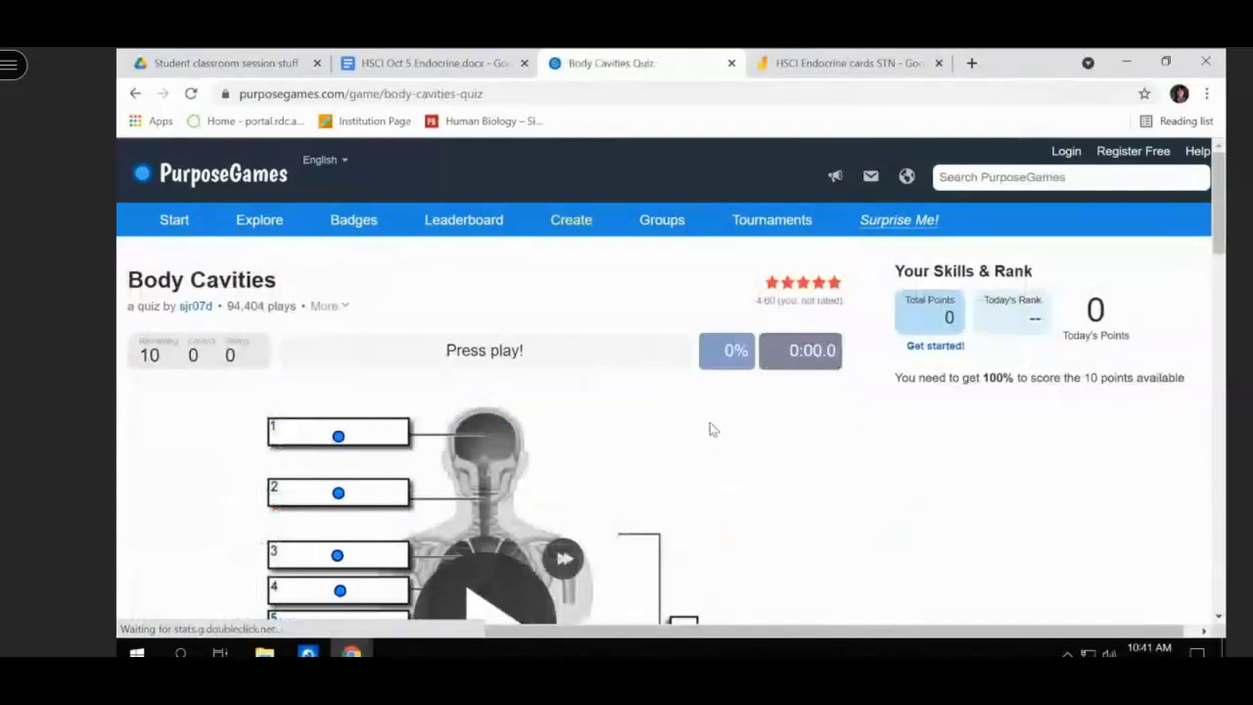
scroll(713, 427, "down", 3)
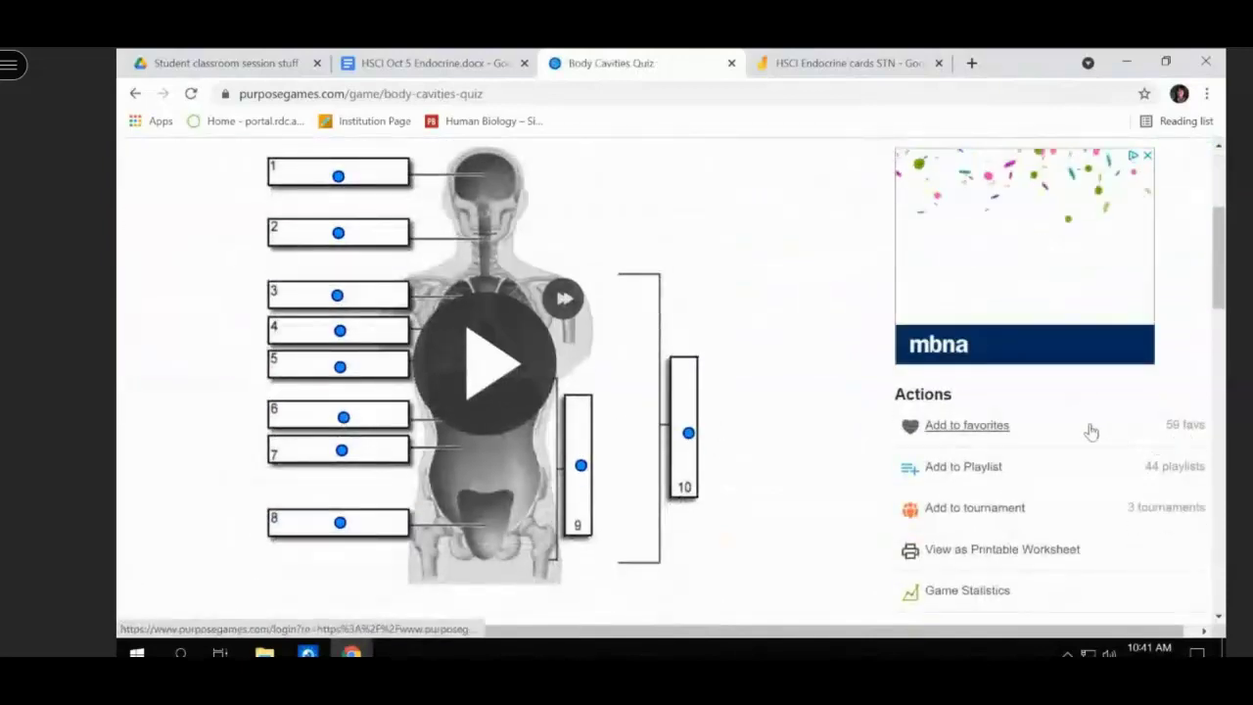
scroll(767, 430, "up", 1)
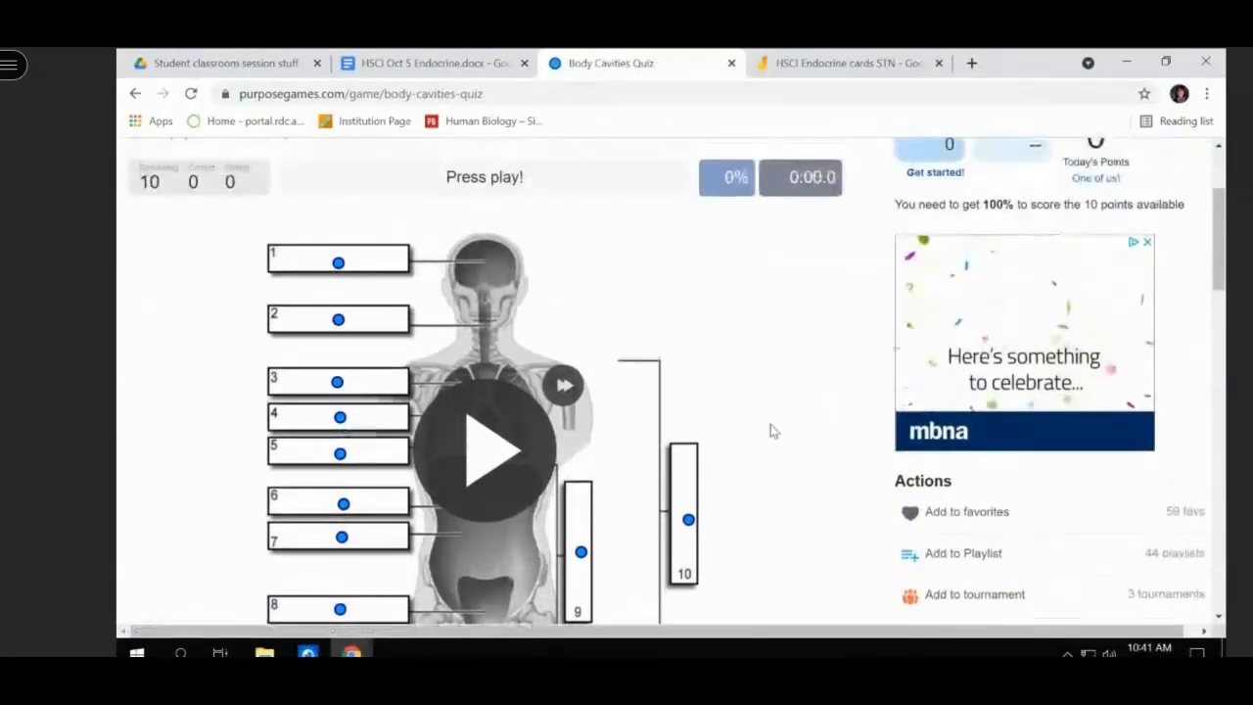
left_click(612, 94)
key("ctrl+c")
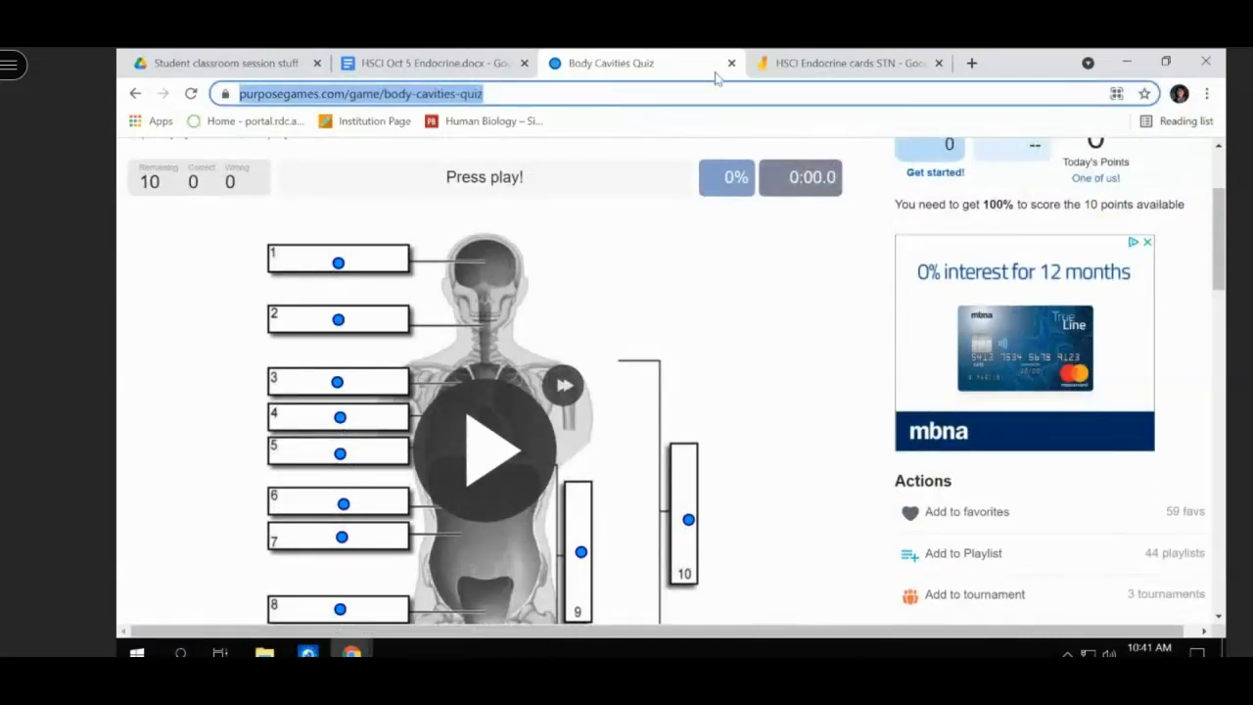
- In the Endocrine doc, paste the Body Cavities quiz link on a line below the skin anatomy link
left_click(509, 63)
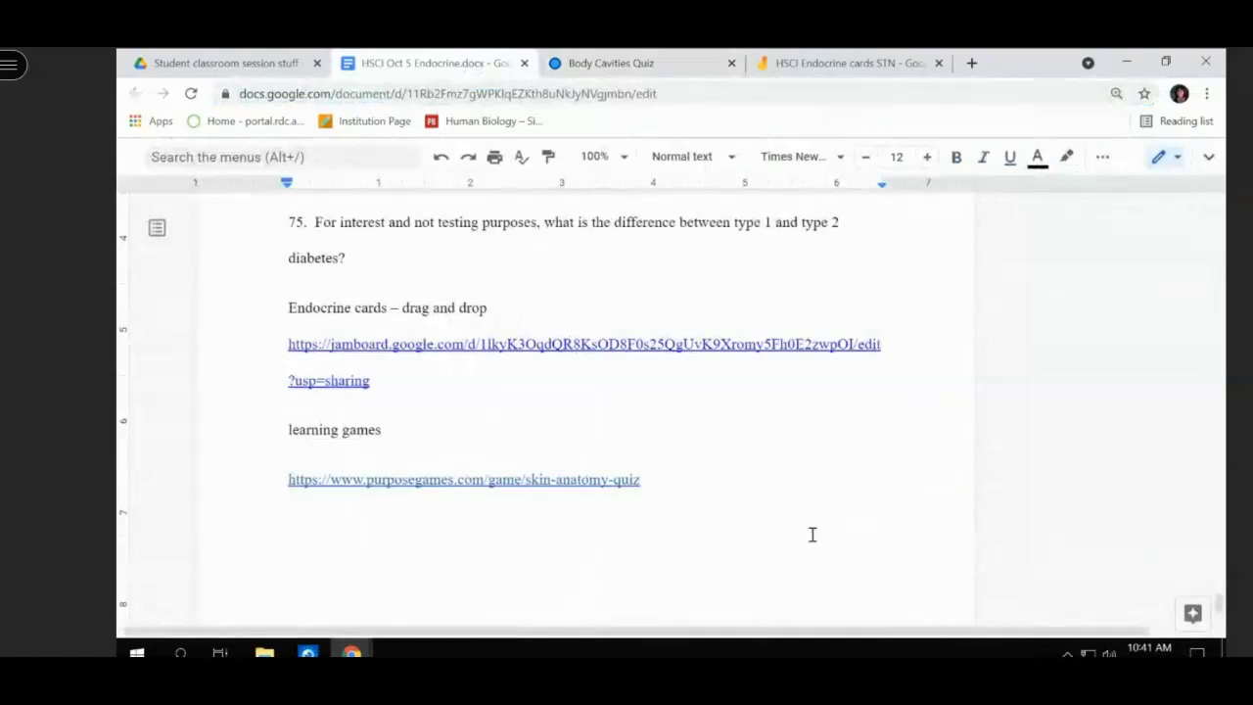
key("BackSpace")
key("Return")
key("ctrl+v")
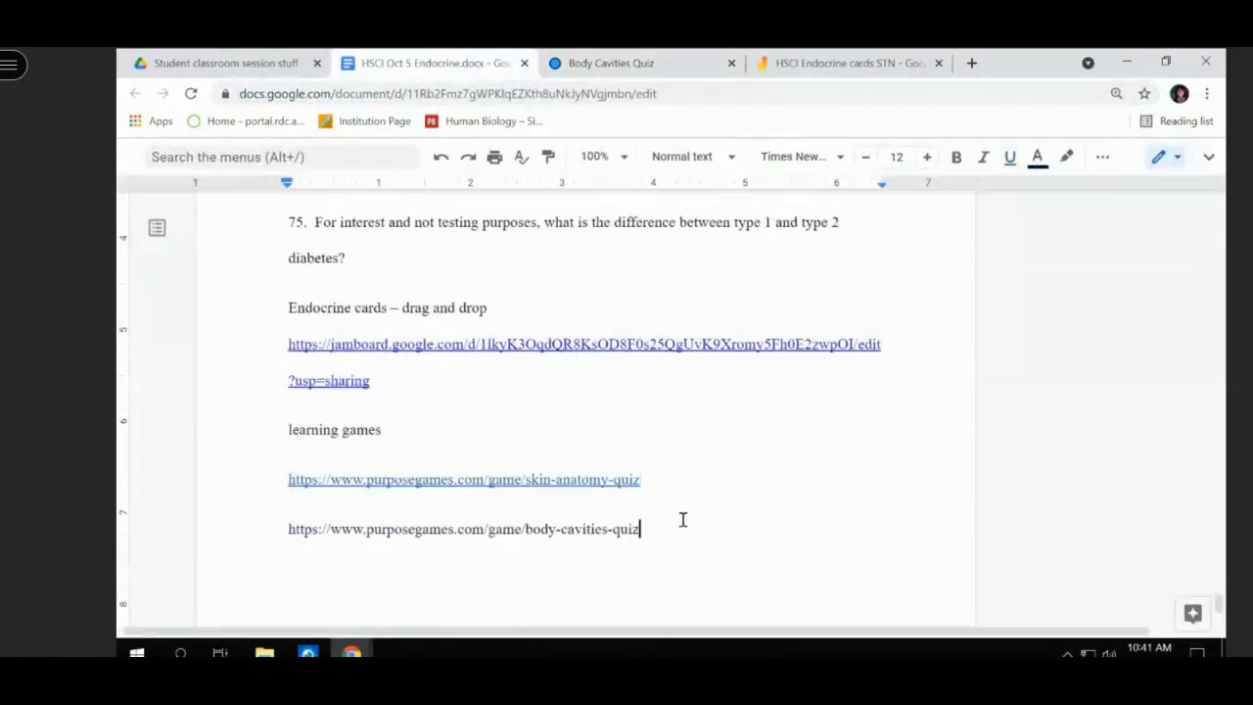
key("Return")
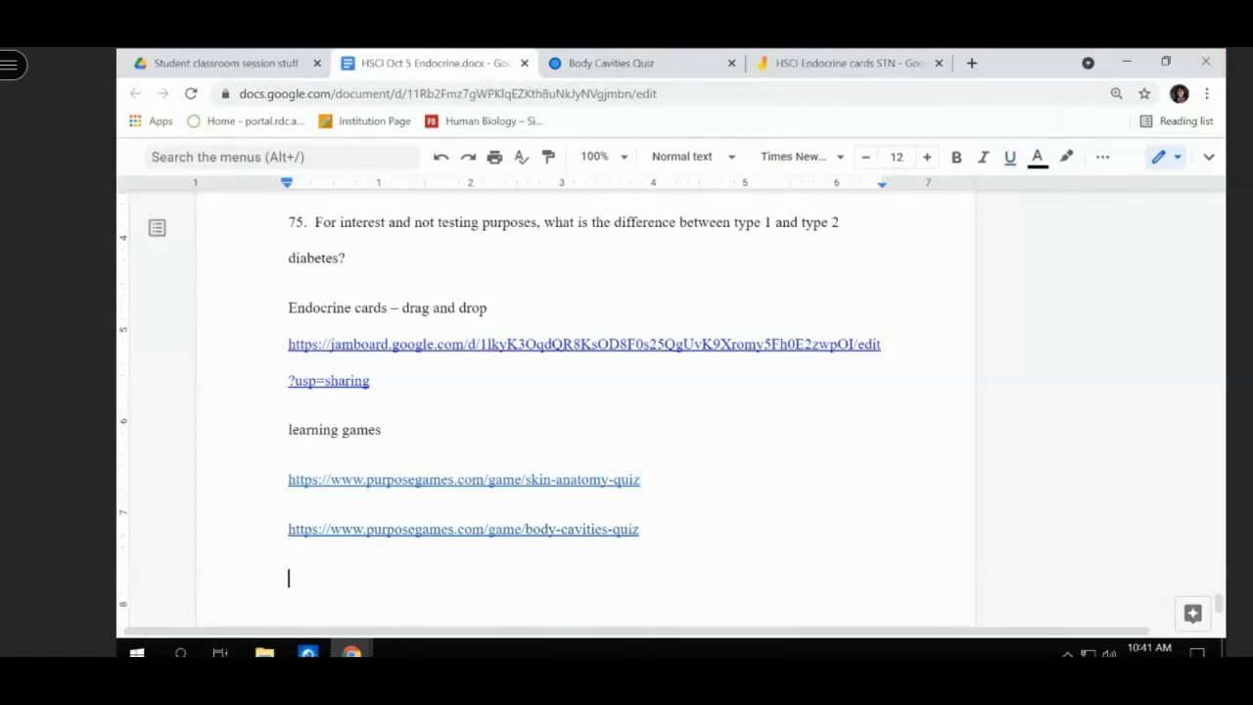